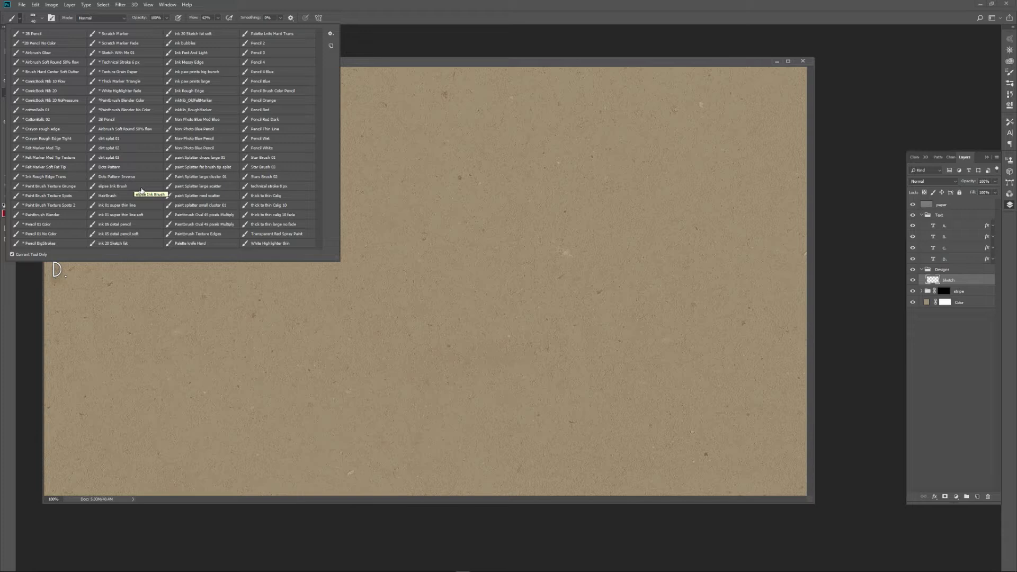
Close the brush preset list, activate the Smudge tool and review its tool presets.
{"action": "left_click", "coordinate": [20, 18]}
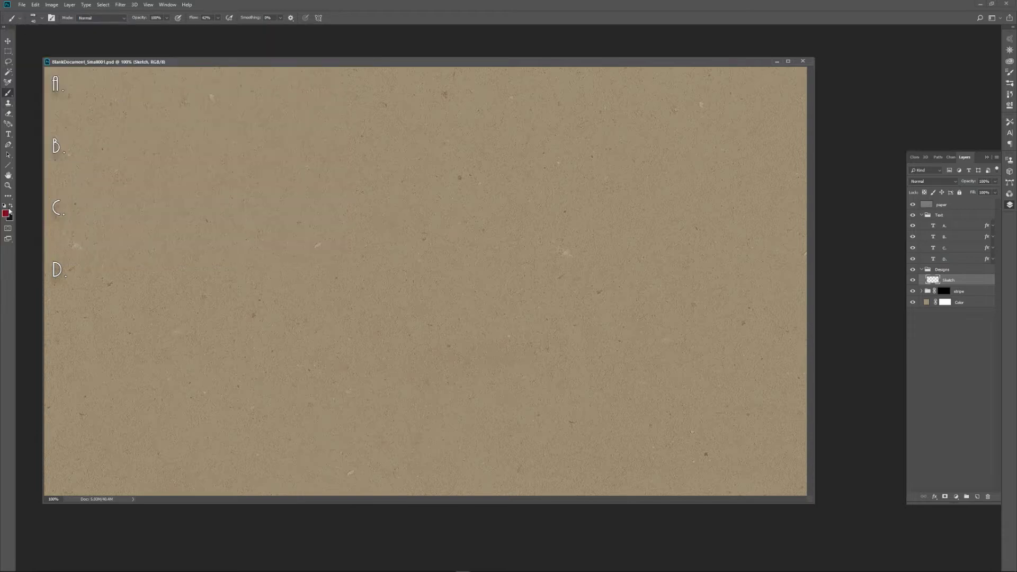
{"action": "key", "text": "r"}
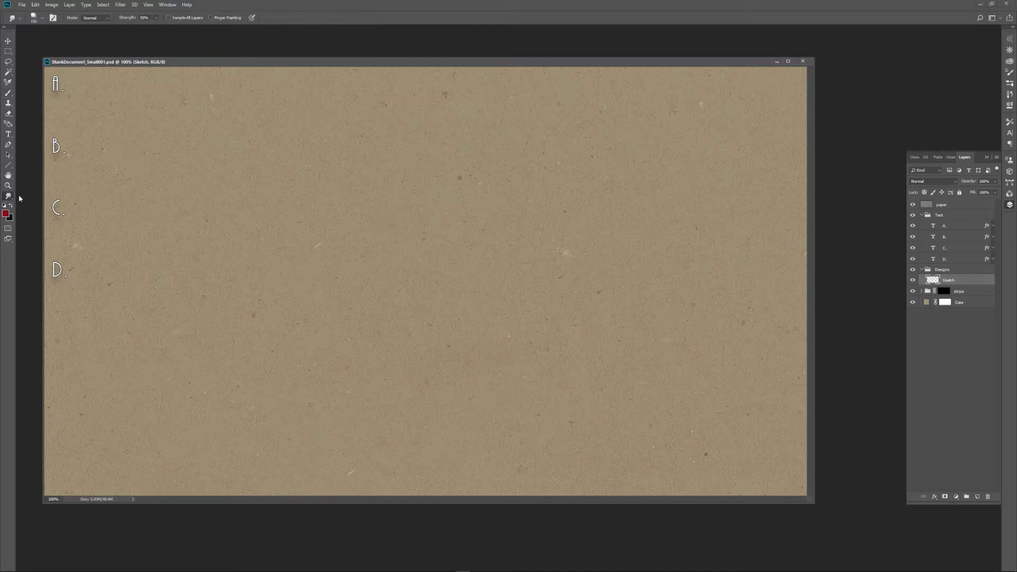
{"action": "left_click", "coordinate": [13, 18]}
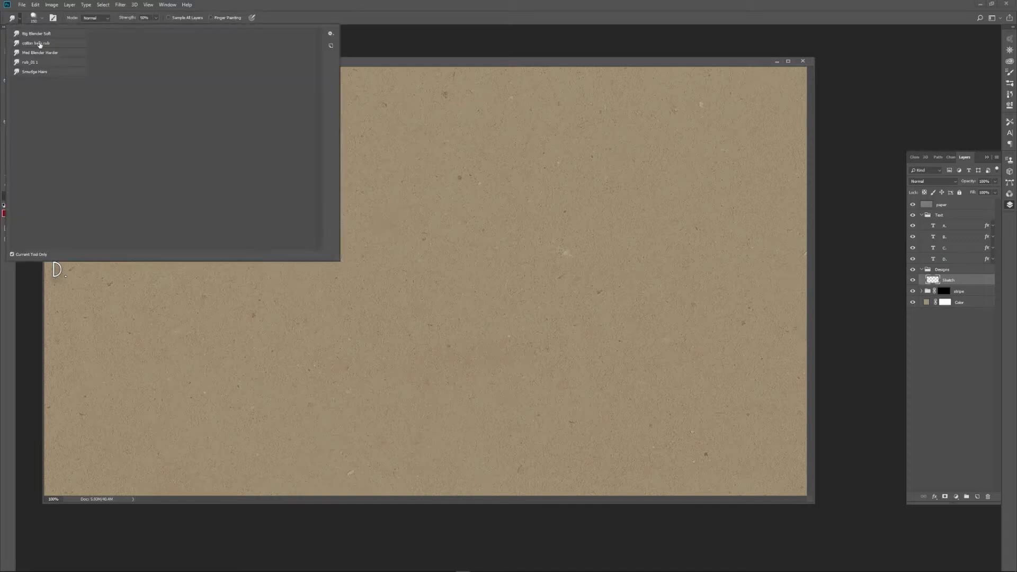
{"action": "left_click", "coordinate": [328, 16]}
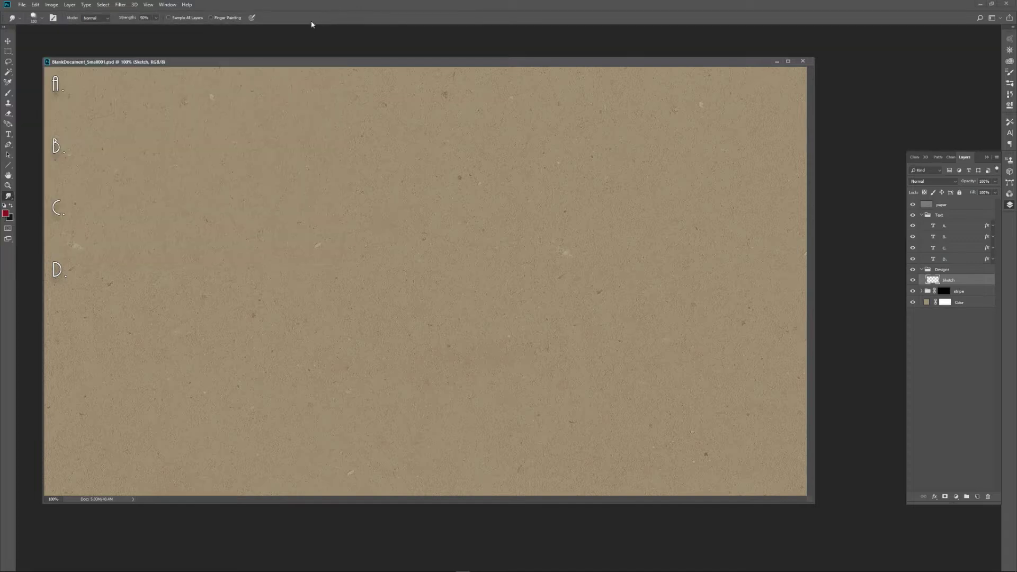
Activate the Eraser tool and choose its airBrush Erase tool preset.
{"action": "left_click", "coordinate": [8, 113]}
{"action": "left_click", "coordinate": [21, 19]}
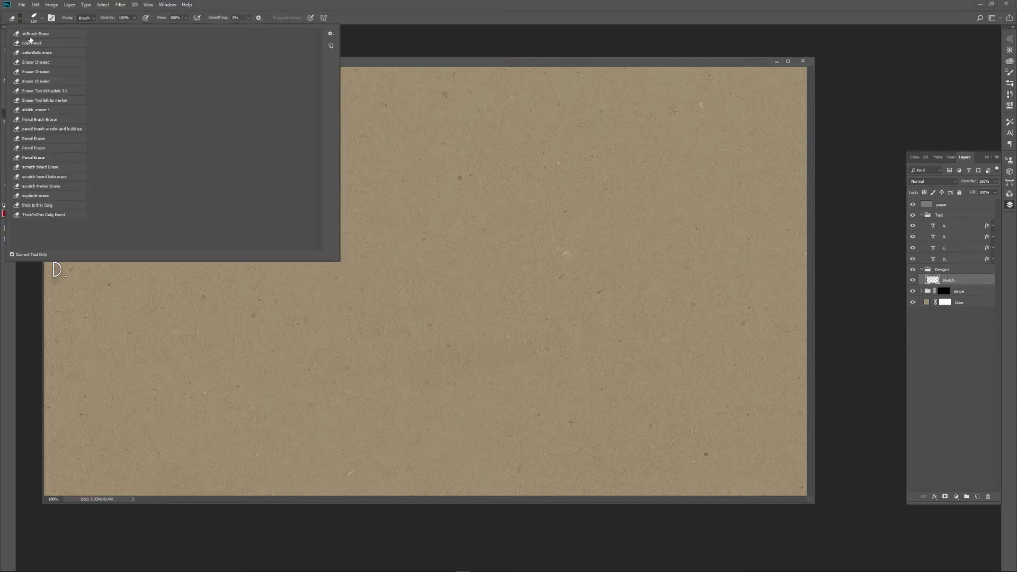
{"action": "left_click", "coordinate": [36, 36]}
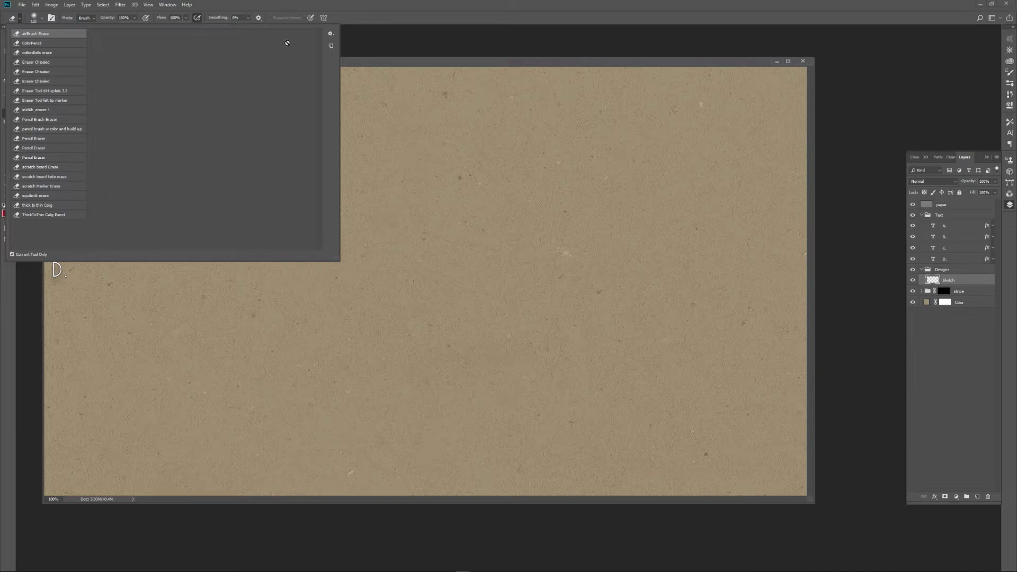
{"action": "left_click", "coordinate": [359, 18]}
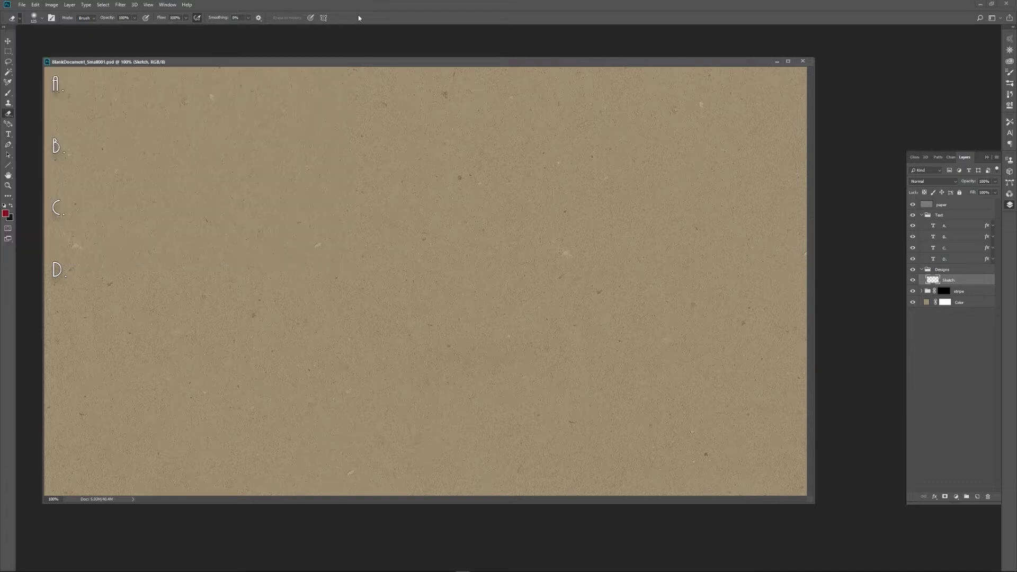
Activate the Brush tool and review its list of tool presets.
{"action": "left_click", "coordinate": [11, 94]}
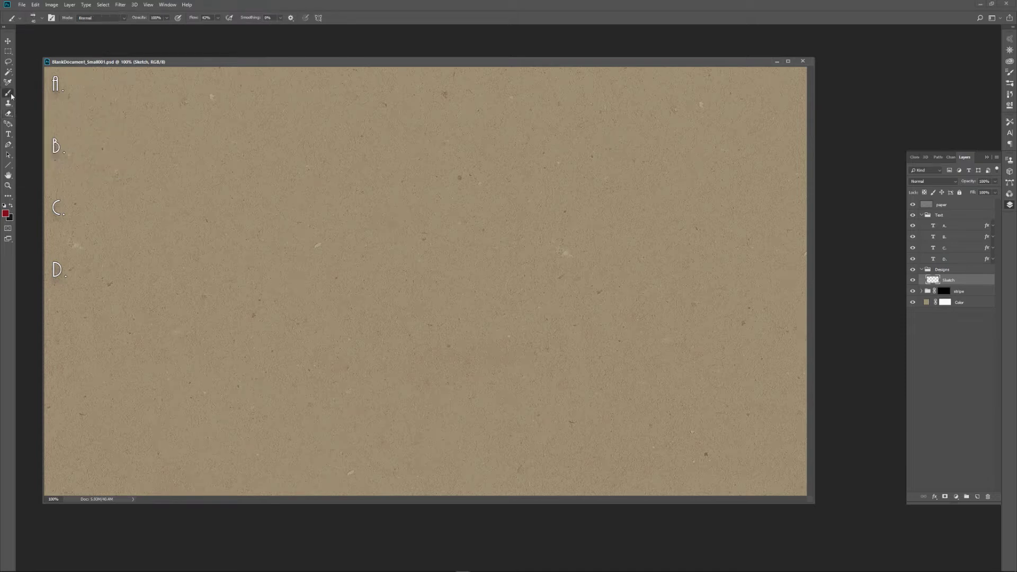
{"action": "left_click", "coordinate": [21, 19]}
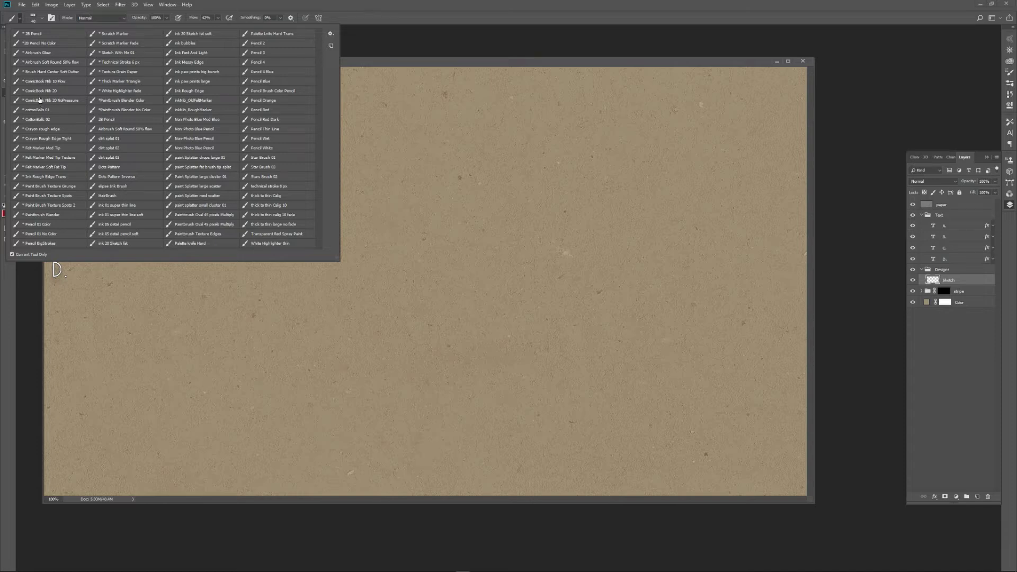
{"action": "key", "text": "Escape"}
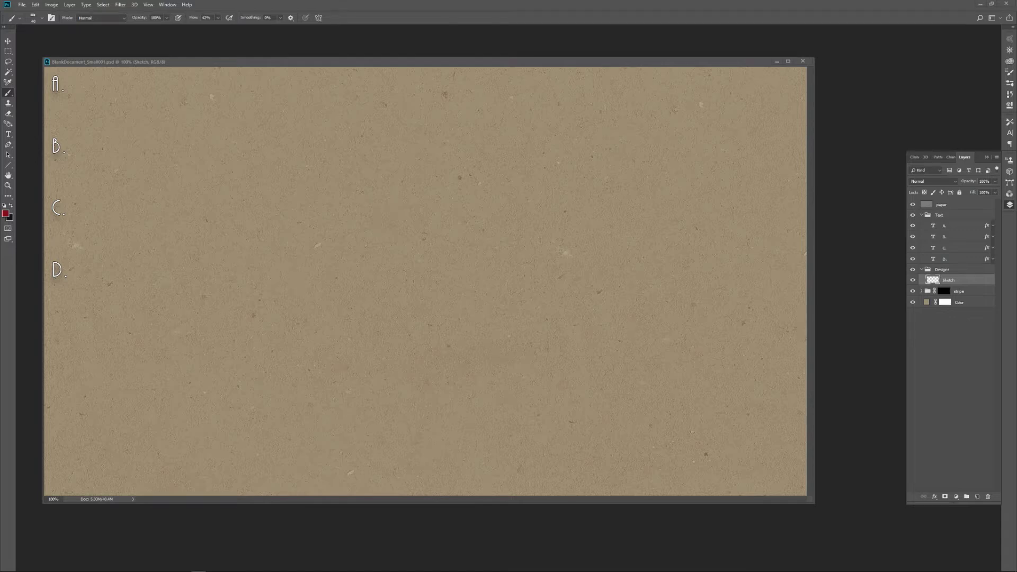
Switch to the Gumroad product page in the browser, check the Photoshop Tool Presets listing and its files, and save the changes.
{"action": "left_click_drag", "start_coordinate": [0, 108], "coordinate": [281, 34]}
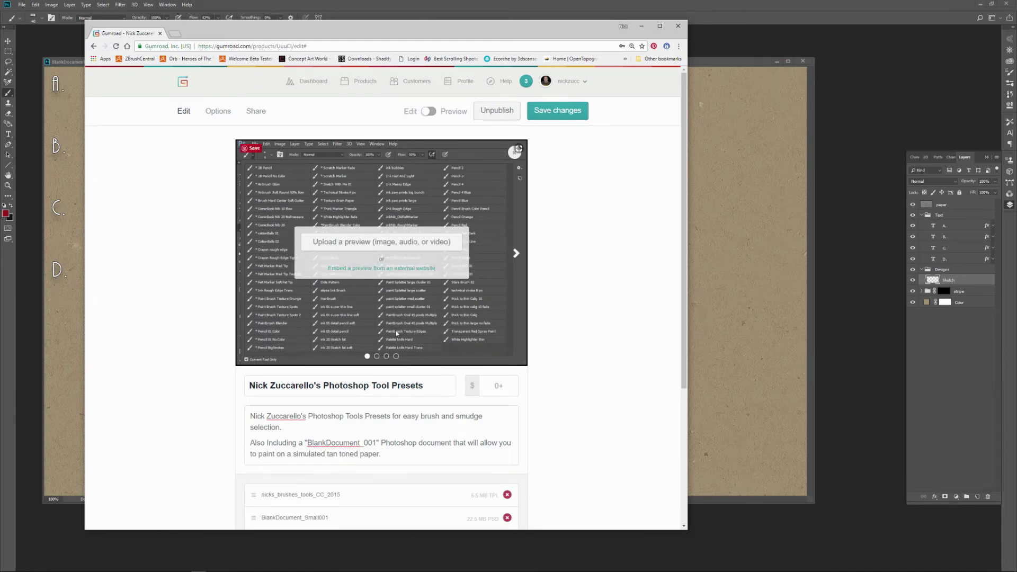
{"action": "scroll", "coordinate": [508, 311], "scroll_direction": "down", "scroll_amount": 1}
{"action": "scroll", "coordinate": [498, 371], "scroll_direction": "up", "scroll_amount": 1}
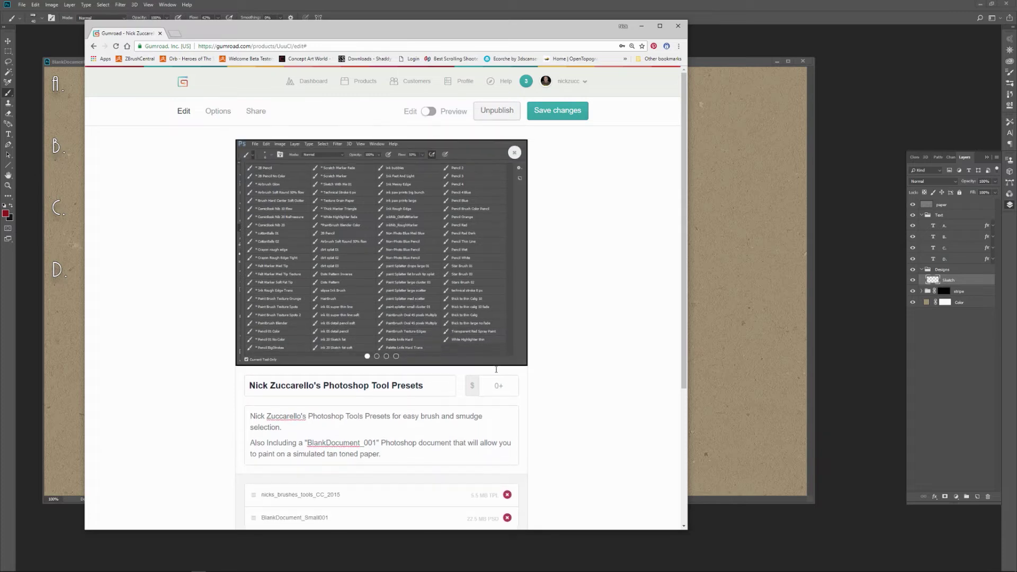
{"action": "left_click", "coordinate": [553, 112]}
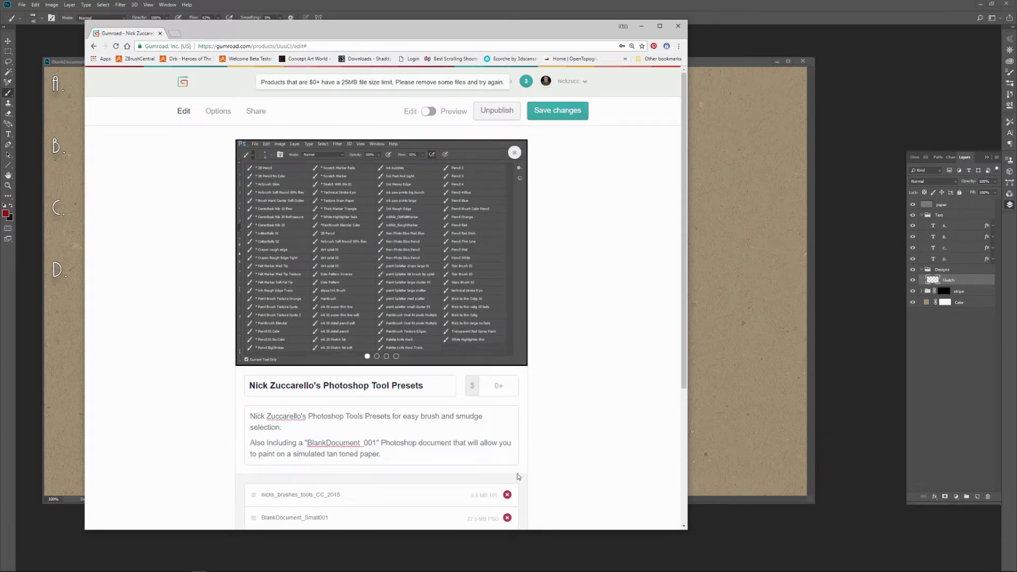
{"action": "scroll", "coordinate": [403, 474], "scroll_direction": "down", "scroll_amount": 1}
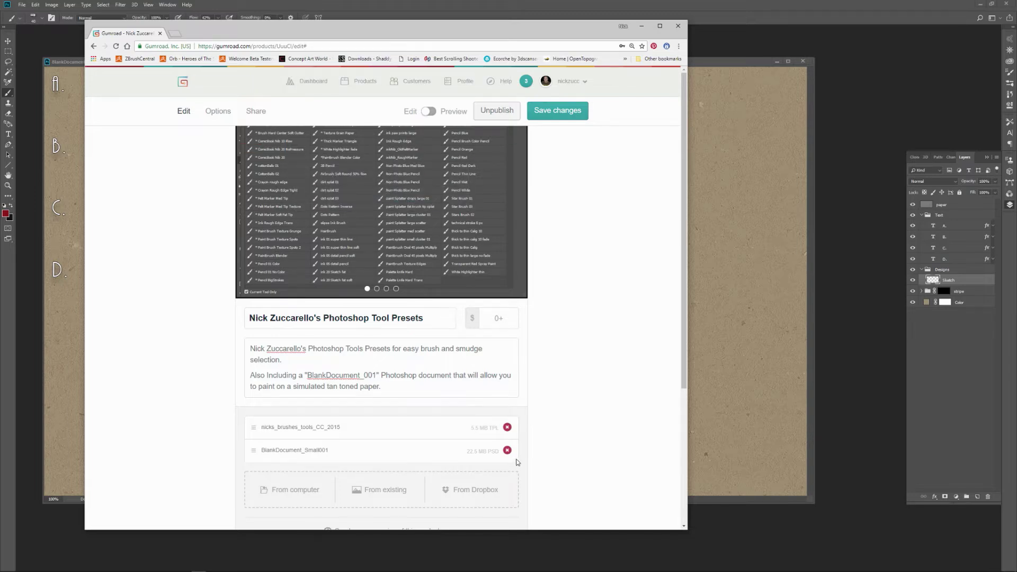
{"action": "mouse_move", "coordinate": [445, 160]}
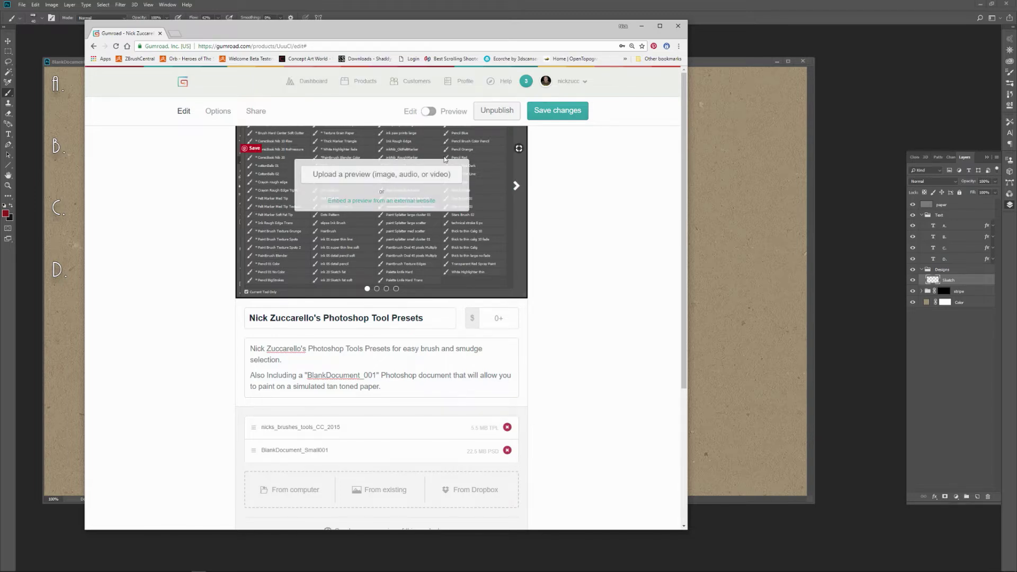
{"action": "left_click", "coordinate": [560, 110]}
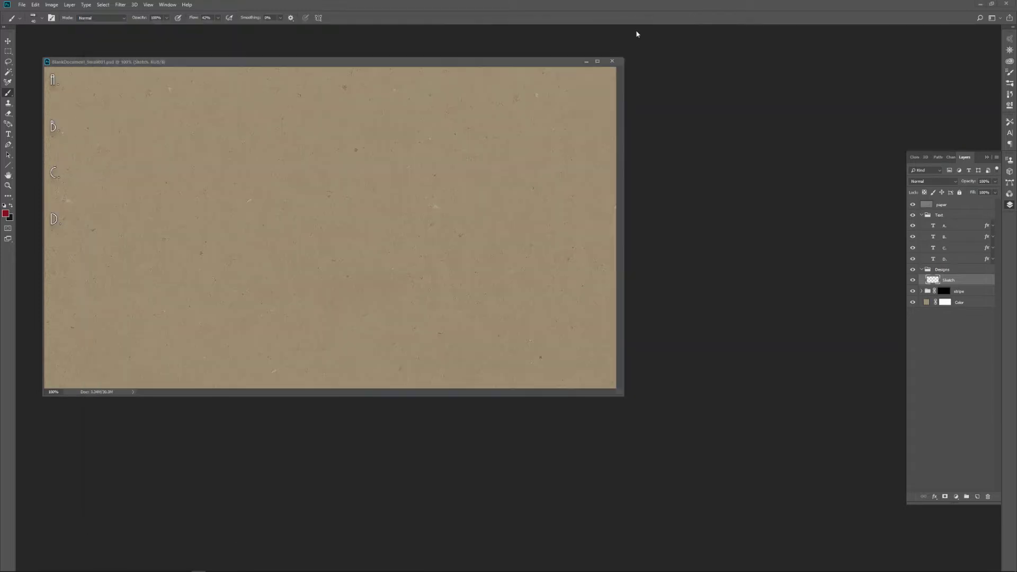
Return to Photoshop by minimizing the browser and move the document window lower in the workspace.
{"action": "left_click", "coordinate": [642, 26]}
{"action": "left_click_drag", "start_coordinate": [310, 63], "coordinate": [330, 114]}
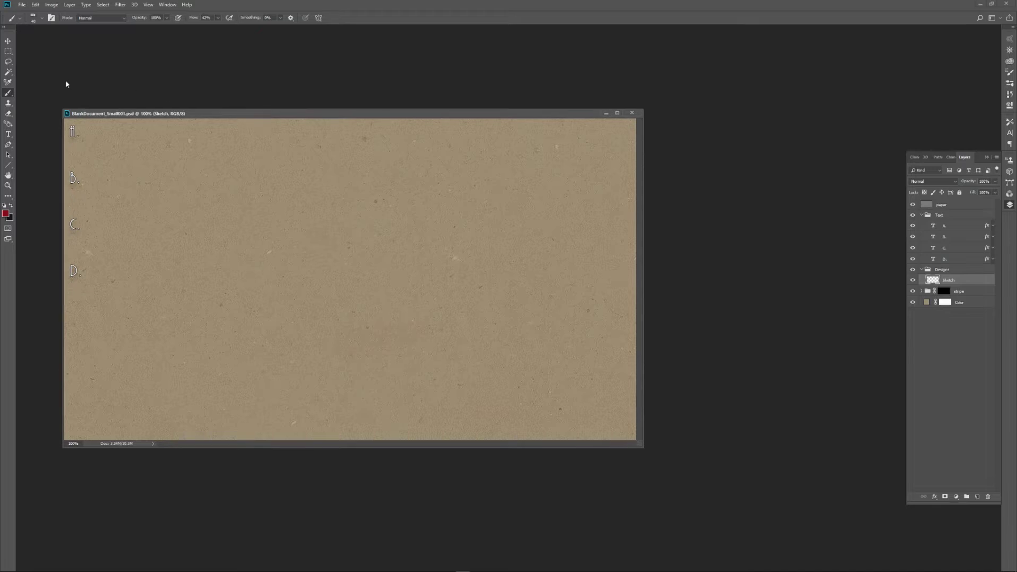
Replace the current tool presets with NickZ Tool Presets.tpl from the Desktop, without saving the existing ones, and load them as tools.
{"action": "left_click", "coordinate": [21, 20]}
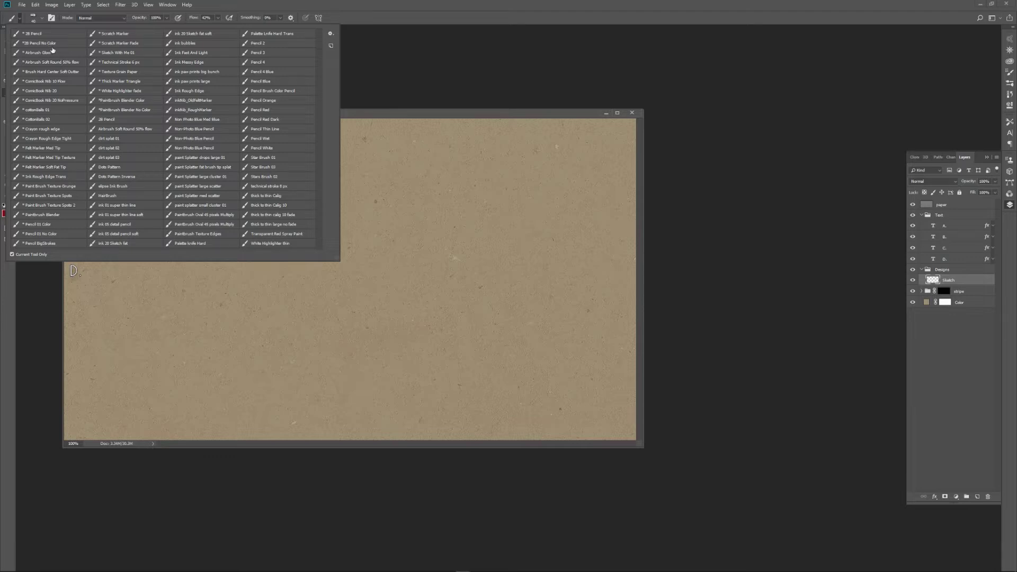
{"action": "left_click", "coordinate": [331, 34]}
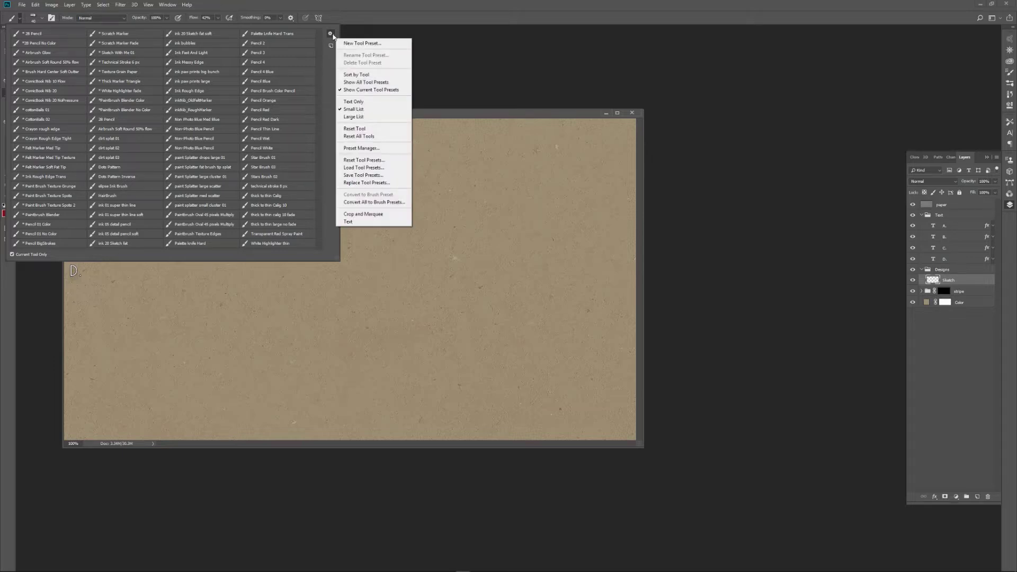
{"action": "left_click", "coordinate": [394, 183]}
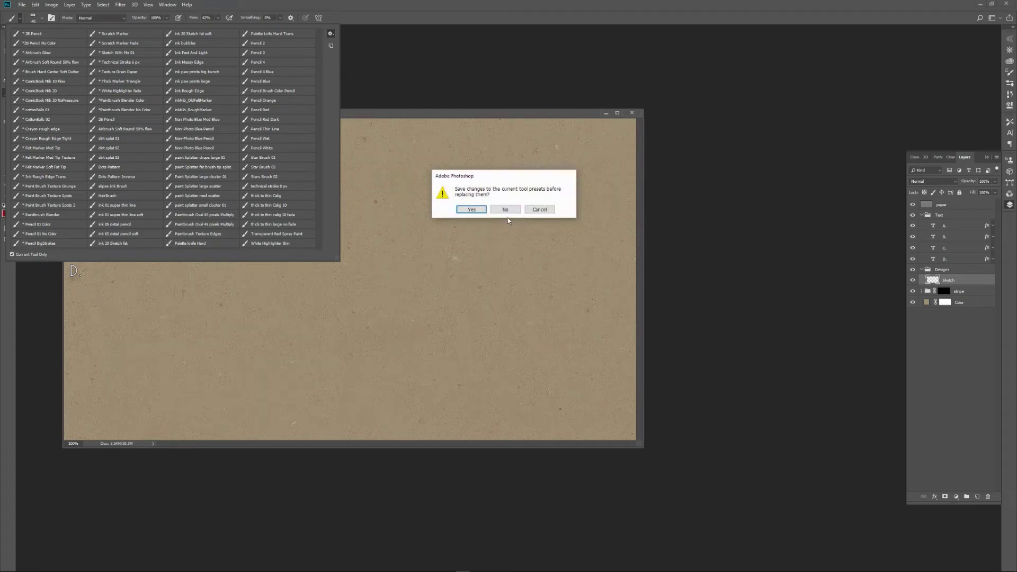
{"action": "left_click", "coordinate": [507, 210]}
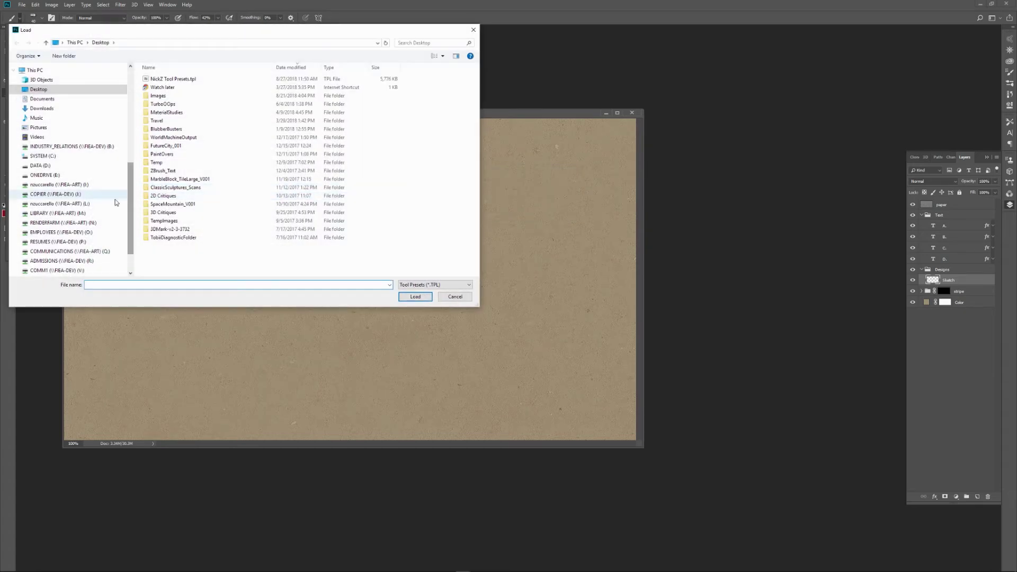
{"action": "left_click", "coordinate": [169, 79]}
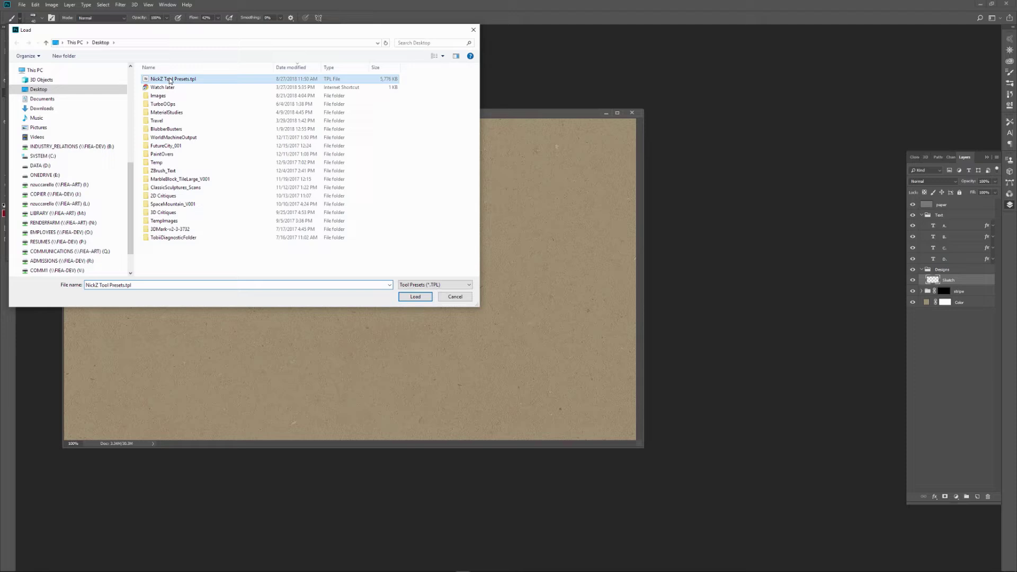
{"action": "left_click", "coordinate": [407, 297]}
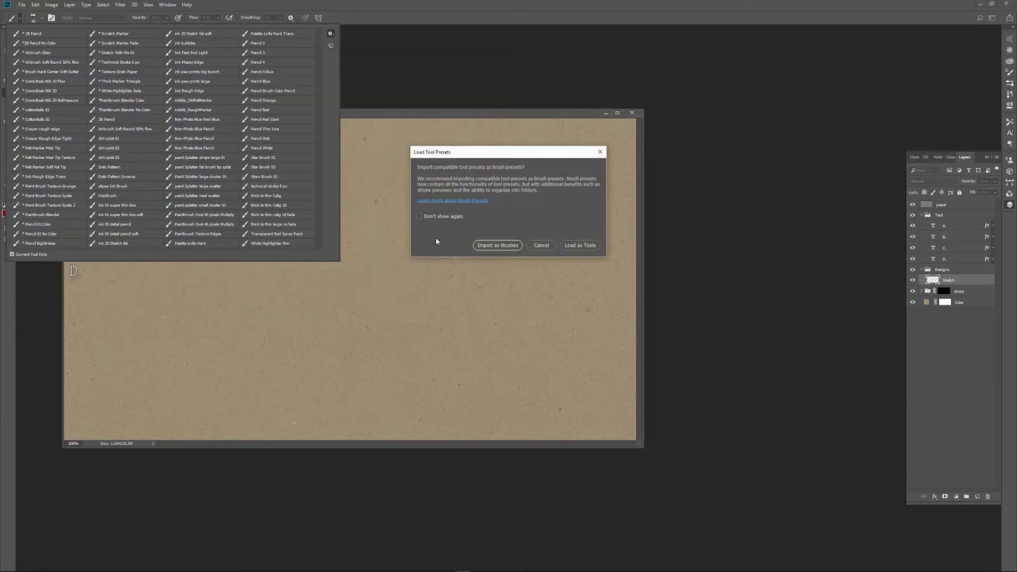
{"action": "left_click_drag", "start_coordinate": [502, 156], "coordinate": [440, 159]}
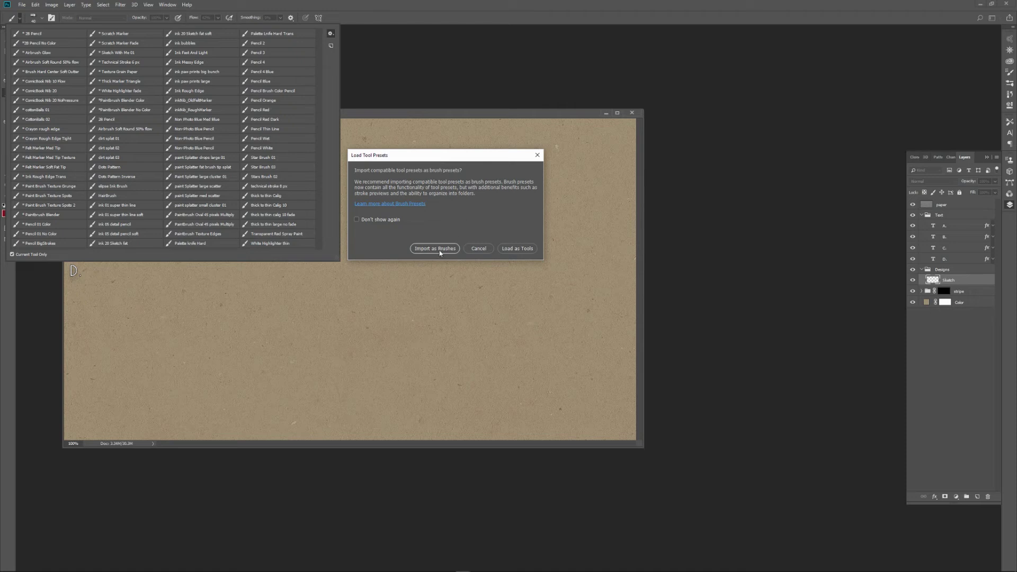
{"action": "left_click", "coordinate": [524, 252]}
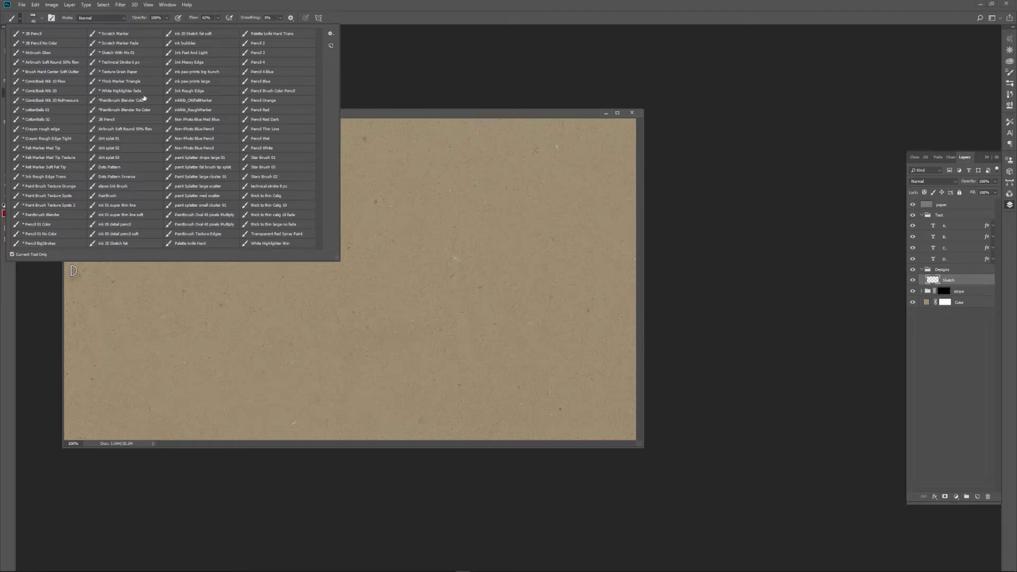
Choose the 2B Pencil brush preset, and collapse and hide the Text layer group.
{"action": "left_click", "coordinate": [34, 34]}
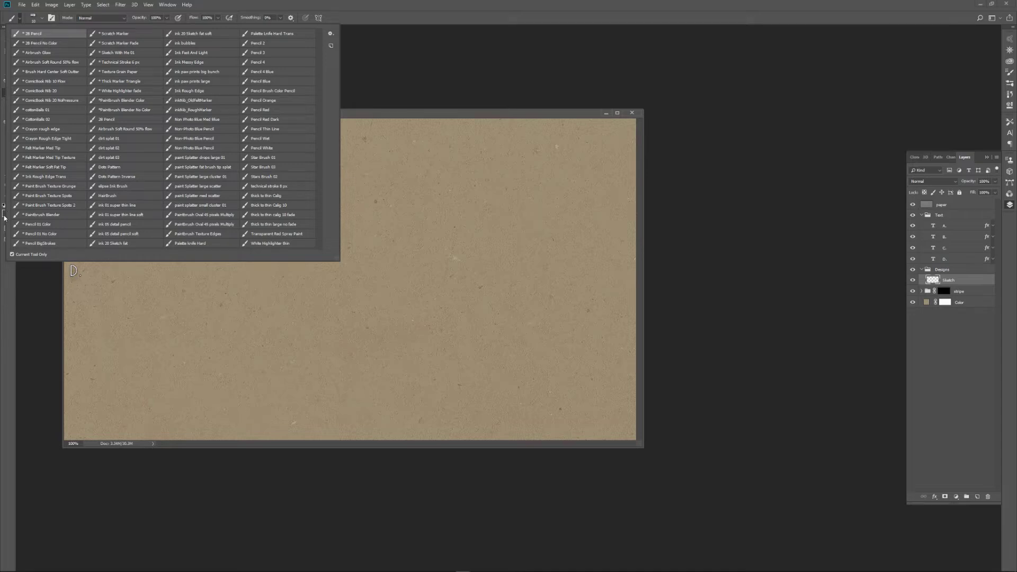
{"action": "left_click", "coordinate": [354, 118]}
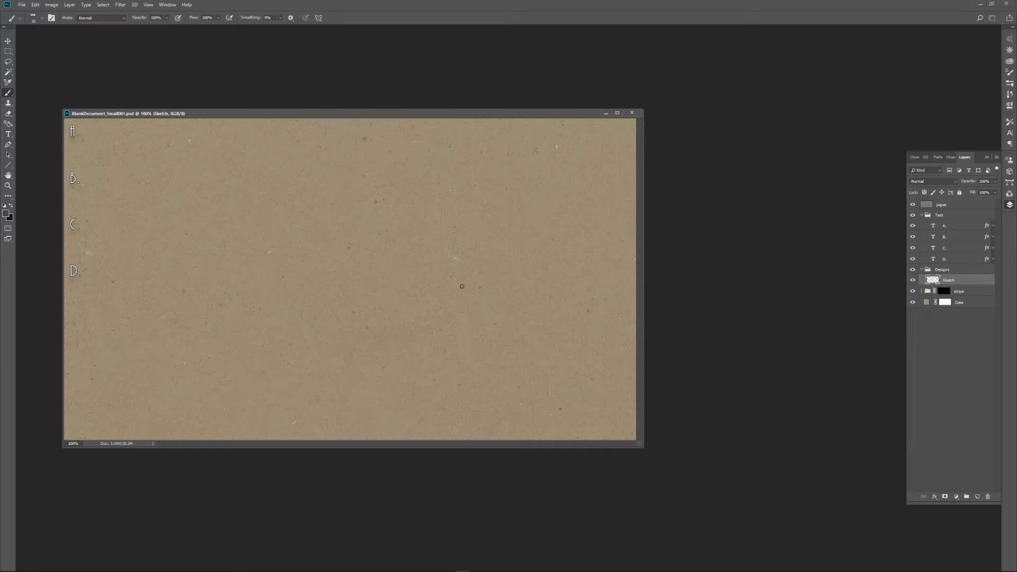
{"action": "left_click", "coordinate": [922, 215]}
{"action": "left_click", "coordinate": [913, 215]}
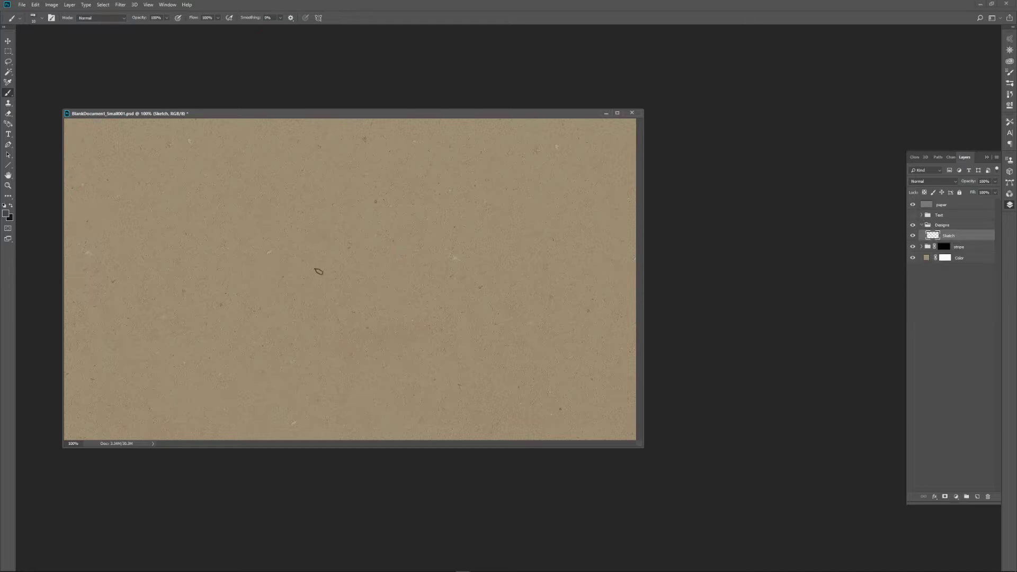
Sketch a tilted oval on the Sketch layer and draw a pointed, leaf-like outline around it extending diagonally upward.
{"action": "mouse_move", "coordinate": [313, 270]}
{"action": "left_mouse_down"}
{"action": "mouse_move", "coordinate": [295, 310]}
{"action": "mouse_move", "coordinate": [325, 261]}
{"action": "mouse_move", "coordinate": [352, 324]}
{"action": "mouse_move", "coordinate": [369, 318]}
{"action": "left_mouse_up"}
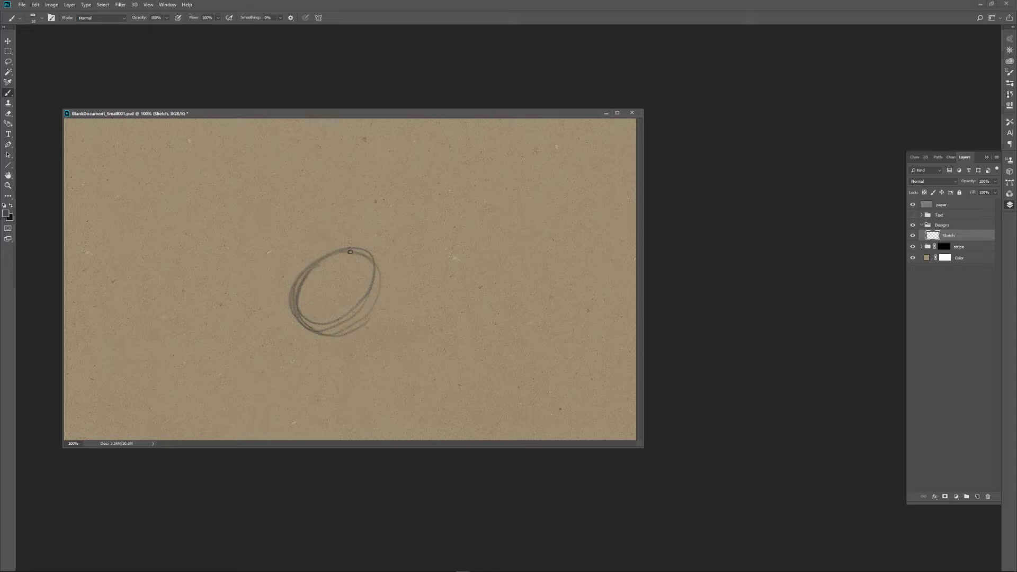
{"action": "mouse_move", "coordinate": [300, 297]}
{"action": "left_mouse_down"}
{"action": "mouse_move", "coordinate": [358, 245]}
{"action": "mouse_move", "coordinate": [292, 292]}
{"action": "mouse_move", "coordinate": [295, 280]}
{"action": "mouse_move", "coordinate": [379, 257]}
{"action": "left_mouse_up"}
{"action": "left_click_drag", "start_coordinate": [308, 266], "coordinate": [389, 254]}
{"action": "mouse_move", "coordinate": [308, 258]}
{"action": "left_mouse_down"}
{"action": "mouse_move", "coordinate": [420, 205]}
{"action": "mouse_move", "coordinate": [532, 181]}
{"action": "mouse_move", "coordinate": [487, 289]}
{"action": "mouse_move", "coordinate": [285, 366]}
{"action": "left_mouse_up"}
{"action": "mouse_move", "coordinate": [284, 317]}
{"action": "left_mouse_down"}
{"action": "mouse_move", "coordinate": [311, 263]}
{"action": "mouse_move", "coordinate": [285, 363]}
{"action": "mouse_move", "coordinate": [316, 255]}
{"action": "left_mouse_up"}
{"action": "left_click_drag", "start_coordinate": [289, 380], "coordinate": [313, 250]}
{"action": "left_click_drag", "start_coordinate": [316, 245], "coordinate": [411, 213]}
{"action": "mouse_move", "coordinate": [360, 331]}
{"action": "left_mouse_down"}
{"action": "mouse_move", "coordinate": [484, 275]}
{"action": "mouse_move", "coordinate": [291, 383]}
{"action": "mouse_move", "coordinate": [322, 320]}
{"action": "mouse_move", "coordinate": [491, 245]}
{"action": "left_mouse_up"}
{"action": "left_click_drag", "start_coordinate": [430, 263], "coordinate": [524, 170]}
{"action": "left_click_drag", "start_coordinate": [524, 170], "coordinate": [413, 272]}
Shade the lower part of the leaf-like shape with dense diagonal pencil strokes and reinforce its outline.
{"action": "mouse_move", "coordinate": [324, 340]}
{"action": "left_mouse_down"}
{"action": "mouse_move", "coordinate": [425, 275]}
{"action": "mouse_move", "coordinate": [335, 332]}
{"action": "left_mouse_up"}
{"action": "left_click_drag", "start_coordinate": [335, 332], "coordinate": [481, 255]}
{"action": "left_click_drag", "start_coordinate": [335, 337], "coordinate": [459, 275]}
{"action": "left_click_drag", "start_coordinate": [371, 320], "coordinate": [463, 271]}
{"action": "mouse_move", "coordinate": [321, 354]}
{"action": "left_mouse_down"}
{"action": "mouse_move", "coordinate": [402, 322]}
{"action": "mouse_move", "coordinate": [479, 271]}
{"action": "mouse_move", "coordinate": [305, 368]}
{"action": "left_mouse_up"}
{"action": "mouse_move", "coordinate": [321, 323]}
{"action": "left_mouse_down"}
{"action": "mouse_move", "coordinate": [370, 272]}
{"action": "mouse_move", "coordinate": [426, 253]}
{"action": "left_mouse_up"}
{"action": "left_click_drag", "start_coordinate": [418, 264], "coordinate": [512, 193]}
{"action": "left_click_drag", "start_coordinate": [531, 182], "coordinate": [329, 343]}
{"action": "left_click_drag", "start_coordinate": [511, 192], "coordinate": [341, 310]}
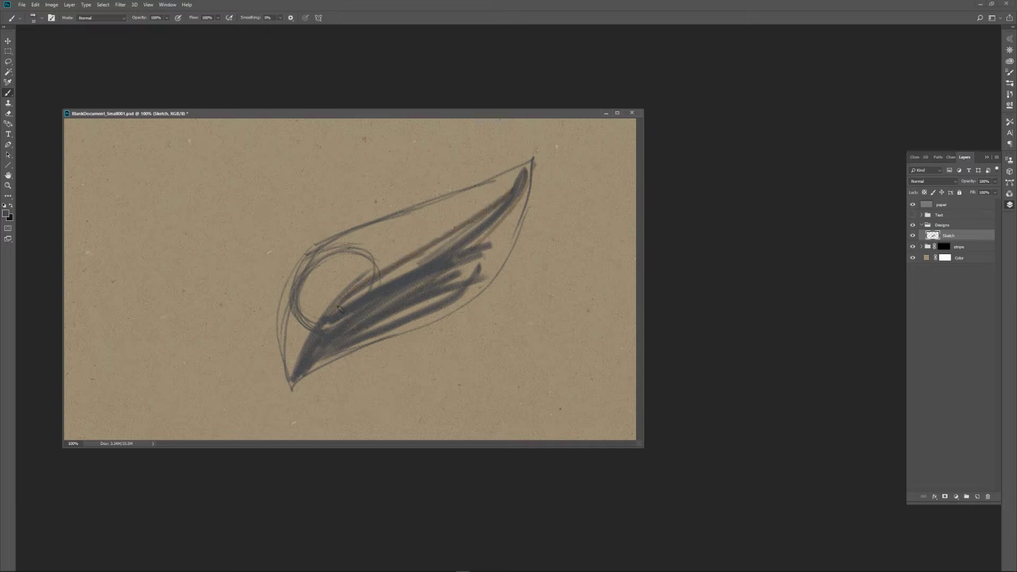
{"action": "left_click_drag", "start_coordinate": [431, 248], "coordinate": [297, 380]}
{"action": "left_click_drag", "start_coordinate": [317, 332], "coordinate": [289, 381]}
{"action": "mouse_move", "coordinate": [333, 306]}
{"action": "left_mouse_down"}
{"action": "mouse_move", "coordinate": [484, 228]}
{"action": "mouse_move", "coordinate": [466, 239]}
{"action": "mouse_move", "coordinate": [515, 171]}
{"action": "mouse_move", "coordinate": [297, 289]}
{"action": "mouse_move", "coordinate": [282, 330]}
{"action": "mouse_move", "coordinate": [325, 236]}
{"action": "mouse_move", "coordinate": [524, 166]}
{"action": "mouse_move", "coordinate": [529, 212]}
{"action": "mouse_move", "coordinate": [291, 390]}
{"action": "mouse_move", "coordinate": [447, 313]}
{"action": "mouse_move", "coordinate": [524, 228]}
{"action": "left_mouse_up"}
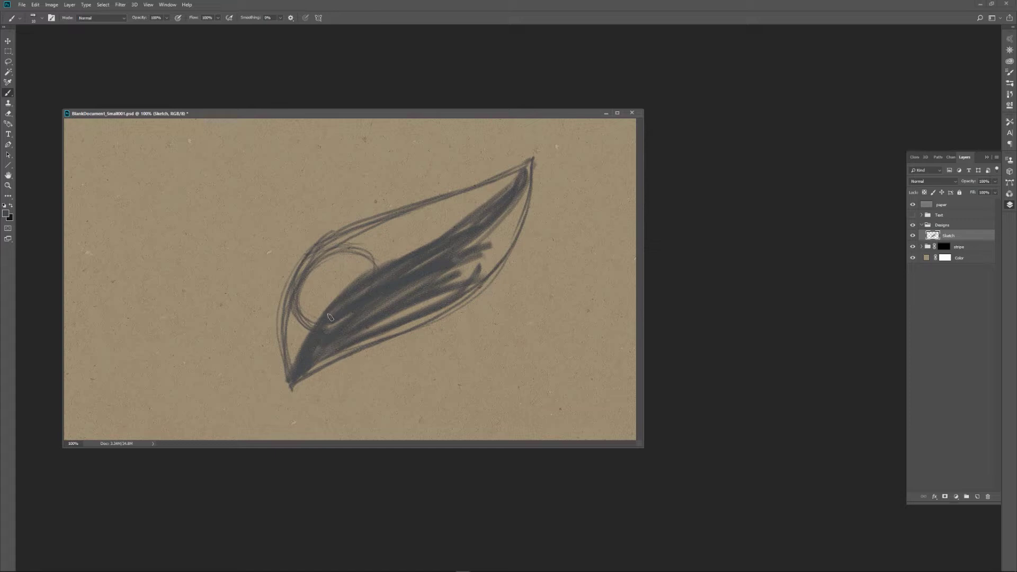
Switch to the Smudge tool and check which keyboard shortcut is assigned to it in the tool shortcut settings.
{"action": "key", "text": "r"}
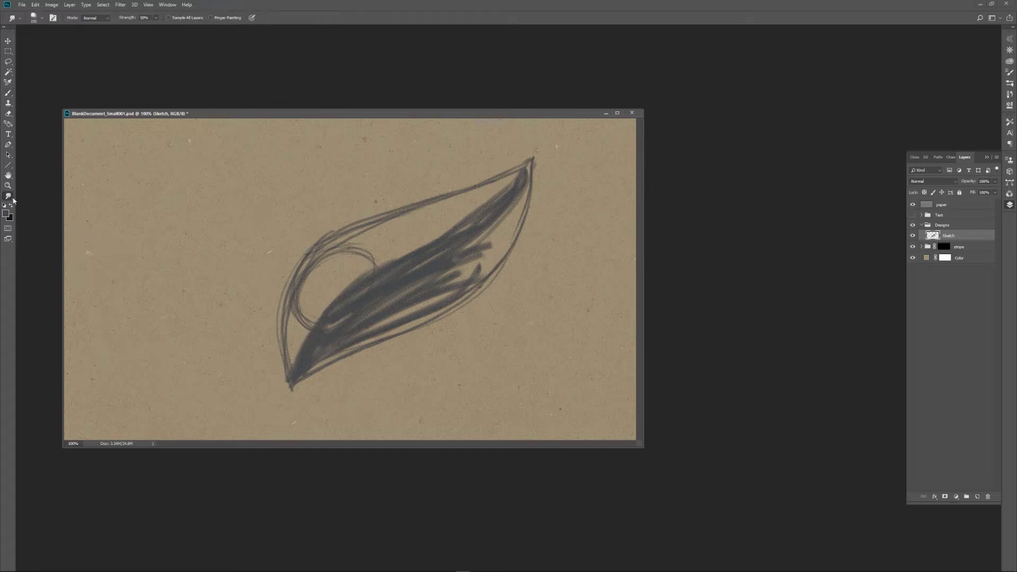
{"action": "left_click", "coordinate": [35, 4]}
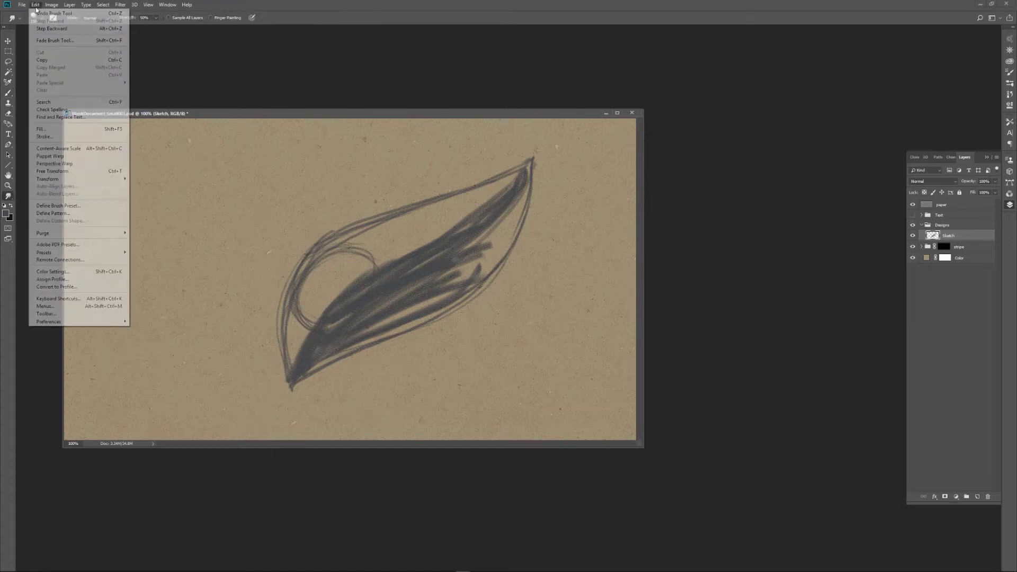
{"action": "left_click", "coordinate": [88, 299]}
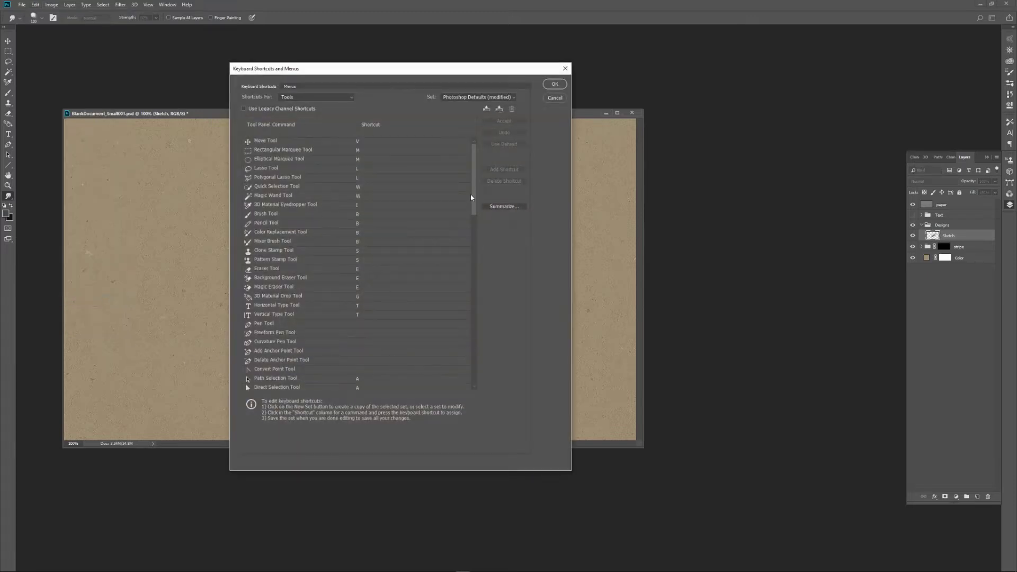
{"action": "left_click_drag", "start_coordinate": [474, 191], "coordinate": [470, 313]}
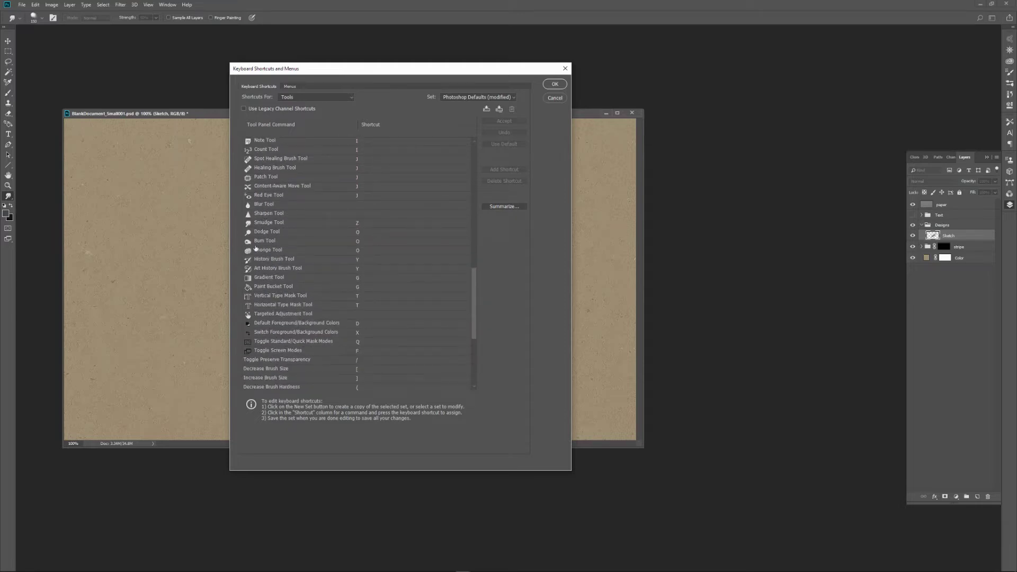
{"action": "left_click", "coordinate": [279, 223]}
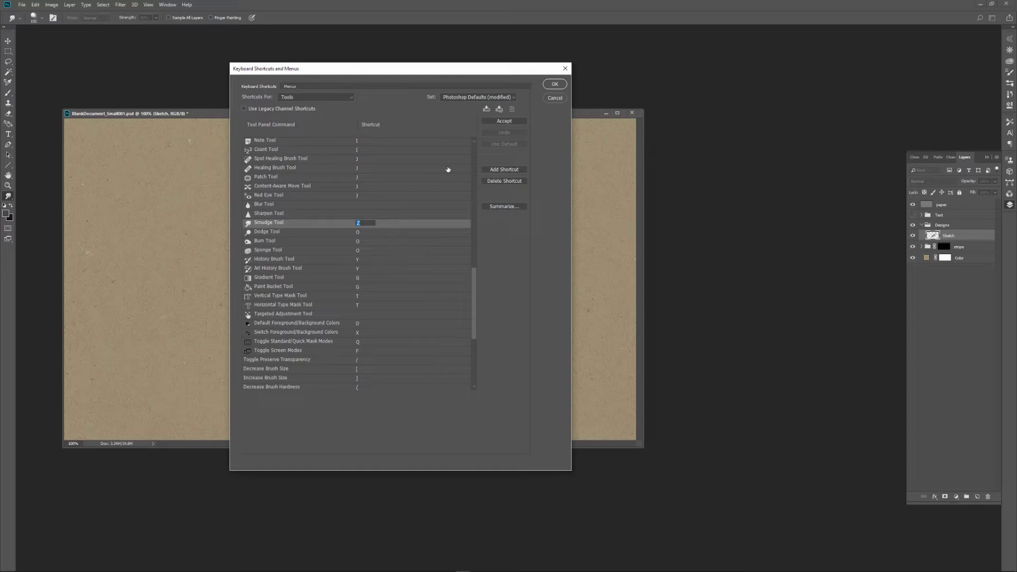
{"action": "left_click", "coordinate": [556, 86]}
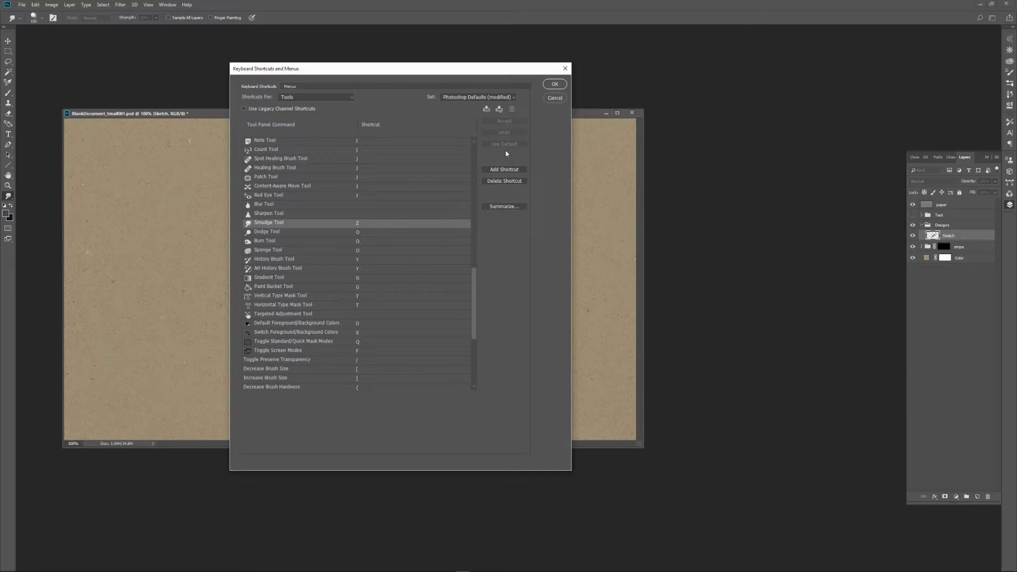
{"action": "left_click", "coordinate": [555, 84]}
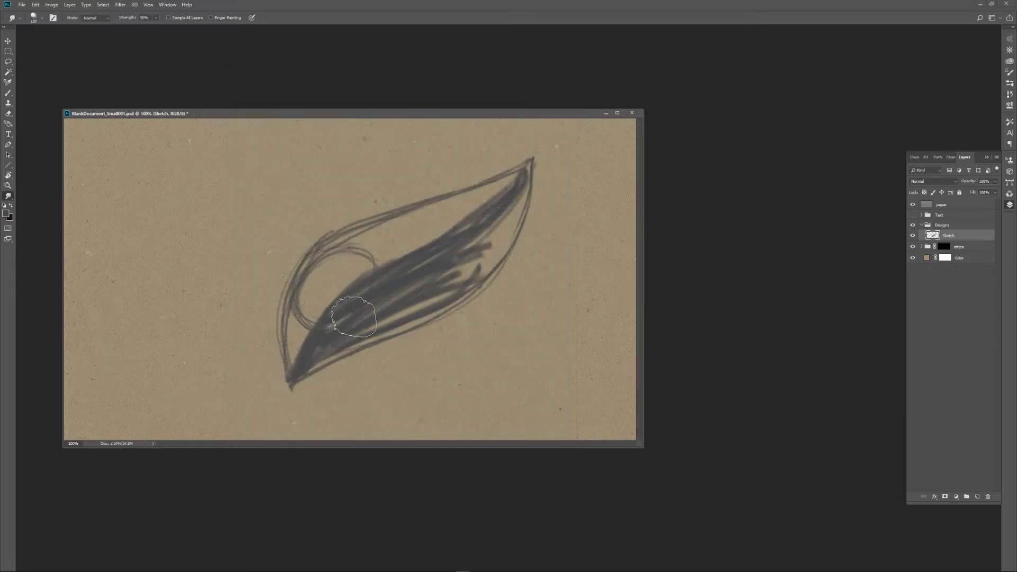
Reduce the smudge brush size and blend a small patch of pencil strokes near the lower end of the leaf's shading.
{"action": "key", "text": "bracketleft"}
{"action": "key", "text": "bracketleft"}
{"action": "key", "text": "bracketleft"}
{"action": "mouse_move", "coordinate": [357, 315]}
{"action": "left_mouse_down"}
{"action": "mouse_move", "coordinate": [465, 259]}
{"action": "mouse_move", "coordinate": [349, 323]}
{"action": "mouse_move", "coordinate": [375, 317]}
{"action": "mouse_move", "coordinate": [351, 293]}
{"action": "mouse_move", "coordinate": [374, 354]}
{"action": "mouse_move", "coordinate": [358, 293]}
{"action": "mouse_move", "coordinate": [362, 306]}
{"action": "left_mouse_up"}
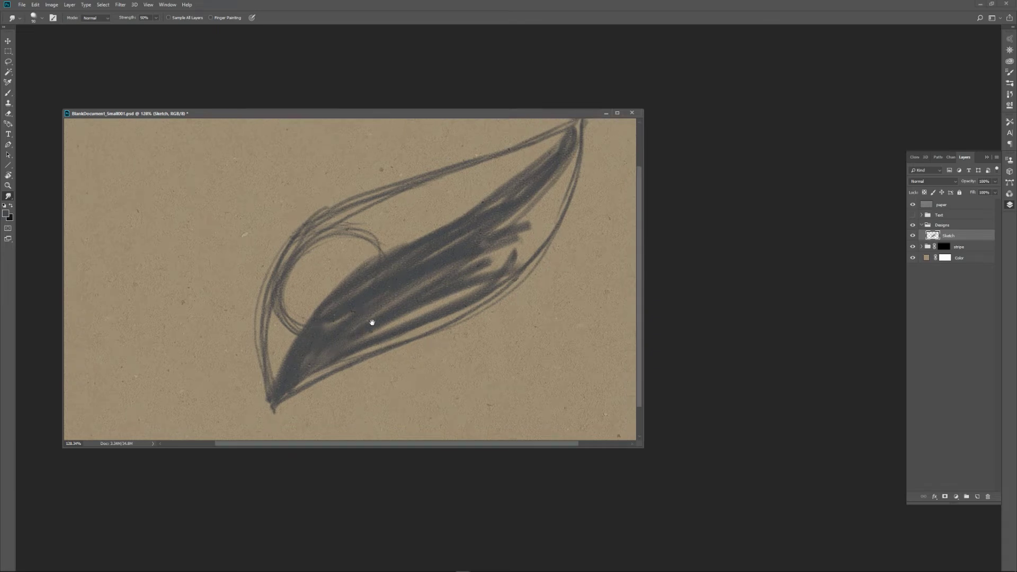
Examine the pencil grain, paper texture and smudged patch of the drawing both close up and from a distance.
{"action": "left_click", "coordinate": [385, 304], "text": "ctrl"}
{"action": "left_click", "coordinate": [385, 304], "text": "ctrl"}
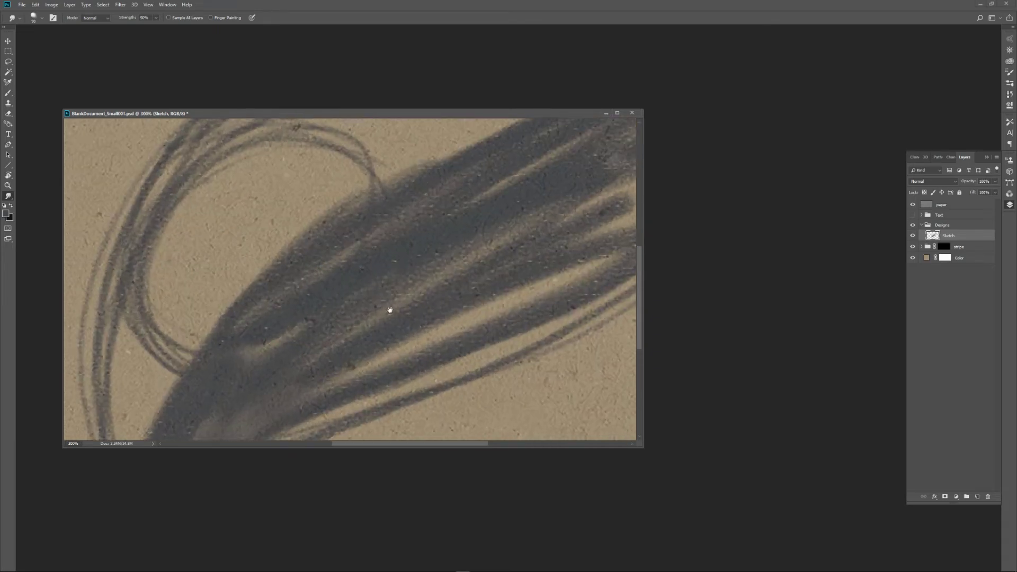
{"action": "left_click", "coordinate": [389, 315], "text": "ctrl"}
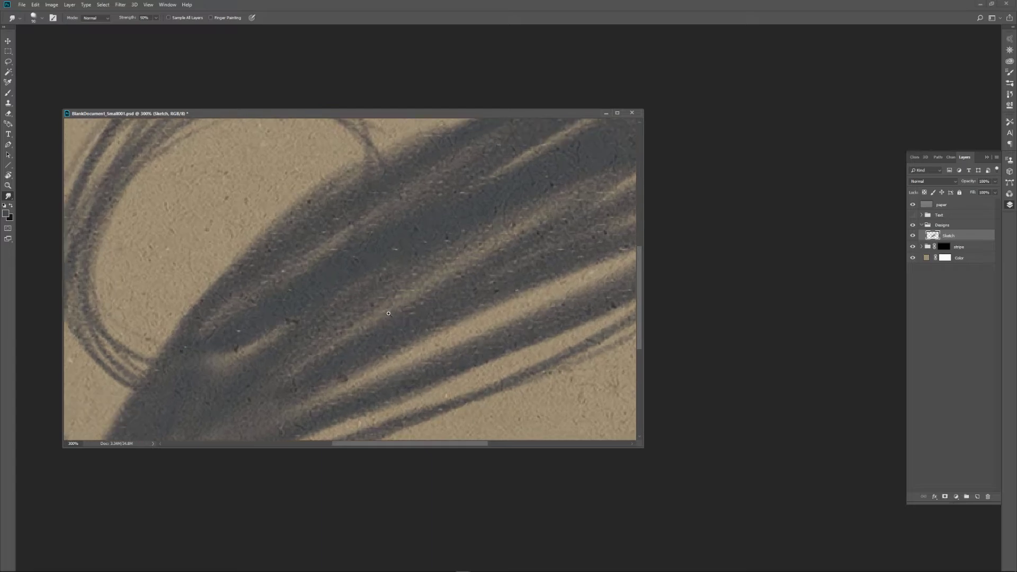
{"action": "left_click", "coordinate": [389, 314], "text": "ctrl"}
{"action": "left_click", "coordinate": [390, 314], "text": "ctrl+alt"}
{"action": "left_click", "coordinate": [389, 313], "text": "ctrl+alt"}
{"action": "left_click", "coordinate": [391, 315], "text": "ctrl+alt"}
{"action": "left_click", "coordinate": [394, 318], "text": "ctrl+alt"}
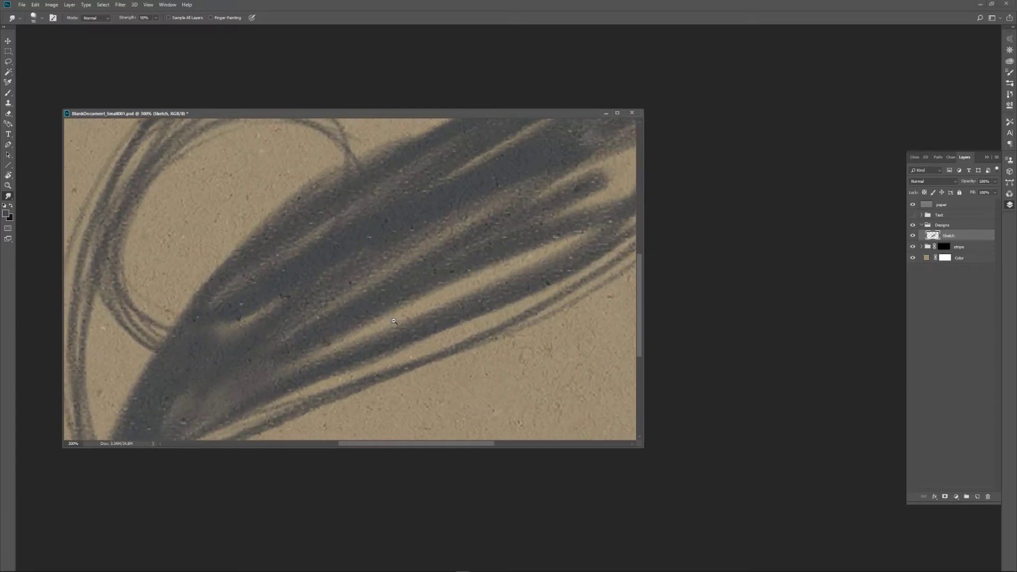
{"action": "left_click", "coordinate": [395, 324], "text": "ctrl+alt"}
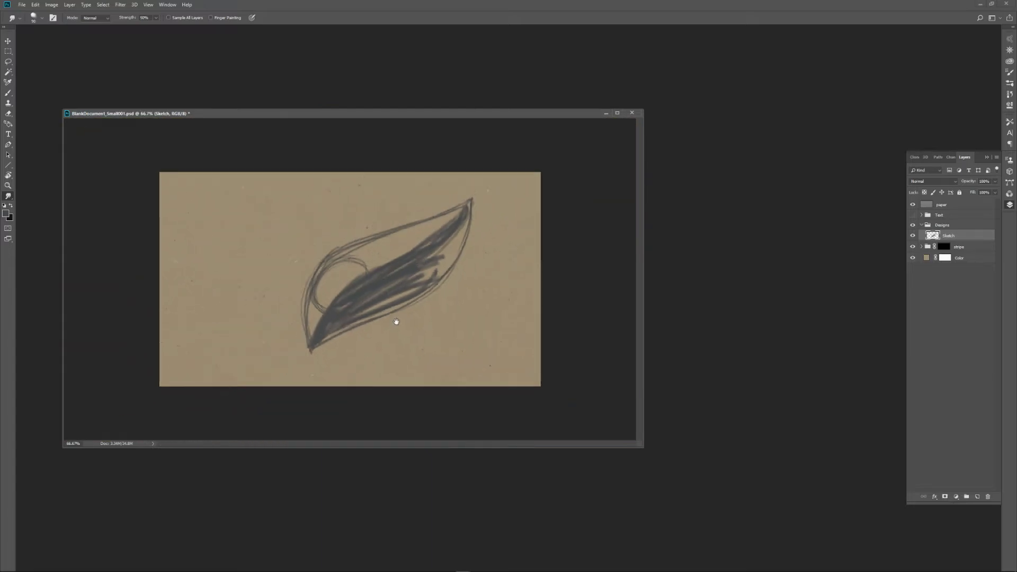
{"action": "left_click", "coordinate": [398, 313], "text": "ctrl+alt"}
{"action": "left_click", "coordinate": [397, 315], "text": "ctrl+alt"}
{"action": "left_click", "coordinate": [396, 314], "text": "ctrl+alt"}
{"action": "left_click", "coordinate": [393, 312], "text": "ctrl+alt"}
{"action": "left_click", "coordinate": [392, 311], "text": "ctrl"}
{"action": "left_click", "coordinate": [391, 311], "text": "ctrl"}
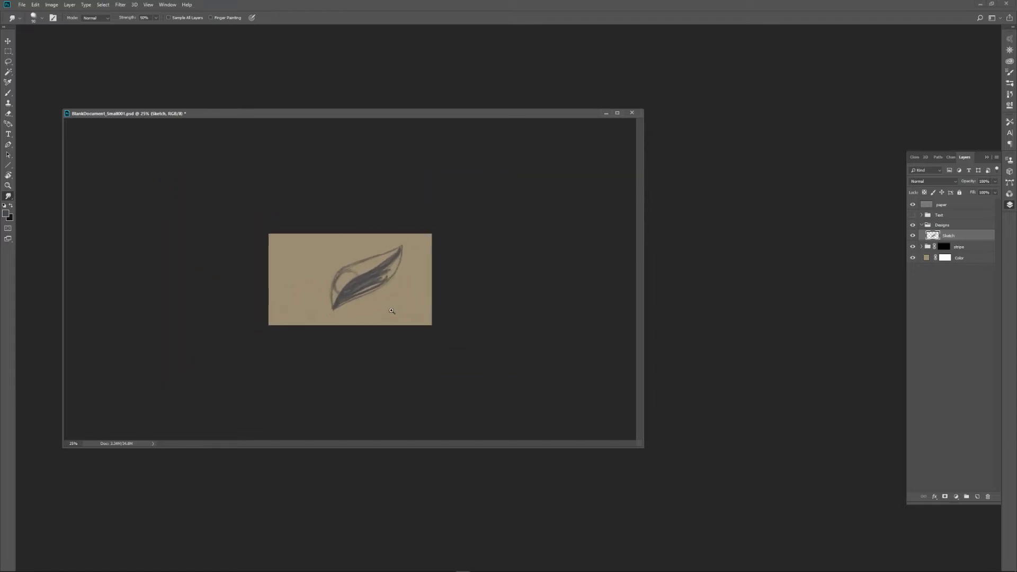
{"action": "left_click", "coordinate": [393, 311], "text": "ctrl"}
{"action": "left_click", "coordinate": [394, 311], "text": "ctrl"}
{"action": "left_click", "coordinate": [394, 312], "text": "ctrl"}
{"action": "left_click", "coordinate": [396, 312], "text": "ctrl"}
{"action": "left_click", "coordinate": [397, 314], "text": "ctrl"}
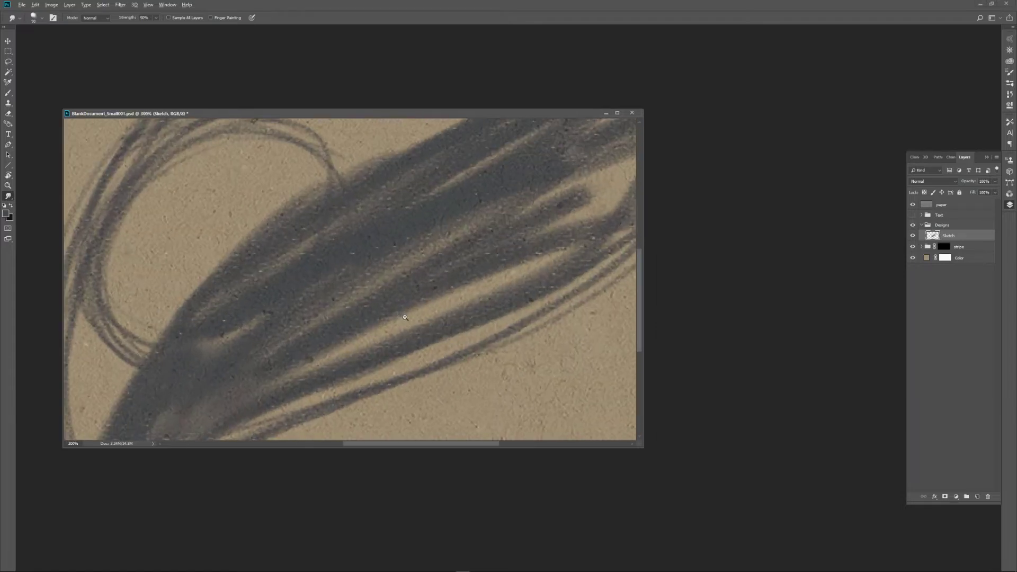
{"action": "left_click", "coordinate": [405, 318], "text": "ctrl+alt"}
{"action": "left_click", "coordinate": [405, 317], "text": "ctrl+alt"}
{"action": "left_click", "coordinate": [406, 317], "text": "ctrl+alt"}
{"action": "left_click", "coordinate": [407, 316], "text": "ctrl+alt"}
{"action": "left_click", "coordinate": [406, 316], "text": "ctrl"}
{"action": "left_click", "coordinate": [407, 315], "text": "ctrl"}
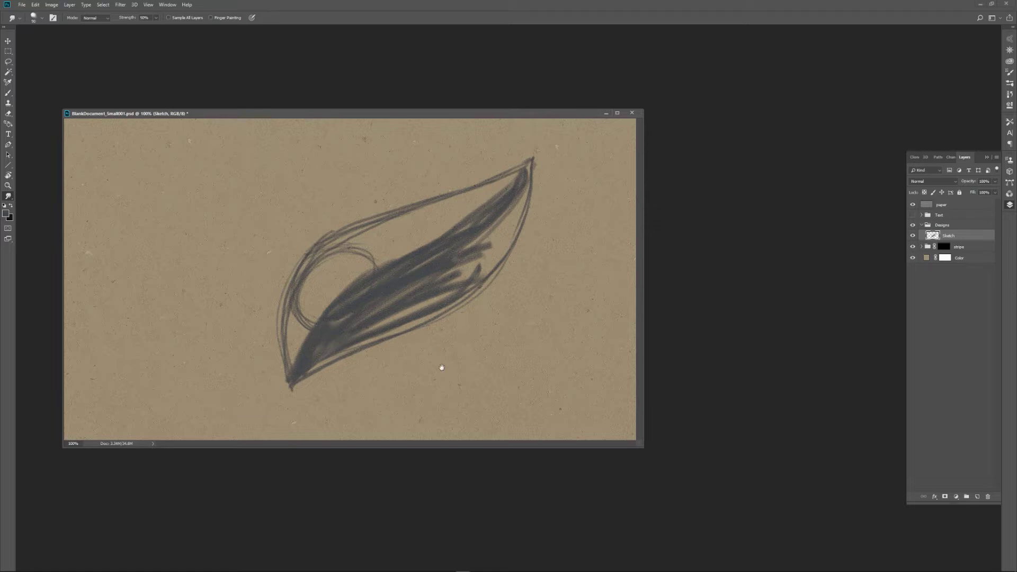
Smudge the dense pencil strokes in the lower part of the leaf shape into a smooth tone reaching its outline.
{"action": "left_click_drag", "start_coordinate": [406, 316], "coordinate": [339, 334]}
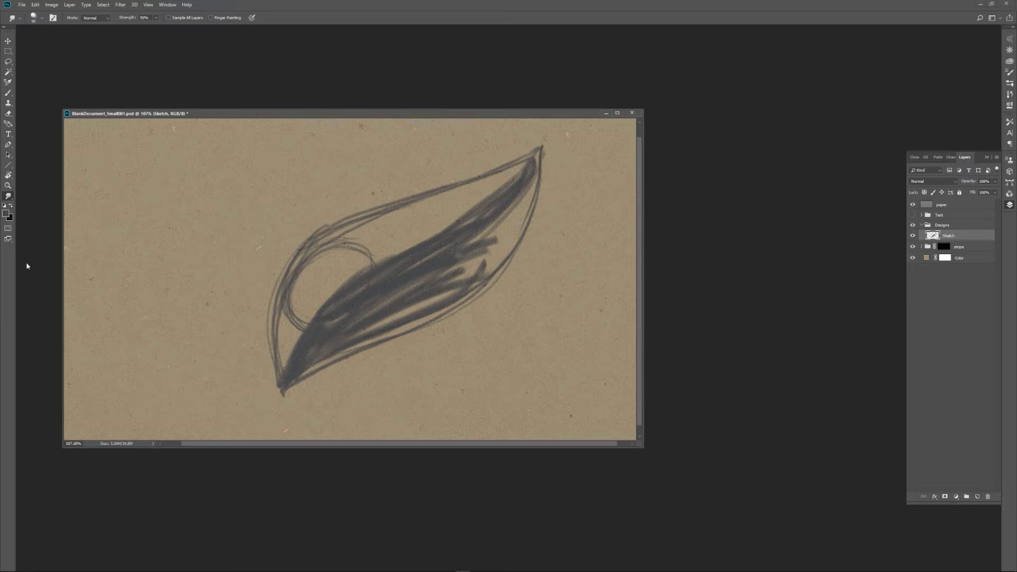
{"action": "mouse_move", "coordinate": [375, 302]}
{"action": "left_mouse_down"}
{"action": "mouse_move", "coordinate": [444, 260]}
{"action": "mouse_move", "coordinate": [333, 329]}
{"action": "mouse_move", "coordinate": [449, 265]}
{"action": "mouse_move", "coordinate": [341, 334]}
{"action": "mouse_move", "coordinate": [451, 281]}
{"action": "mouse_move", "coordinate": [299, 364]}
{"action": "mouse_move", "coordinate": [341, 317]}
{"action": "mouse_move", "coordinate": [425, 273]}
{"action": "mouse_move", "coordinate": [524, 191]}
{"action": "mouse_move", "coordinate": [398, 313]}
{"action": "mouse_move", "coordinate": [498, 223]}
{"action": "mouse_move", "coordinate": [350, 330]}
{"action": "mouse_move", "coordinate": [431, 279]}
{"action": "mouse_move", "coordinate": [364, 307]}
{"action": "left_mouse_up"}
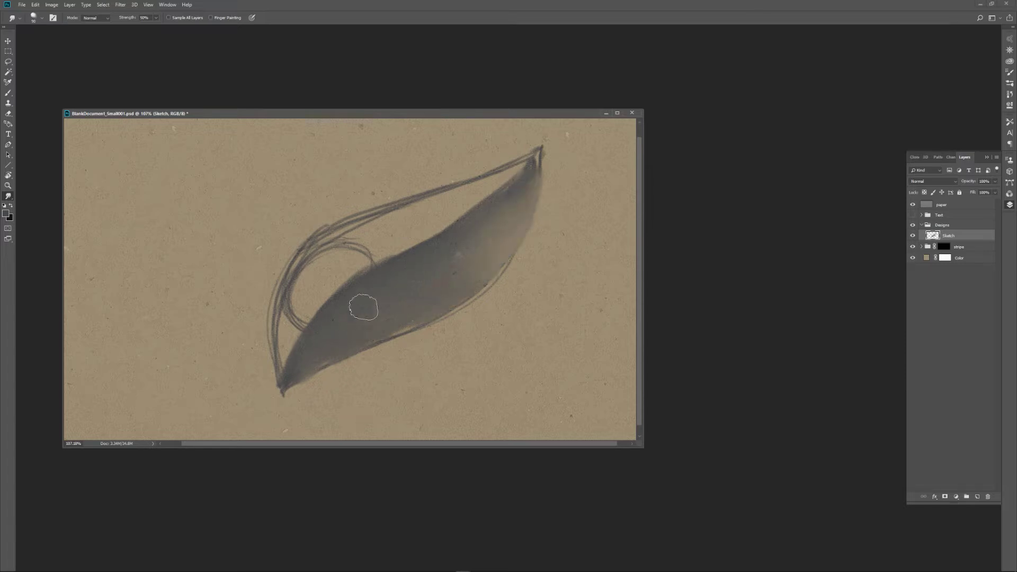
Choose the cotton balls rub smudge preset, reduce its brush size, and blend the upper outline and oval into soft shading inside the leaf.
{"action": "left_click", "coordinate": [19, 18]}
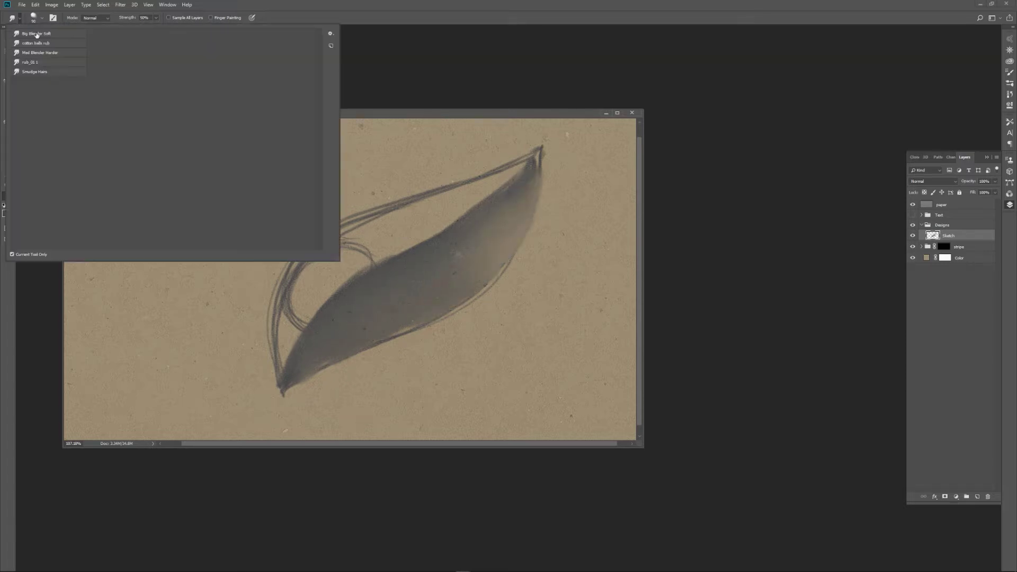
{"action": "left_click", "coordinate": [51, 45]}
{"action": "left_click", "coordinate": [412, 278]}
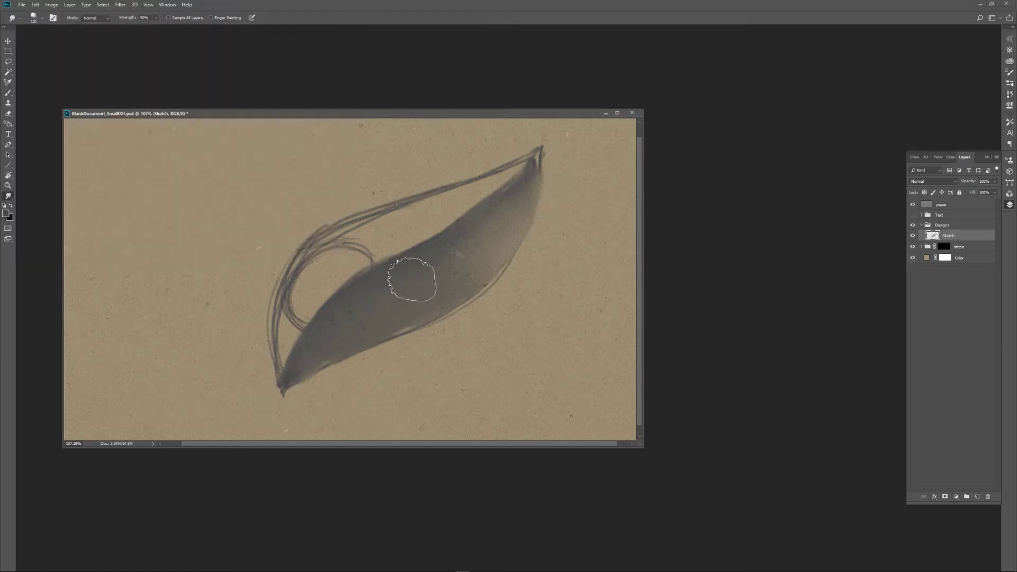
{"action": "key", "text": "bracketleft"}
{"action": "key", "text": "bracketleft"}
{"action": "key", "text": "bracketleft"}
{"action": "key", "text": "bracketleft"}
{"action": "mouse_move", "coordinate": [379, 232]}
{"action": "left_mouse_down"}
{"action": "mouse_move", "coordinate": [286, 330]}
{"action": "mouse_move", "coordinate": [334, 254]}
{"action": "mouse_move", "coordinate": [295, 295]}
{"action": "mouse_move", "coordinate": [295, 285]}
{"action": "mouse_move", "coordinate": [293, 300]}
{"action": "mouse_move", "coordinate": [362, 228]}
{"action": "mouse_move", "coordinate": [302, 269]}
{"action": "mouse_move", "coordinate": [369, 228]}
{"action": "mouse_move", "coordinate": [339, 236]}
{"action": "mouse_move", "coordinate": [437, 204]}
{"action": "mouse_move", "coordinate": [424, 203]}
{"action": "mouse_move", "coordinate": [495, 176]}
{"action": "left_mouse_up"}
{"action": "mouse_move", "coordinate": [296, 298]}
{"action": "left_mouse_down"}
{"action": "mouse_move", "coordinate": [303, 321]}
{"action": "mouse_move", "coordinate": [289, 327]}
{"action": "mouse_move", "coordinate": [281, 377]}
{"action": "mouse_move", "coordinate": [294, 333]}
{"action": "mouse_move", "coordinate": [286, 373]}
{"action": "mouse_move", "coordinate": [280, 322]}
{"action": "mouse_move", "coordinate": [305, 257]}
{"action": "mouse_move", "coordinate": [298, 287]}
{"action": "mouse_move", "coordinate": [385, 229]}
{"action": "mouse_move", "coordinate": [292, 317]}
{"action": "mouse_move", "coordinate": [351, 242]}
{"action": "mouse_move", "coordinate": [324, 235]}
{"action": "mouse_move", "coordinate": [486, 185]}
{"action": "mouse_move", "coordinate": [414, 210]}
{"action": "mouse_move", "coordinate": [529, 157]}
{"action": "mouse_move", "coordinate": [389, 242]}
{"action": "mouse_move", "coordinate": [487, 193]}
{"action": "mouse_move", "coordinate": [376, 248]}
{"action": "mouse_move", "coordinate": [430, 221]}
{"action": "mouse_move", "coordinate": [290, 331]}
{"action": "mouse_move", "coordinate": [306, 282]}
{"action": "mouse_move", "coordinate": [283, 338]}
{"action": "mouse_move", "coordinate": [290, 371]}
{"action": "mouse_move", "coordinate": [318, 345]}
{"action": "left_mouse_up"}
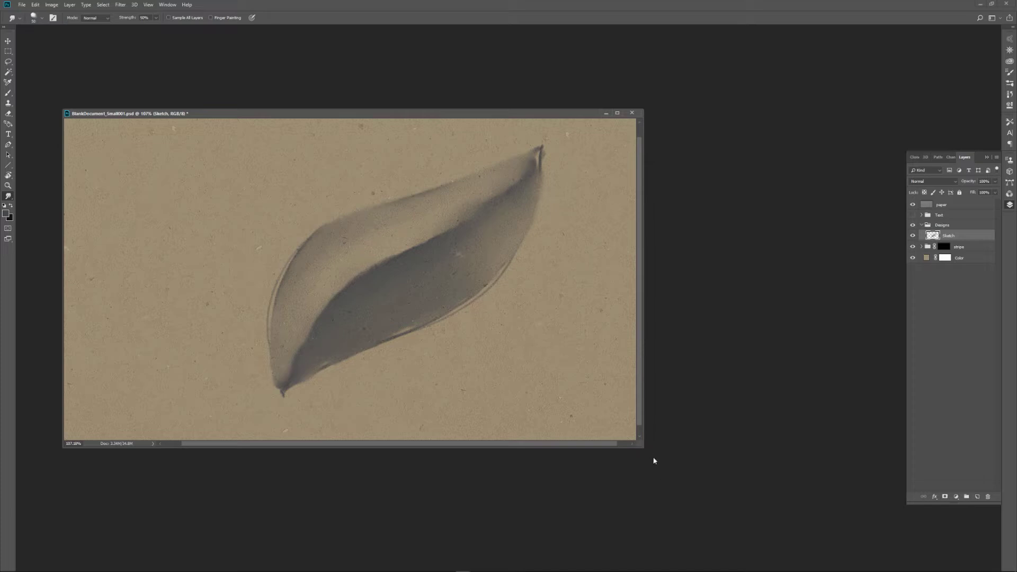
Enlarge the document window, select the paper layer, and turn its visibility off and on to compare the texture overlay.
{"action": "left_click_drag", "start_coordinate": [644, 449], "coordinate": [692, 479]}
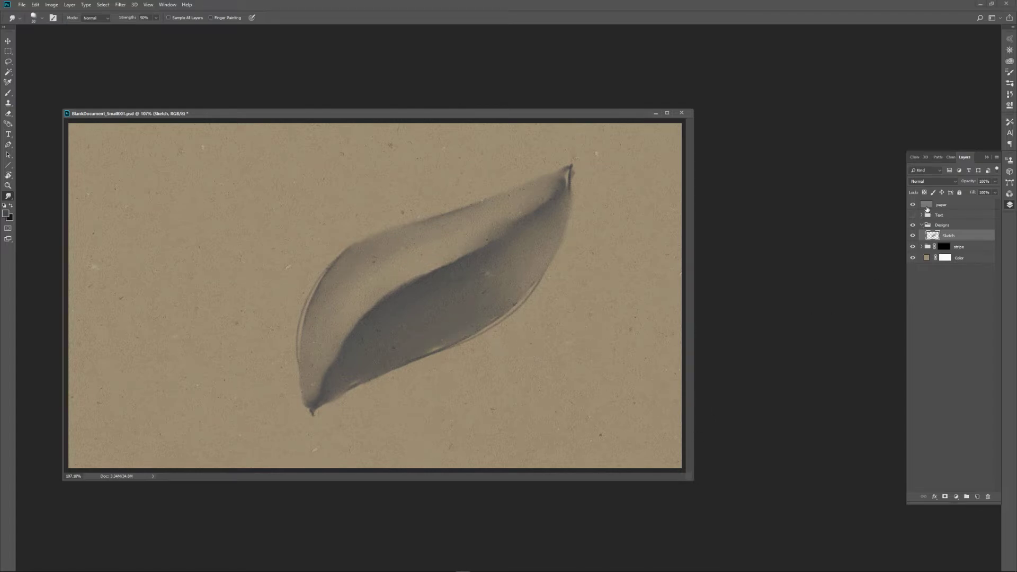
{"action": "left_click", "coordinate": [927, 207]}
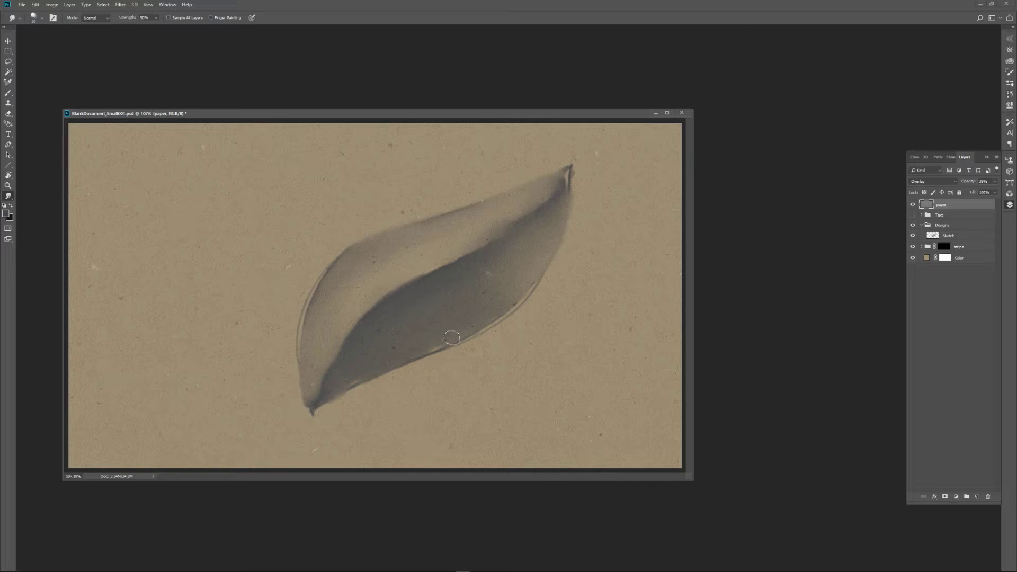
{"action": "left_click", "coordinate": [913, 205]}
{"action": "left_click", "coordinate": [914, 206]}
{"action": "left_click", "coordinate": [913, 207]}
{"action": "left_click", "coordinate": [913, 205]}
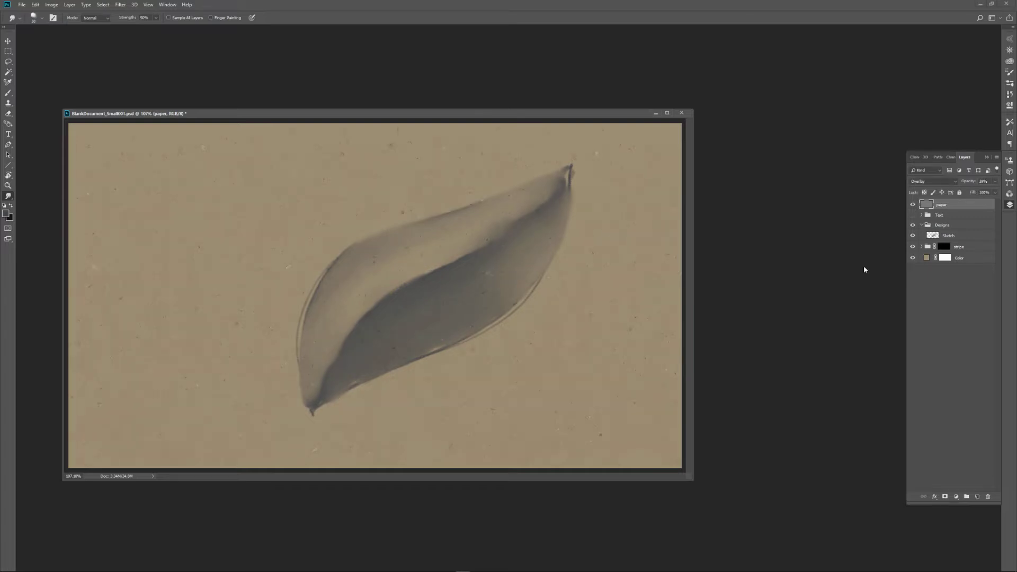
Show the Text layer group, expand it to inspect the A. text layer with the Type tool, and collapse the group.
{"action": "left_click", "coordinate": [913, 215]}
{"action": "left_click", "coordinate": [922, 215]}
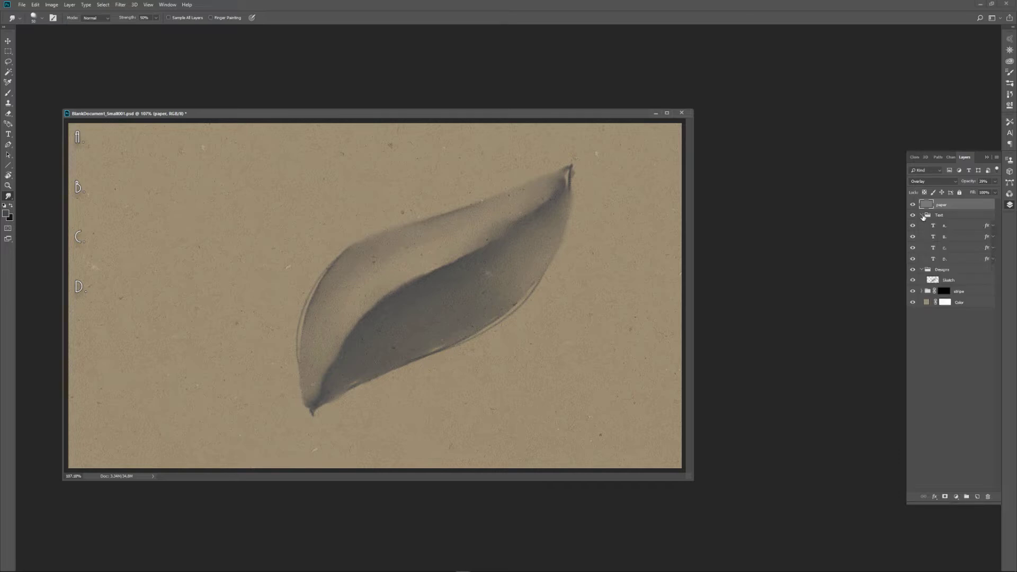
{"action": "left_click", "coordinate": [922, 216]}
{"action": "left_click", "coordinate": [922, 216]}
{"action": "left_click", "coordinate": [941, 228]}
{"action": "left_click", "coordinate": [941, 228]}
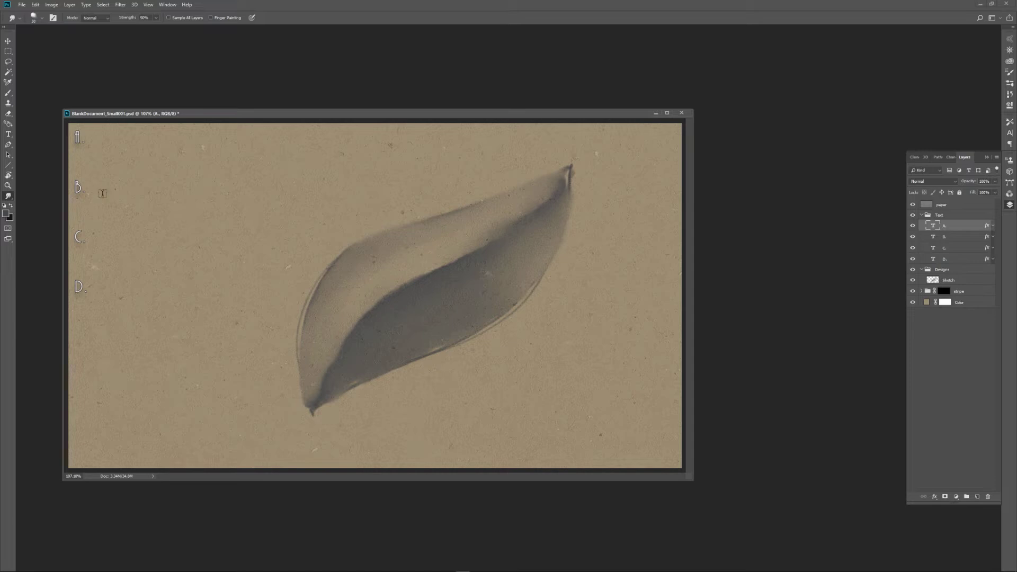
{"action": "key", "text": "t"}
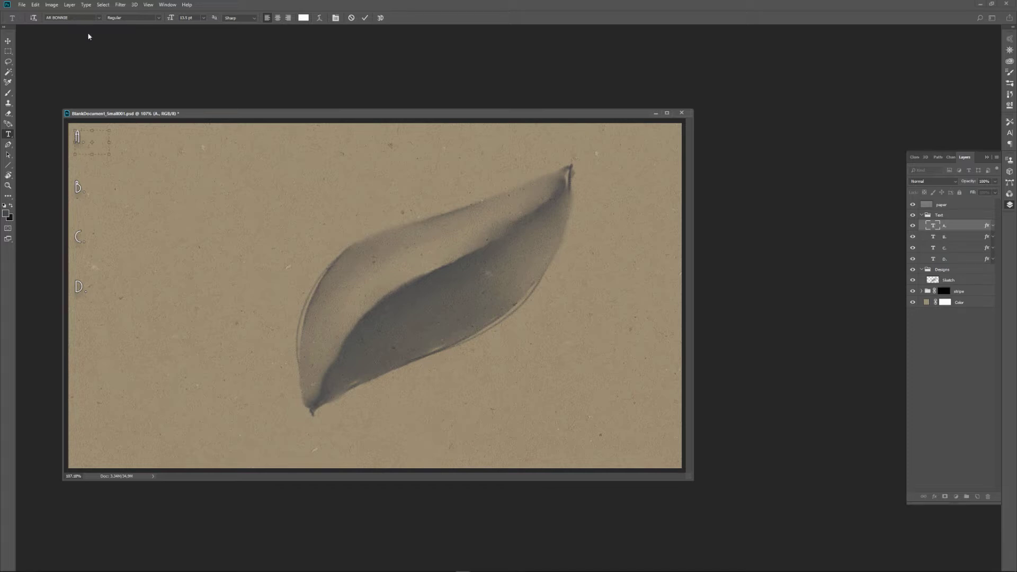
{"action": "left_click", "coordinate": [922, 215]}
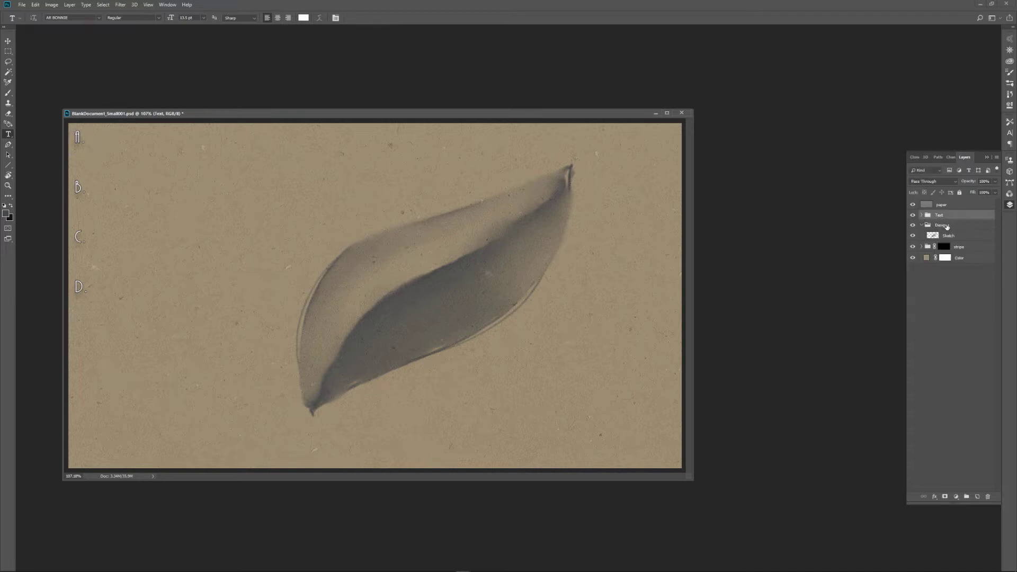
Select the Sketch layer inside the Designs group and switch to the Brush tool.
{"action": "left_click", "coordinate": [940, 226]}
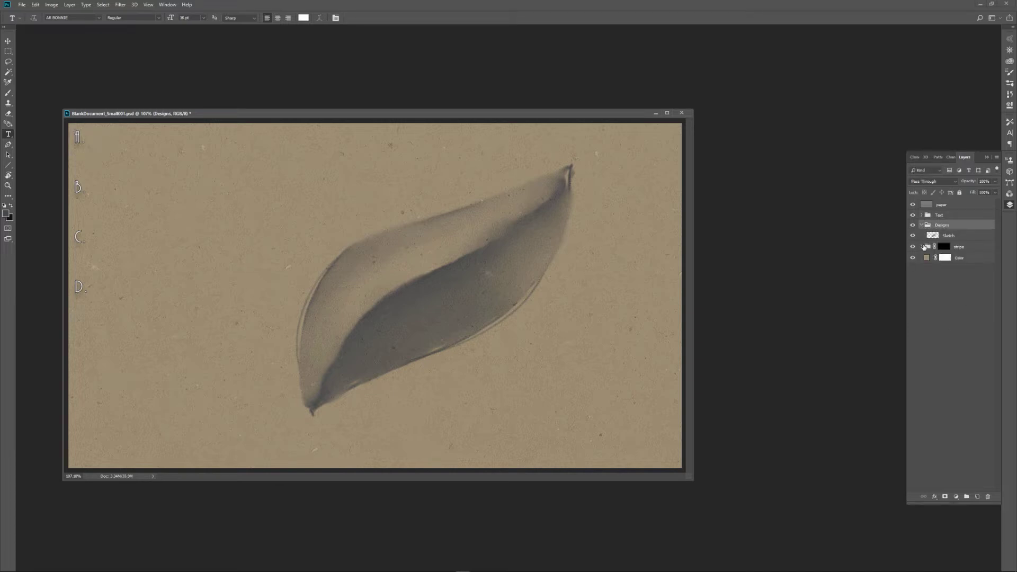
{"action": "left_click", "coordinate": [936, 237]}
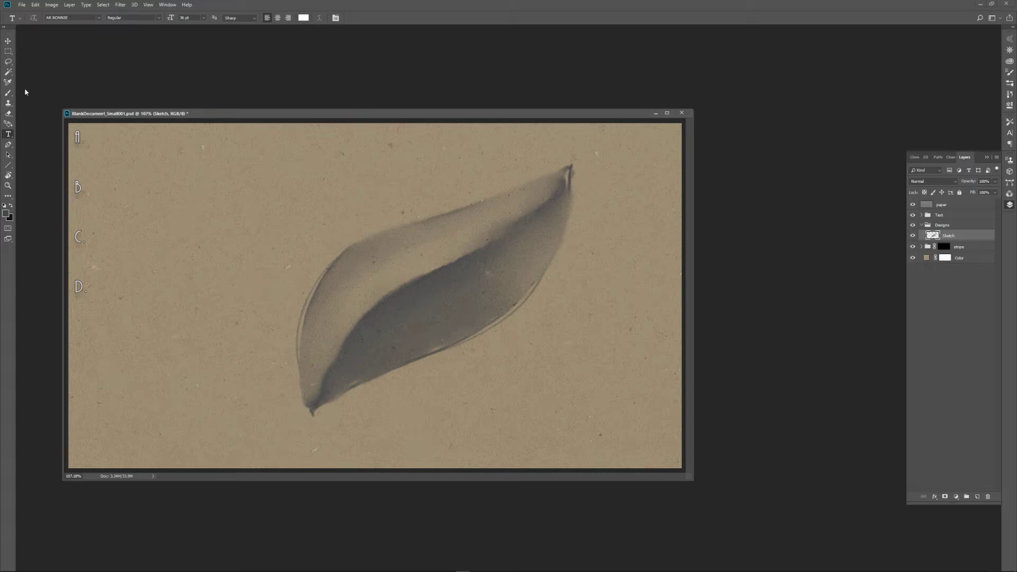
{"action": "key", "text": "b"}
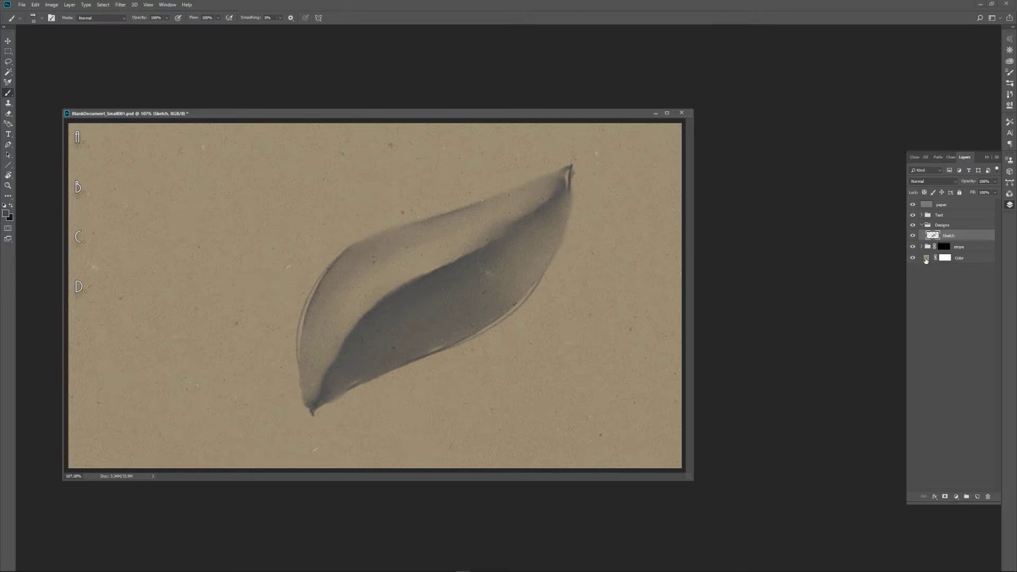
Preview orange, neutral grey and reddish-brown paper tones on the Color fill layer, and discard the changes.
{"action": "left_click", "coordinate": [961, 499]}
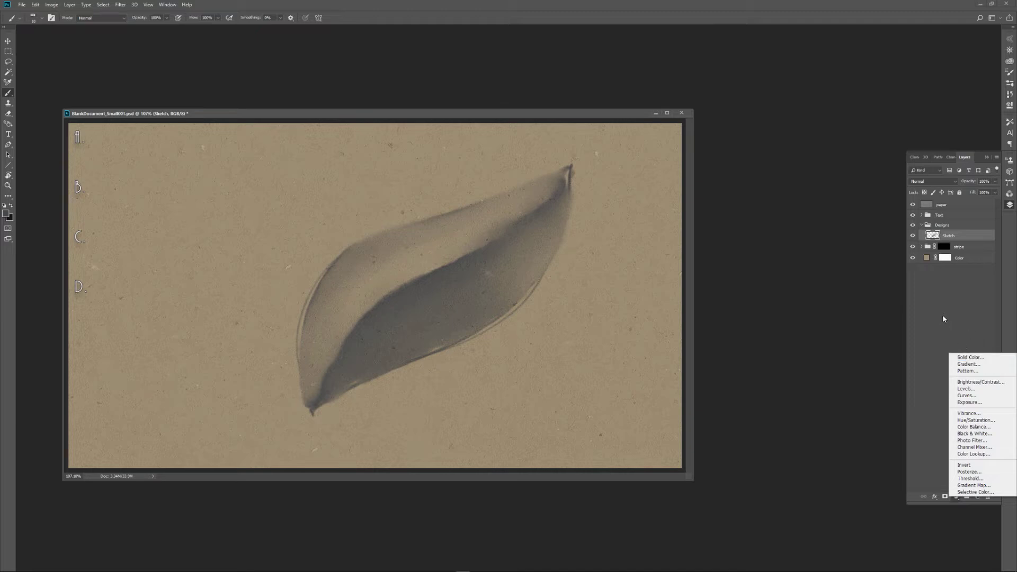
{"action": "left_click", "coordinate": [951, 299]}
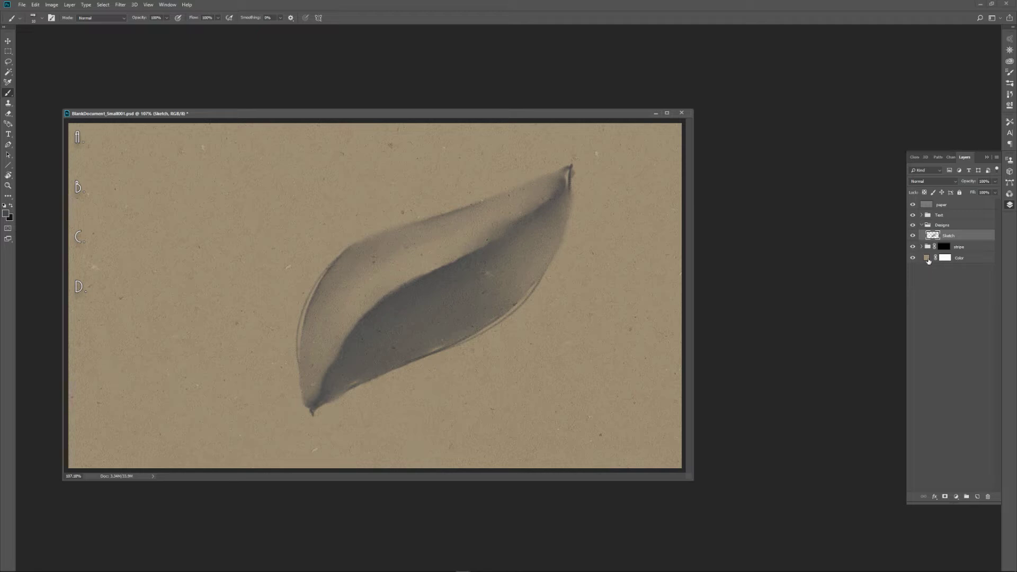
{"action": "double_click", "coordinate": [926, 259]}
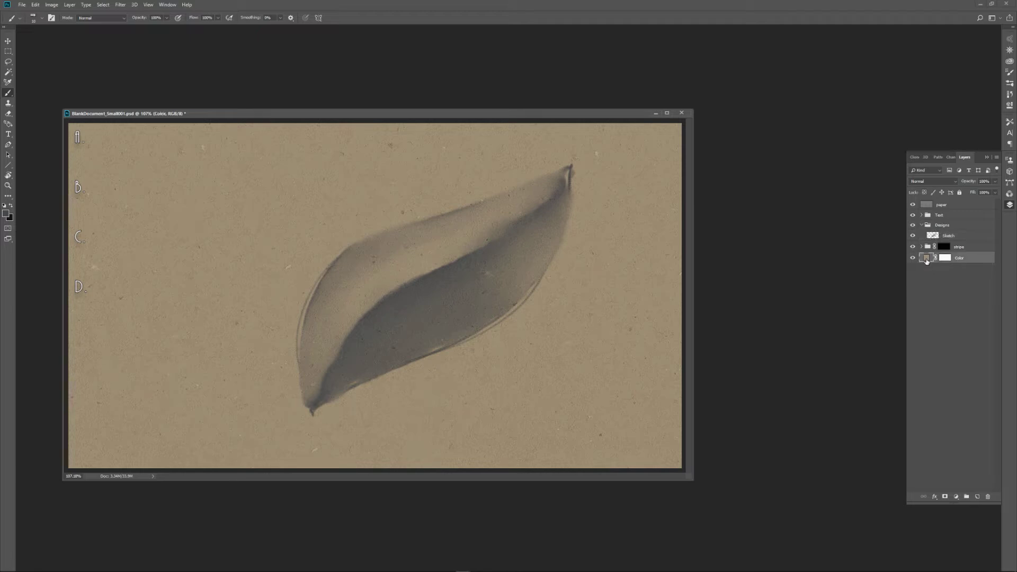
{"action": "left_click_drag", "start_coordinate": [403, 250], "coordinate": [700, 318]}
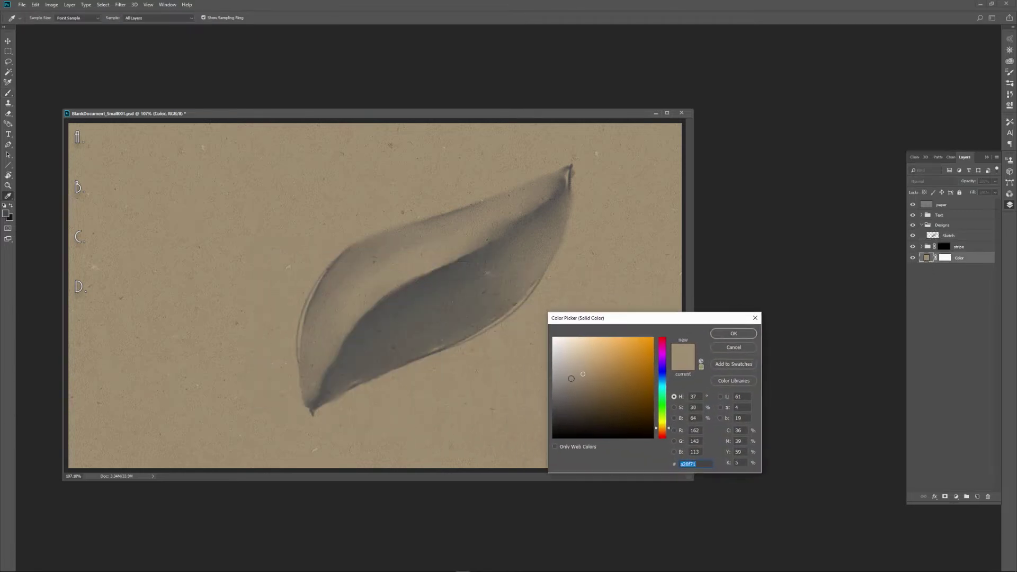
{"action": "left_click_drag", "start_coordinate": [582, 375], "coordinate": [645, 340]}
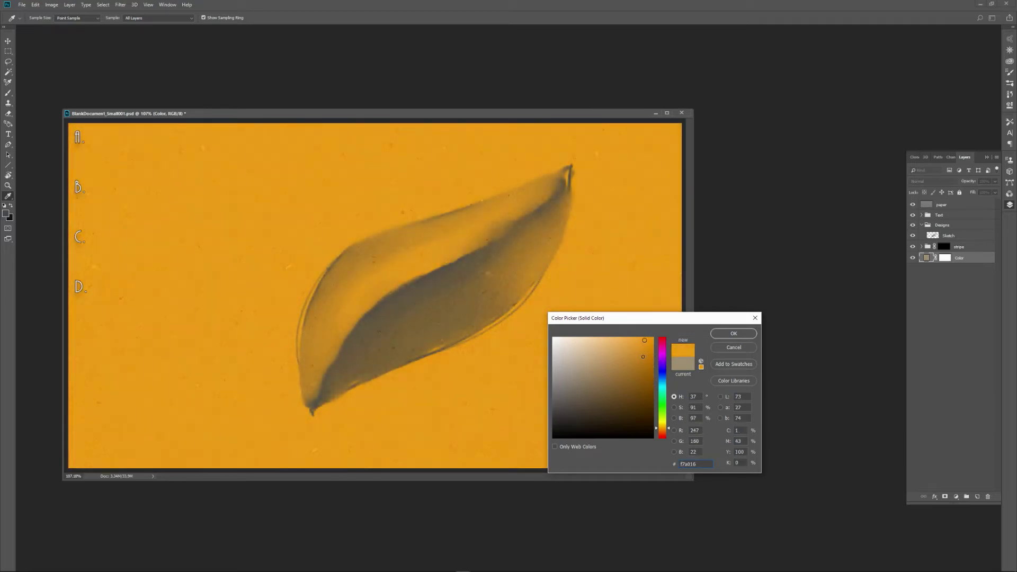
{"action": "left_click", "coordinate": [553, 367]}
{"action": "left_click", "coordinate": [662, 433]}
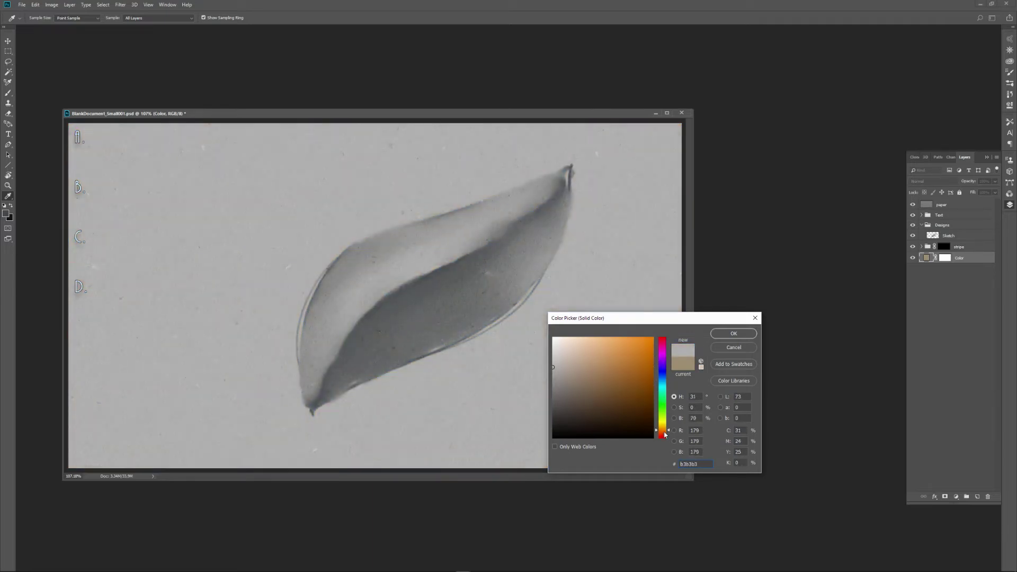
{"action": "mouse_move", "coordinate": [598, 363]}
{"action": "left_mouse_down"}
{"action": "mouse_move", "coordinate": [576, 365]}
{"action": "mouse_move", "coordinate": [586, 365]}
{"action": "left_mouse_up"}
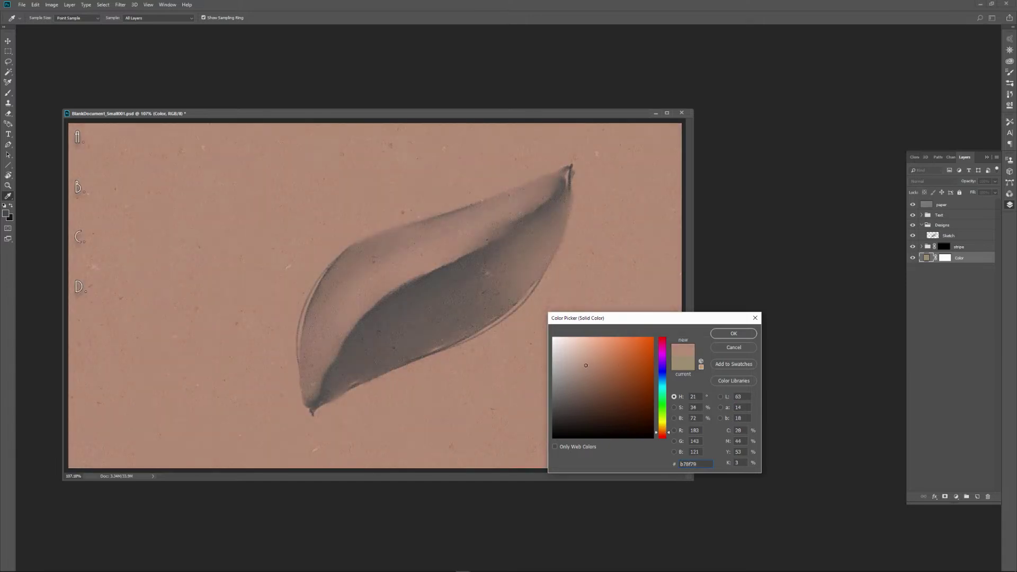
{"action": "left_click_drag", "start_coordinate": [664, 433], "coordinate": [666, 416]}
{"action": "mouse_move", "coordinate": [667, 406]}
{"action": "left_mouse_down"}
{"action": "mouse_move", "coordinate": [664, 347]}
{"action": "mouse_move", "coordinate": [677, 407]}
{"action": "left_mouse_up"}
{"action": "left_click", "coordinate": [733, 348]}
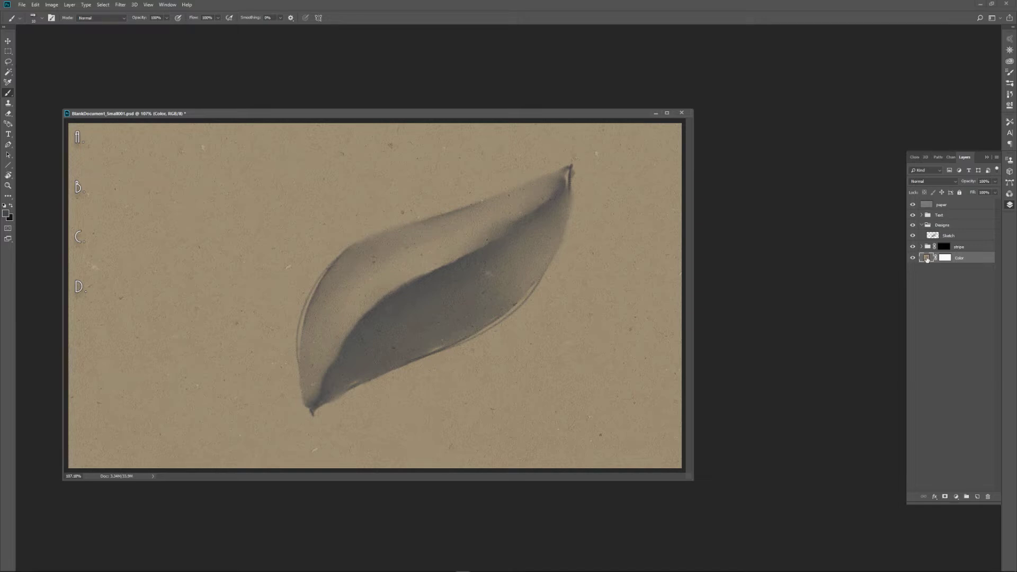
Try the neutral grey a1a1a1 as the Color fill layer's tone, and discard it.
{"action": "double_click", "coordinate": [927, 259]}
{"action": "left_click", "coordinate": [553, 374]}
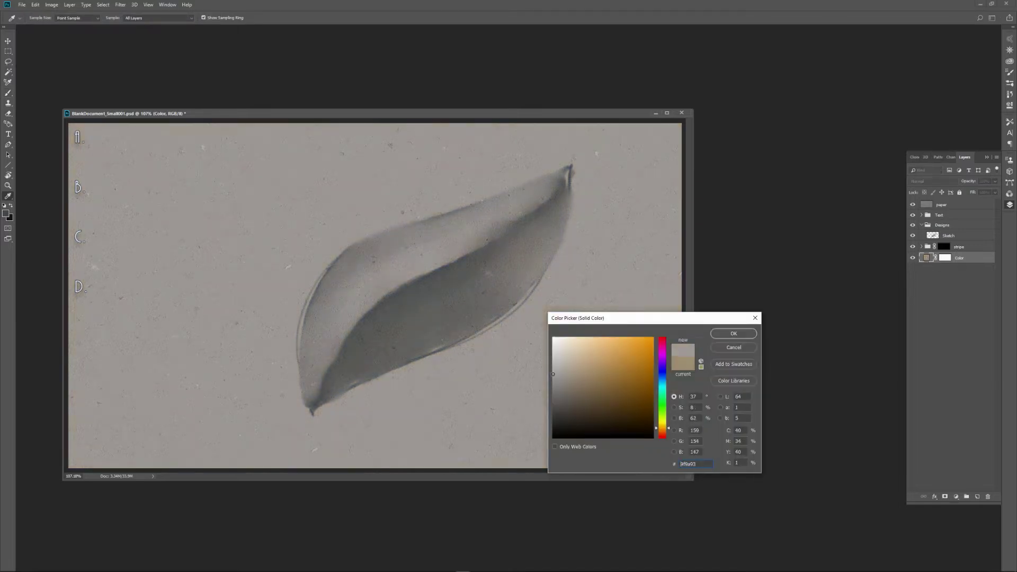
{"action": "left_click_drag", "start_coordinate": [553, 374], "coordinate": [551, 374]}
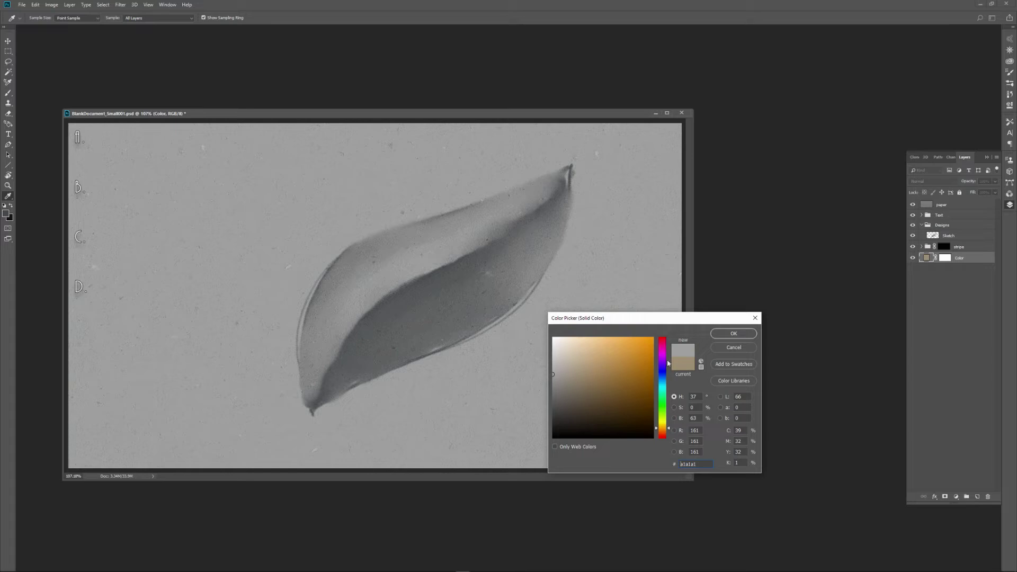
{"action": "left_click", "coordinate": [737, 347]}
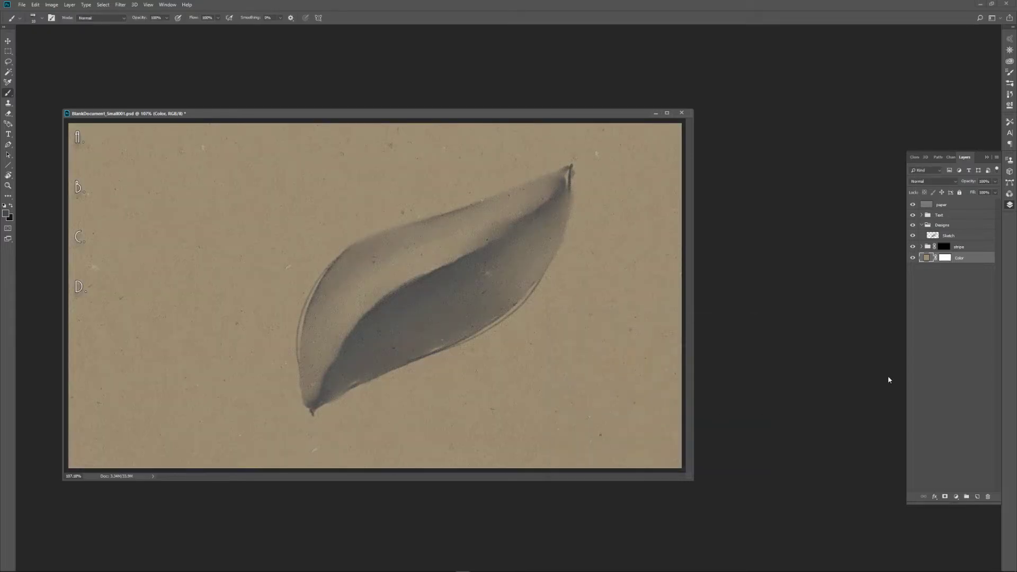
Expand the stripe group and view the Color Fill 1 layer's mask on its own before returning to the normal view.
{"action": "left_click", "coordinate": [921, 246]}
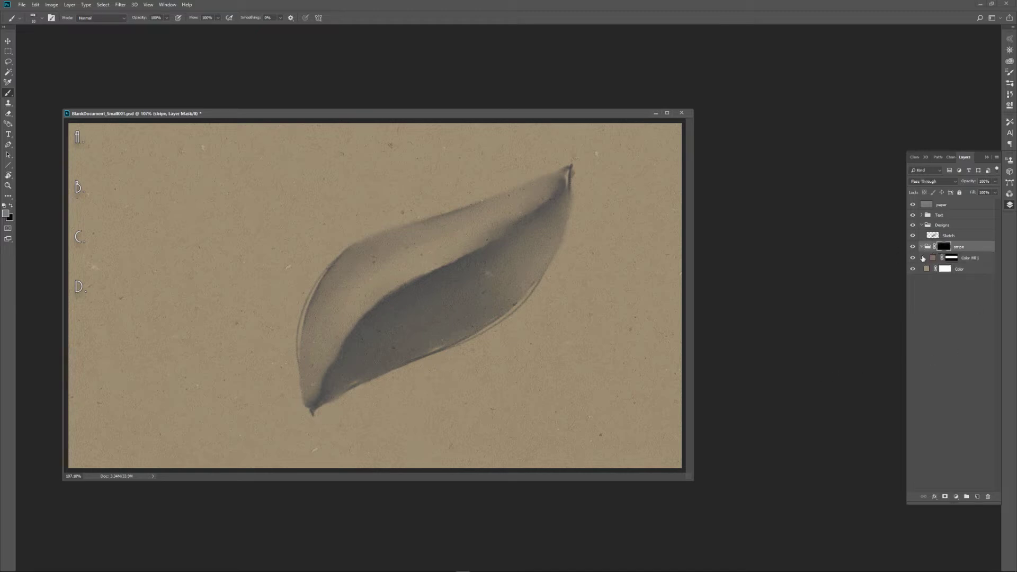
{"action": "left_click", "coordinate": [927, 247]}
{"action": "left_click", "coordinate": [944, 262]}
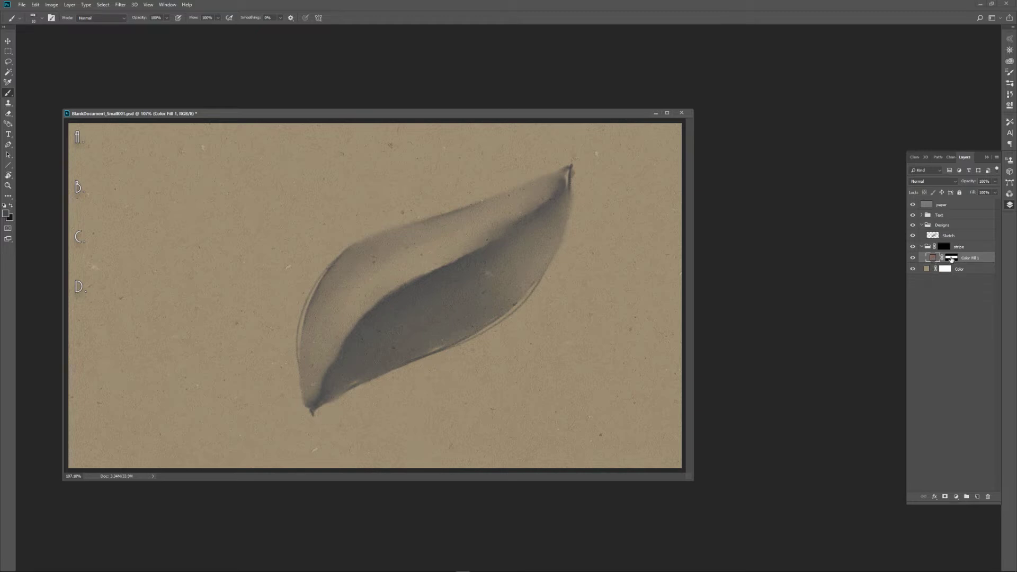
{"action": "left_click", "coordinate": [952, 257]}
{"action": "left_click", "coordinate": [953, 258], "text": "alt"}
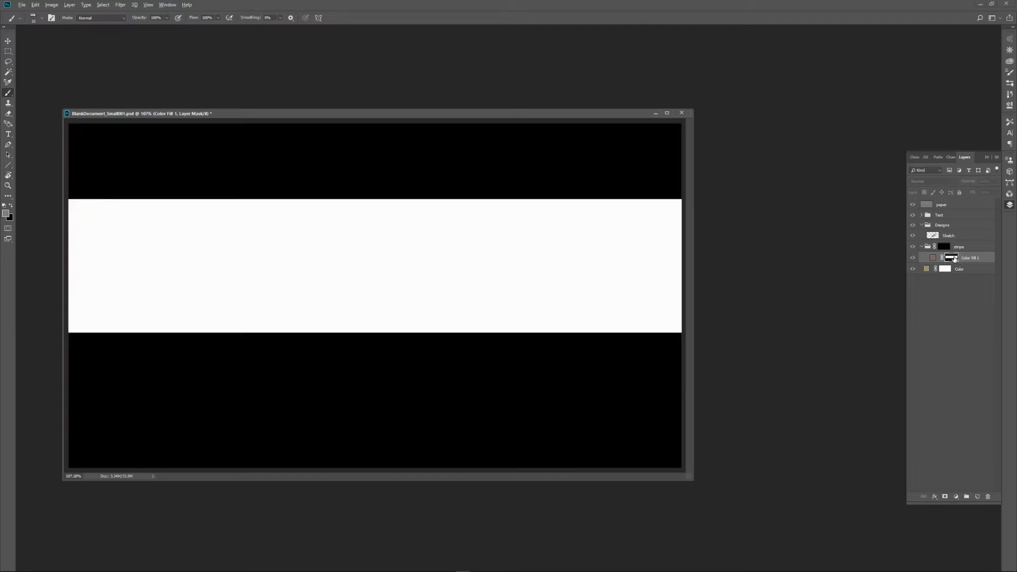
{"action": "left_click", "coordinate": [954, 258], "text": "alt"}
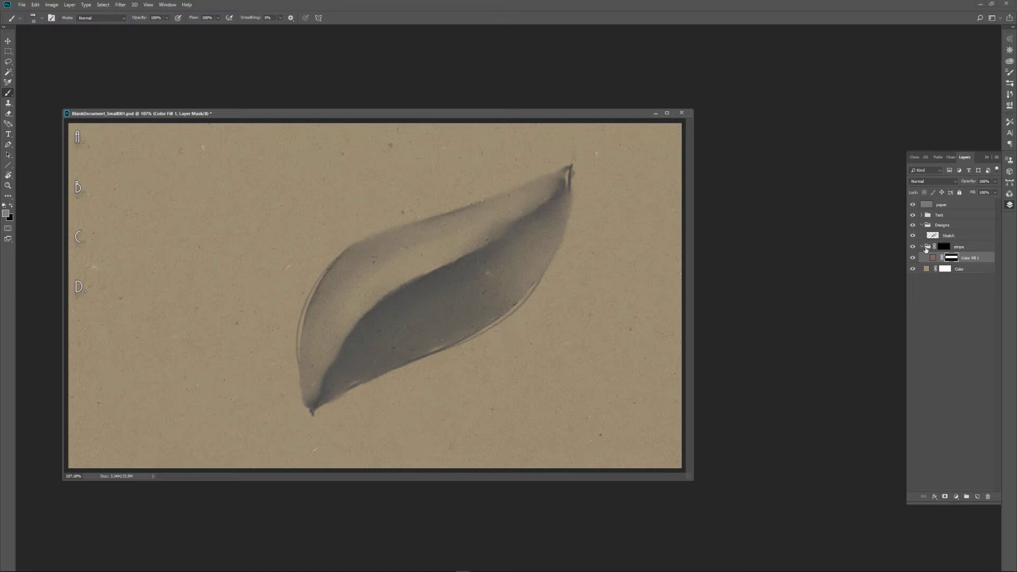
Make the stripe group's mask active, set the foreground colour to white and ready the Brush tool.
{"action": "left_click", "coordinate": [927, 248]}
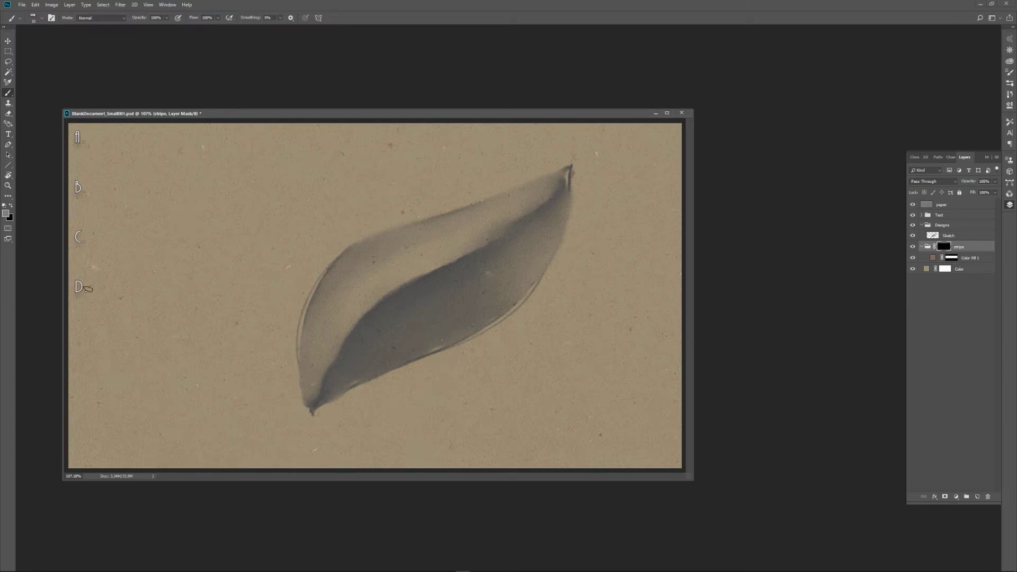
{"action": "left_click", "coordinate": [6, 214]}
{"action": "left_click", "coordinate": [553, 338]}
{"action": "left_click", "coordinate": [720, 335]}
{"action": "key", "text": "b"}
Paint white diagonal strokes across the stripe group's mask to reveal parts of the red stripe over the full canvas width.
{"action": "left_click_drag", "start_coordinate": [206, 199], "coordinate": [142, 334]}
{"action": "mouse_move", "coordinate": [219, 199]}
{"action": "left_mouse_down"}
{"action": "mouse_move", "coordinate": [162, 273]}
{"action": "mouse_move", "coordinate": [151, 333]}
{"action": "left_mouse_up"}
{"action": "left_click_drag", "start_coordinate": [251, 199], "coordinate": [170, 334]}
{"action": "left_click_drag", "start_coordinate": [264, 199], "coordinate": [184, 334]}
{"action": "left_click_drag", "start_coordinate": [246, 246], "coordinate": [195, 334]}
{"action": "mouse_move", "coordinate": [333, 157]}
{"action": "left_mouse_down"}
{"action": "mouse_move", "coordinate": [311, 210]}
{"action": "mouse_move", "coordinate": [353, 203]}
{"action": "mouse_move", "coordinate": [286, 361]}
{"action": "mouse_move", "coordinate": [352, 353]}
{"action": "mouse_move", "coordinate": [379, 402]}
{"action": "mouse_move", "coordinate": [470, 297]}
{"action": "mouse_move", "coordinate": [524, 277]}
{"action": "mouse_move", "coordinate": [647, 185]}
{"action": "mouse_move", "coordinate": [690, 240]}
{"action": "mouse_move", "coordinate": [693, 269]}
{"action": "mouse_move", "coordinate": [608, 377]}
{"action": "mouse_move", "coordinate": [700, 327]}
{"action": "left_mouse_up"}
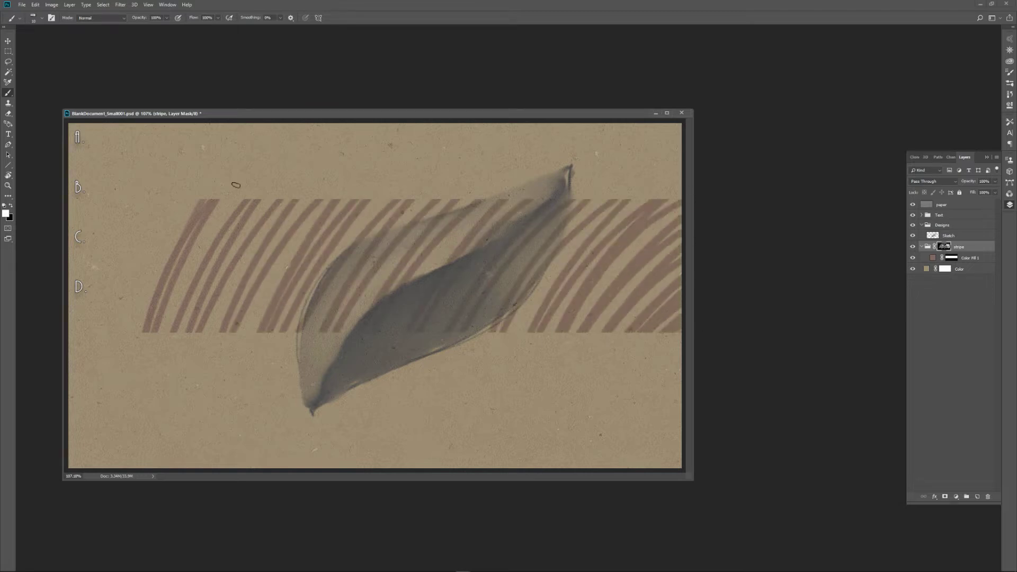
{"action": "mouse_move", "coordinate": [233, 185]}
{"action": "left_mouse_down"}
{"action": "mouse_move", "coordinate": [96, 389]}
{"action": "mouse_move", "coordinate": [84, 338]}
{"action": "mouse_move", "coordinate": [100, 210]}
{"action": "left_mouse_up"}
{"action": "left_click_drag", "start_coordinate": [88, 267], "coordinate": [78, 166]}
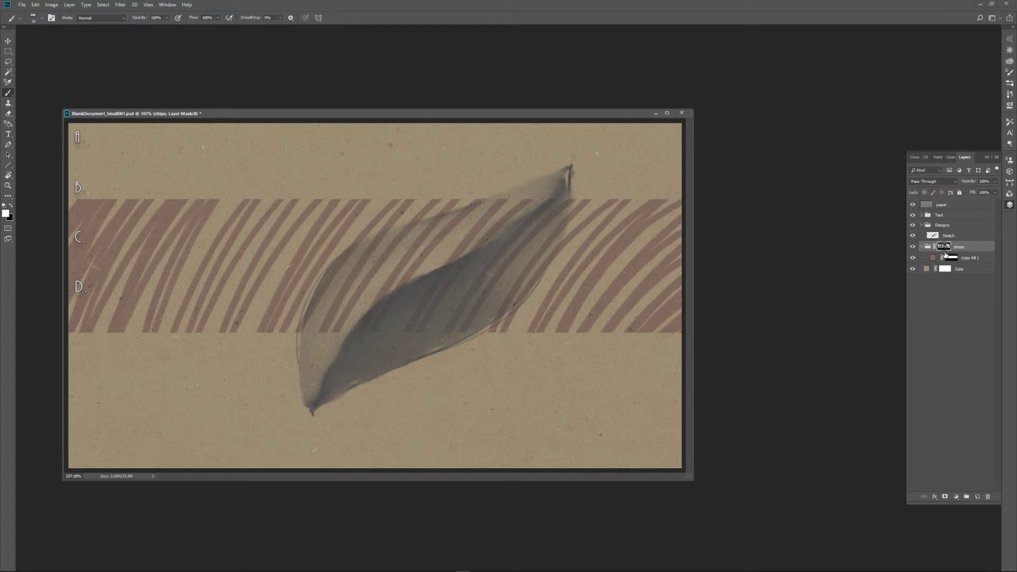
Fill the stripe group's mask with white and paint black over the leaf to hide the stripe within its outline.
{"action": "key", "text": "alt+BackSpace"}
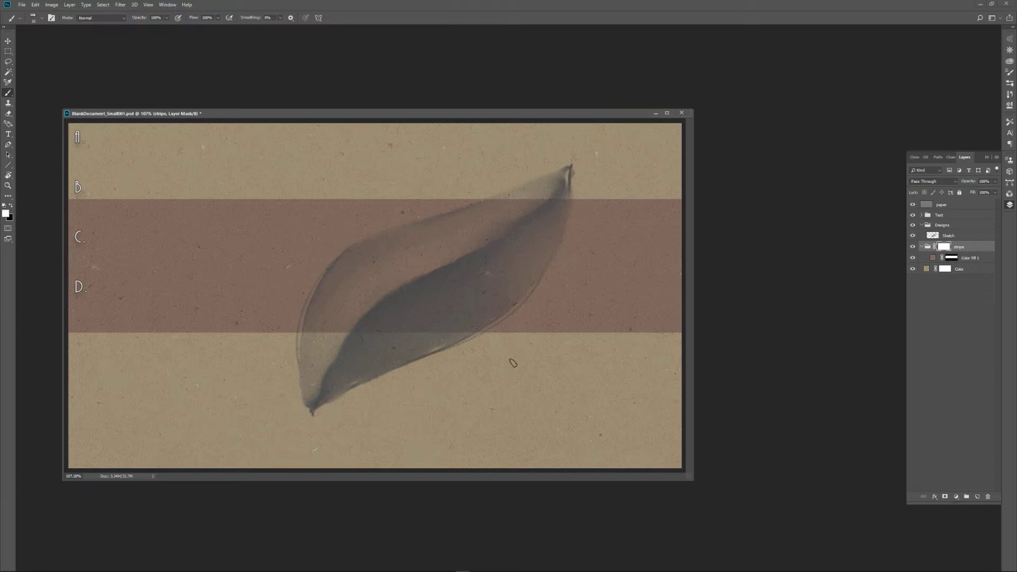
{"action": "key", "text": "x"}
{"action": "mouse_move", "coordinate": [344, 298]}
{"action": "left_mouse_down"}
{"action": "mouse_move", "coordinate": [359, 278]}
{"action": "mouse_move", "coordinate": [304, 337]}
{"action": "mouse_move", "coordinate": [333, 309]}
{"action": "mouse_move", "coordinate": [320, 302]}
{"action": "mouse_move", "coordinate": [335, 273]}
{"action": "mouse_move", "coordinate": [405, 231]}
{"action": "mouse_move", "coordinate": [346, 256]}
{"action": "mouse_move", "coordinate": [532, 184]}
{"action": "mouse_move", "coordinate": [439, 236]}
{"action": "mouse_move", "coordinate": [429, 232]}
{"action": "mouse_move", "coordinate": [484, 210]}
{"action": "mouse_move", "coordinate": [352, 256]}
{"action": "mouse_move", "coordinate": [437, 227]}
{"action": "mouse_move", "coordinate": [369, 277]}
{"action": "mouse_move", "coordinate": [398, 245]}
{"action": "mouse_move", "coordinate": [385, 263]}
{"action": "mouse_move", "coordinate": [489, 221]}
{"action": "mouse_move", "coordinate": [458, 240]}
{"action": "mouse_move", "coordinate": [484, 216]}
{"action": "mouse_move", "coordinate": [438, 242]}
{"action": "mouse_move", "coordinate": [485, 220]}
{"action": "mouse_move", "coordinate": [425, 281]}
{"action": "mouse_move", "coordinate": [447, 282]}
{"action": "mouse_move", "coordinate": [563, 215]}
{"action": "mouse_move", "coordinate": [517, 289]}
{"action": "mouse_move", "coordinate": [463, 338]}
{"action": "mouse_move", "coordinate": [508, 310]}
{"action": "mouse_move", "coordinate": [565, 225]}
{"action": "mouse_move", "coordinate": [522, 296]}
{"action": "mouse_move", "coordinate": [549, 243]}
{"action": "mouse_move", "coordinate": [421, 356]}
{"action": "mouse_move", "coordinate": [495, 301]}
{"action": "mouse_move", "coordinate": [531, 230]}
{"action": "mouse_move", "coordinate": [469, 234]}
{"action": "mouse_move", "coordinate": [502, 225]}
{"action": "mouse_move", "coordinate": [520, 246]}
{"action": "mouse_move", "coordinate": [542, 244]}
{"action": "mouse_move", "coordinate": [490, 308]}
{"action": "mouse_move", "coordinate": [518, 292]}
{"action": "mouse_move", "coordinate": [471, 335]}
{"action": "mouse_move", "coordinate": [455, 278]}
{"action": "mouse_move", "coordinate": [425, 286]}
{"action": "mouse_move", "coordinate": [419, 335]}
{"action": "left_mouse_up"}
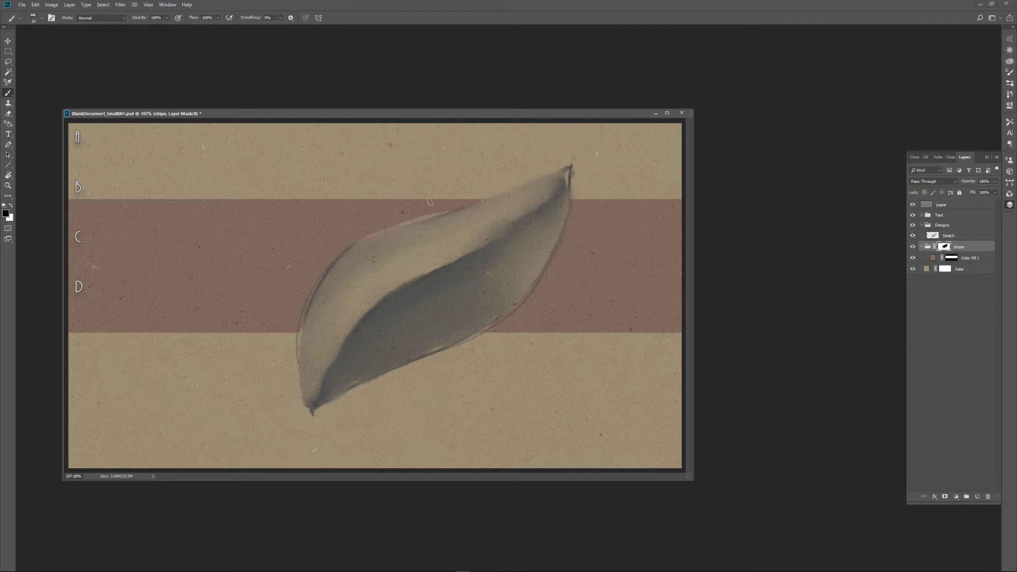
Paint black on the mask just outside the leaf's upper edge, and restore the stripe there with white strokes.
{"action": "key", "text": "x"}
{"action": "key", "text": "x"}
{"action": "key", "text": "x"}
{"action": "key", "text": "x"}
{"action": "key", "text": "x"}
{"action": "key", "text": "x"}
{"action": "key", "text": "x"}
{"action": "key", "text": "x"}
{"action": "key", "text": "x"}
{"action": "mouse_move", "coordinate": [357, 244]}
{"action": "left_mouse_down"}
{"action": "mouse_move", "coordinate": [416, 220]}
{"action": "mouse_move", "coordinate": [398, 218]}
{"action": "mouse_move", "coordinate": [322, 262]}
{"action": "left_mouse_up"}
{"action": "key", "text": "x"}
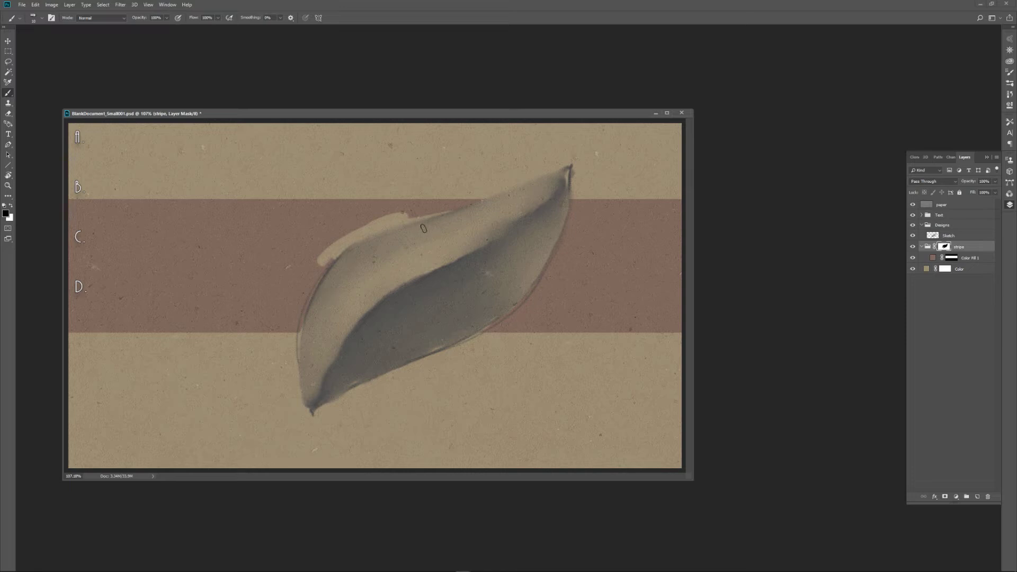
{"action": "key", "text": "x"}
{"action": "mouse_move", "coordinate": [350, 242]}
{"action": "left_mouse_down"}
{"action": "mouse_move", "coordinate": [314, 277]}
{"action": "mouse_move", "coordinate": [347, 241]}
{"action": "mouse_move", "coordinate": [425, 213]}
{"action": "left_mouse_up"}
{"action": "left_click_drag", "start_coordinate": [316, 265], "coordinate": [427, 213]}
{"action": "left_click_drag", "start_coordinate": [368, 237], "coordinate": [461, 205]}
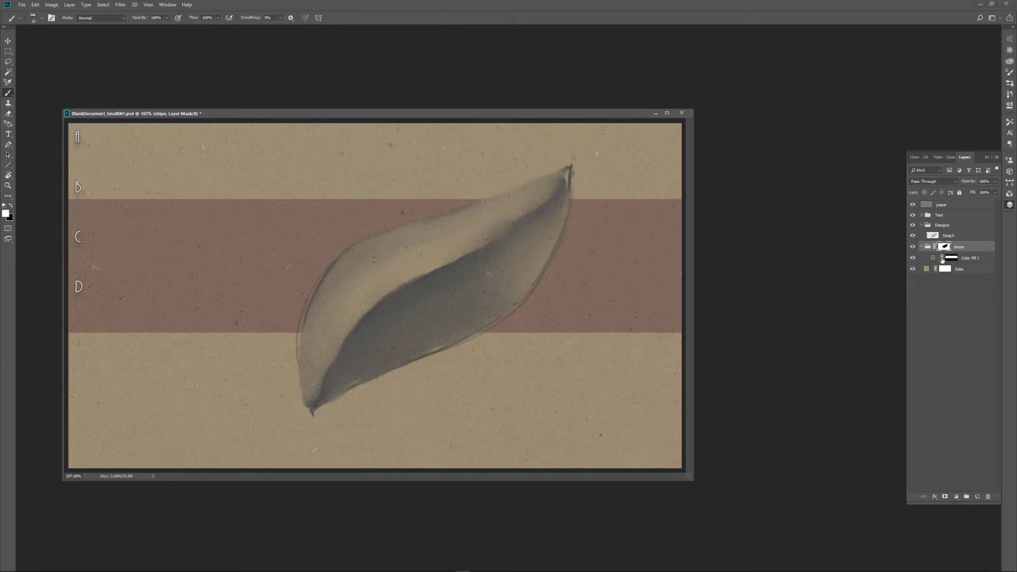
Select the Sketch layer and use the Smudge tool to soften the leaf's outline and lower tip.
{"action": "left_click", "coordinate": [931, 236]}
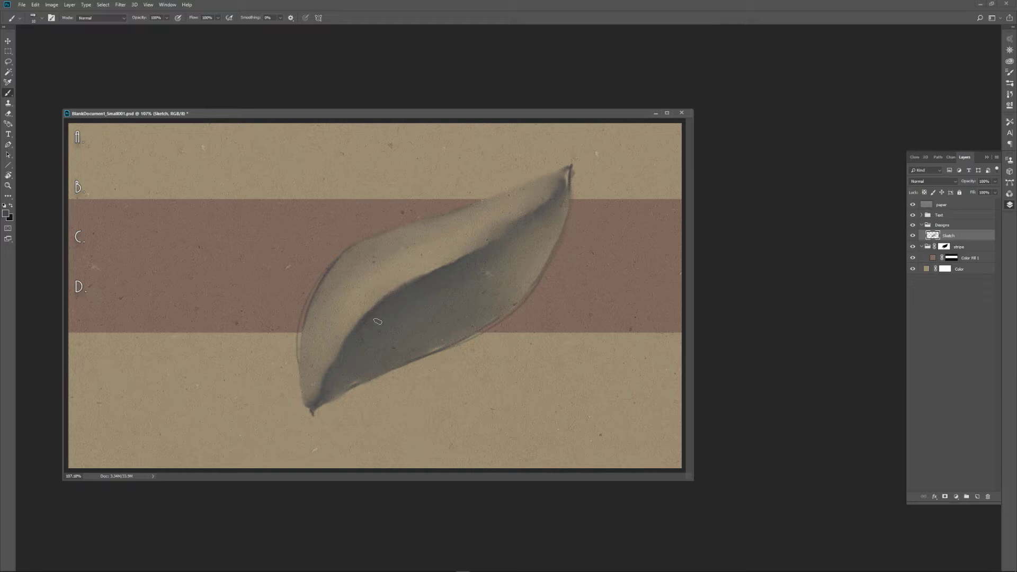
{"action": "key", "text": "r"}
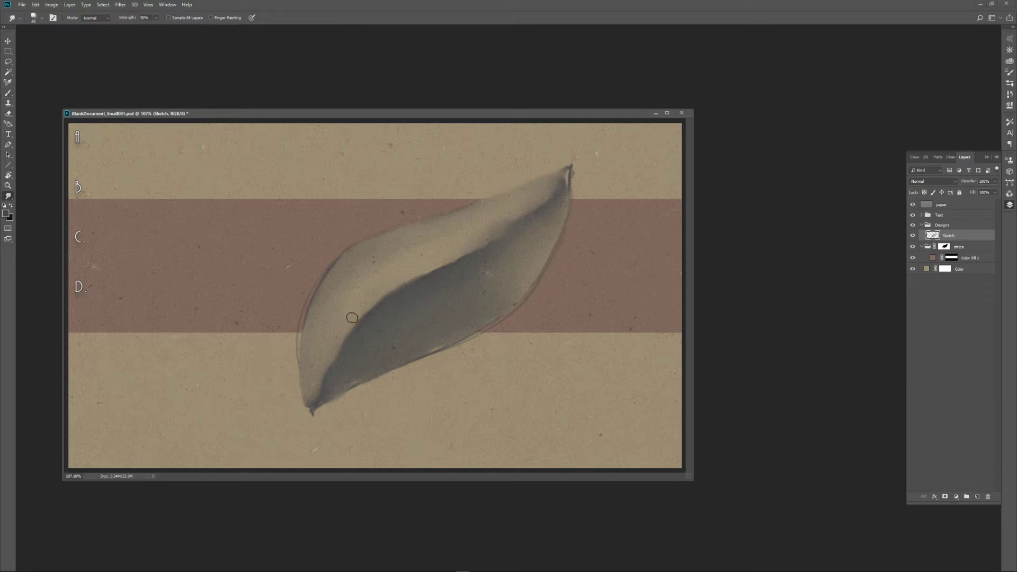
{"action": "left_click", "coordinate": [12, 200]}
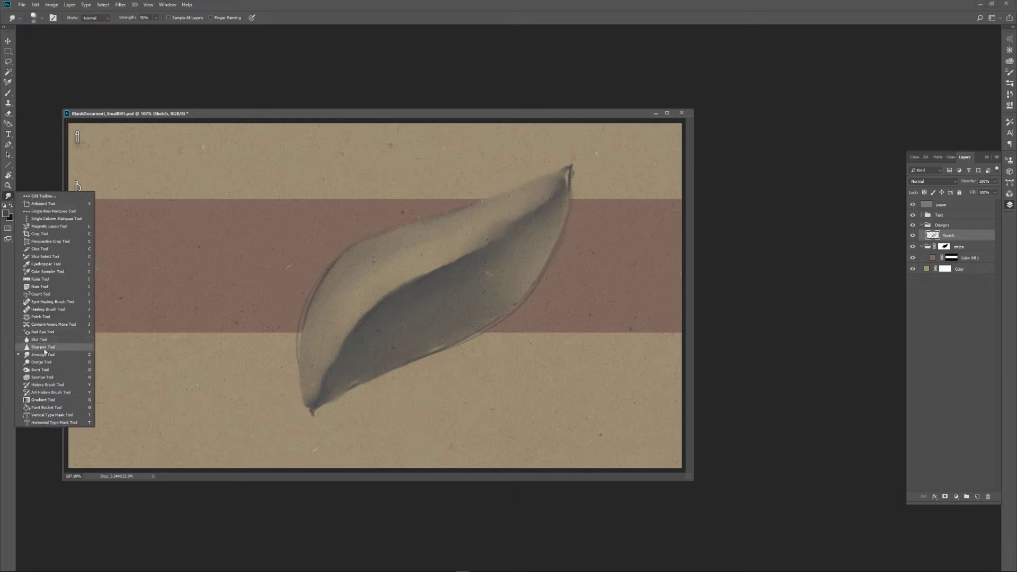
{"action": "left_click", "coordinate": [8, 196]}
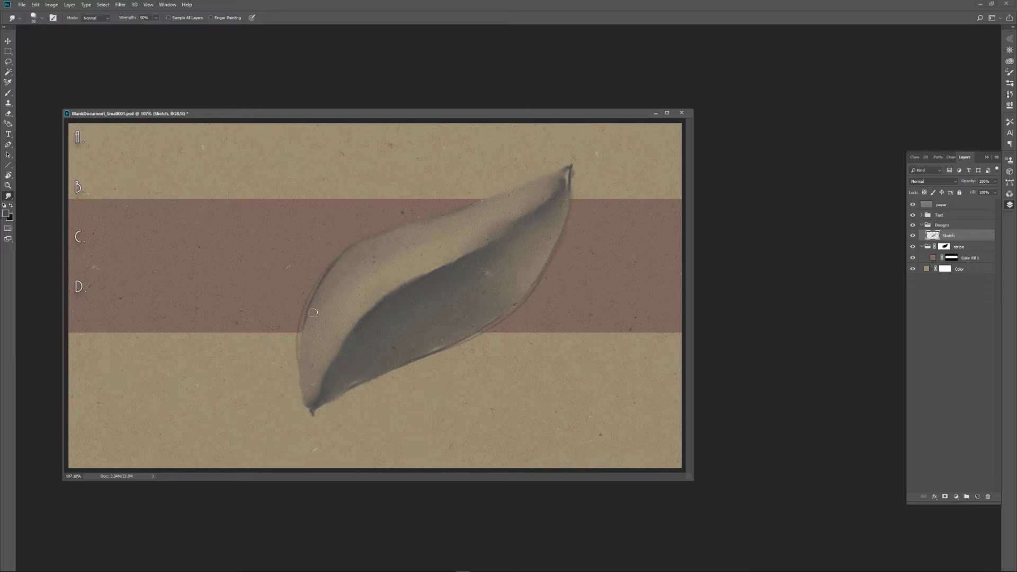
{"action": "mouse_move", "coordinate": [307, 383]}
{"action": "left_mouse_down"}
{"action": "mouse_move", "coordinate": [308, 412]}
{"action": "mouse_move", "coordinate": [331, 377]}
{"action": "mouse_move", "coordinate": [315, 410]}
{"action": "left_mouse_up"}
{"action": "left_click_drag", "start_coordinate": [357, 367], "coordinate": [328, 391]}
Choose the airbrush eraser preset, adjust its brush size, and erase the stray outline around the outside of the leaf.
{"action": "key", "text": "e"}
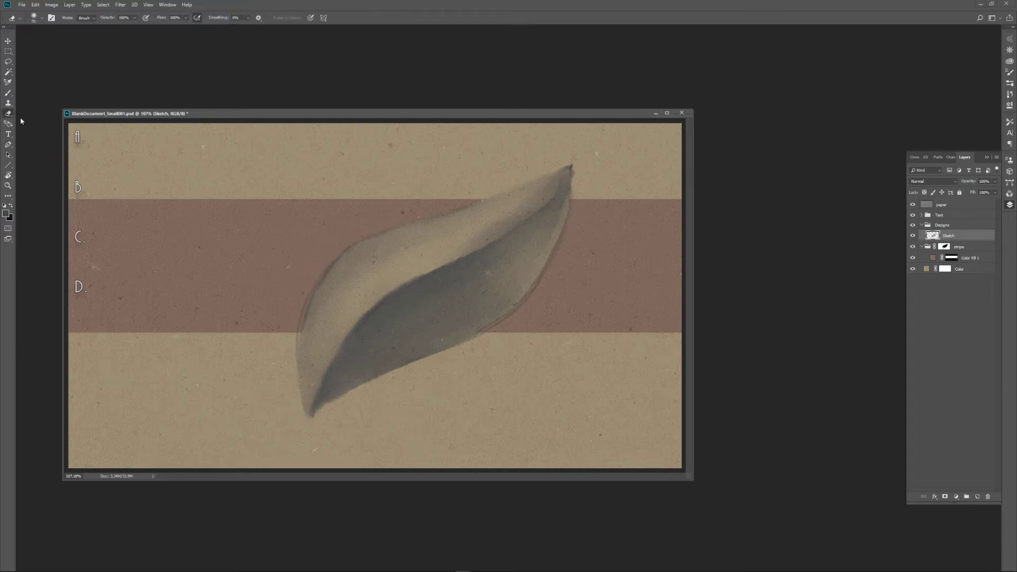
{"action": "left_click", "coordinate": [33, 18]}
{"action": "left_click", "coordinate": [48, 35]}
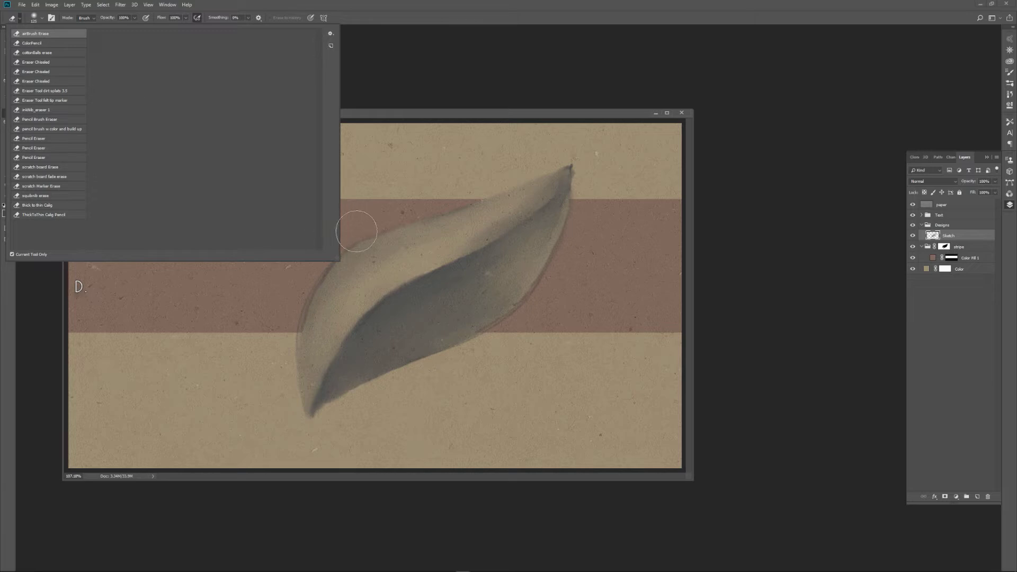
{"action": "left_click", "coordinate": [342, 240]}
{"action": "key", "text": "["}
{"action": "key", "text": "["}
{"action": "key", "text": "["}
{"action": "key", "text": "["}
{"action": "key", "text": "["}
{"action": "key", "text": "["}
{"action": "key", "text": "["}
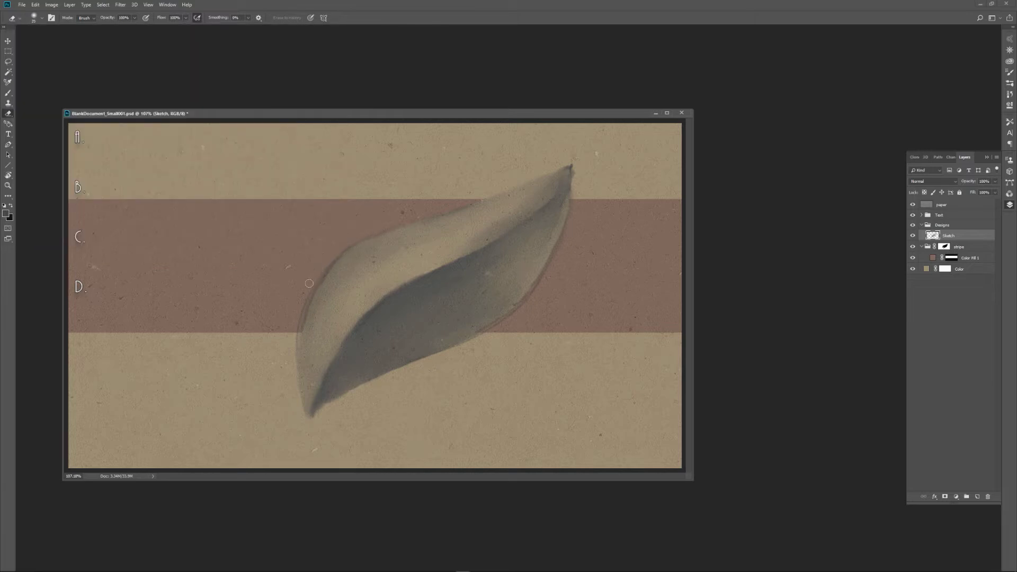
{"action": "right_click", "coordinate": [285, 316], "text": "alt"}
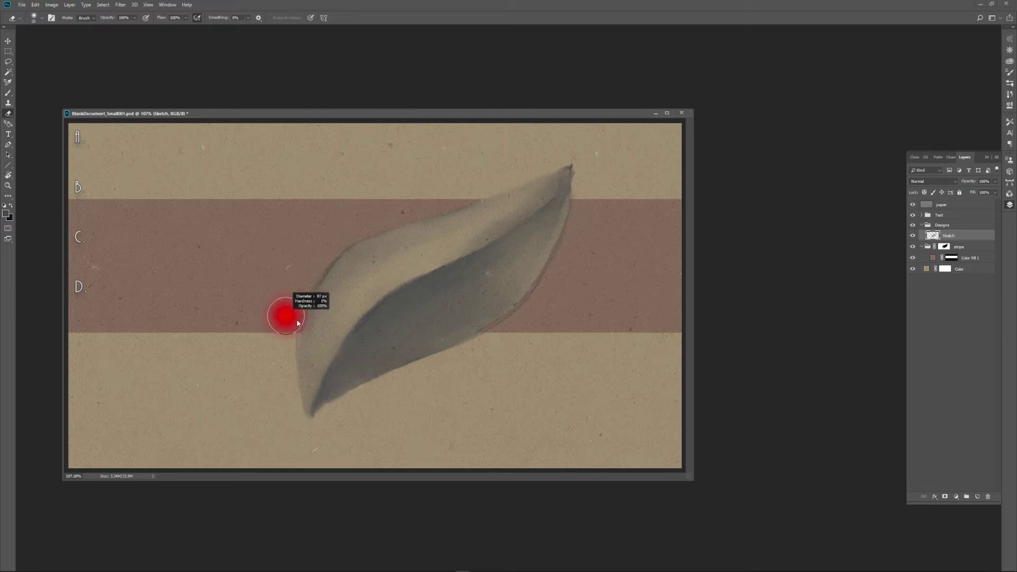
{"action": "left_click_drag", "start_coordinate": [287, 321], "coordinate": [285, 320]}
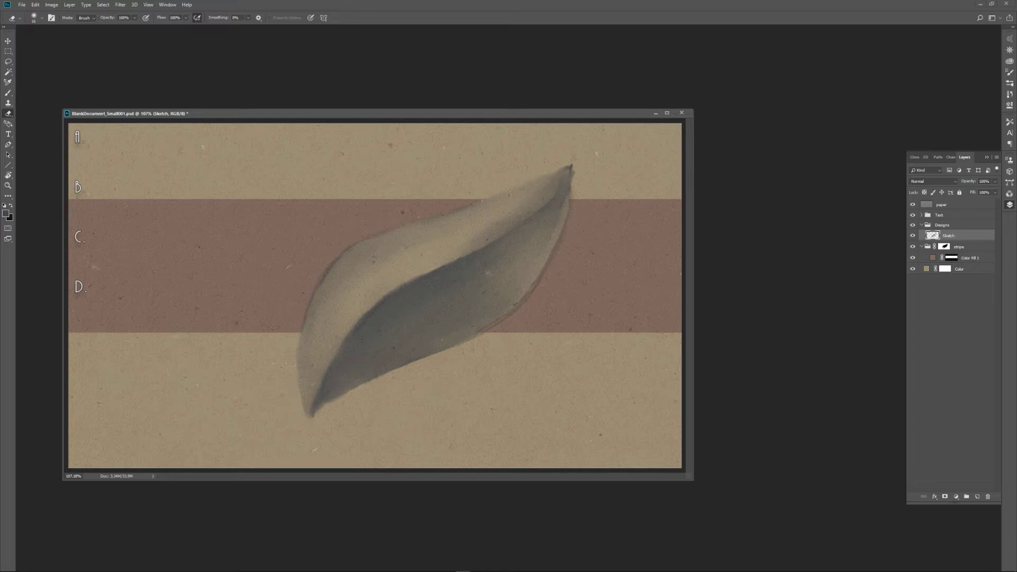
{"action": "left_click_drag", "start_coordinate": [343, 251], "coordinate": [314, 278]}
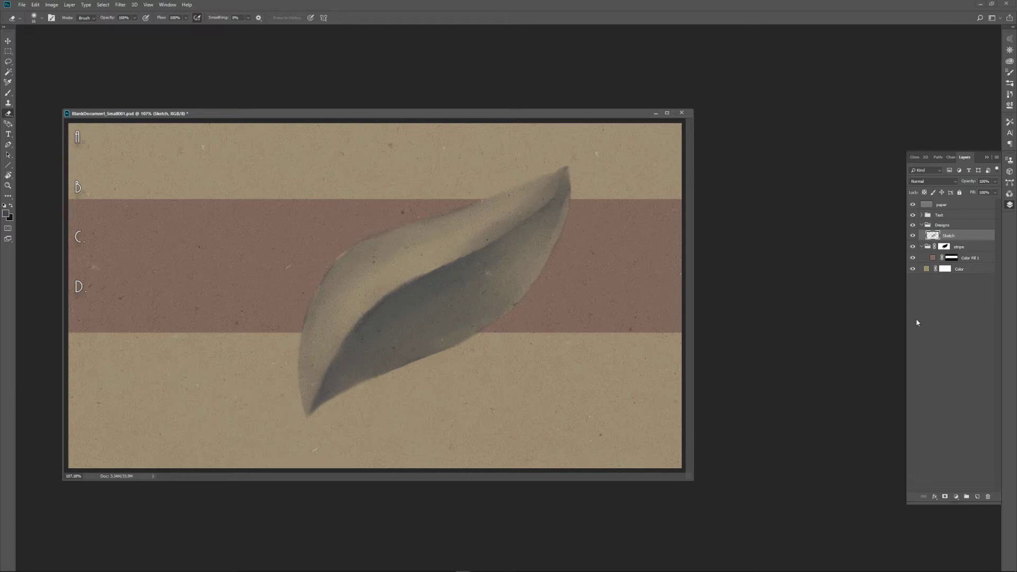
Switch to the Brush tool and choose the Airbrush Soft Round 50% flow preset.
{"action": "key", "text": "b"}
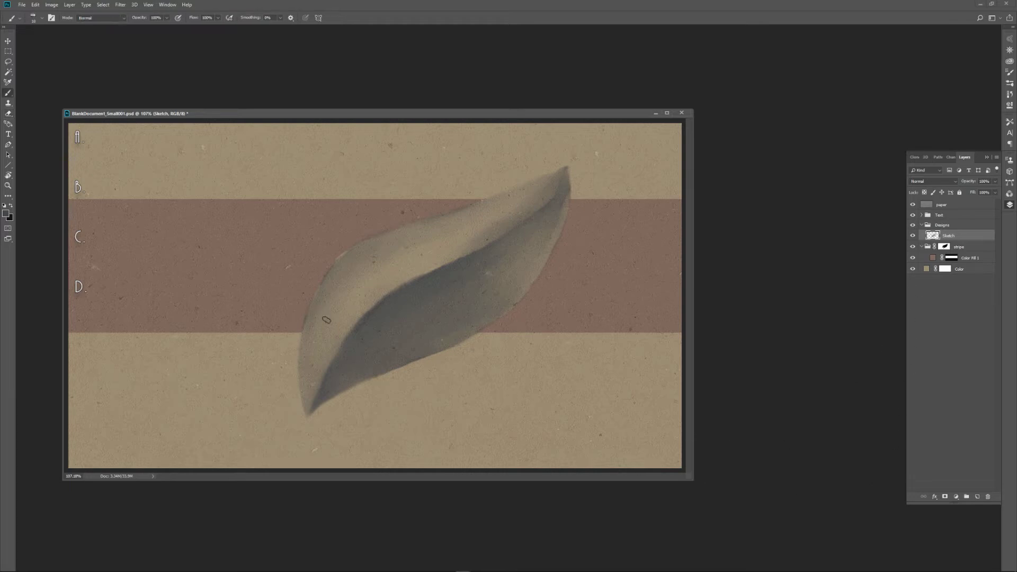
{"action": "left_click", "coordinate": [22, 19]}
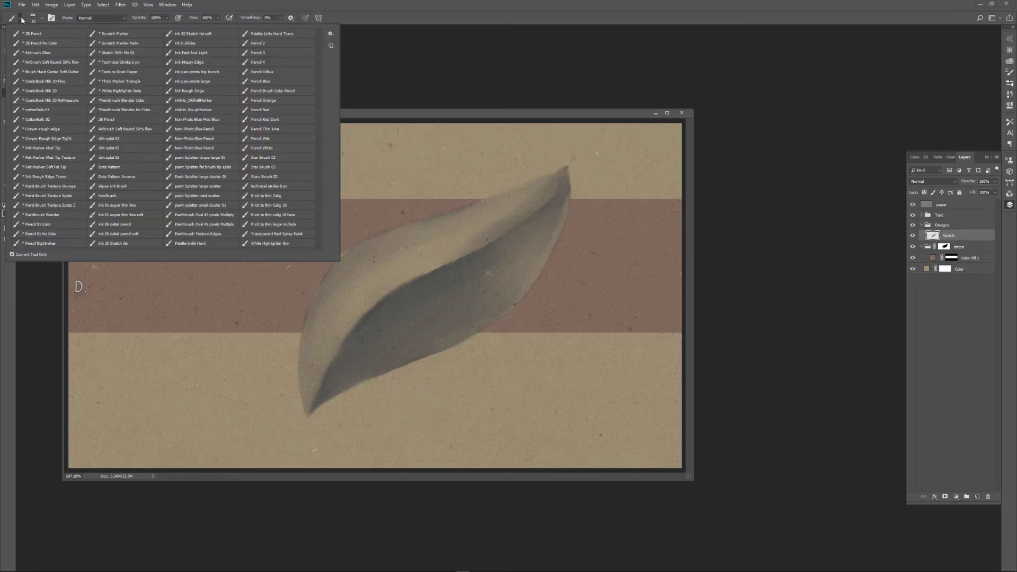
{"action": "left_click", "coordinate": [75, 63]}
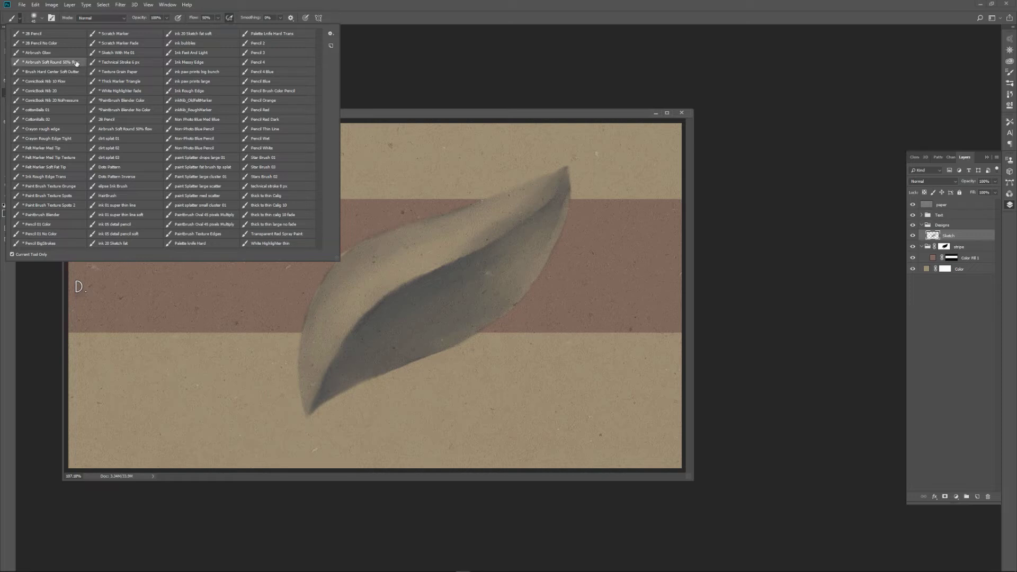
Set the foreground colour to near-white f0f0f0 and paint a soft highlight along the upper half of the leaf, beside the central fold.
{"action": "left_click", "coordinate": [425, 116]}
{"action": "left_click", "coordinate": [7, 214]}
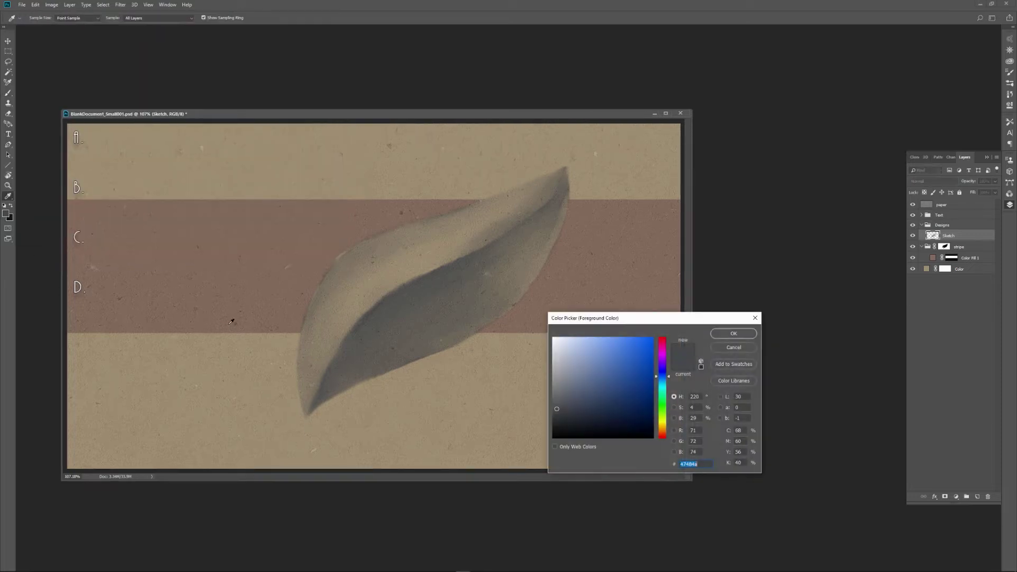
{"action": "mouse_move", "coordinate": [568, 344]}
{"action": "left_mouse_down"}
{"action": "mouse_move", "coordinate": [539, 342]}
{"action": "mouse_move", "coordinate": [550, 344]}
{"action": "left_mouse_up"}
{"action": "left_click", "coordinate": [733, 334]}
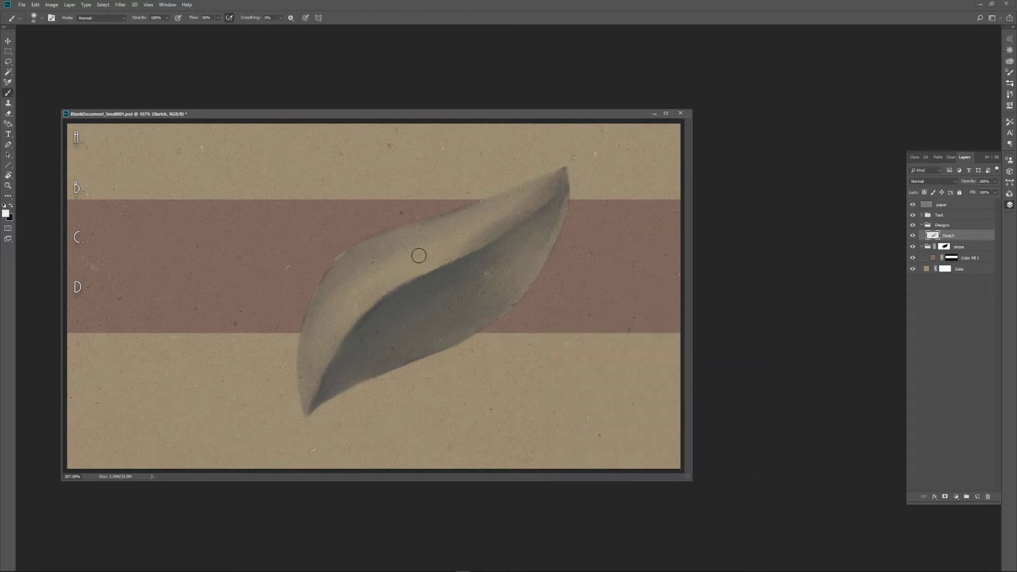
{"action": "mouse_move", "coordinate": [386, 279]}
{"action": "left_mouse_down"}
{"action": "mouse_move", "coordinate": [455, 246]}
{"action": "mouse_move", "coordinate": [366, 296]}
{"action": "mouse_move", "coordinate": [429, 263]}
{"action": "mouse_move", "coordinate": [372, 294]}
{"action": "mouse_move", "coordinate": [335, 345]}
{"action": "mouse_move", "coordinate": [410, 253]}
{"action": "mouse_move", "coordinate": [373, 266]}
{"action": "mouse_move", "coordinate": [472, 226]}
{"action": "mouse_move", "coordinate": [430, 251]}
{"action": "mouse_move", "coordinate": [448, 245]}
{"action": "mouse_move", "coordinate": [432, 235]}
{"action": "mouse_move", "coordinate": [378, 254]}
{"action": "mouse_move", "coordinate": [333, 315]}
{"action": "mouse_move", "coordinate": [392, 247]}
{"action": "mouse_move", "coordinate": [476, 226]}
{"action": "mouse_move", "coordinate": [490, 234]}
{"action": "mouse_move", "coordinate": [359, 291]}
{"action": "left_mouse_up"}
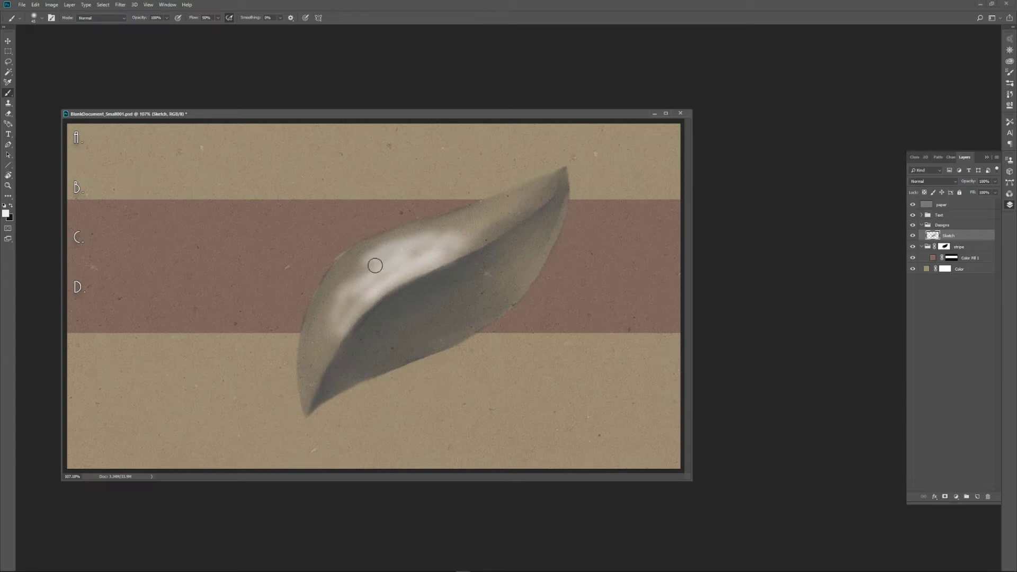
Blend the white highlight into the leaf's upper half with the Smudge tool, varying the brush size and reaching toward both tips.
{"action": "key", "text": "r"}
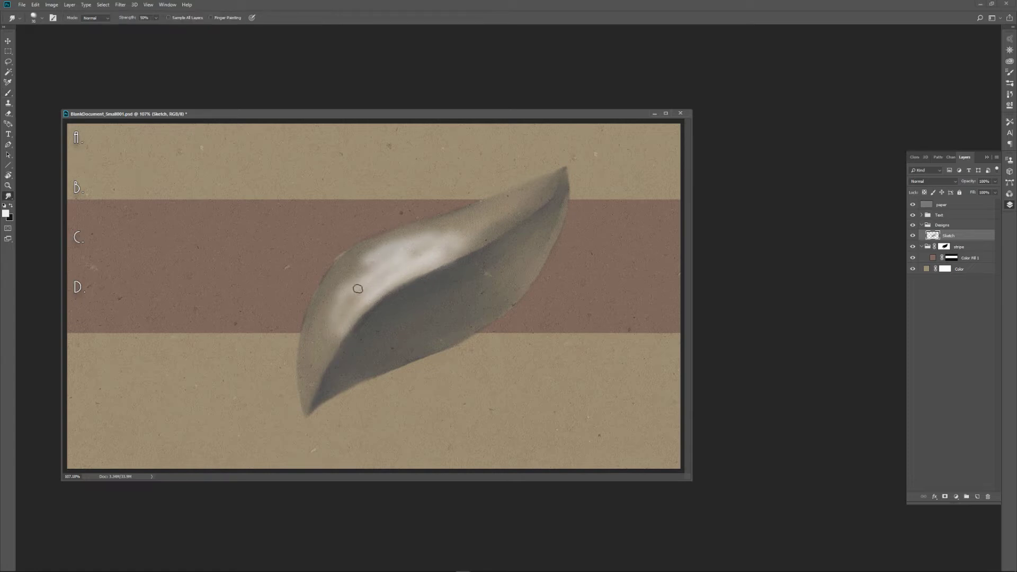
{"action": "key", "text": "]"}
{"action": "key", "text": "]"}
{"action": "key", "text": "]"}
{"action": "key", "text": "]"}
{"action": "key", "text": "]"}
{"action": "mouse_move", "coordinate": [374, 284]}
{"action": "left_mouse_down"}
{"action": "mouse_move", "coordinate": [339, 319]}
{"action": "mouse_move", "coordinate": [360, 297]}
{"action": "mouse_move", "coordinate": [339, 313]}
{"action": "mouse_move", "coordinate": [363, 273]}
{"action": "mouse_move", "coordinate": [405, 248]}
{"action": "mouse_move", "coordinate": [381, 254]}
{"action": "mouse_move", "coordinate": [431, 240]}
{"action": "left_mouse_up"}
{"action": "key", "text": "["}
{"action": "key", "text": "["}
{"action": "key", "text": "["}
{"action": "key", "text": "["}
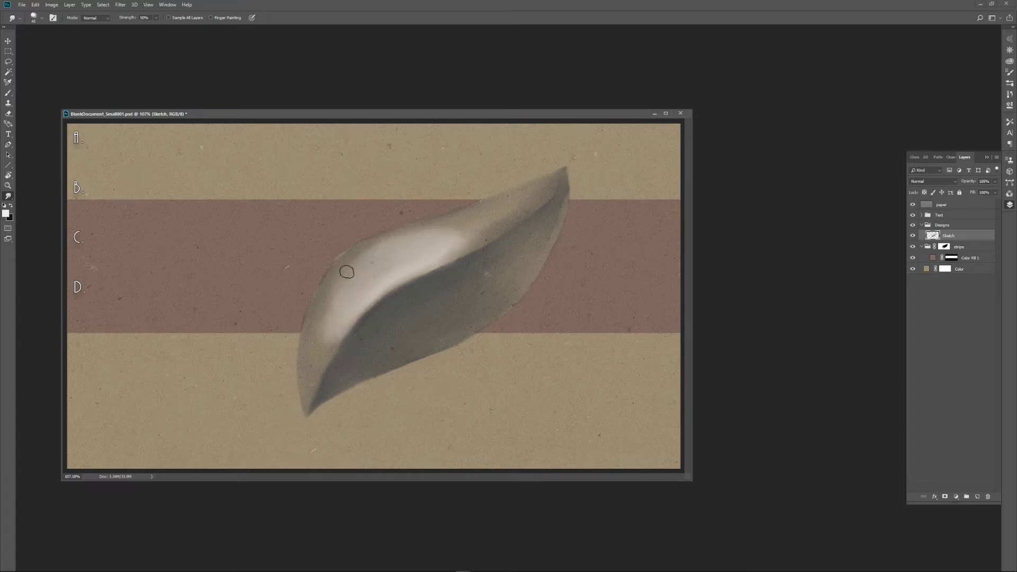
{"action": "mouse_move", "coordinate": [313, 353]}
{"action": "left_mouse_down"}
{"action": "mouse_move", "coordinate": [338, 320]}
{"action": "mouse_move", "coordinate": [314, 374]}
{"action": "mouse_move", "coordinate": [336, 334]}
{"action": "mouse_move", "coordinate": [326, 321]}
{"action": "mouse_move", "coordinate": [312, 342]}
{"action": "mouse_move", "coordinate": [311, 354]}
{"action": "mouse_move", "coordinate": [346, 277]}
{"action": "mouse_move", "coordinate": [347, 287]}
{"action": "mouse_move", "coordinate": [329, 314]}
{"action": "mouse_move", "coordinate": [334, 276]}
{"action": "mouse_move", "coordinate": [308, 383]}
{"action": "mouse_move", "coordinate": [325, 333]}
{"action": "mouse_move", "coordinate": [310, 379]}
{"action": "mouse_move", "coordinate": [361, 297]}
{"action": "mouse_move", "coordinate": [333, 330]}
{"action": "mouse_move", "coordinate": [390, 274]}
{"action": "mouse_move", "coordinate": [356, 264]}
{"action": "mouse_move", "coordinate": [413, 240]}
{"action": "mouse_move", "coordinate": [403, 236]}
{"action": "mouse_move", "coordinate": [389, 248]}
{"action": "mouse_move", "coordinate": [439, 236]}
{"action": "mouse_move", "coordinate": [420, 260]}
{"action": "mouse_move", "coordinate": [460, 241]}
{"action": "mouse_move", "coordinate": [401, 274]}
{"action": "mouse_move", "coordinate": [475, 235]}
{"action": "mouse_move", "coordinate": [358, 308]}
{"action": "mouse_move", "coordinate": [389, 280]}
{"action": "mouse_move", "coordinate": [323, 342]}
{"action": "mouse_move", "coordinate": [304, 386]}
{"action": "mouse_move", "coordinate": [337, 318]}
{"action": "mouse_move", "coordinate": [321, 336]}
{"action": "mouse_move", "coordinate": [366, 276]}
{"action": "mouse_move", "coordinate": [422, 237]}
{"action": "mouse_move", "coordinate": [407, 245]}
{"action": "mouse_move", "coordinate": [490, 214]}
{"action": "mouse_move", "coordinate": [420, 230]}
{"action": "mouse_move", "coordinate": [501, 210]}
{"action": "mouse_move", "coordinate": [445, 241]}
{"action": "mouse_move", "coordinate": [486, 232]}
{"action": "mouse_move", "coordinate": [457, 250]}
{"action": "mouse_move", "coordinate": [491, 233]}
{"action": "mouse_move", "coordinate": [448, 252]}
{"action": "mouse_move", "coordinate": [528, 205]}
{"action": "mouse_move", "coordinate": [444, 244]}
{"action": "mouse_move", "coordinate": [515, 204]}
{"action": "mouse_move", "coordinate": [440, 230]}
{"action": "mouse_move", "coordinate": [454, 222]}
{"action": "mouse_move", "coordinate": [353, 276]}
{"action": "mouse_move", "coordinate": [391, 241]}
{"action": "mouse_move", "coordinate": [370, 253]}
{"action": "mouse_move", "coordinate": [323, 311]}
{"action": "mouse_move", "coordinate": [377, 271]}
{"action": "mouse_move", "coordinate": [348, 296]}
{"action": "mouse_move", "coordinate": [311, 371]}
{"action": "mouse_move", "coordinate": [357, 302]}
{"action": "left_mouse_up"}
{"action": "mouse_move", "coordinate": [501, 223]}
{"action": "left_mouse_down"}
{"action": "mouse_move", "coordinate": [454, 238]}
{"action": "mouse_move", "coordinate": [510, 203]}
{"action": "mouse_move", "coordinate": [478, 222]}
{"action": "left_mouse_up"}
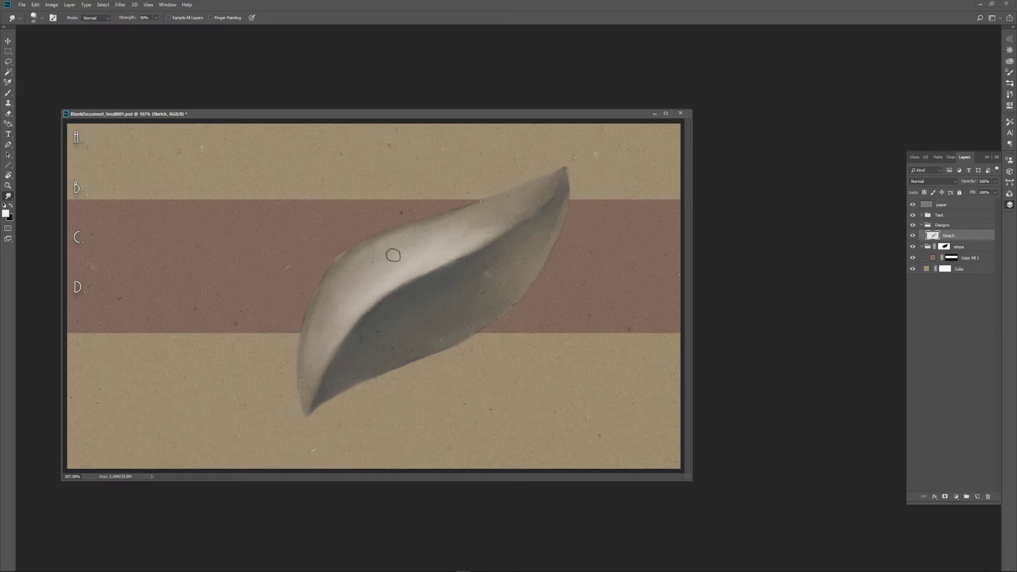
Switch to the Airbrush Glow brush preset and set the foreground colour to light orange ee9b63.
{"action": "key", "text": "b"}
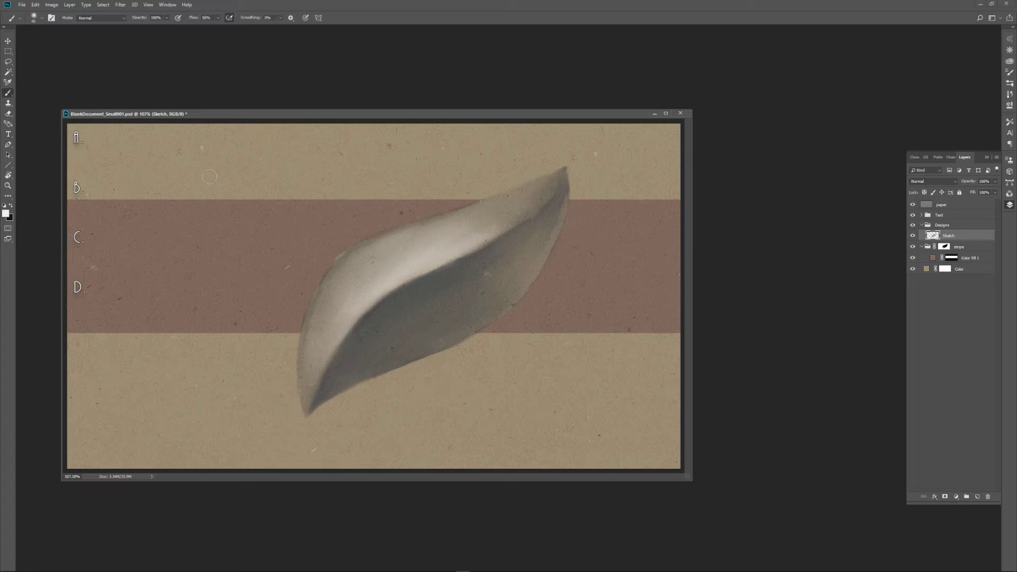
{"action": "left_click", "coordinate": [34, 18]}
{"action": "left_click", "coordinate": [55, 54]}
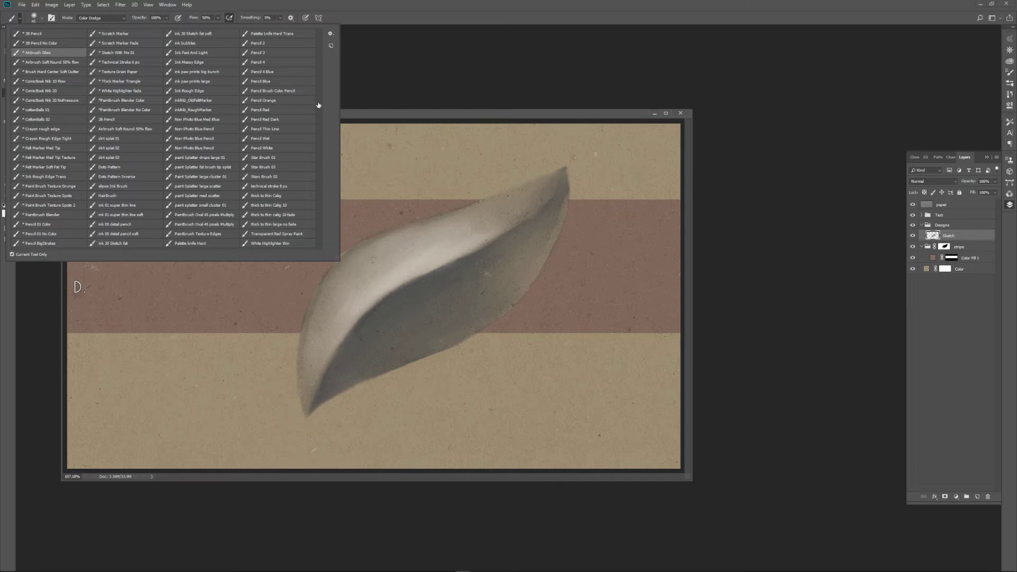
{"action": "left_click", "coordinate": [388, 117]}
{"action": "left_click", "coordinate": [6, 213]}
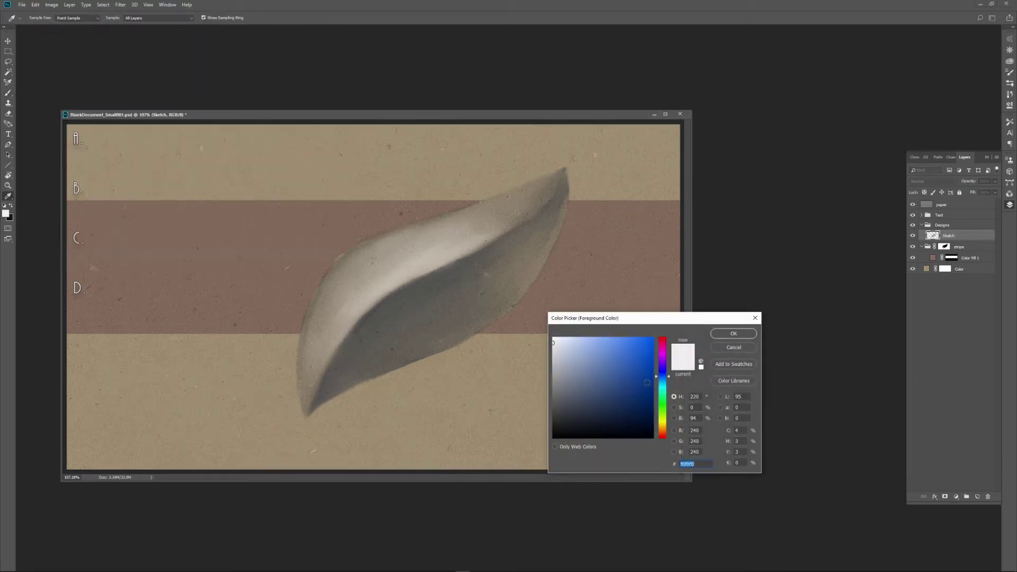
{"action": "left_click", "coordinate": [663, 433]}
{"action": "left_click", "coordinate": [612, 344]}
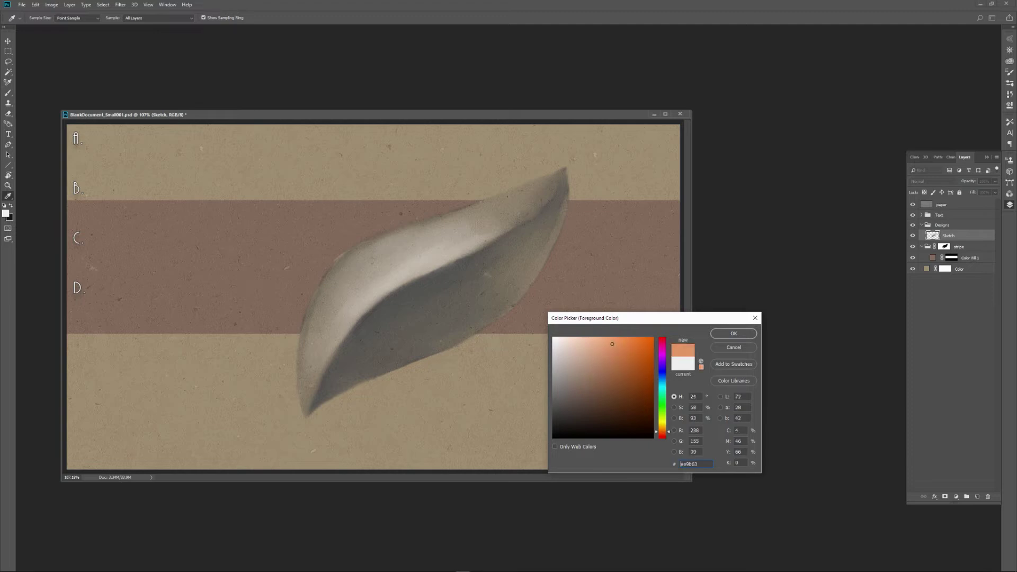
{"action": "left_click", "coordinate": [727, 334]}
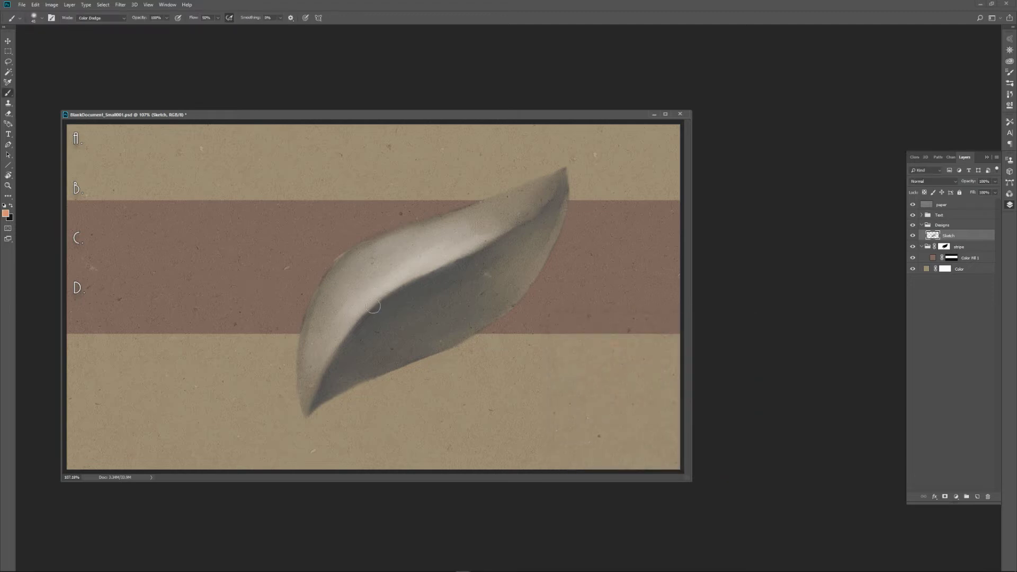
Paint an orange glow along the leaf's central fold, using a larger brush first and a smaller one for the edge.
{"action": "key", "text": "bracketright"}
{"action": "key", "text": "bracketright"}
{"action": "key", "text": "bracketright"}
{"action": "key", "text": "bracketright"}
{"action": "key", "text": "bracketright"}
{"action": "key", "text": "bracketright"}
{"action": "key", "text": "bracketright"}
{"action": "mouse_move", "coordinate": [356, 326]}
{"action": "left_mouse_down"}
{"action": "mouse_move", "coordinate": [424, 271]}
{"action": "mouse_move", "coordinate": [450, 265]}
{"action": "left_mouse_up"}
{"action": "key", "text": "bracketleft"}
{"action": "key", "text": "bracketleft"}
{"action": "key", "text": "bracketleft"}
{"action": "key", "text": "bracketleft"}
{"action": "key", "text": "bracketleft"}
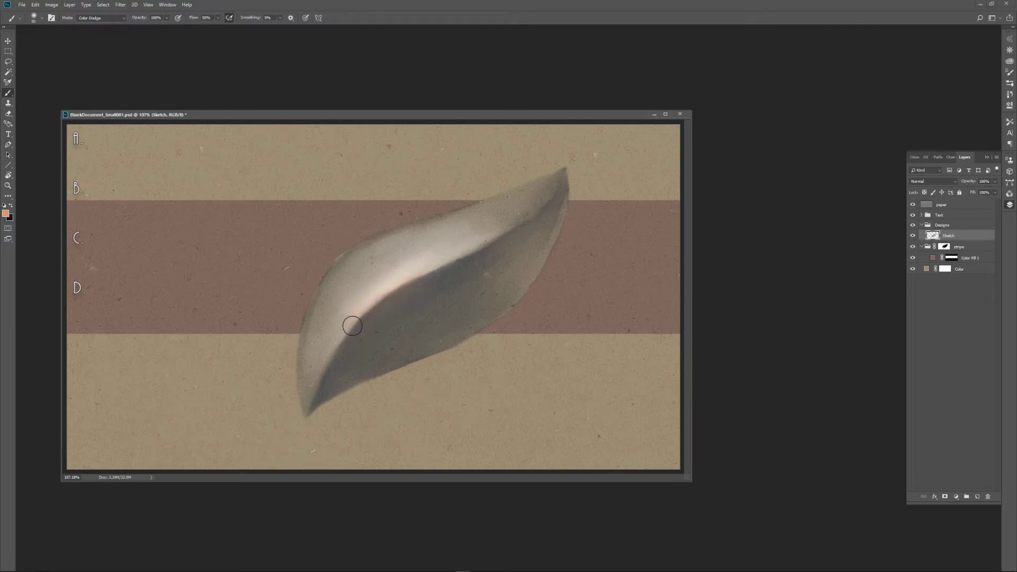
{"action": "key", "text": "bracketleft"}
{"action": "key", "text": "bracketleft"}
{"action": "mouse_move", "coordinate": [372, 305]}
{"action": "left_mouse_down"}
{"action": "mouse_move", "coordinate": [428, 265]}
{"action": "mouse_move", "coordinate": [354, 318]}
{"action": "left_mouse_up"}
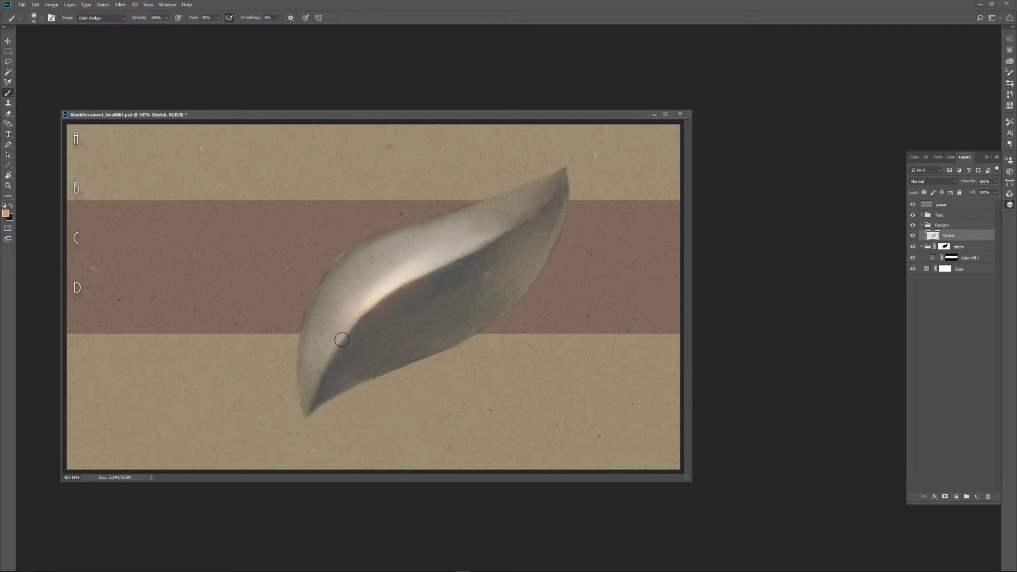
Strengthen the glow along the fold and undo the last strokes toward the leaf's upper tip.
{"action": "mouse_move", "coordinate": [418, 277]}
{"action": "left_mouse_down"}
{"action": "mouse_move", "coordinate": [385, 291]}
{"action": "mouse_move", "coordinate": [504, 232]}
{"action": "mouse_move", "coordinate": [399, 273]}
{"action": "mouse_move", "coordinate": [522, 217]}
{"action": "mouse_move", "coordinate": [378, 288]}
{"action": "left_mouse_up"}
{"action": "key", "text": "bracketright"}
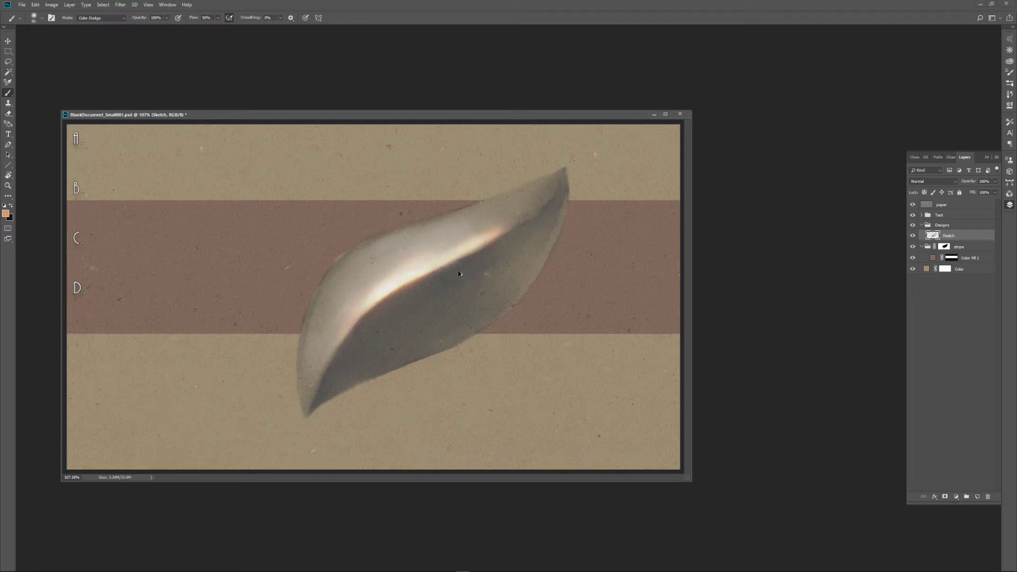
{"action": "key", "text": "ctrl+z"}
{"action": "key", "text": "ctrl+z"}
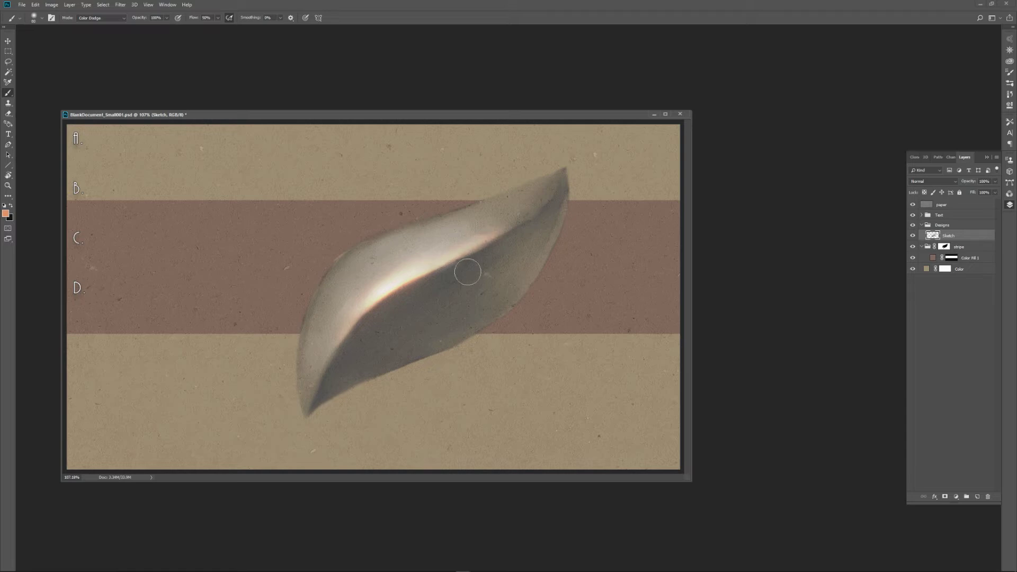
{"action": "key", "text": "ctrl+z"}
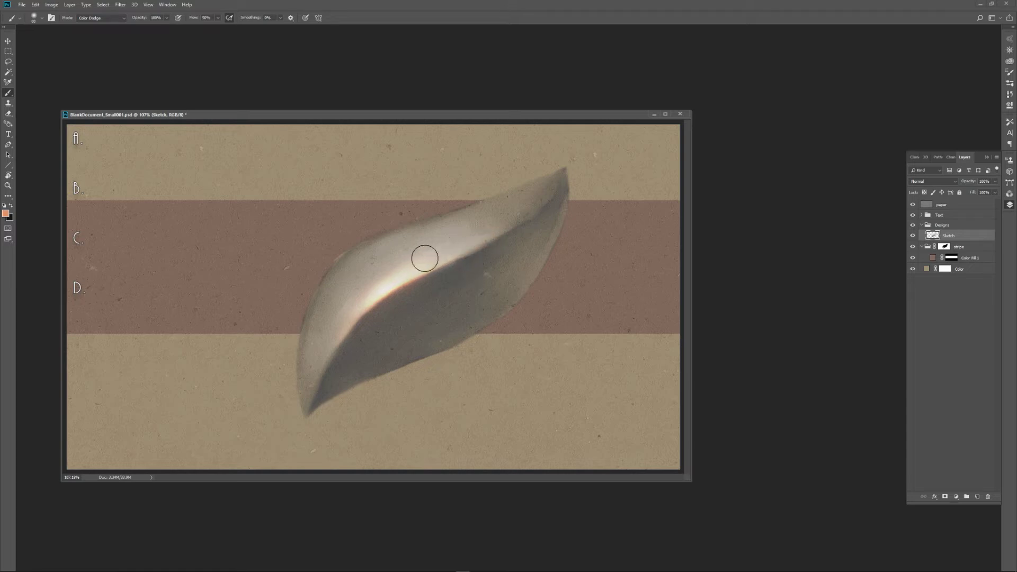
Paint more orange glow over the leaf's lit upper half and blend it with the Smudge tool.
{"action": "left_click_drag", "start_coordinate": [407, 257], "coordinate": [325, 385]}
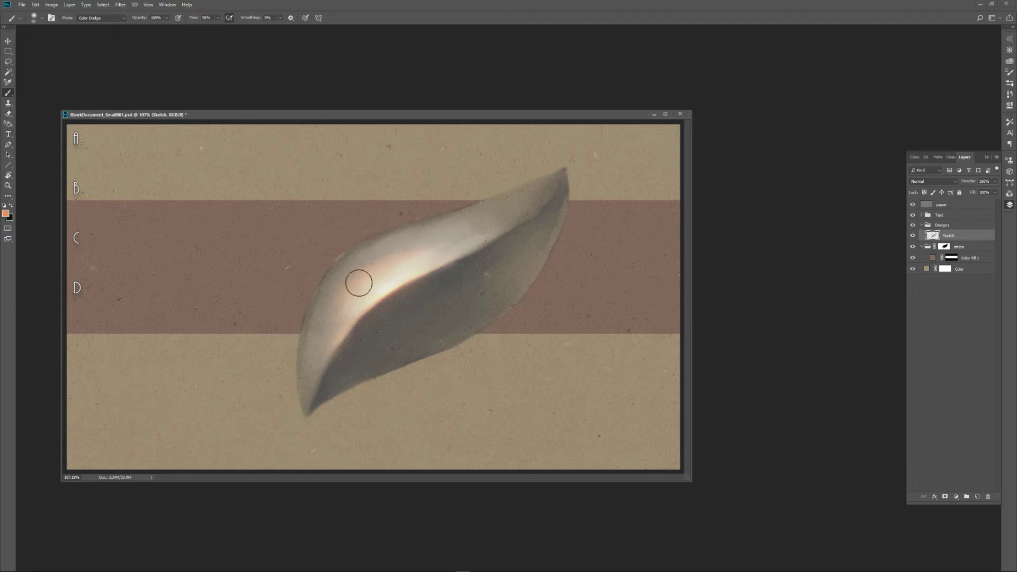
{"action": "mouse_move", "coordinate": [358, 283]}
{"action": "left_mouse_down"}
{"action": "mouse_move", "coordinate": [383, 278]}
{"action": "mouse_move", "coordinate": [377, 258]}
{"action": "mouse_move", "coordinate": [399, 259]}
{"action": "left_mouse_up"}
{"action": "left_click_drag", "start_coordinate": [485, 227], "coordinate": [528, 211]}
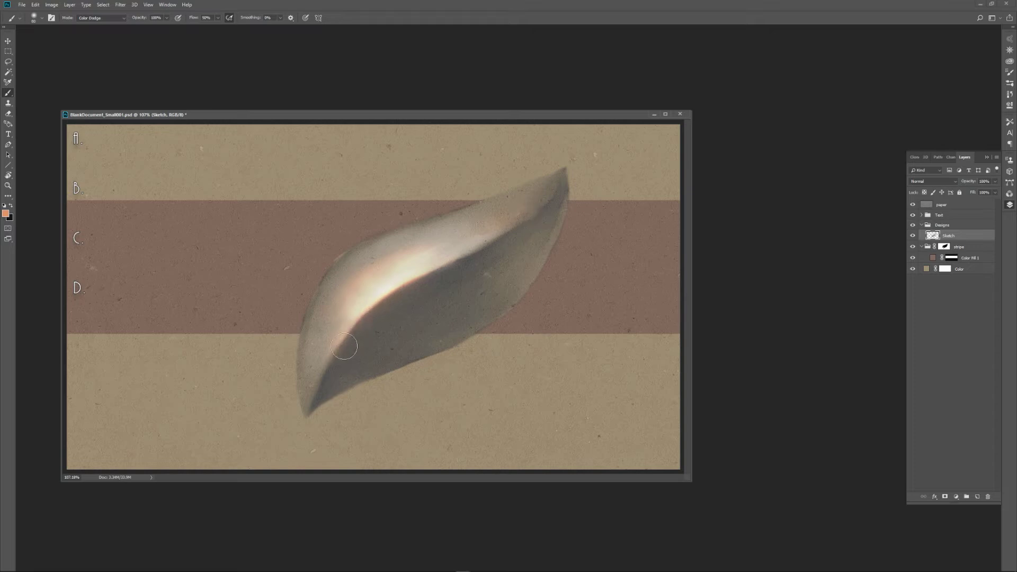
{"action": "key", "text": "r"}
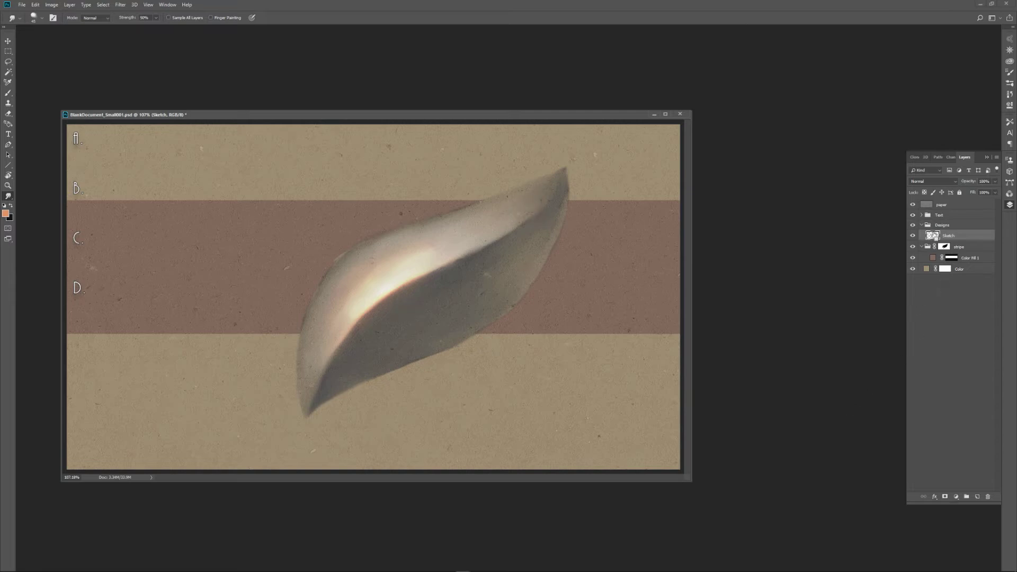
Load the Sketch layer's pixels as a selection and add a Solid Color fill layer in golden brown 87581c.
{"action": "left_click", "coordinate": [933, 238], "text": "ctrl"}
{"action": "left_click", "coordinate": [957, 497]}
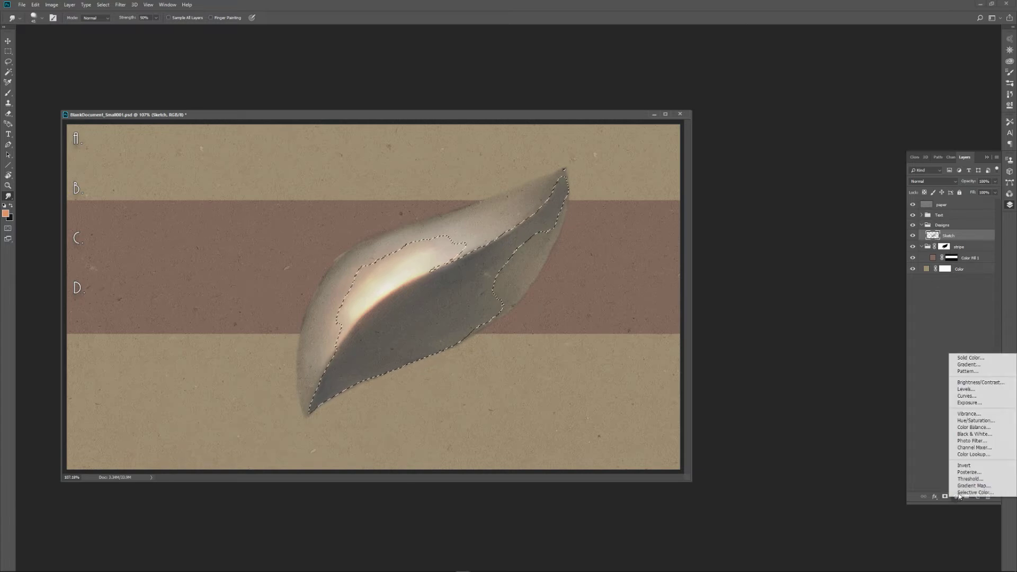
{"action": "left_click", "coordinate": [976, 358]}
{"action": "left_click_drag", "start_coordinate": [636, 381], "coordinate": [580, 391]}
{"action": "left_click", "coordinate": [636, 392]}
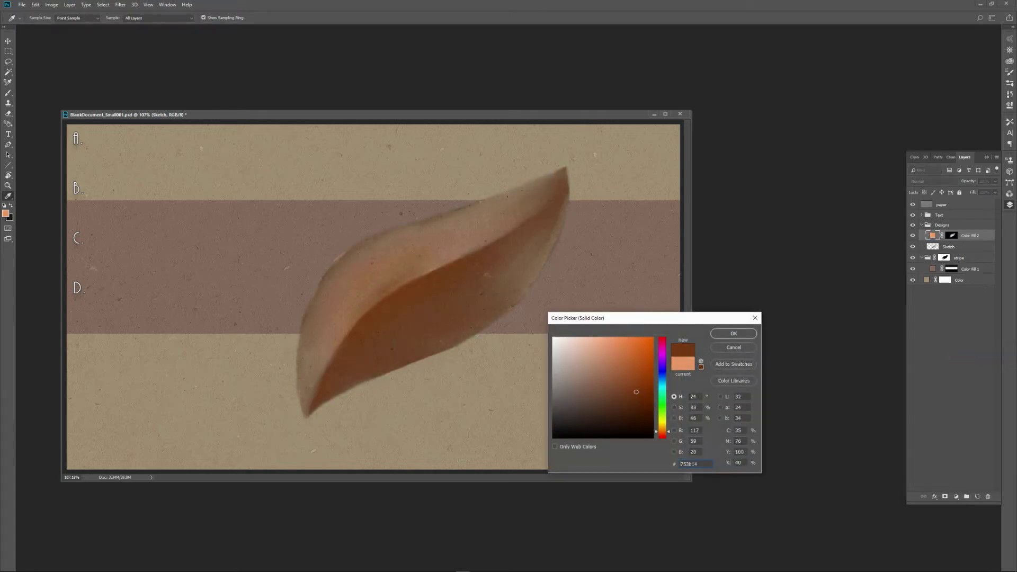
{"action": "left_click", "coordinate": [665, 436]}
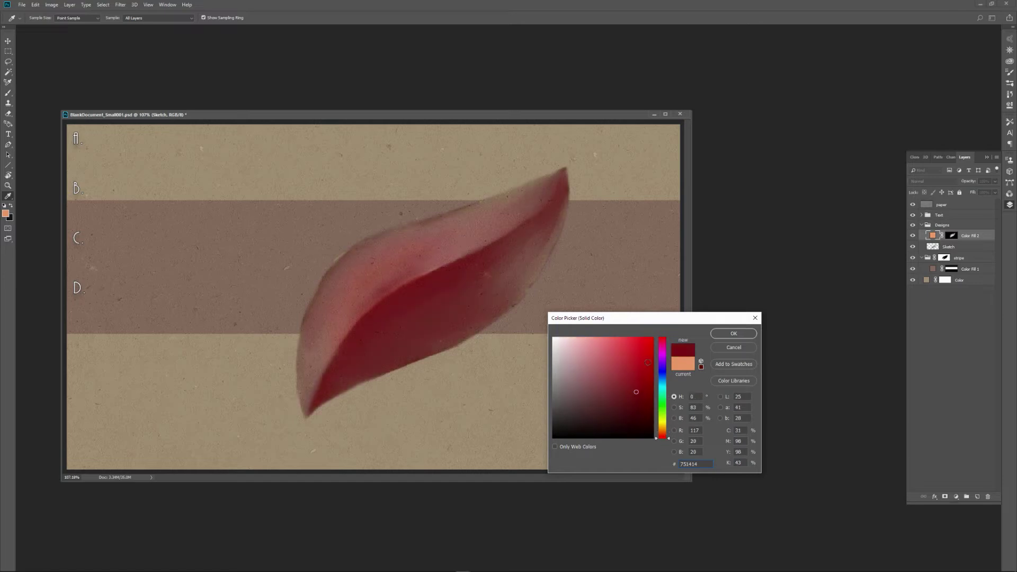
{"action": "left_click_drag", "start_coordinate": [661, 434], "coordinate": [665, 431]}
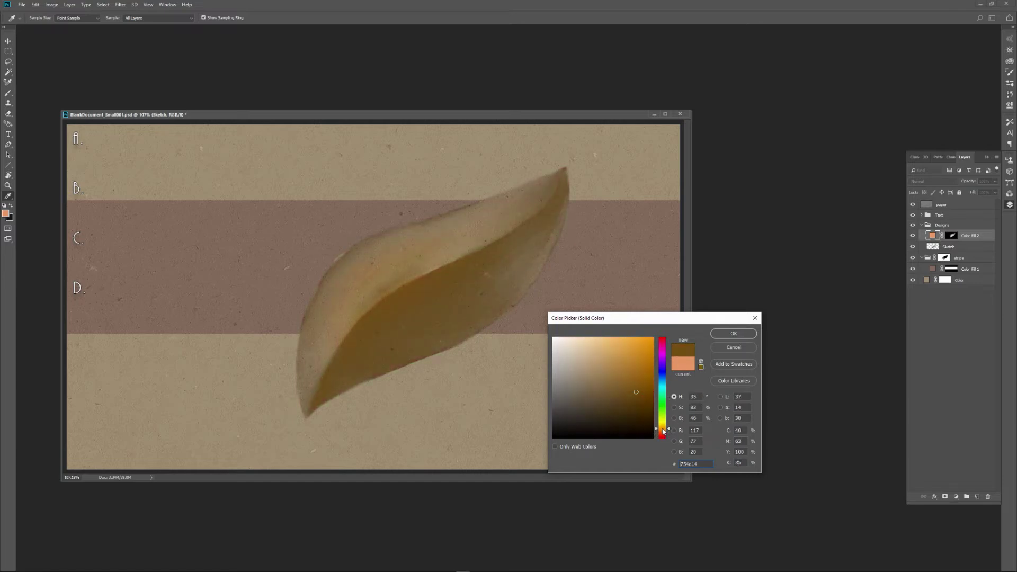
{"action": "left_click", "coordinate": [632, 384]}
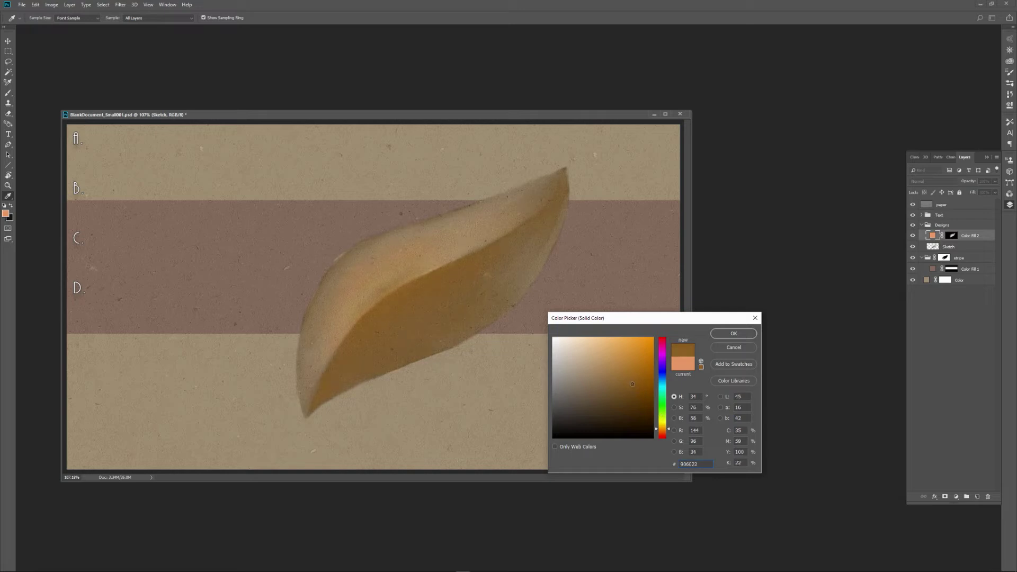
{"action": "left_click", "coordinate": [727, 337]}
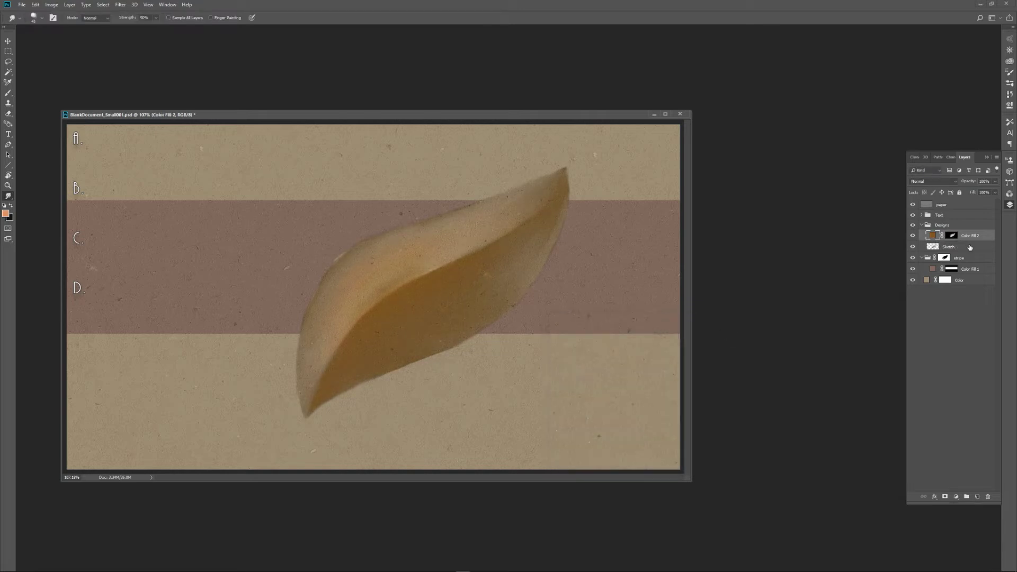
Move the brown colour fill below the Sketch layer, then set the Sketch layer's blend mode to Overlay after trying Multiply.
{"action": "left_click_drag", "start_coordinate": [934, 239], "coordinate": [954, 245]}
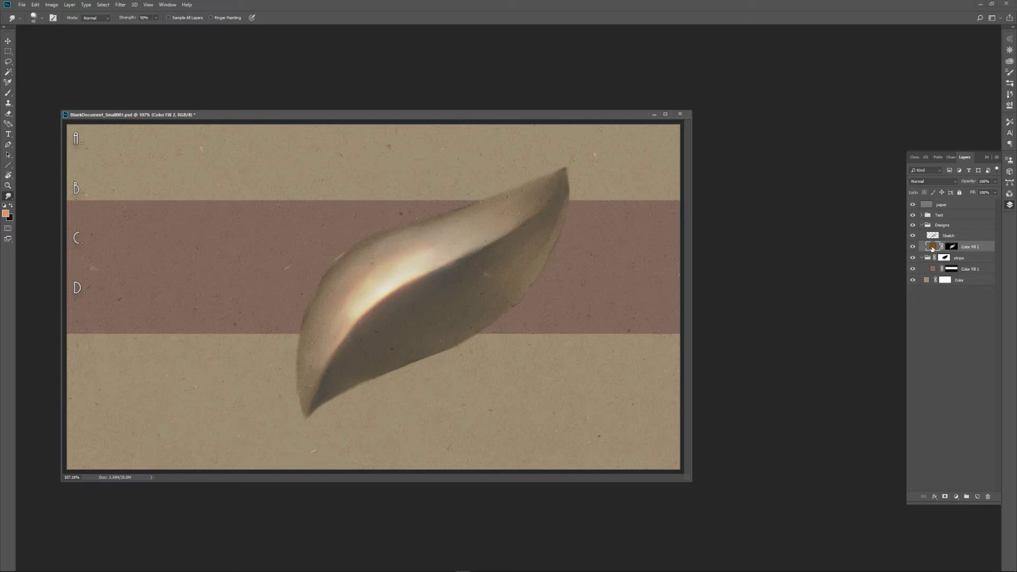
{"action": "left_click", "coordinate": [939, 236]}
{"action": "left_click", "coordinate": [955, 181]}
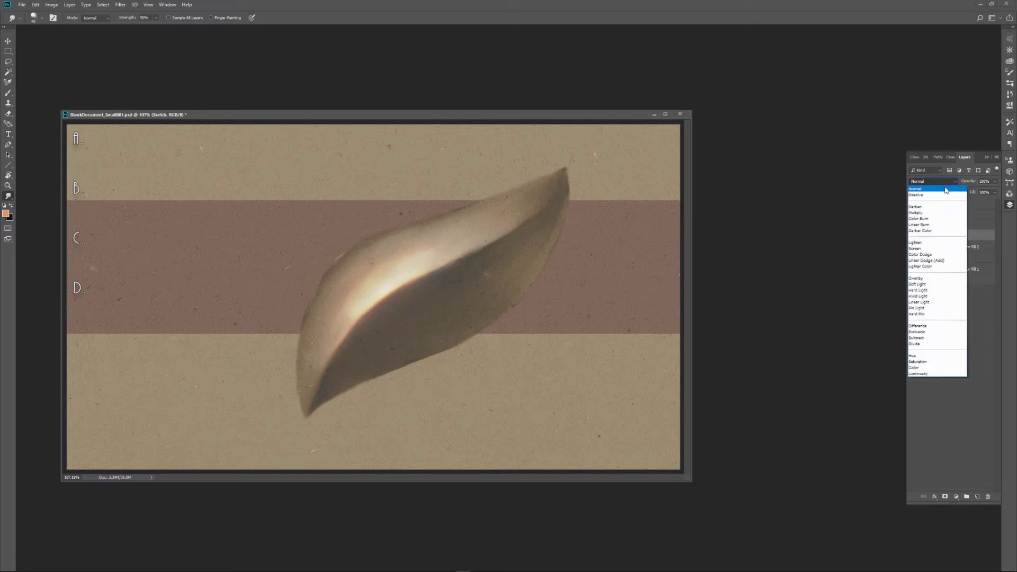
{"action": "left_click", "coordinate": [934, 212]}
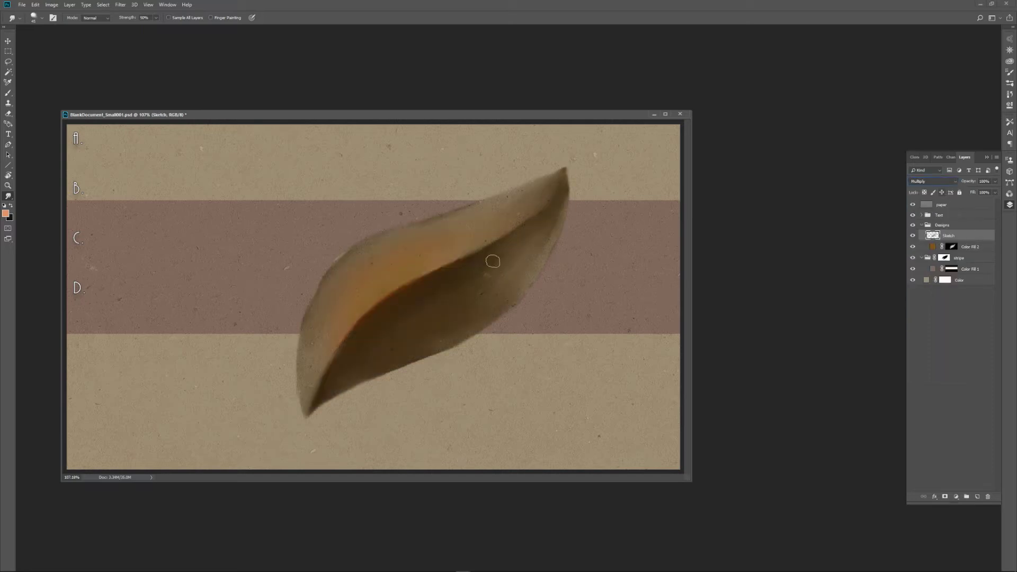
{"action": "left_click", "coordinate": [955, 181]}
{"action": "left_click", "coordinate": [930, 276]}
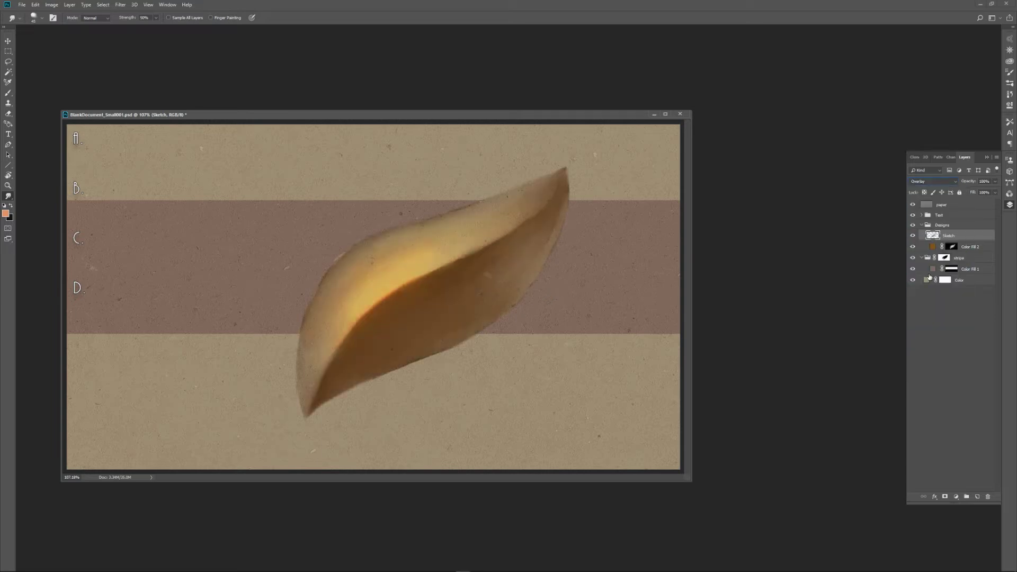
View the brown fill layer's mask, fill its leaf-shaped selection repeatedly with white until solid, deselect, and return to the normal image view.
{"action": "left_click", "coordinate": [952, 248], "text": "alt"}
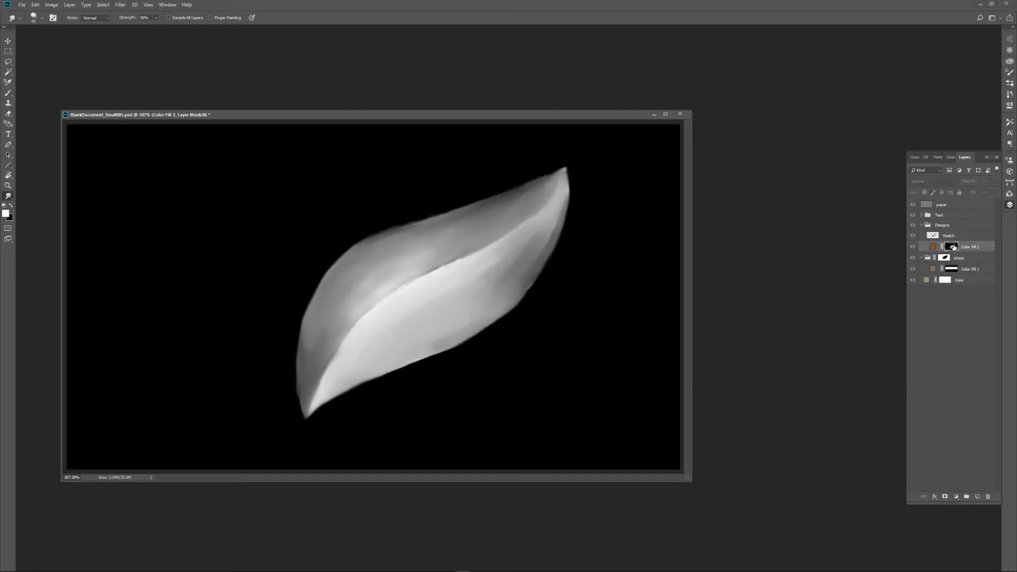
{"action": "left_click", "coordinate": [952, 247], "text": "ctrl"}
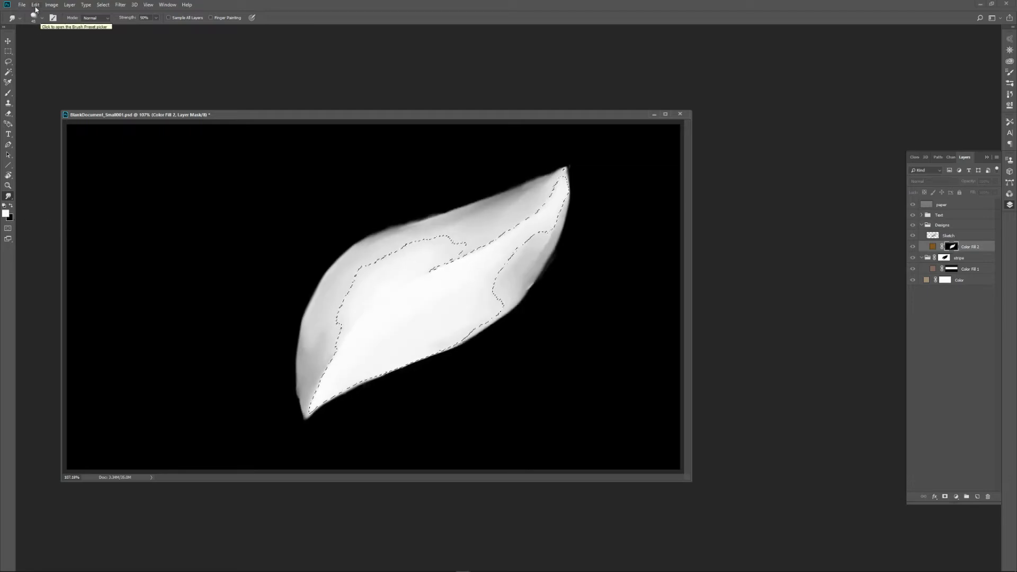
{"action": "left_click", "coordinate": [36, 5]}
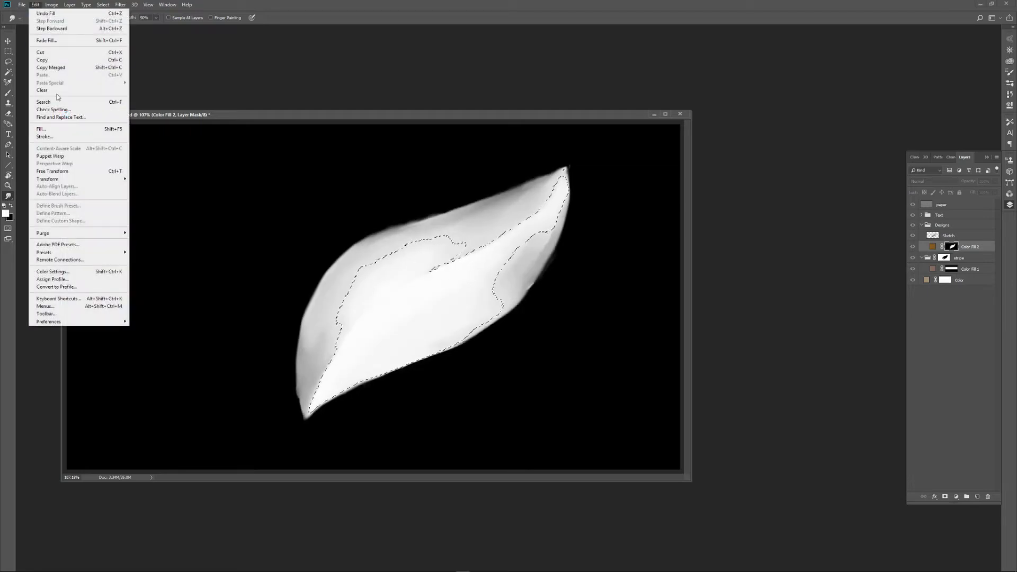
{"action": "left_click", "coordinate": [99, 133]}
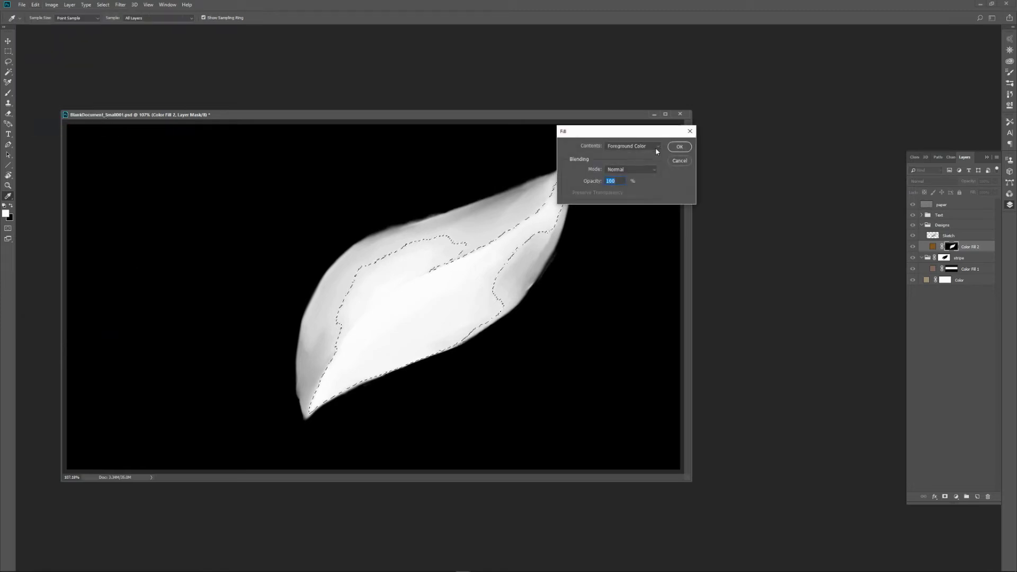
{"action": "left_click", "coordinate": [679, 146]}
{"action": "key", "text": "r"}
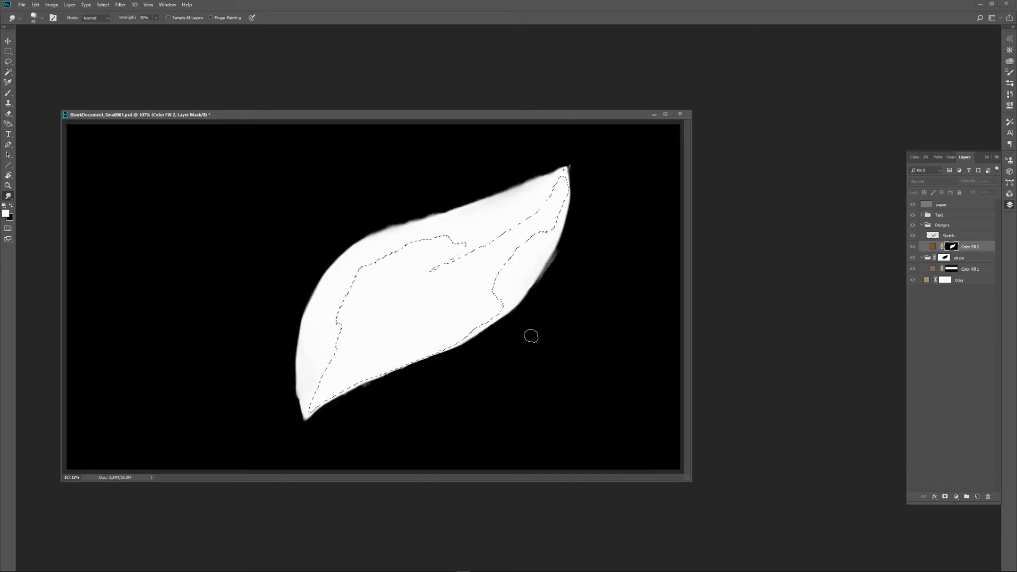
{"action": "key", "text": "ctrl+d"}
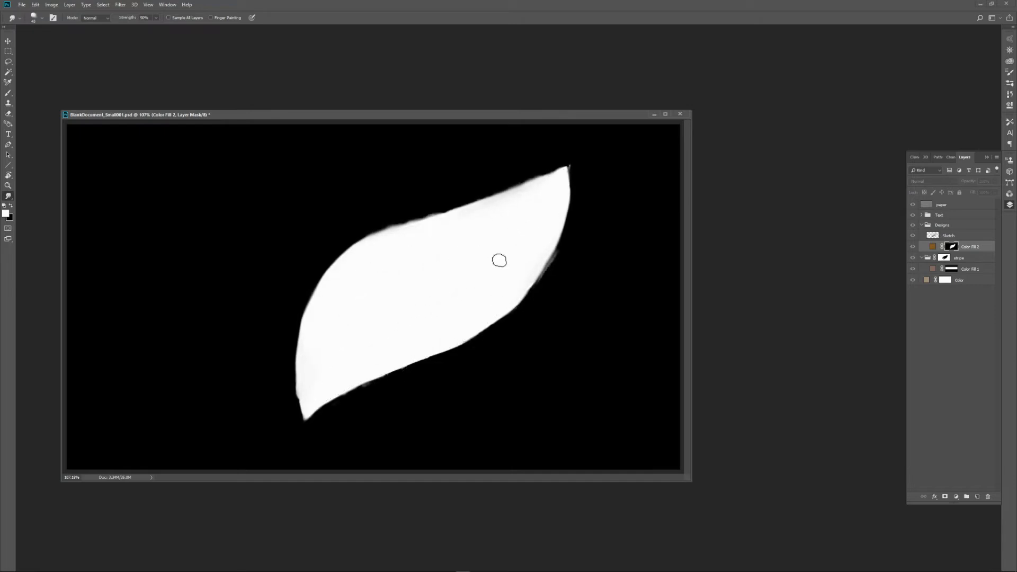
{"action": "left_click", "coordinate": [954, 247], "text": "alt"}
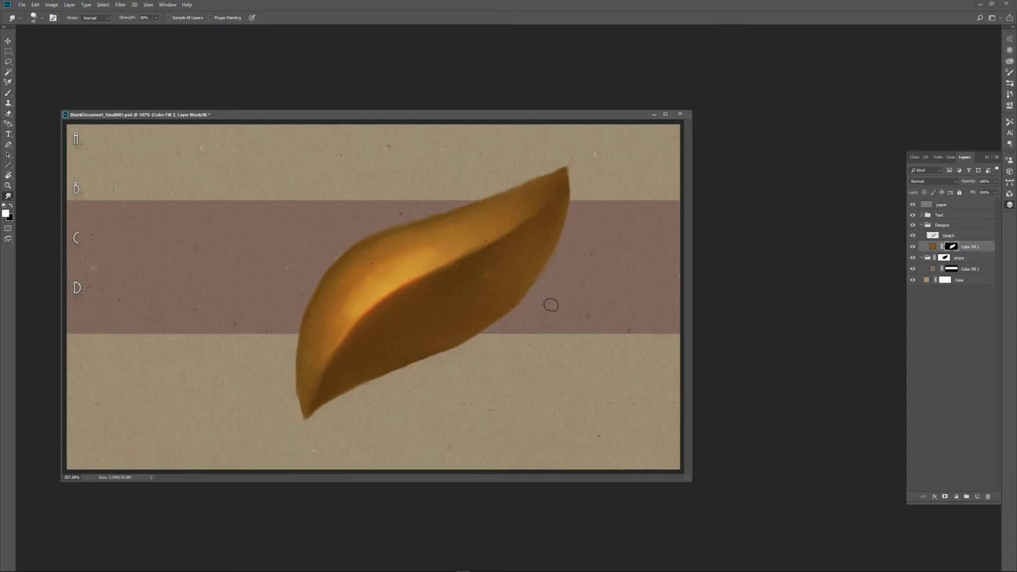
Clean up the brown fill's mask along the leaf's outer edges with the Eraser, down to the lower-left tip.
{"action": "key", "text": "e"}
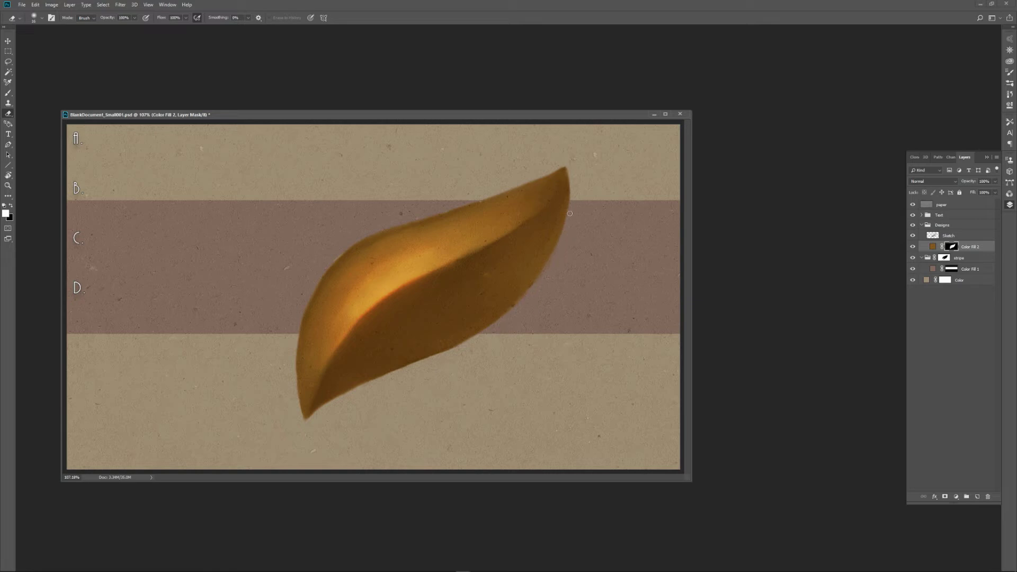
{"action": "left_click_drag", "start_coordinate": [294, 340], "coordinate": [312, 421]}
Recolour the leaf's Solid Color fill layer to a medium blue, 5894b4.
{"action": "double_click", "coordinate": [929, 245]}
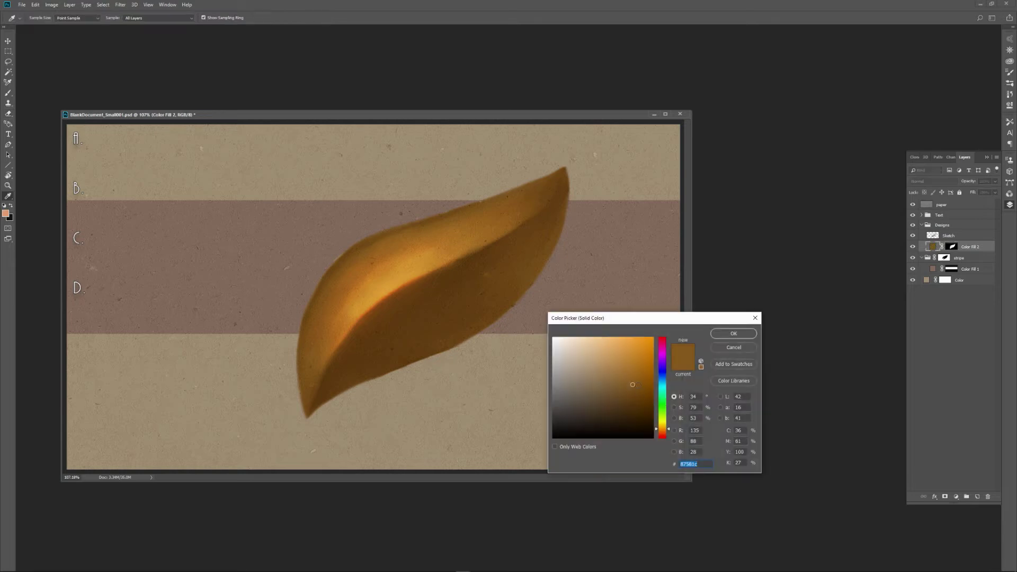
{"action": "mouse_move", "coordinate": [636, 395]}
{"action": "left_mouse_down"}
{"action": "mouse_move", "coordinate": [636, 409]}
{"action": "mouse_move", "coordinate": [613, 361]}
{"action": "left_mouse_up"}
{"action": "left_click_drag", "start_coordinate": [666, 428], "coordinate": [663, 382]}
{"action": "left_click", "coordinate": [605, 365]}
{"action": "left_click_drag", "start_coordinate": [604, 366], "coordinate": [605, 367]}
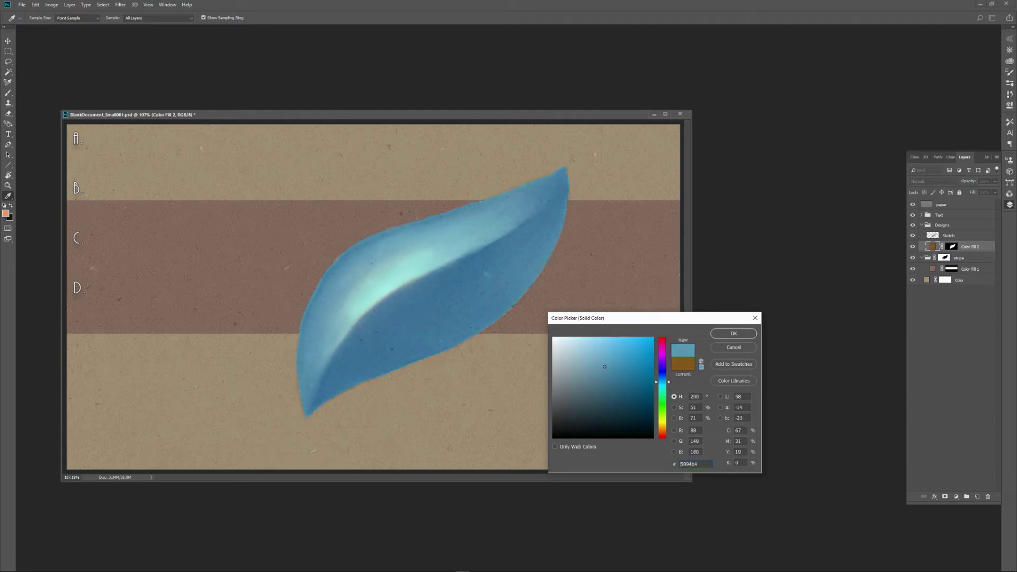
{"action": "left_click", "coordinate": [734, 333]}
{"action": "key", "text": "e"}
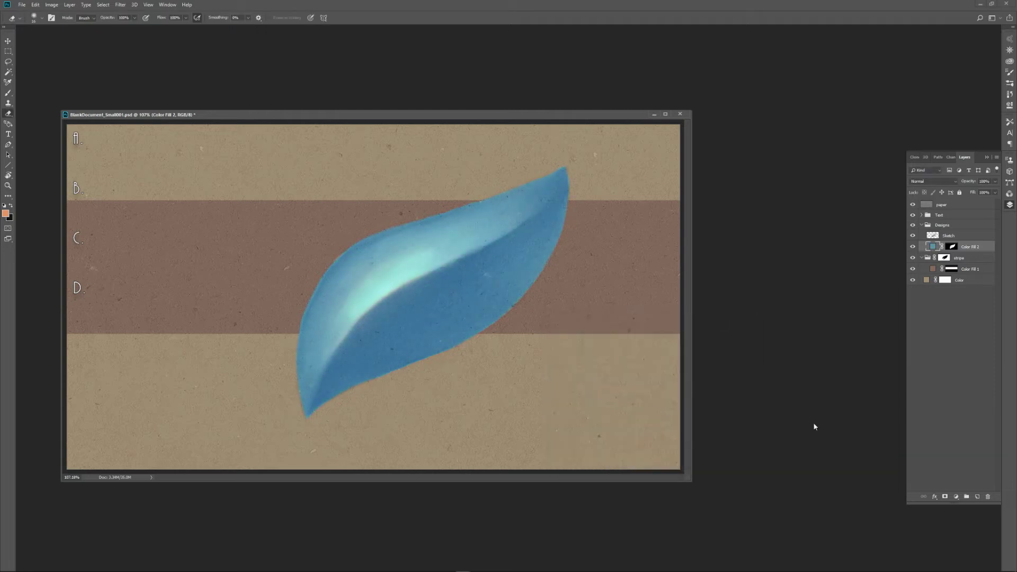
Create a new layer named FX above the Sketch layer and set its blend mode to Color Dodge.
{"action": "left_click", "coordinate": [946, 235]}
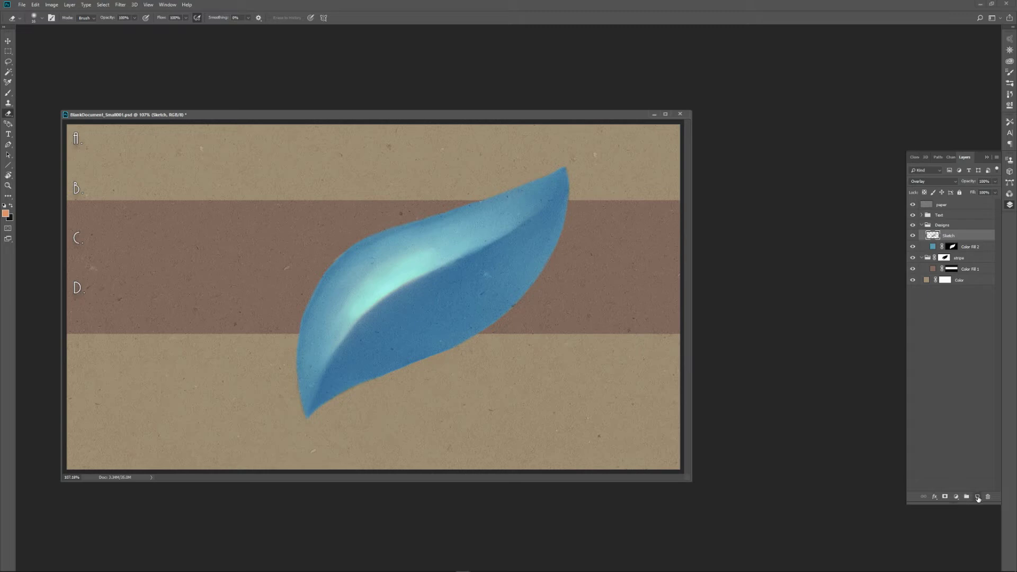
{"action": "left_click", "coordinate": [977, 497]}
{"action": "double_click", "coordinate": [951, 237]}
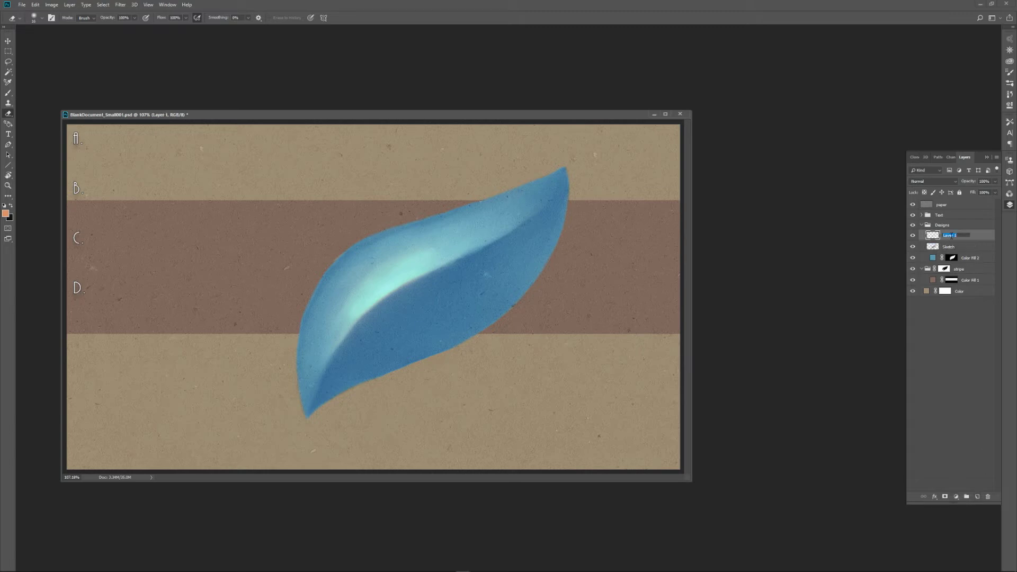
{"action": "type", "text": "f"}
{"action": "key", "text": "Return"}
{"action": "left_click", "coordinate": [953, 183]}
{"action": "left_click", "coordinate": [940, 255]}
Choose the Airbrush Glow brush preset and set the foreground colour to a strong purple.
{"action": "left_click", "coordinate": [10, 93]}
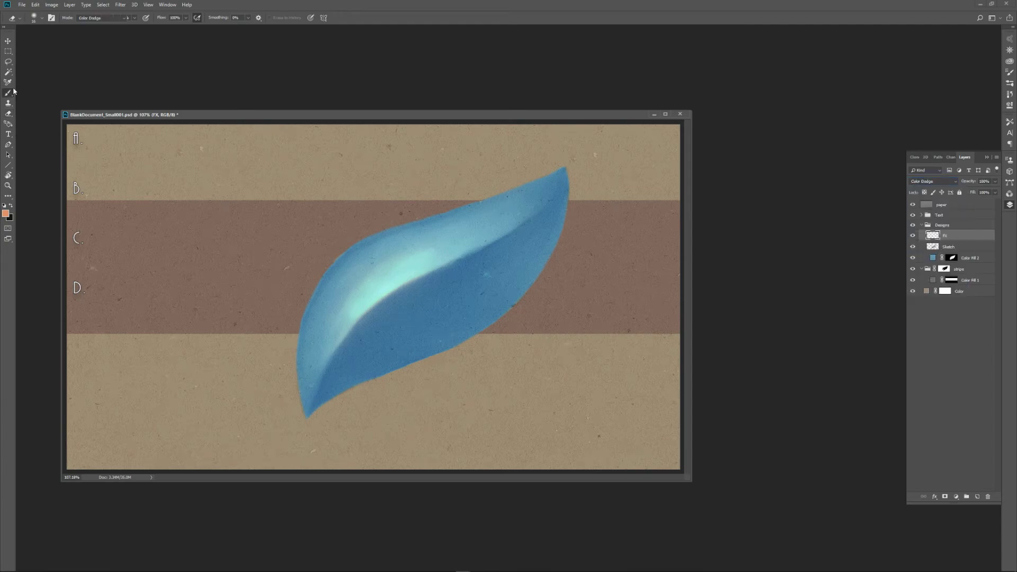
{"action": "left_click", "coordinate": [20, 18]}
{"action": "left_click", "coordinate": [48, 53]}
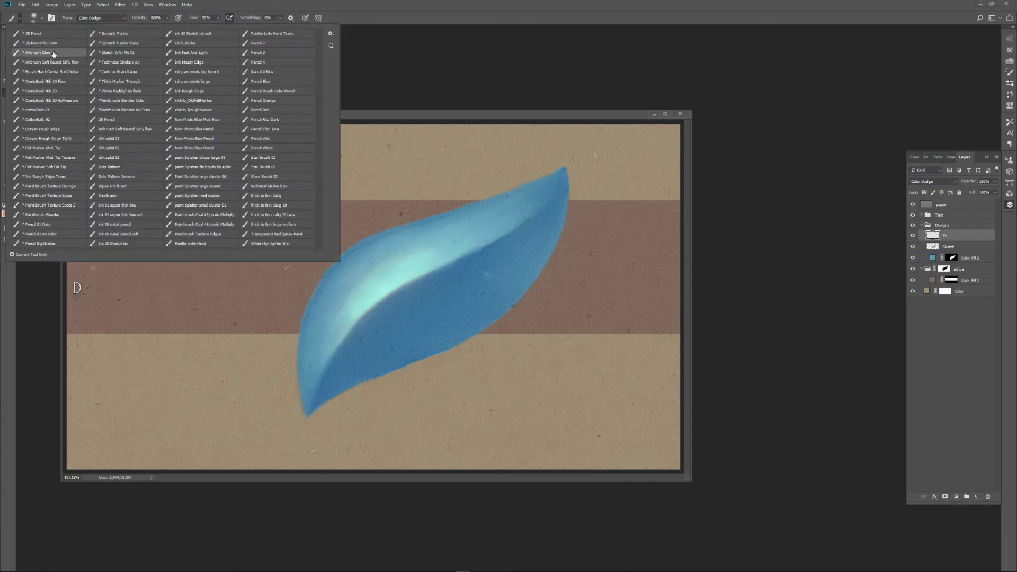
{"action": "left_click", "coordinate": [400, 126]}
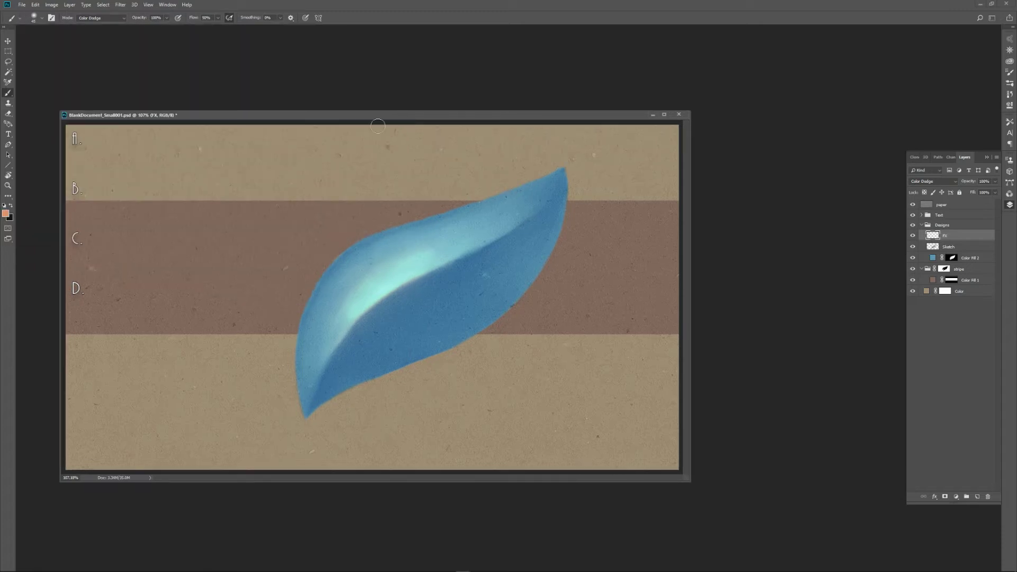
{"action": "left_click", "coordinate": [6, 213]}
{"action": "left_click_drag", "start_coordinate": [661, 406], "coordinate": [662, 361]}
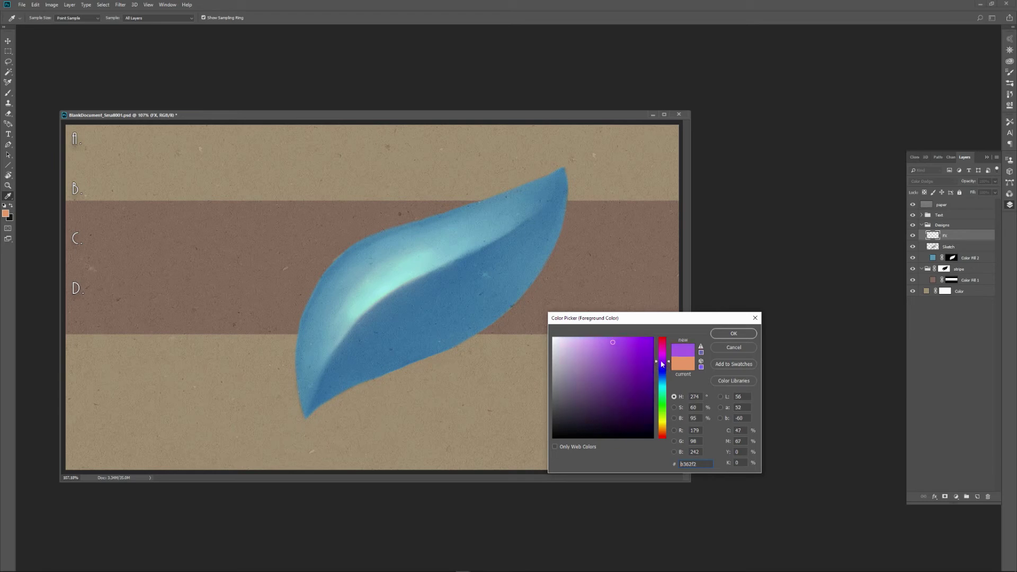
{"action": "left_click", "coordinate": [628, 353]}
{"action": "left_click", "coordinate": [733, 334]}
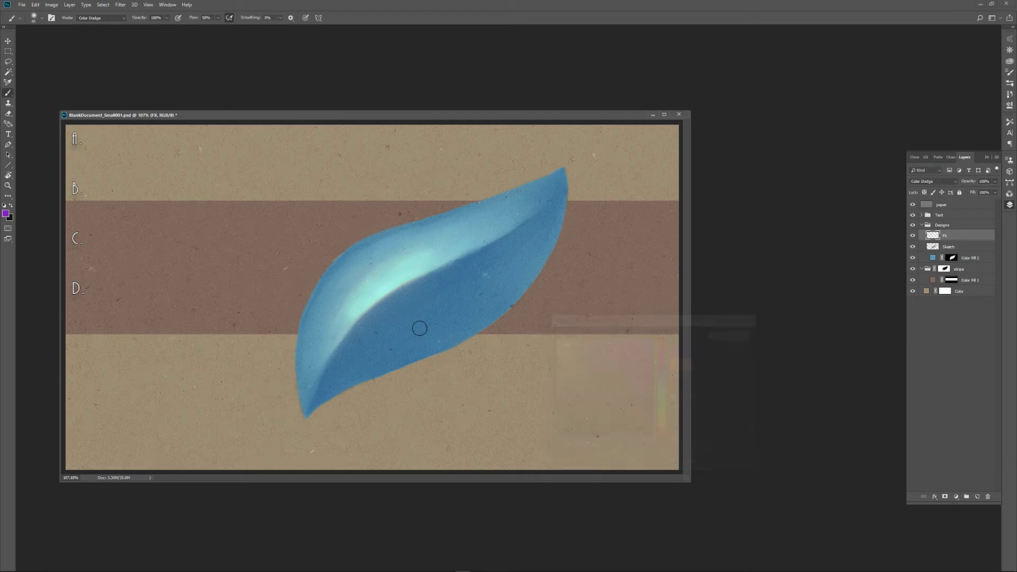
Paint a purple glow along the leaf's central fold, going over the brightest section with a smaller brush.
{"action": "mouse_move", "coordinate": [360, 314]}
{"action": "left_mouse_down"}
{"action": "mouse_move", "coordinate": [421, 266]}
{"action": "mouse_move", "coordinate": [353, 311]}
{"action": "mouse_move", "coordinate": [424, 264]}
{"action": "mouse_move", "coordinate": [377, 288]}
{"action": "mouse_move", "coordinate": [392, 280]}
{"action": "mouse_move", "coordinate": [500, 238]}
{"action": "left_mouse_up"}
{"action": "key", "text": "bracketleft"}
{"action": "key", "text": "bracketleft"}
{"action": "key", "text": "bracketleft"}
{"action": "key", "text": "bracketleft"}
{"action": "key", "text": "bracketleft"}
{"action": "key", "text": "bracketleft"}
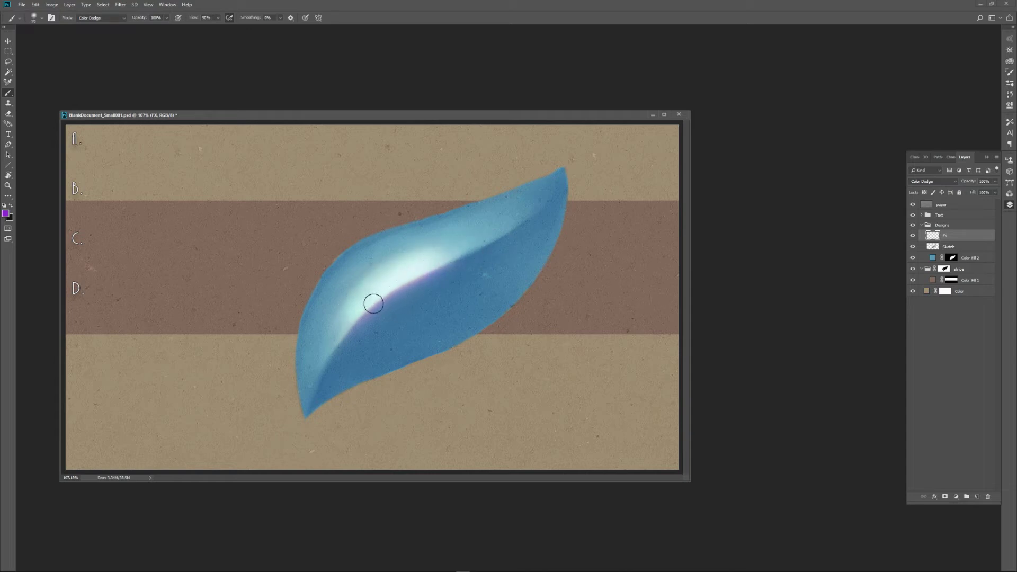
{"action": "mouse_move", "coordinate": [390, 290]}
{"action": "left_mouse_down"}
{"action": "mouse_move", "coordinate": [400, 285]}
{"action": "mouse_move", "coordinate": [371, 306]}
{"action": "left_mouse_up"}
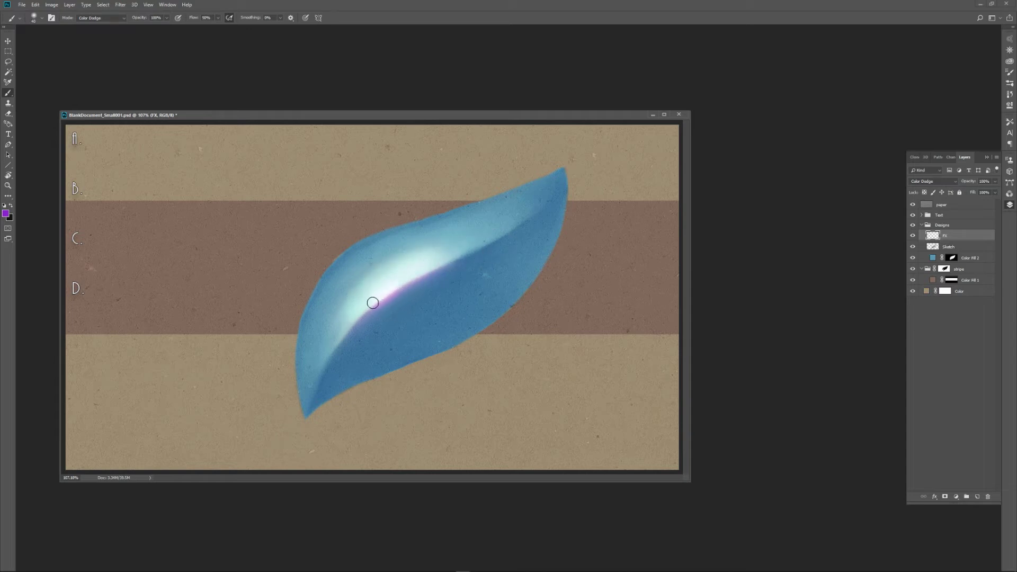
Paint a thin purple rim light along the leaf's upper-left outer edge with a small brush.
{"action": "key", "text": "bracketleft"}
{"action": "key", "text": "bracketleft"}
{"action": "key", "text": "bracketleft"}
{"action": "key", "text": "bracketleft"}
{"action": "key", "text": "bracketleft"}
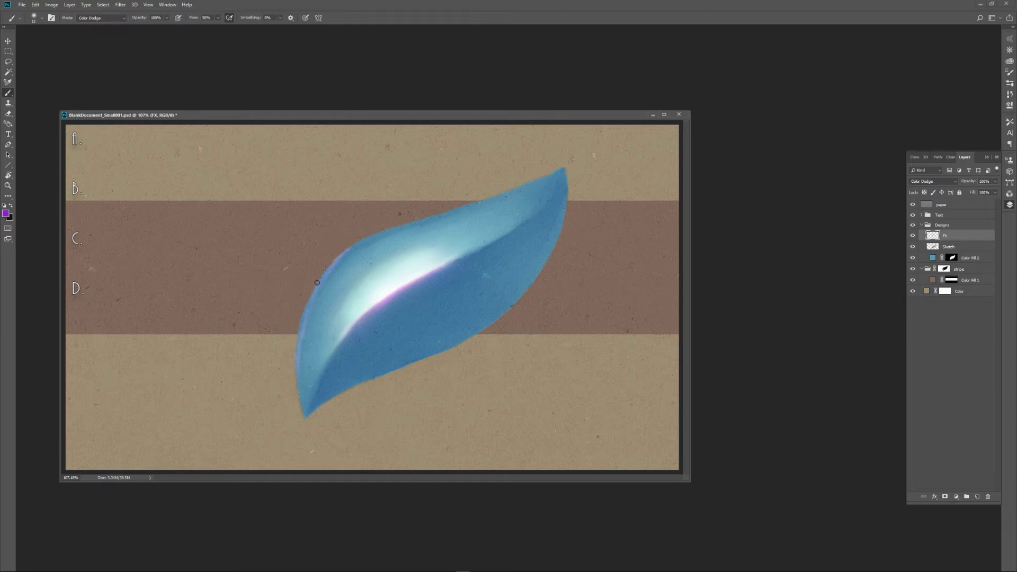
{"action": "mouse_move", "coordinate": [345, 257]}
{"action": "left_mouse_down"}
{"action": "mouse_move", "coordinate": [518, 190]}
{"action": "mouse_move", "coordinate": [466, 211]}
{"action": "left_mouse_up"}
{"action": "mouse_move", "coordinate": [345, 256]}
{"action": "left_mouse_down"}
{"action": "mouse_move", "coordinate": [324, 275]}
{"action": "mouse_move", "coordinate": [353, 246]}
{"action": "mouse_move", "coordinate": [312, 299]}
{"action": "mouse_move", "coordinate": [363, 240]}
{"action": "left_mouse_up"}
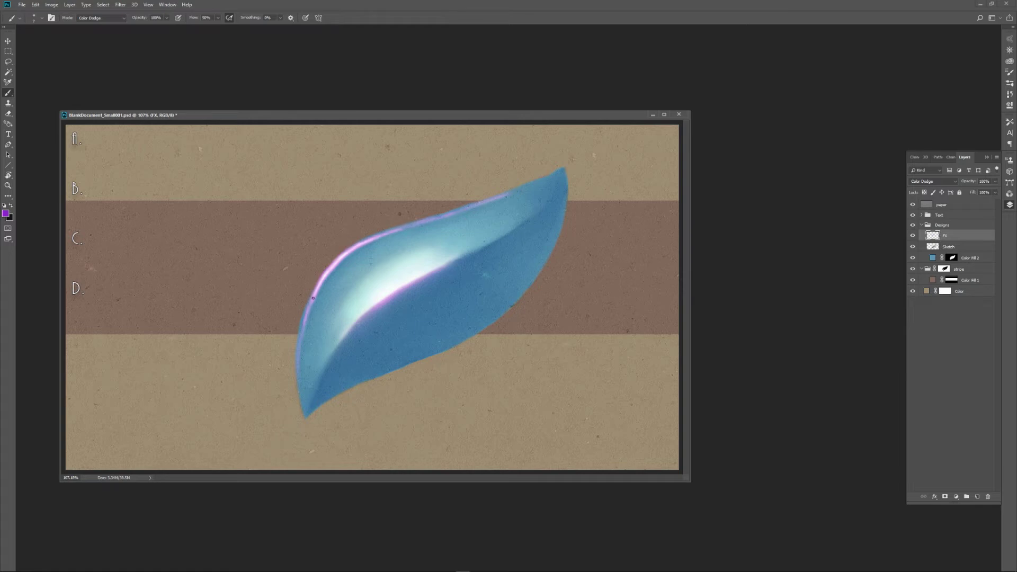
Add a wide, soft purple glow around the bend of the leaf's upper-left edge with an enlarged brush.
{"action": "key", "text": "bracketright"}
{"action": "key", "text": "bracketright"}
{"action": "key", "text": "bracketright"}
{"action": "key", "text": "bracketright"}
{"action": "key", "text": "bracketright"}
{"action": "key", "text": "bracketright"}
{"action": "key", "text": "bracketright"}
{"action": "key", "text": "bracketright"}
{"action": "mouse_move", "coordinate": [334, 263]}
{"action": "left_mouse_down"}
{"action": "mouse_move", "coordinate": [329, 273]}
{"action": "mouse_move", "coordinate": [340, 254]}
{"action": "left_mouse_up"}
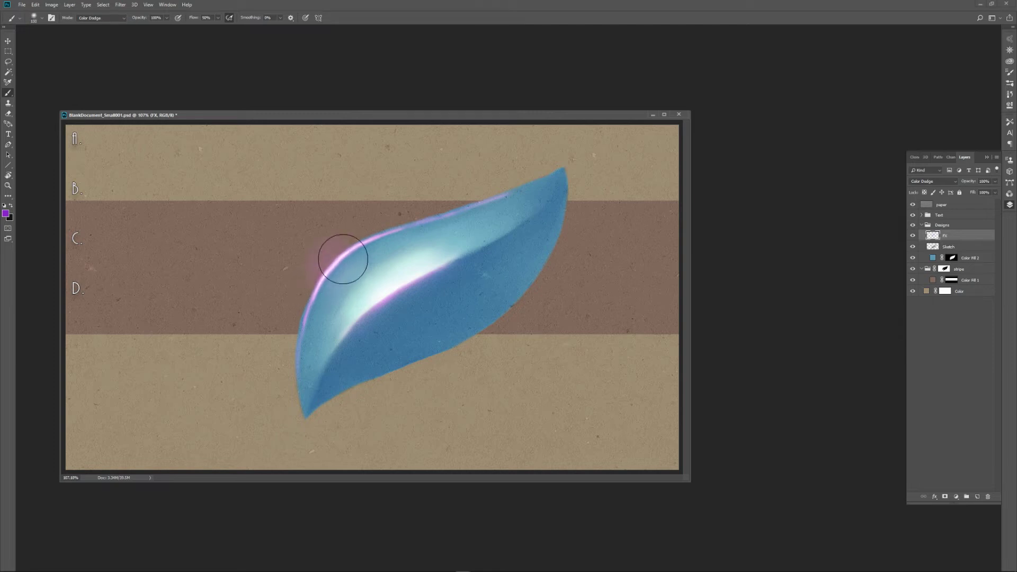
{"action": "key", "text": "bracketleft"}
{"action": "key", "text": "bracketleft"}
{"action": "key", "text": "bracketleft"}
{"action": "key", "text": "bracketleft"}
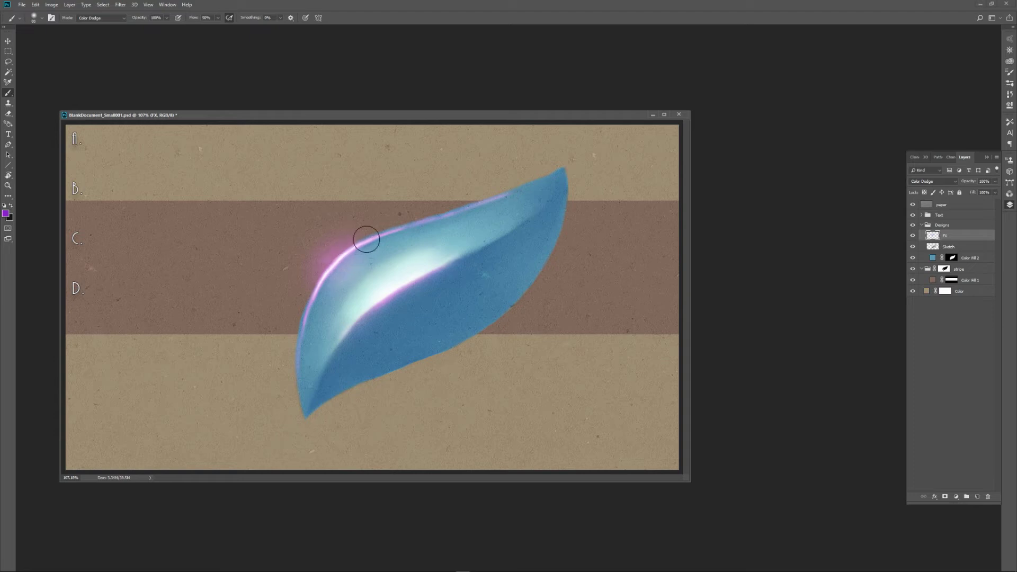
Try to erase parts of the glow at the upper-left bend with the Eraser, and undo the strokes.
{"action": "key", "text": "e"}
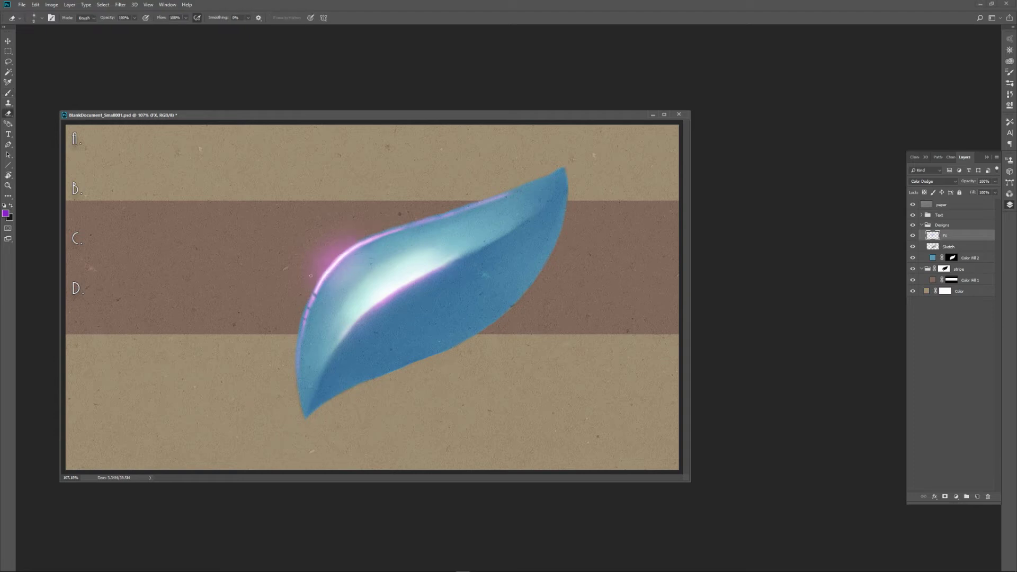
{"action": "left_click_drag", "start_coordinate": [321, 267], "coordinate": [342, 281]}
{"action": "left_click_drag", "start_coordinate": [337, 246], "coordinate": [356, 267]}
{"action": "key", "text": "ctrl+z"}
{"action": "key", "text": "ctrl+z"}
{"action": "key", "text": "ctrl+z"}
{"action": "key", "text": "ctrl+z"}
Soften the purple rim light and the glow inside the leaf's upper half with a large soft Eraser.
{"action": "key", "text": "bracketright"}
{"action": "key", "text": "bracketright"}
{"action": "key", "text": "bracketright"}
{"action": "key", "text": "bracketright"}
{"action": "key", "text": "bracketright"}
{"action": "key", "text": "bracketright"}
{"action": "key", "text": "bracketright"}
{"action": "key", "text": "bracketright"}
{"action": "key", "text": "bracketright"}
{"action": "mouse_move", "coordinate": [409, 233]}
{"action": "left_mouse_down"}
{"action": "mouse_move", "coordinate": [321, 326]}
{"action": "mouse_move", "coordinate": [317, 316]}
{"action": "mouse_move", "coordinate": [308, 340]}
{"action": "mouse_move", "coordinate": [334, 289]}
{"action": "mouse_move", "coordinate": [316, 320]}
{"action": "mouse_move", "coordinate": [371, 255]}
{"action": "mouse_move", "coordinate": [327, 304]}
{"action": "mouse_move", "coordinate": [422, 240]}
{"action": "mouse_move", "coordinate": [369, 258]}
{"action": "mouse_move", "coordinate": [426, 223]}
{"action": "left_mouse_up"}
{"action": "key", "text": "bracketright"}
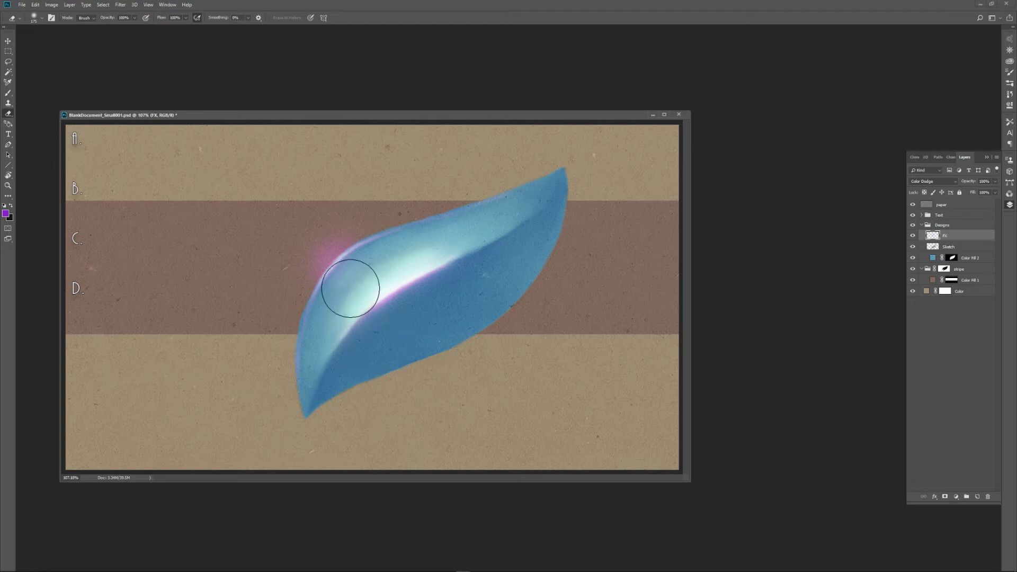
{"action": "key", "text": "bracketleft"}
{"action": "key", "text": "bracketleft"}
{"action": "key", "text": "bracketleft"}
{"action": "key", "text": "bracketleft"}
{"action": "key", "text": "bracketleft"}
{"action": "key", "text": "bracketleft"}
{"action": "key", "text": "bracketleft"}
{"action": "key", "text": "bracketleft"}
{"action": "left_click_drag", "start_coordinate": [370, 300], "coordinate": [360, 304]}
Paint a broad purple glow across the middle of the leaf's dark lower half with an enlarged brush.
{"action": "key", "text": "b"}
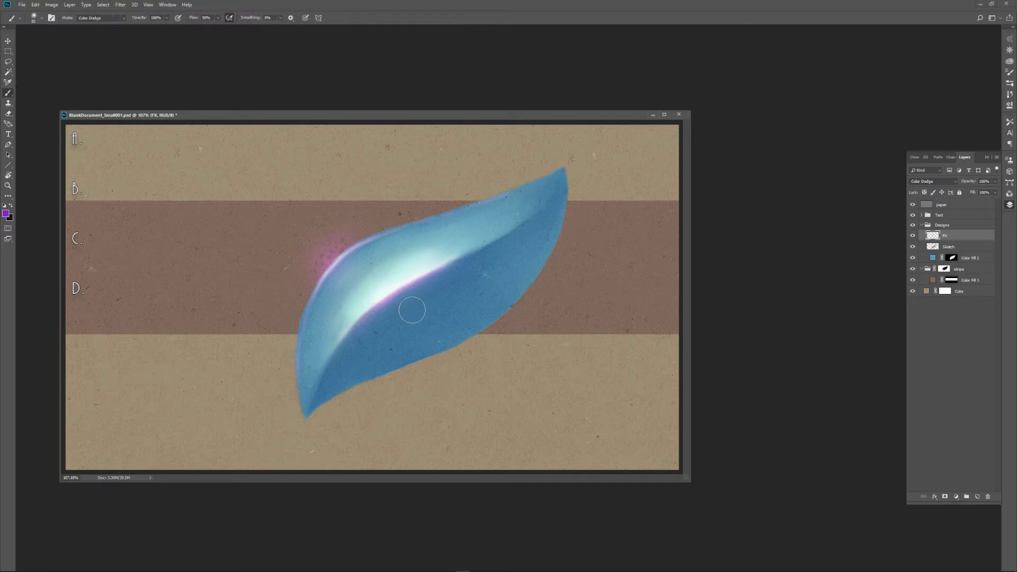
{"action": "key", "text": "]"}
{"action": "key", "text": "]"}
{"action": "key", "text": "]"}
{"action": "key", "text": "]"}
{"action": "key", "text": "]"}
{"action": "mouse_move", "coordinate": [405, 337]}
{"action": "left_mouse_down"}
{"action": "mouse_move", "coordinate": [495, 289]}
{"action": "mouse_move", "coordinate": [350, 367]}
{"action": "mouse_move", "coordinate": [472, 304]}
{"action": "mouse_move", "coordinate": [533, 250]}
{"action": "mouse_move", "coordinate": [441, 321]}
{"action": "mouse_move", "coordinate": [470, 316]}
{"action": "left_mouse_up"}
{"action": "key", "text": "["}
{"action": "key", "text": "["}
{"action": "key", "text": "["}
Erase the purple glow's edges in the leaf's lower half, trimming it towards the lower-left tip.
{"action": "key", "text": "e"}
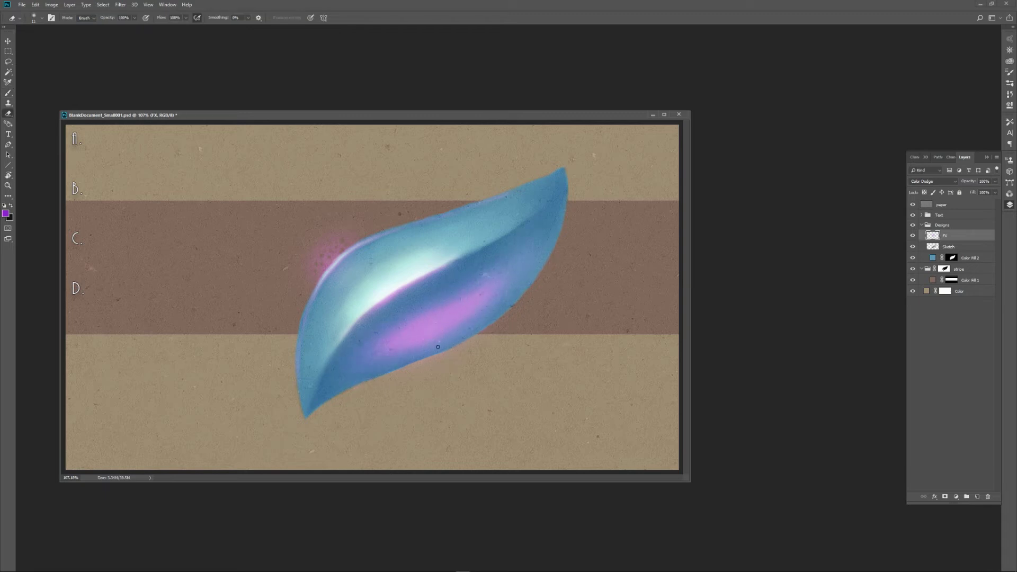
{"action": "key", "text": "]"}
{"action": "mouse_move", "coordinate": [373, 345]}
{"action": "left_mouse_down"}
{"action": "mouse_move", "coordinate": [532, 243]}
{"action": "mouse_move", "coordinate": [374, 339]}
{"action": "mouse_move", "coordinate": [408, 314]}
{"action": "mouse_move", "coordinate": [332, 377]}
{"action": "left_mouse_up"}
{"action": "key", "text": "]"}
{"action": "key", "text": "]"}
{"action": "key", "text": "]"}
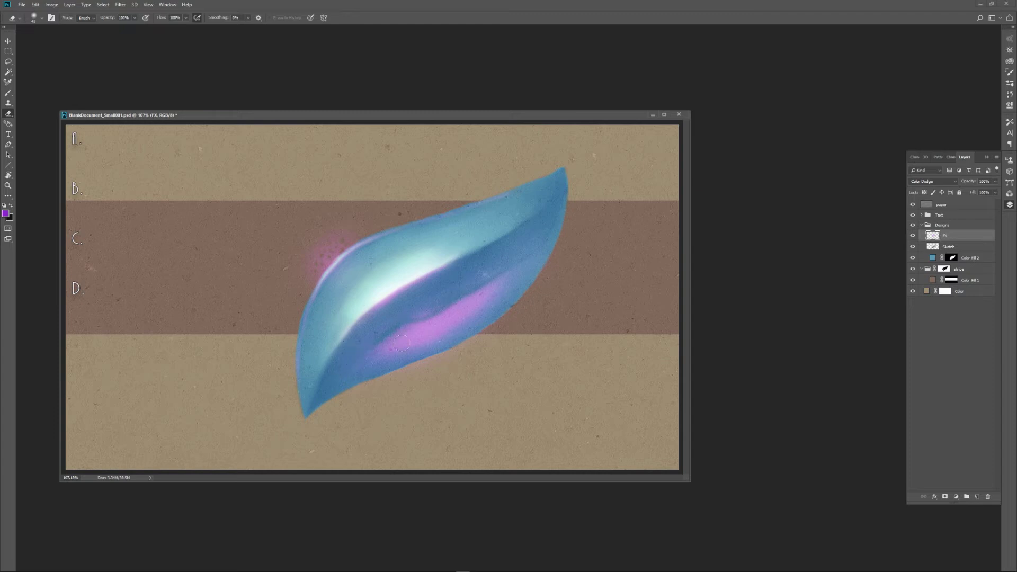
Fade the purple glow in the leaf's lower half to a faint reflected light with progressively larger Eraser sizes.
{"action": "key", "text": "]"}
{"action": "key", "text": "]"}
{"action": "key", "text": "]"}
{"action": "key", "text": "]"}
{"action": "key", "text": "]"}
{"action": "key", "text": "]"}
{"action": "mouse_move", "coordinate": [417, 317]}
{"action": "left_mouse_down"}
{"action": "mouse_move", "coordinate": [389, 343]}
{"action": "mouse_move", "coordinate": [533, 251]}
{"action": "left_mouse_up"}
{"action": "key", "text": "]"}
{"action": "key", "text": "]"}
{"action": "key", "text": "]"}
{"action": "mouse_move", "coordinate": [442, 349]}
{"action": "left_mouse_down"}
{"action": "mouse_move", "coordinate": [402, 379]}
{"action": "mouse_move", "coordinate": [503, 329]}
{"action": "mouse_move", "coordinate": [429, 368]}
{"action": "mouse_move", "coordinate": [490, 332]}
{"action": "mouse_move", "coordinate": [404, 368]}
{"action": "mouse_move", "coordinate": [540, 295]}
{"action": "left_mouse_up"}
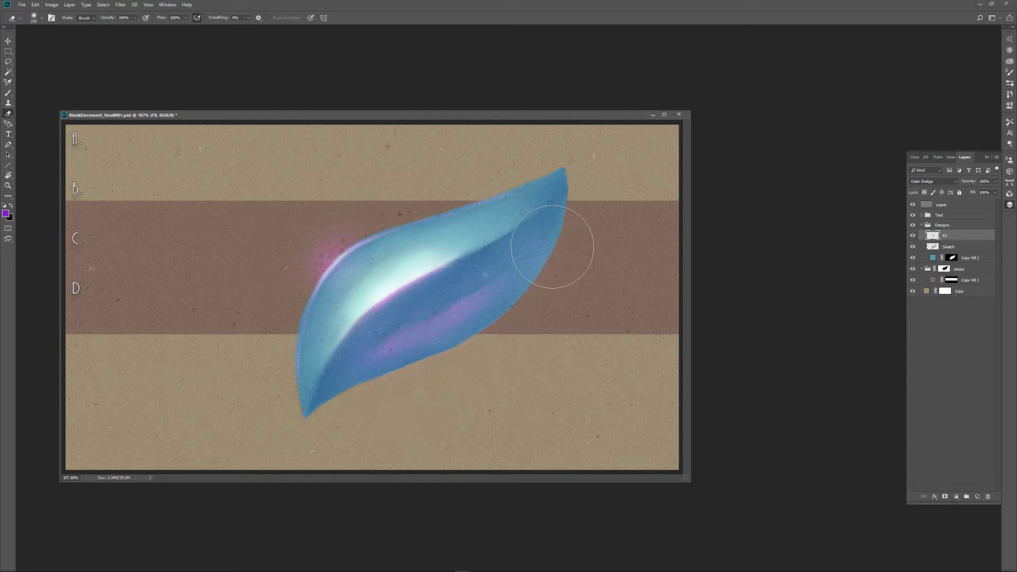
Create a new layer named LineWork directly above the Sketch layer.
{"action": "left_click", "coordinate": [952, 248]}
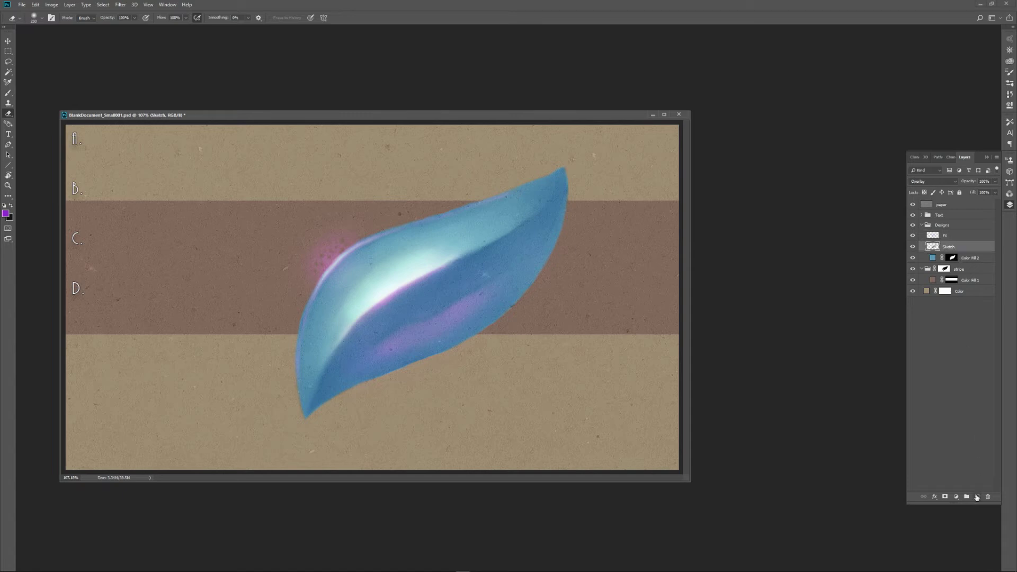
{"action": "left_click", "coordinate": [977, 497]}
{"action": "double_click", "coordinate": [949, 247]}
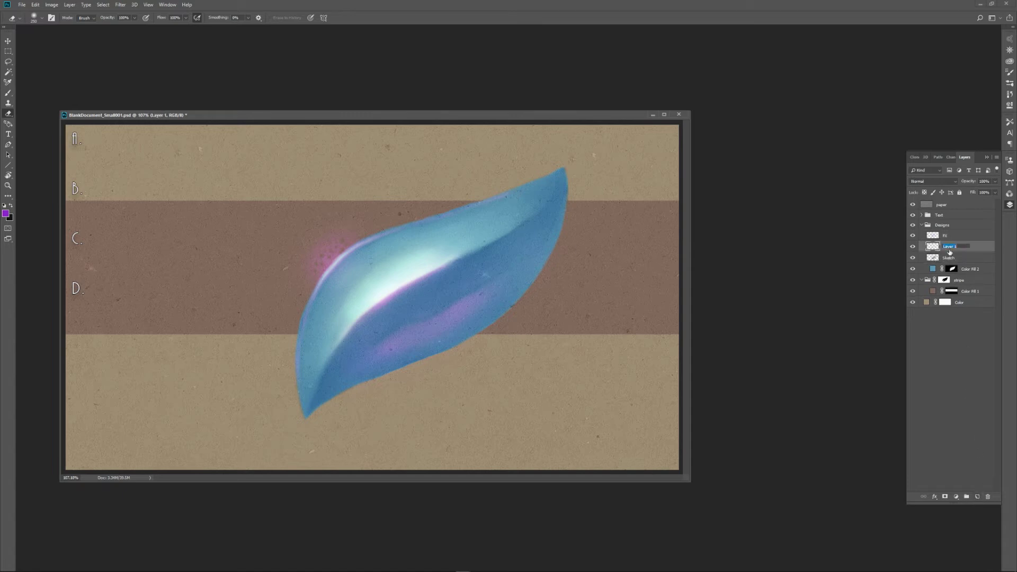
{"action": "key", "text": "BackSpace"}
{"action": "key", "text": "Return"}
Switch the foreground colour to black and choose the ComicBook Nib Flow brush preset.
{"action": "key", "text": "x"}
{"action": "left_click", "coordinate": [8, 93]}
{"action": "left_click", "coordinate": [11, 18]}
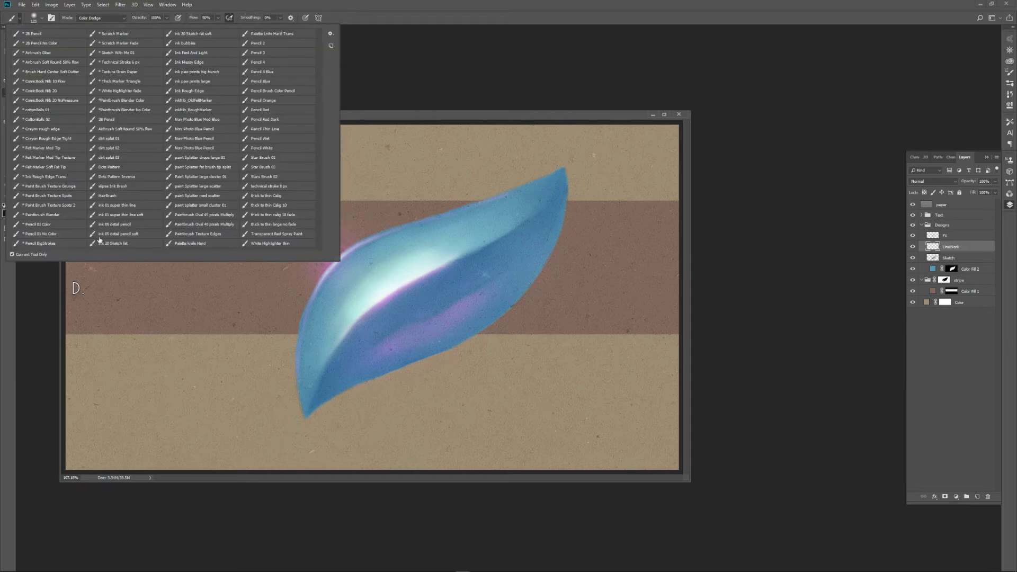
{"action": "left_click", "coordinate": [64, 82]}
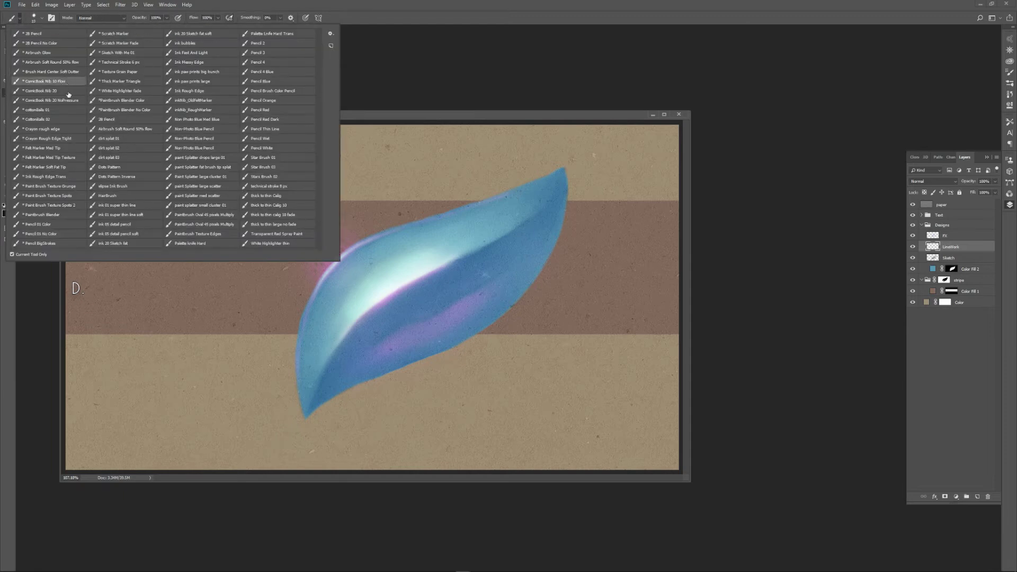
{"action": "left_click", "coordinate": [213, 392]}
Try the nib brush with a few test strokes beside the leaf's lower tip, and undo them.
{"action": "mouse_move", "coordinate": [194, 404]}
{"action": "left_mouse_down"}
{"action": "mouse_move", "coordinate": [252, 385]}
{"action": "mouse_move", "coordinate": [286, 416]}
{"action": "mouse_move", "coordinate": [317, 421]}
{"action": "left_mouse_up"}
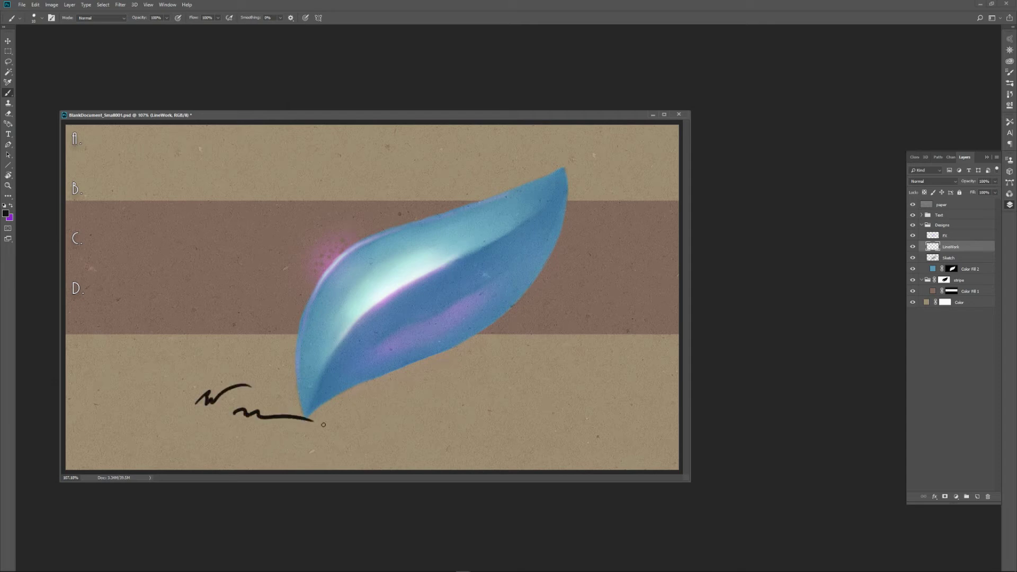
{"action": "key", "text": "ctrl+z"}
Ink a black outline along the leaf's upper-left bend and down its outer edge to the lower tip.
{"action": "key", "text": "ctrl+z"}
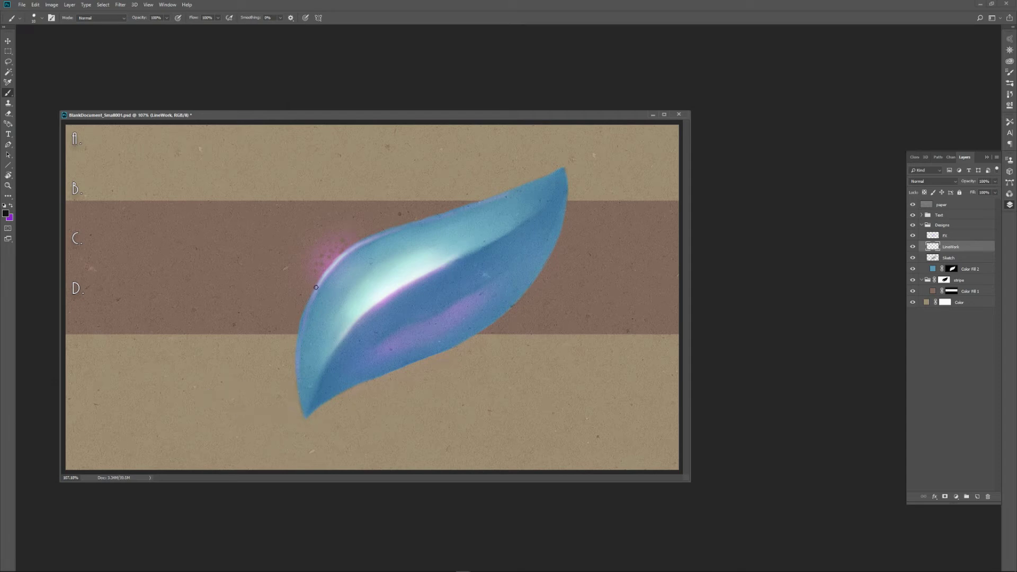
{"action": "left_click_drag", "start_coordinate": [313, 293], "coordinate": [345, 254]}
{"action": "key", "text": "ctrl+z"}
{"action": "mouse_move", "coordinate": [312, 294]}
{"action": "left_mouse_down"}
{"action": "mouse_move", "coordinate": [337, 256]}
{"action": "mouse_move", "coordinate": [388, 230]}
{"action": "left_mouse_up"}
{"action": "mouse_move", "coordinate": [308, 298]}
{"action": "left_mouse_down"}
{"action": "mouse_move", "coordinate": [295, 344]}
{"action": "mouse_move", "coordinate": [300, 408]}
{"action": "mouse_move", "coordinate": [303, 397]}
{"action": "left_mouse_up"}
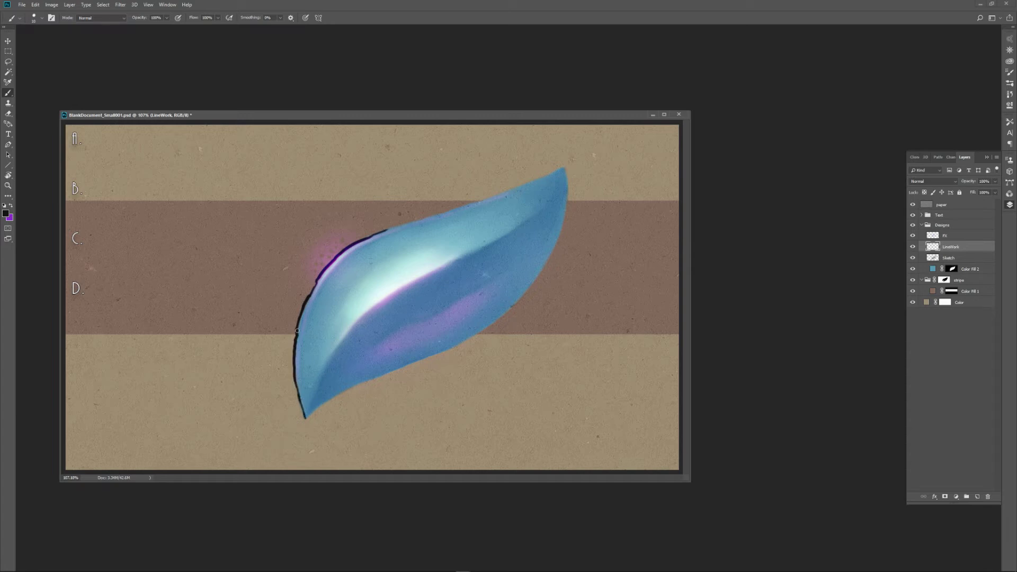
{"action": "left_click_drag", "start_coordinate": [296, 332], "coordinate": [303, 312]}
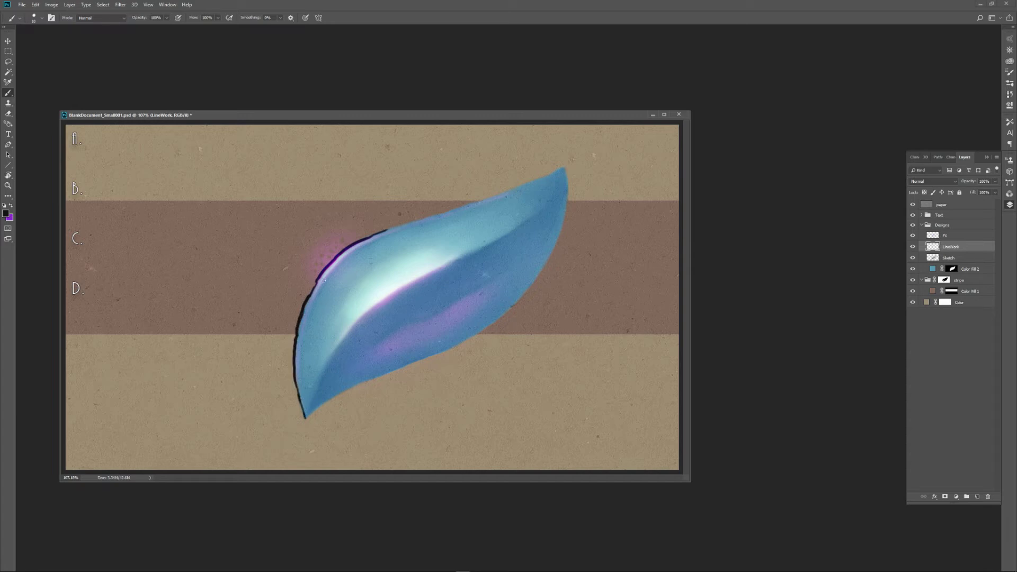
Raise the brush smoothing to 31% and check that Pulled String Mode is enabled in the smoothing options.
{"action": "left_click", "coordinate": [280, 18]}
{"action": "left_click_drag", "start_coordinate": [282, 24], "coordinate": [291, 25]}
{"action": "left_click", "coordinate": [290, 18]}
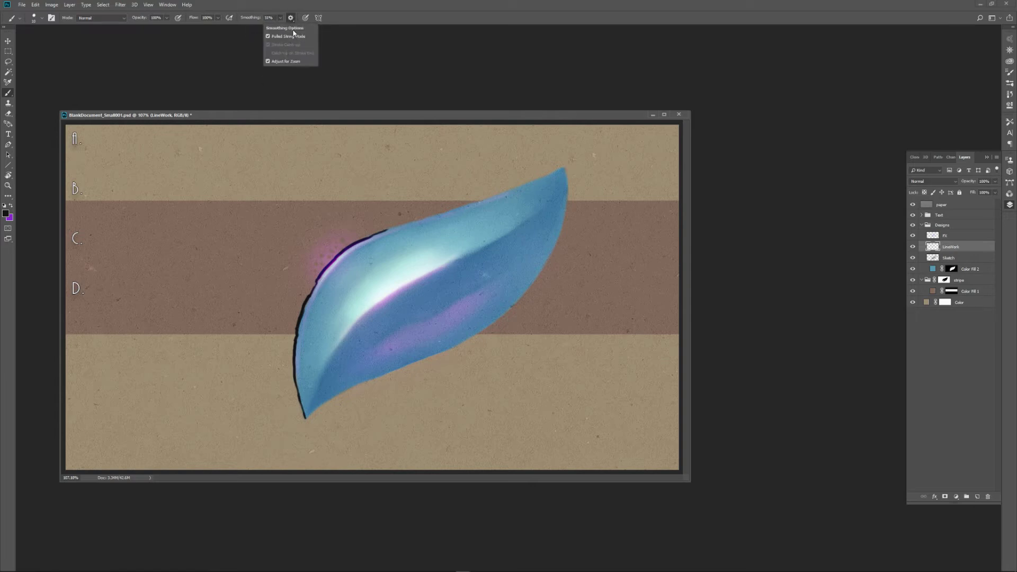
{"action": "left_click", "coordinate": [291, 19]}
Ink the rest of the leaf's outline in black and draw a thin line along its central fold.
{"action": "left_click_drag", "start_coordinate": [387, 228], "coordinate": [588, 155]}
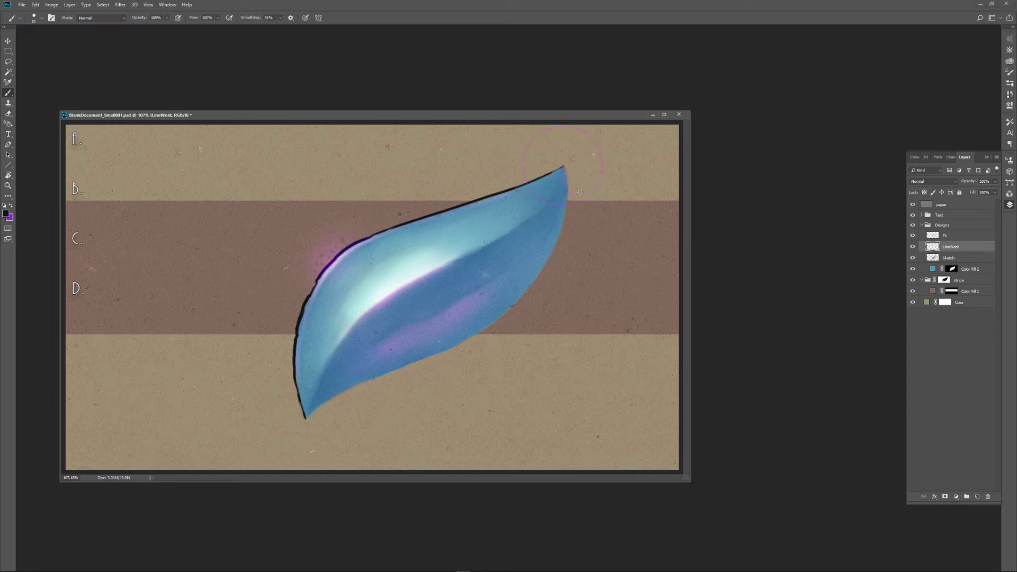
{"action": "mouse_move", "coordinate": [571, 214]}
{"action": "left_mouse_down"}
{"action": "mouse_move", "coordinate": [566, 260]}
{"action": "mouse_move", "coordinate": [543, 289]}
{"action": "mouse_move", "coordinate": [435, 360]}
{"action": "mouse_move", "coordinate": [336, 395]}
{"action": "mouse_move", "coordinate": [290, 428]}
{"action": "left_mouse_up"}
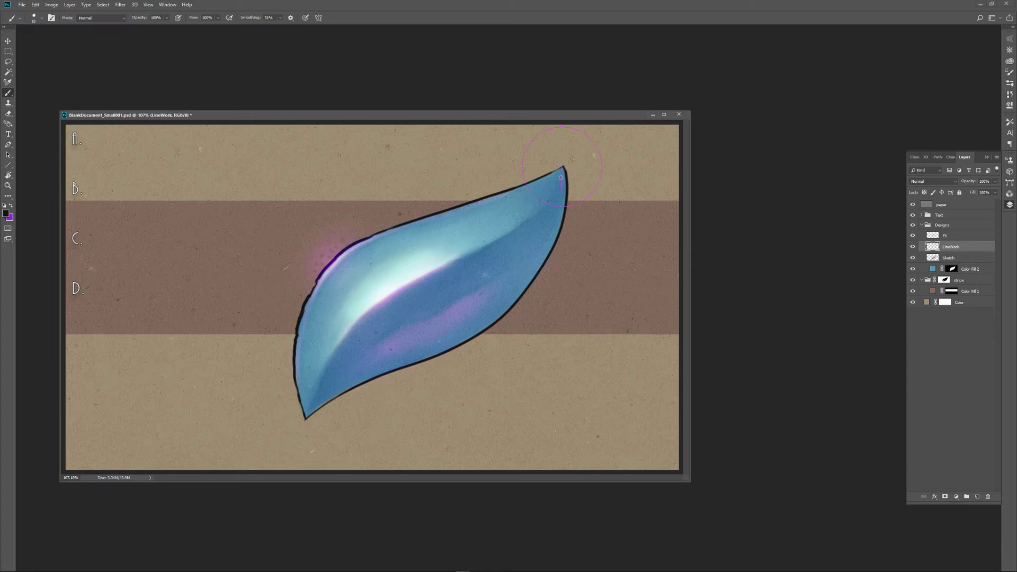
{"action": "mouse_move", "coordinate": [561, 169]}
{"action": "left_mouse_down"}
{"action": "mouse_move", "coordinate": [503, 233]}
{"action": "mouse_move", "coordinate": [424, 265]}
{"action": "mouse_move", "coordinate": [352, 319]}
{"action": "mouse_move", "coordinate": [306, 416]}
{"action": "left_mouse_up"}
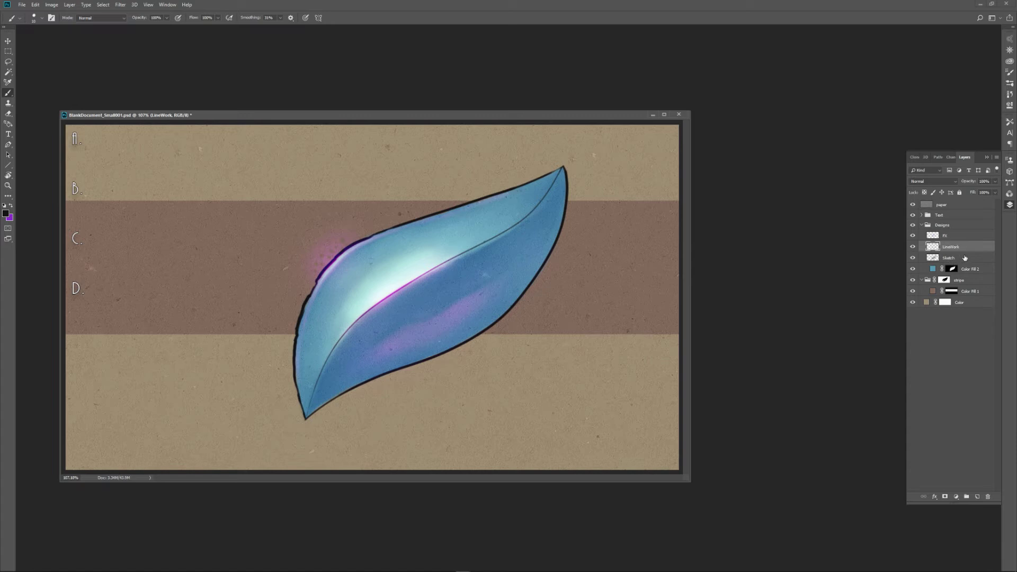
Add a Drop Shadow layer effect to the leaf's Color Fill 2 layer.
{"action": "left_click", "coordinate": [941, 259]}
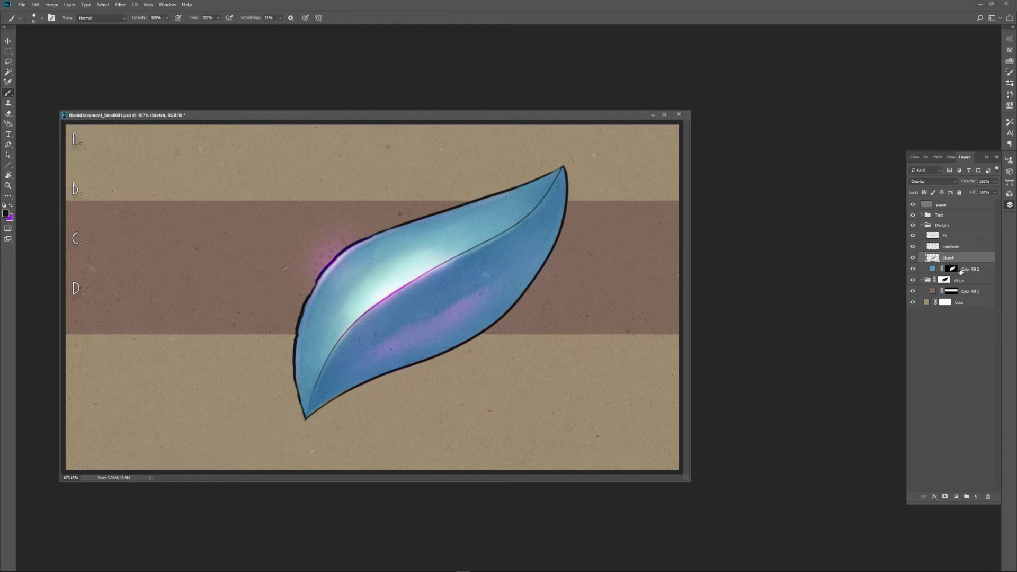
{"action": "left_click", "coordinate": [913, 258]}
{"action": "left_click", "coordinate": [913, 258]}
{"action": "left_click", "coordinate": [932, 270]}
{"action": "right_click", "coordinate": [972, 267]}
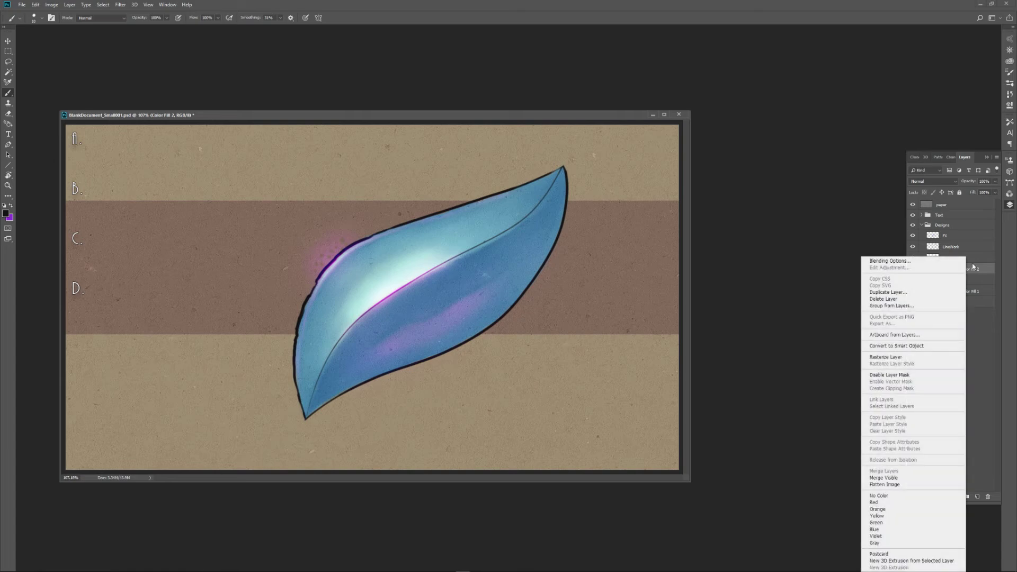
{"action": "left_click", "coordinate": [889, 261]}
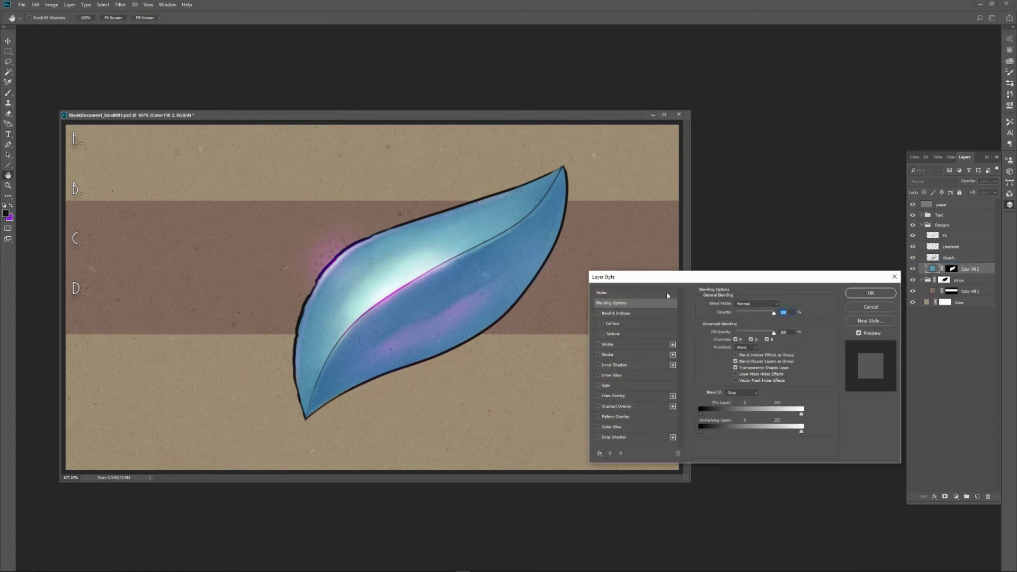
{"action": "left_click_drag", "start_coordinate": [667, 277], "coordinate": [609, 181]}
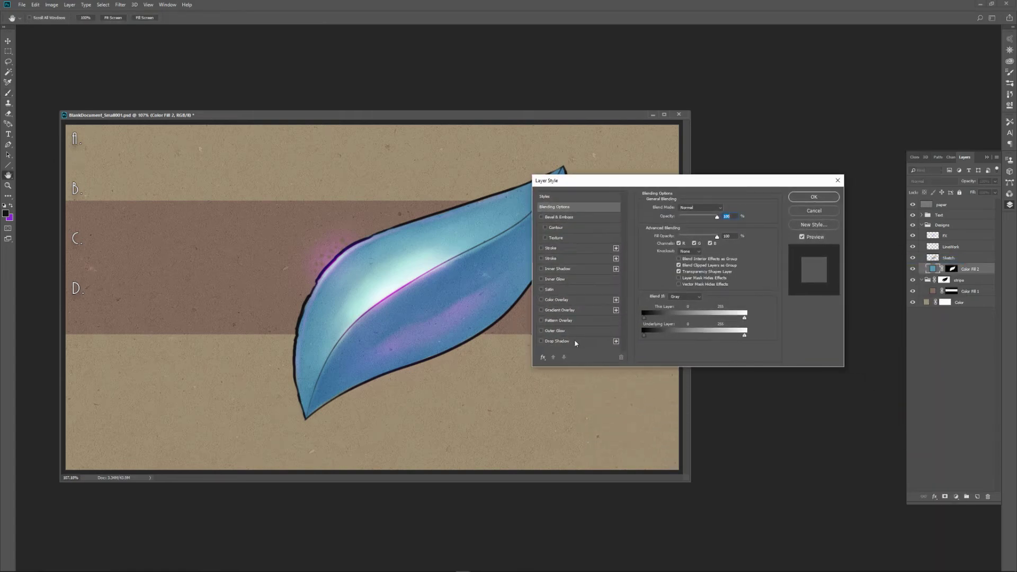
{"action": "left_click", "coordinate": [558, 341]}
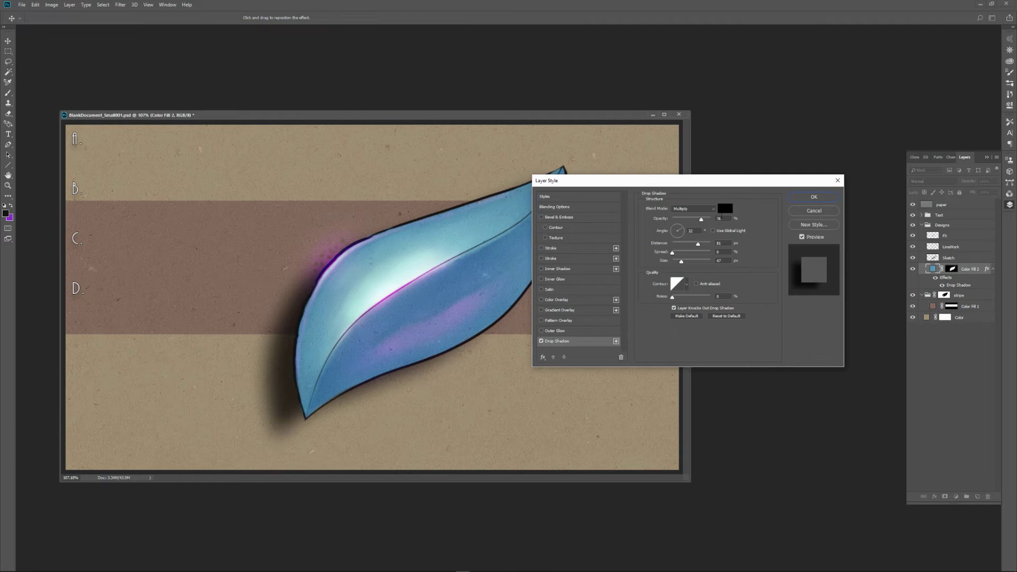
Set the drop shadow's colour to the dark purple 471f54.
{"action": "left_click", "coordinate": [724, 210]}
{"action": "left_click_drag", "start_coordinate": [662, 376], "coordinate": [662, 359]}
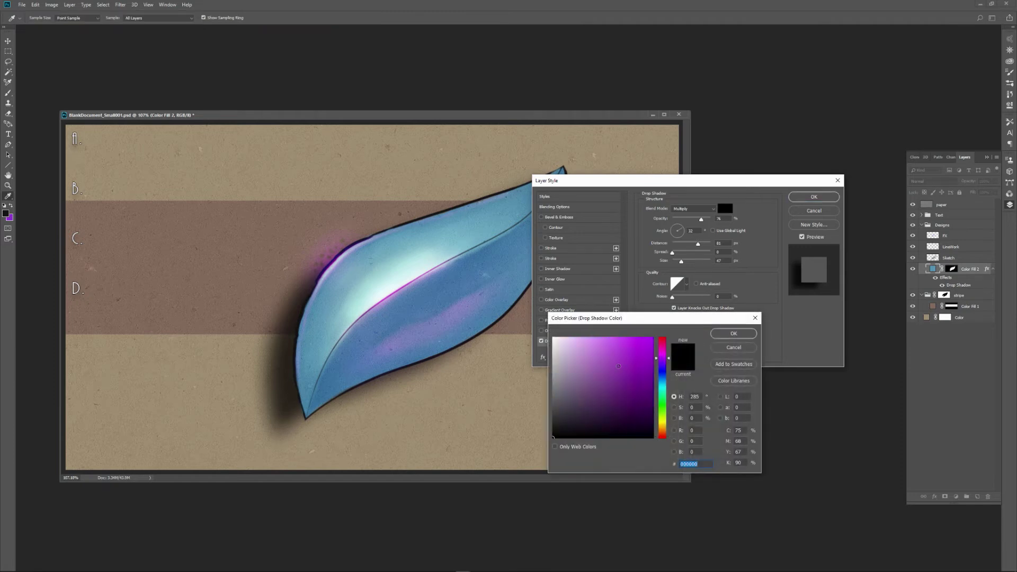
{"action": "left_click", "coordinate": [619, 366]}
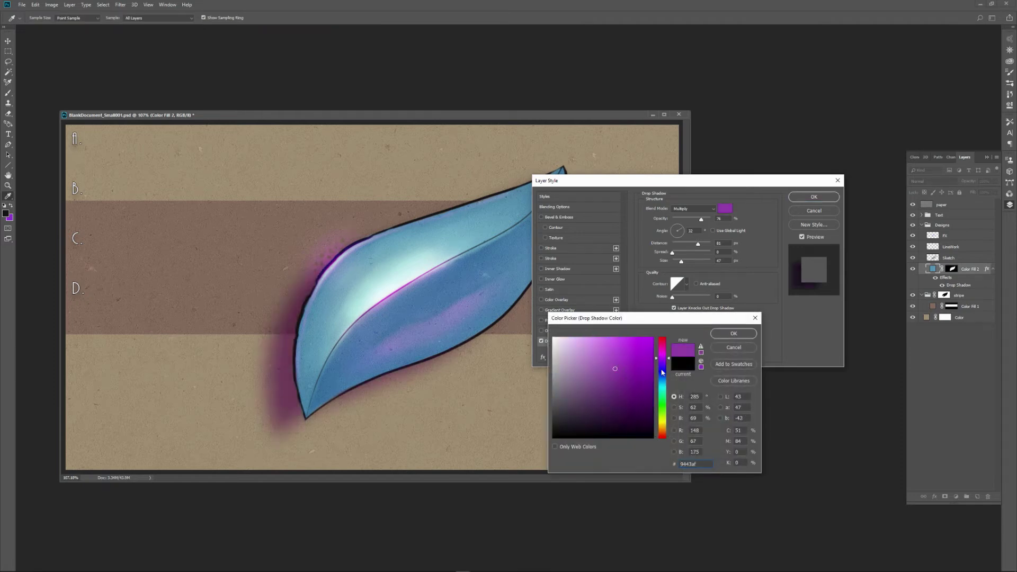
{"action": "left_click", "coordinate": [611, 397]}
{"action": "left_click_drag", "start_coordinate": [611, 416], "coordinate": [616, 404]}
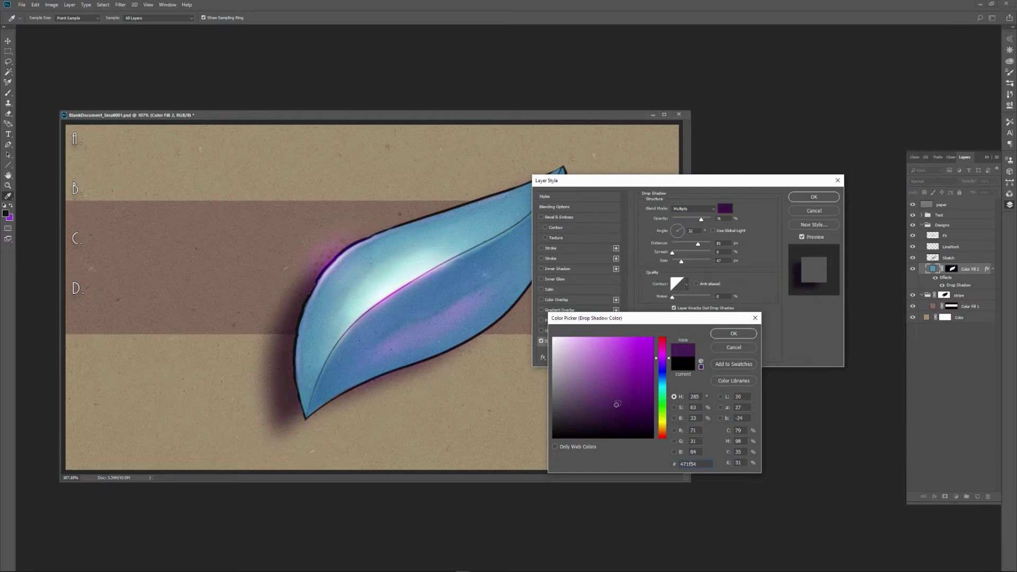
{"action": "left_click", "coordinate": [734, 334]}
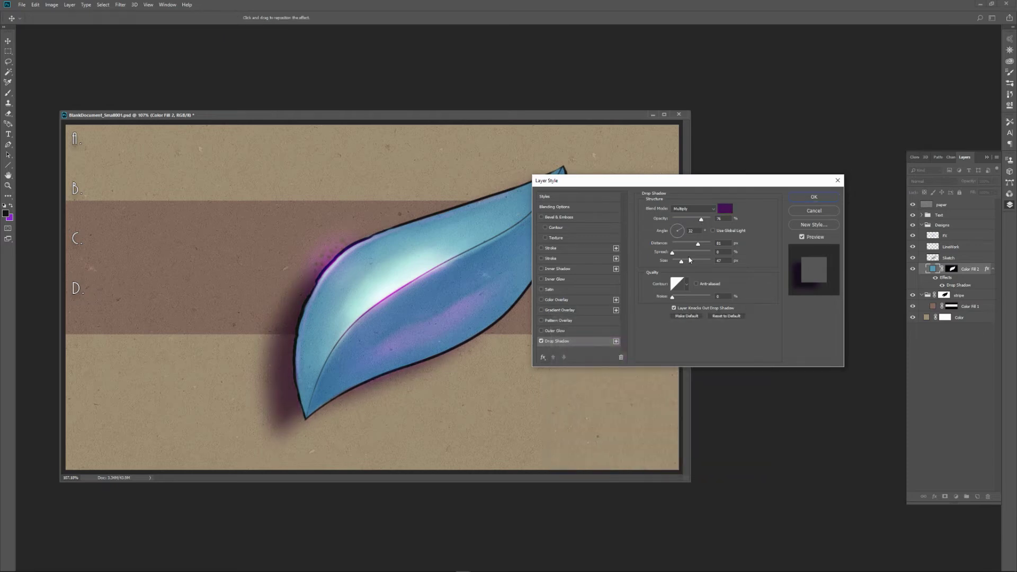
Cast the shadow below and to the right at an angle of 122° with 47% opacity, increasing its distance and reducing its size.
{"action": "left_click", "coordinate": [676, 229]}
{"action": "mouse_move", "coordinate": [675, 229]}
{"action": "left_mouse_down"}
{"action": "mouse_move", "coordinate": [703, 248]}
{"action": "mouse_move", "coordinate": [690, 220]}
{"action": "left_mouse_up"}
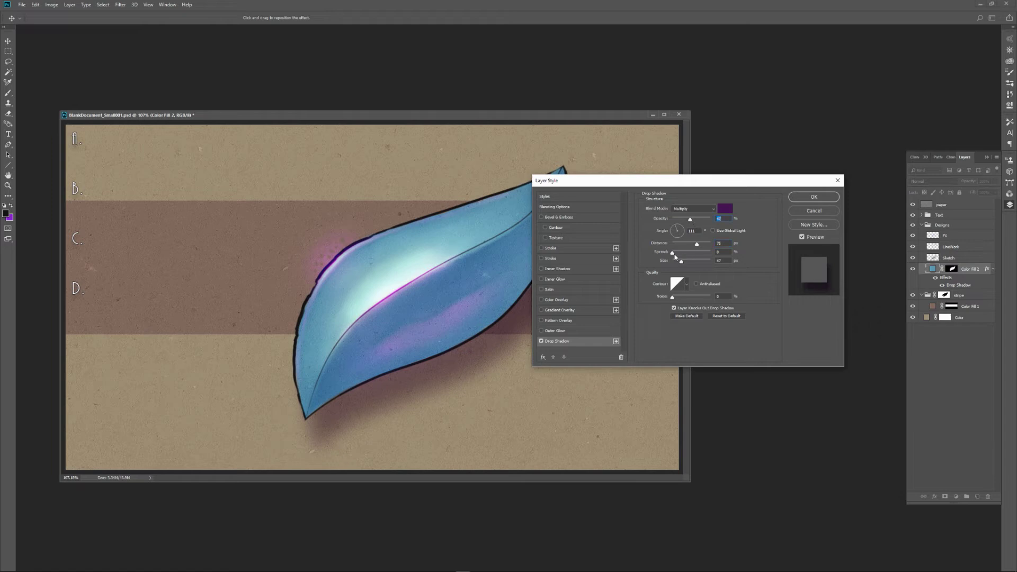
{"action": "left_click_drag", "start_coordinate": [682, 261], "coordinate": [678, 263]}
{"action": "left_click_drag", "start_coordinate": [687, 182], "coordinate": [717, 164]}
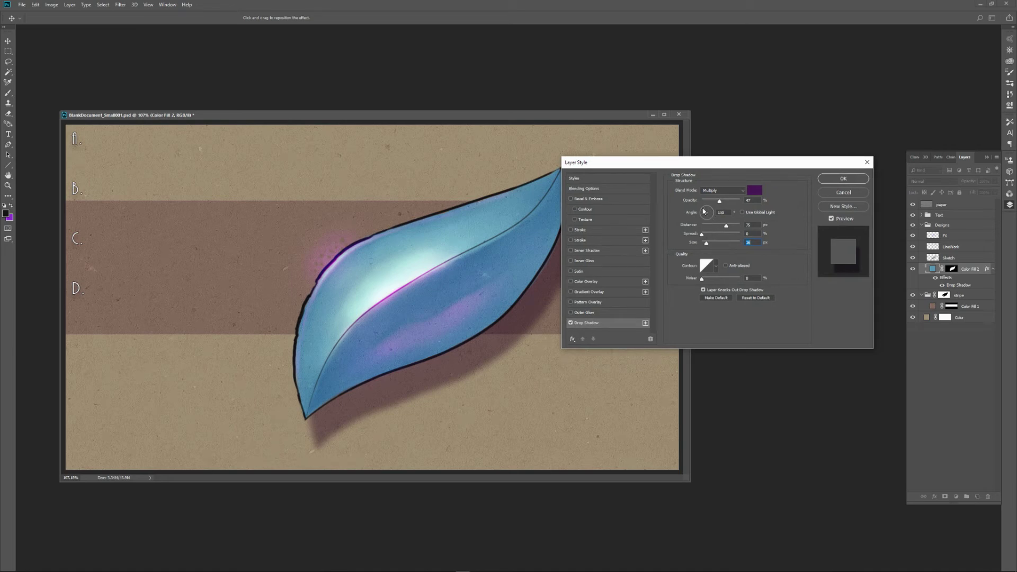
{"action": "left_click_drag", "start_coordinate": [706, 210], "coordinate": [727, 226]}
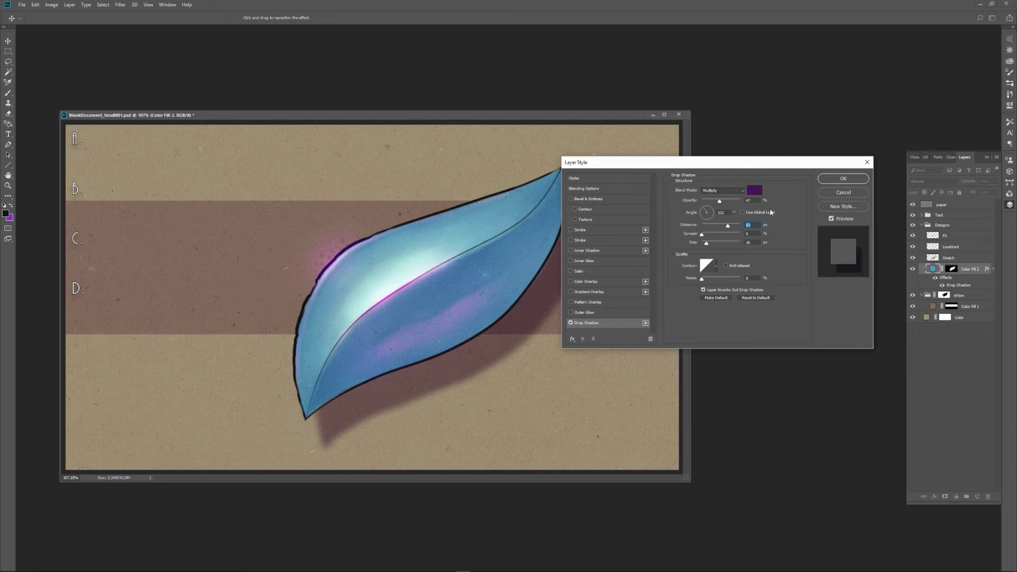
{"action": "key", "text": "Return"}
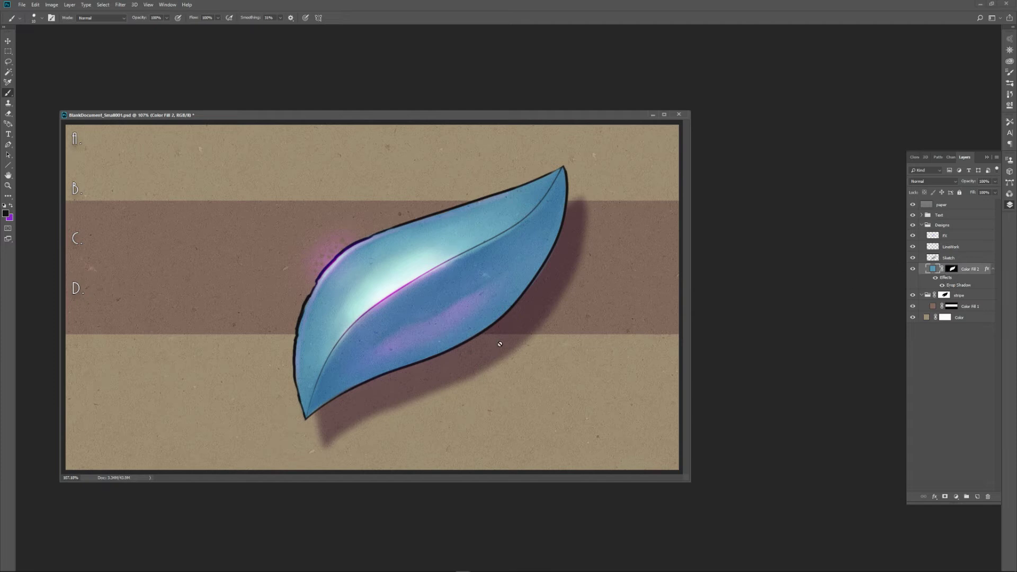
Try a thin white outside stroke at 100% opacity on the Color Fill 2 layer, and switch the stroke off again.
{"action": "right_click", "coordinate": [968, 270]}
{"action": "left_click", "coordinate": [919, 261]}
{"action": "left_click", "coordinate": [571, 240]}
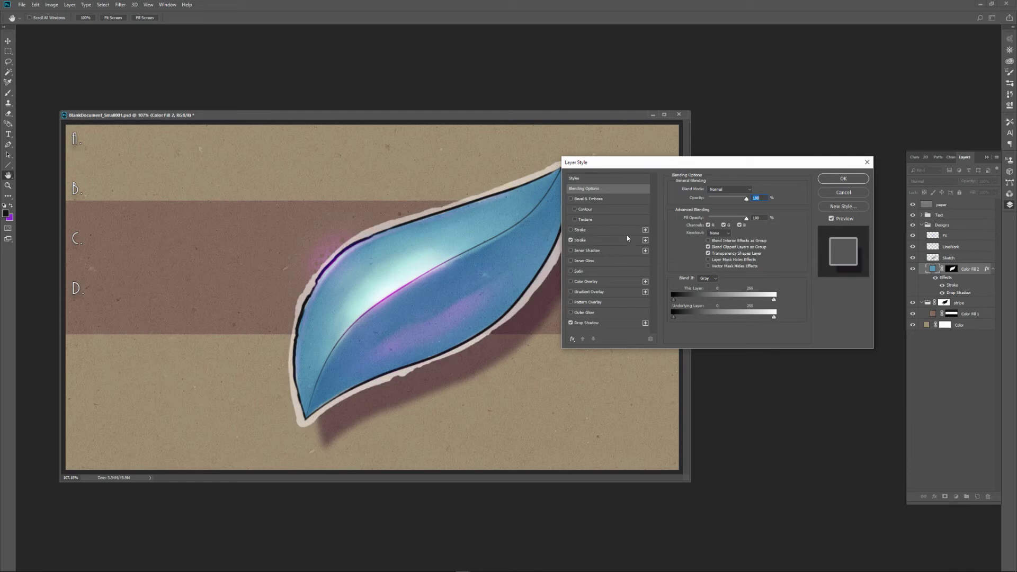
{"action": "left_click", "coordinate": [602, 240]}
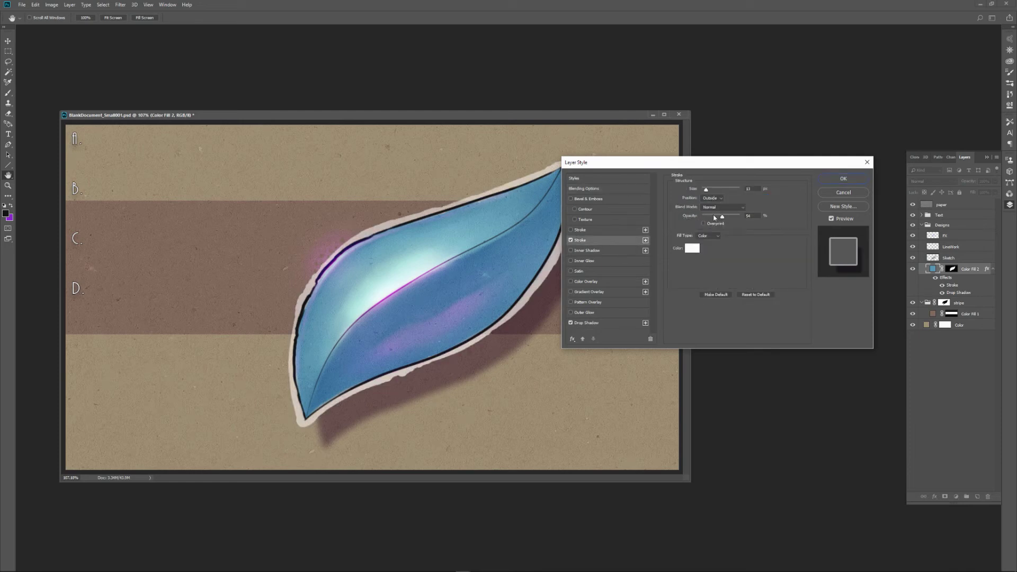
{"action": "mouse_move", "coordinate": [722, 219]}
{"action": "left_mouse_down"}
{"action": "mouse_move", "coordinate": [740, 216]}
{"action": "mouse_move", "coordinate": [704, 189]}
{"action": "mouse_move", "coordinate": [725, 314]}
{"action": "mouse_move", "coordinate": [731, 288]}
{"action": "left_mouse_up"}
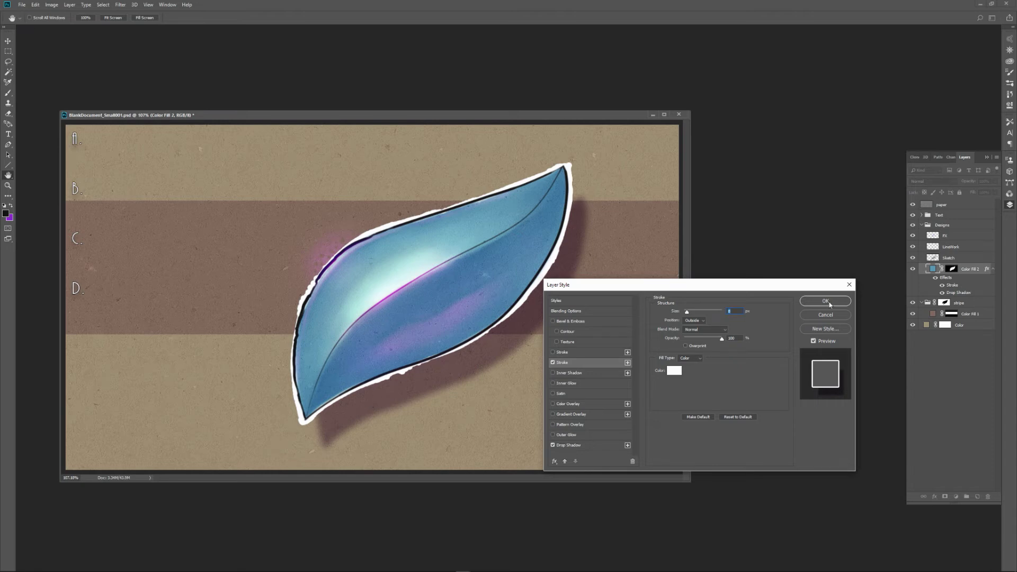
{"action": "left_click", "coordinate": [553, 362]}
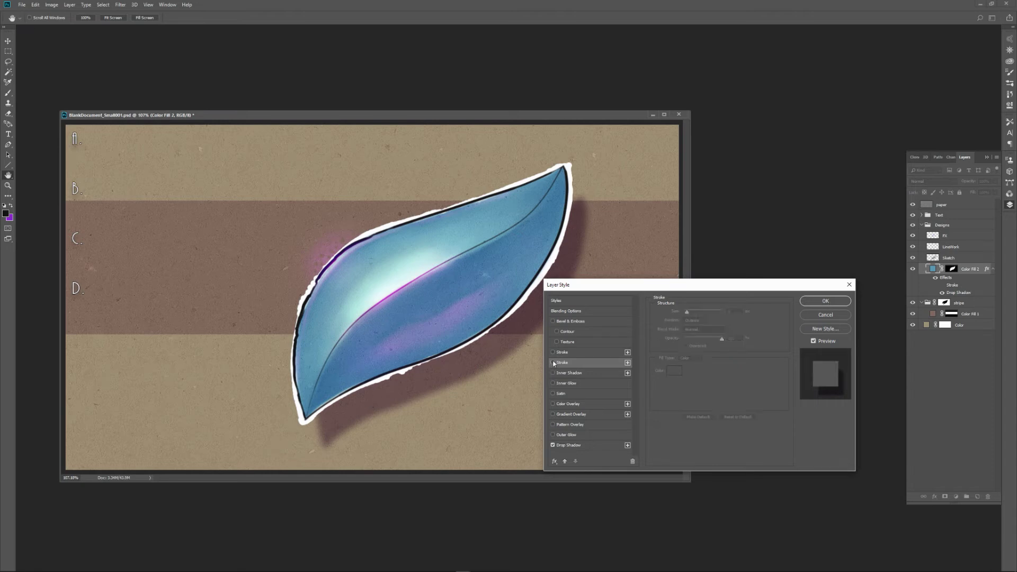
{"action": "left_click", "coordinate": [825, 301]}
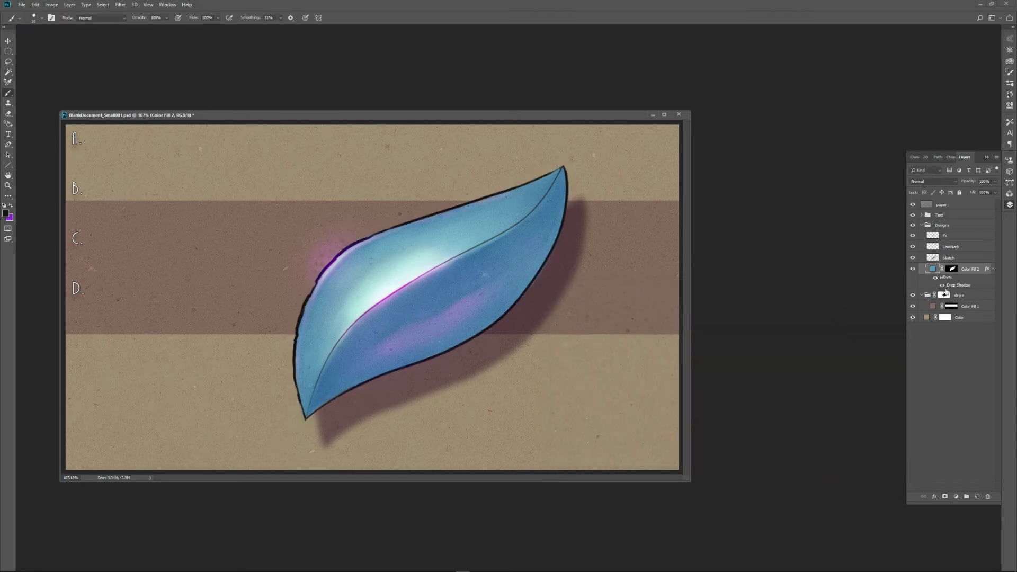
Create a new layer named Outline directly beneath the Color Fill 2 layer.
{"action": "left_click", "coordinate": [977, 497]}
{"action": "left_click_drag", "start_coordinate": [969, 269], "coordinate": [969, 299]}
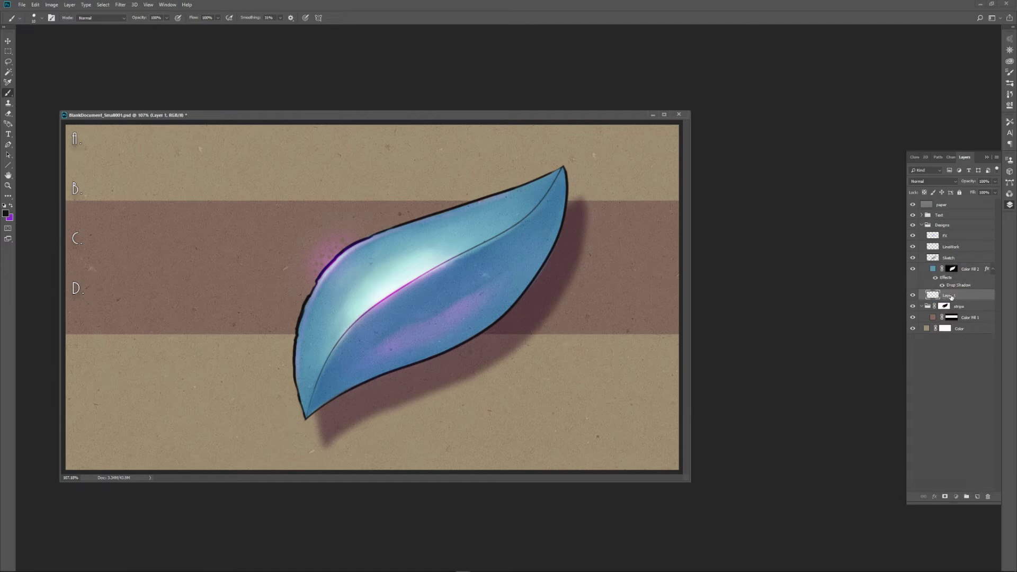
{"action": "double_click", "coordinate": [951, 296]}
{"action": "type", "text": "Outline"}
{"action": "key", "text": "Return"}
Choose the White Highlighter thin brush preset and set its smoothing to 0%, undoing the test stroke.
{"action": "left_click", "coordinate": [19, 22]}
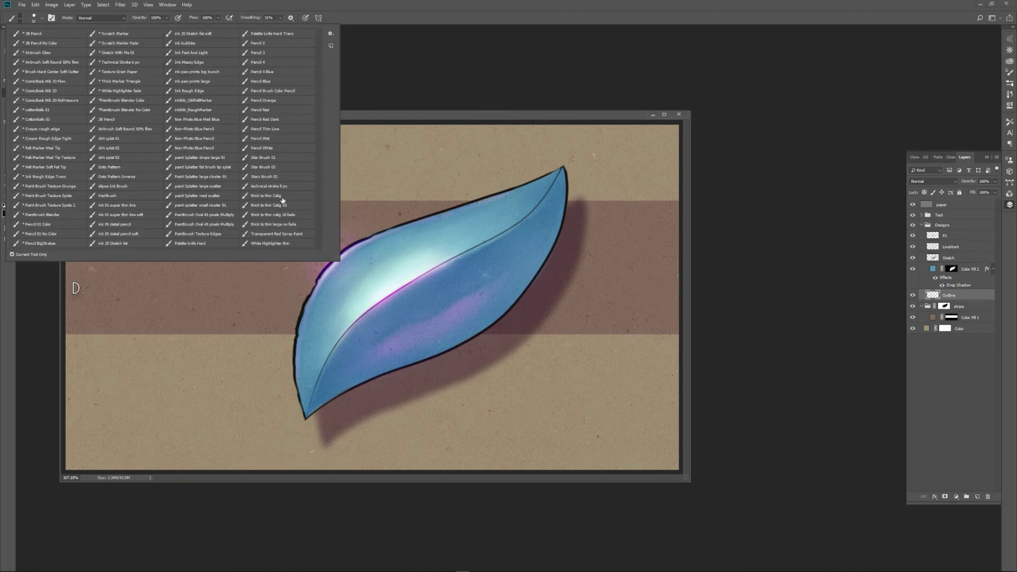
{"action": "left_click", "coordinate": [282, 243]}
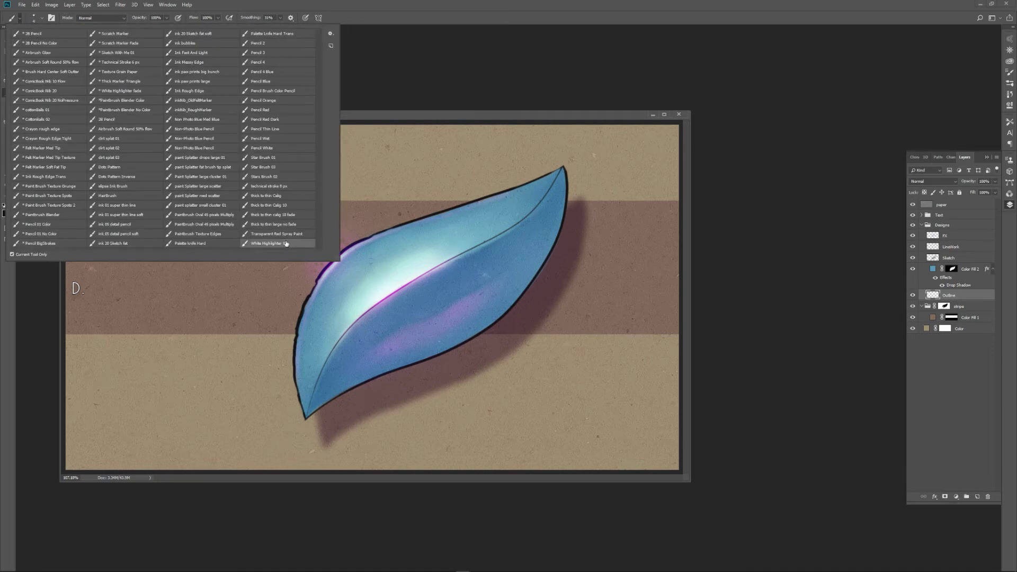
{"action": "left_click", "coordinate": [309, 291]}
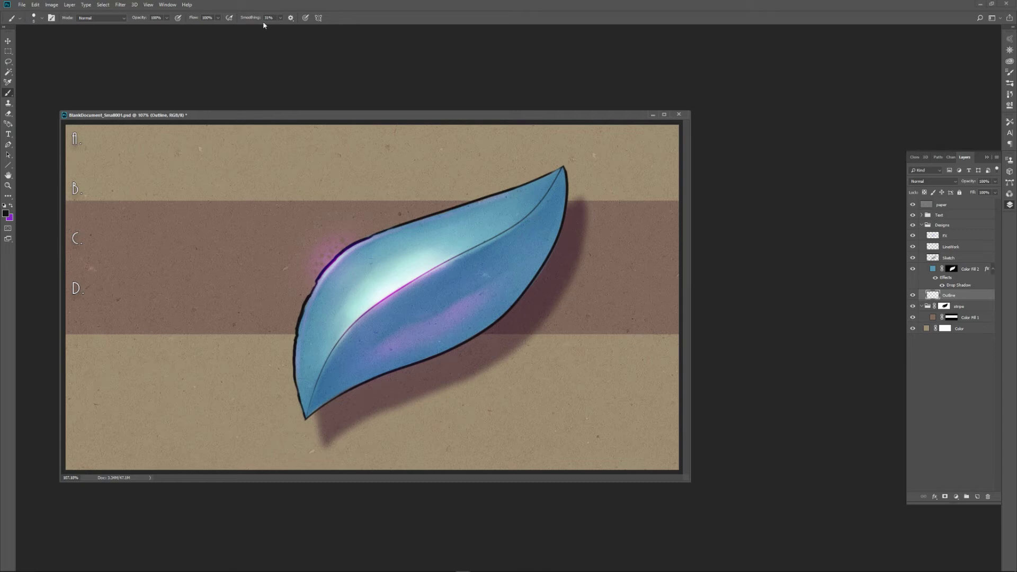
{"action": "left_click", "coordinate": [281, 18]}
{"action": "left_click_drag", "start_coordinate": [304, 300], "coordinate": [307, 291]}
{"action": "key", "text": "ctrl+z"}
Set the foreground colour to white.
{"action": "key", "text": "n"}
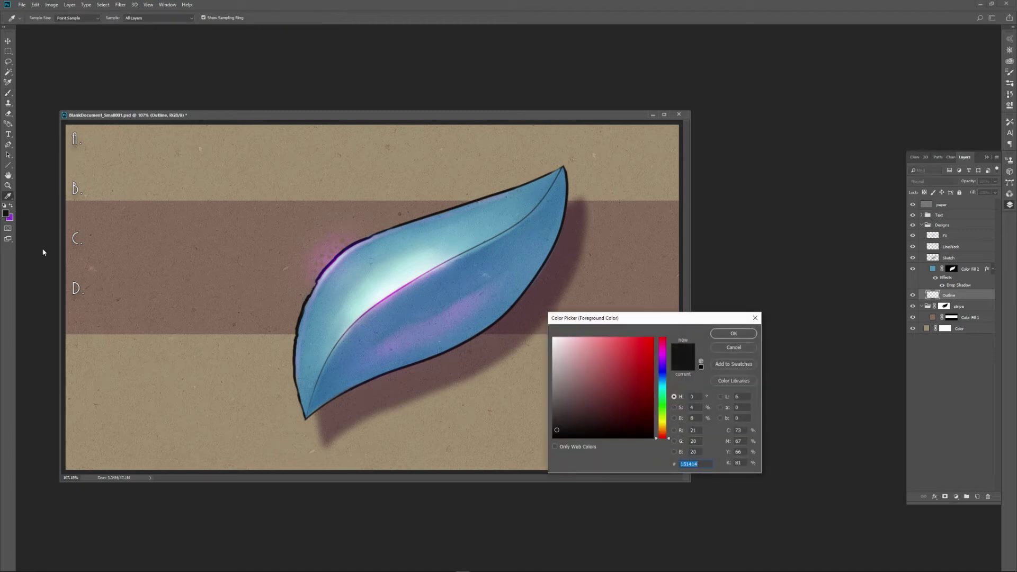
{"action": "left_click_drag", "start_coordinate": [563, 355], "coordinate": [551, 336]}
{"action": "left_click", "coordinate": [723, 334]}
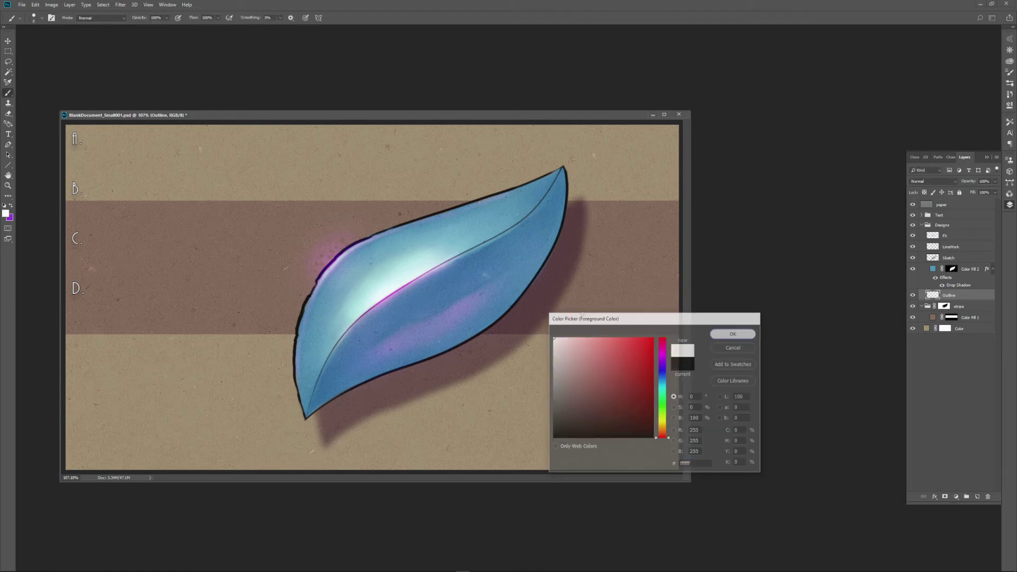
{"action": "left_click", "coordinate": [6, 216]}
{"action": "left_click", "coordinate": [734, 334]}
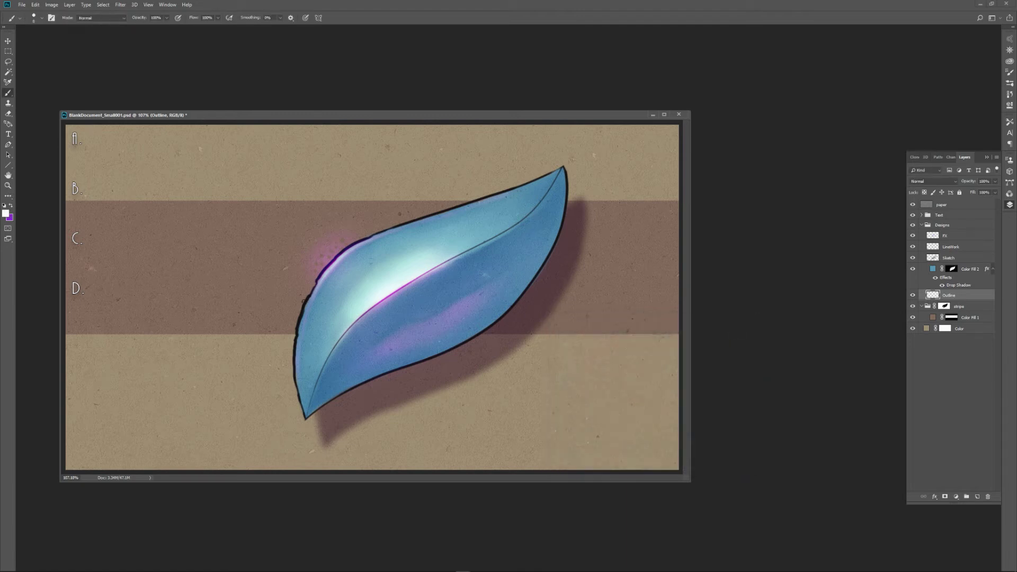
Paint a white highlight line outside the leaf's black outline, along its upper and left edges from tip to tip.
{"action": "mouse_move", "coordinate": [301, 308]}
{"action": "left_mouse_down"}
{"action": "mouse_move", "coordinate": [350, 242]}
{"action": "mouse_move", "coordinate": [562, 166]}
{"action": "left_mouse_up"}
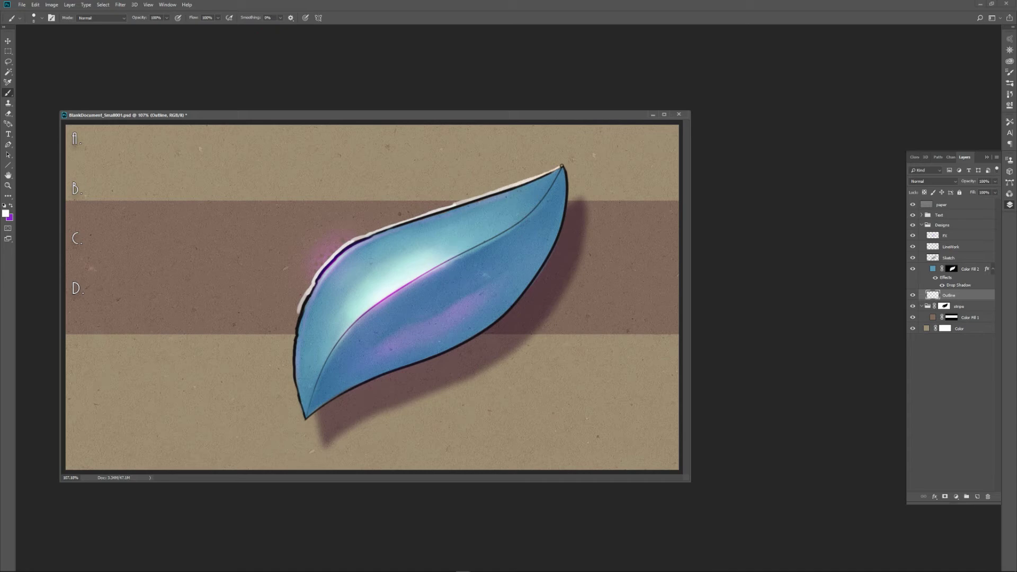
{"action": "mouse_move", "coordinate": [298, 309]}
{"action": "left_mouse_down"}
{"action": "mouse_move", "coordinate": [290, 363]}
{"action": "mouse_move", "coordinate": [302, 416]}
{"action": "mouse_move", "coordinate": [293, 344]}
{"action": "left_mouse_up"}
{"action": "left_click_drag", "start_coordinate": [294, 335], "coordinate": [312, 290]}
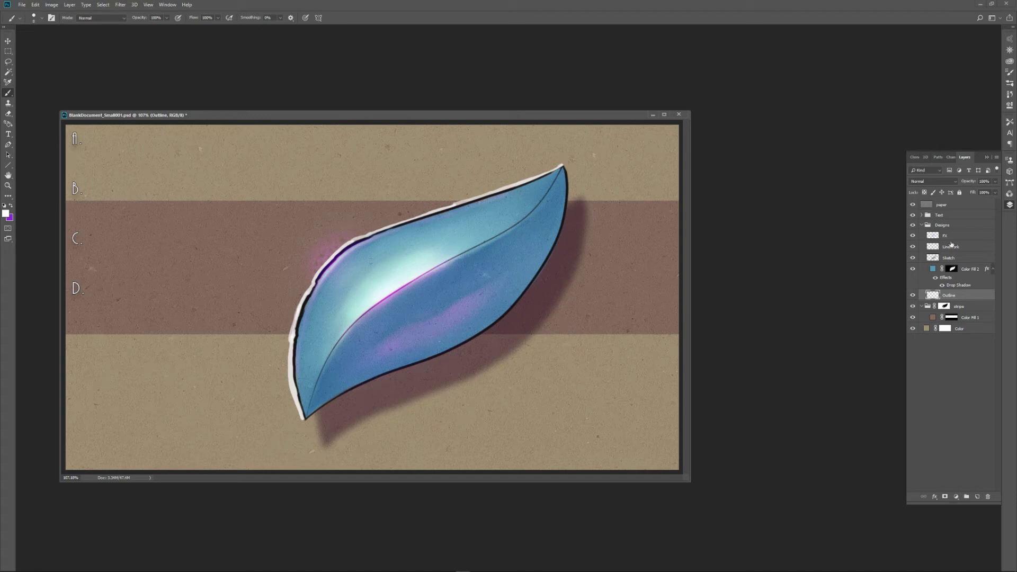
Add a new layer above the FX layer and choose the Airbrush Soft Round 50% flow brush preset.
{"action": "left_click", "coordinate": [965, 235]}
{"action": "left_click", "coordinate": [977, 496]}
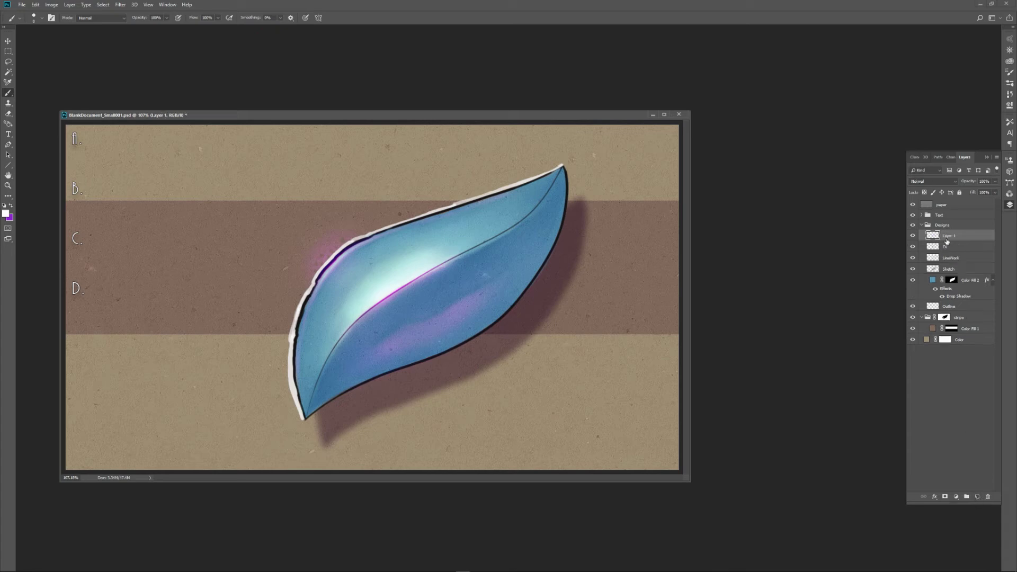
{"action": "left_click", "coordinate": [36, 19]}
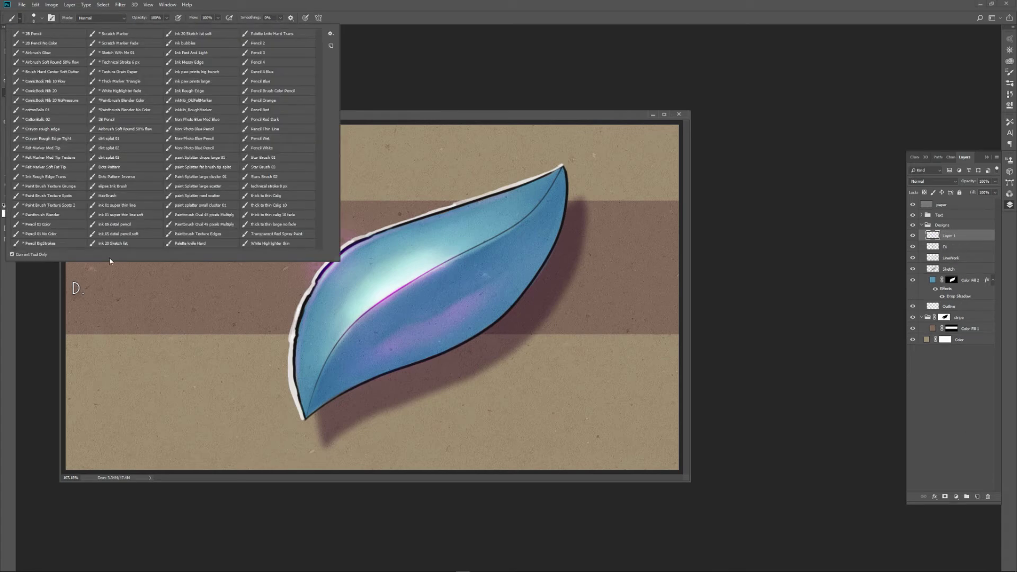
{"action": "left_click", "coordinate": [67, 63]}
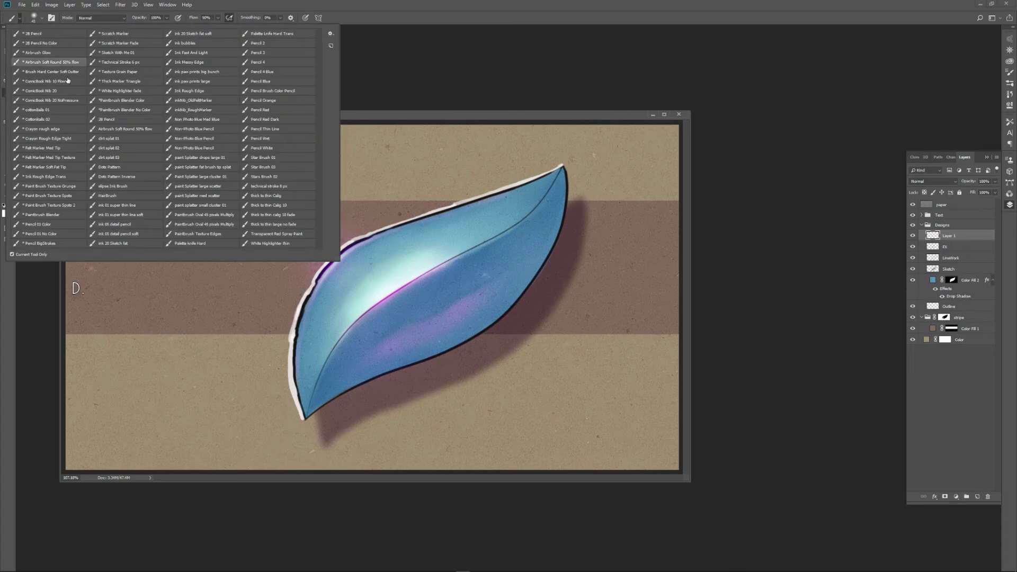
{"action": "left_click", "coordinate": [364, 117]}
Set the foreground colour to the near-black 151516.
{"action": "left_click", "coordinate": [6, 214]}
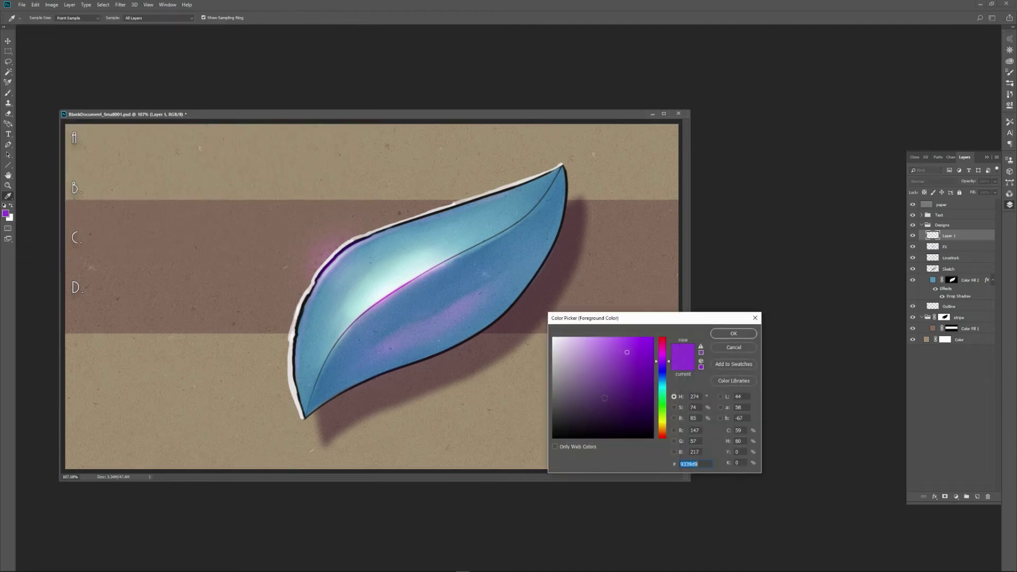
{"action": "left_click_drag", "start_coordinate": [605, 397], "coordinate": [558, 429]}
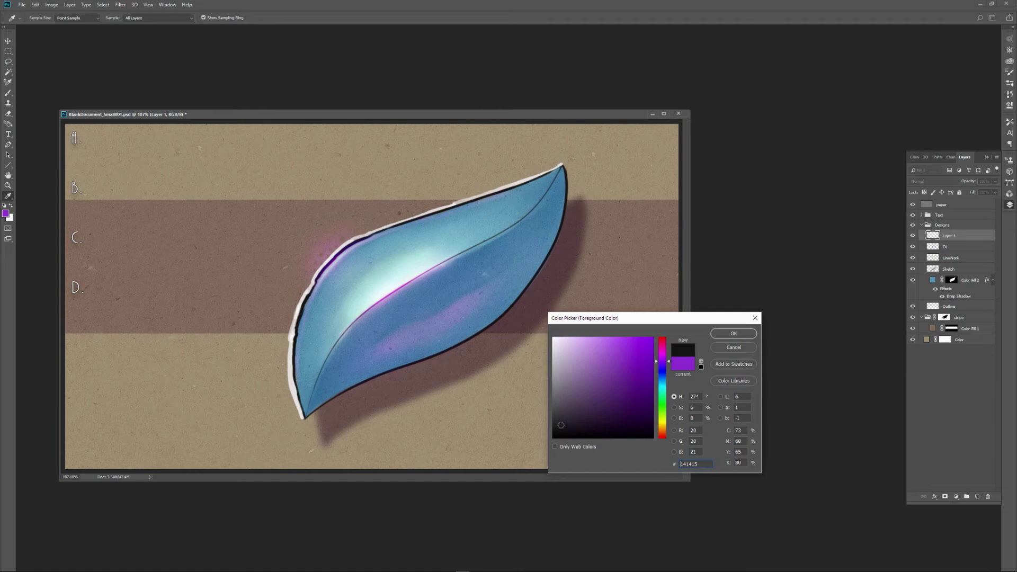
{"action": "left_click", "coordinate": [721, 334]}
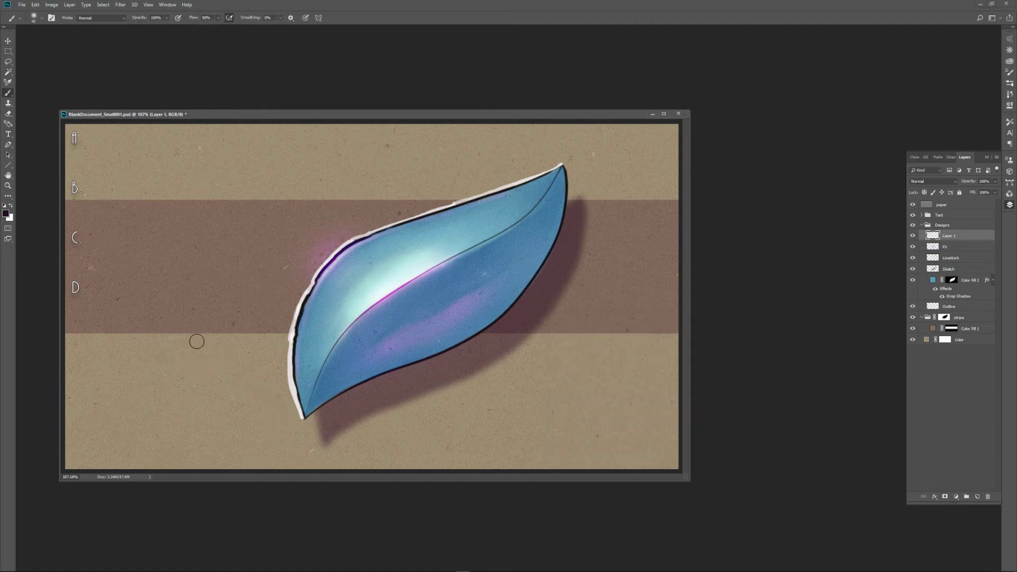
Sketch a rough head with circle, jaw, ear and neck in soft dark strokes left of the leaf, using a smaller brush after the circle.
{"action": "mouse_move", "coordinate": [190, 342]}
{"action": "left_mouse_down"}
{"action": "mouse_move", "coordinate": [182, 404]}
{"action": "mouse_move", "coordinate": [200, 339]}
{"action": "mouse_move", "coordinate": [165, 396]}
{"action": "mouse_move", "coordinate": [223, 351]}
{"action": "mouse_move", "coordinate": [152, 368]}
{"action": "mouse_move", "coordinate": [221, 386]}
{"action": "mouse_move", "coordinate": [173, 346]}
{"action": "mouse_move", "coordinate": [209, 389]}
{"action": "left_mouse_up"}
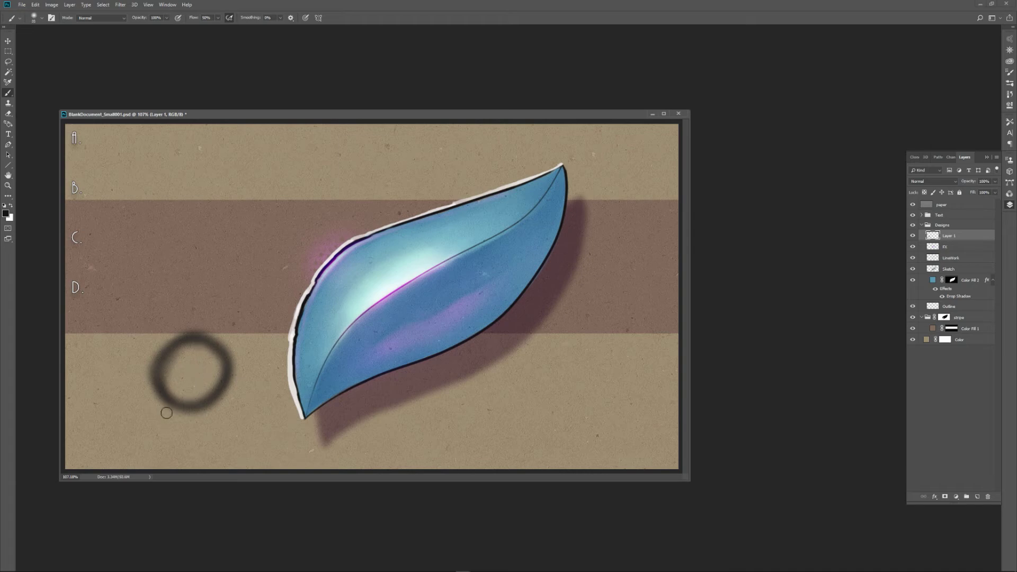
{"action": "key", "text": "bracketleft"}
{"action": "key", "text": "bracketleft"}
{"action": "mouse_move", "coordinate": [155, 373]}
{"action": "left_mouse_down"}
{"action": "mouse_move", "coordinate": [184, 436]}
{"action": "mouse_move", "coordinate": [170, 434]}
{"action": "mouse_move", "coordinate": [154, 371]}
{"action": "mouse_move", "coordinate": [173, 434]}
{"action": "mouse_move", "coordinate": [225, 401]}
{"action": "mouse_move", "coordinate": [208, 342]}
{"action": "mouse_move", "coordinate": [169, 421]}
{"action": "mouse_move", "coordinate": [224, 388]}
{"action": "mouse_move", "coordinate": [196, 388]}
{"action": "mouse_move", "coordinate": [220, 401]}
{"action": "mouse_move", "coordinate": [190, 393]}
{"action": "mouse_move", "coordinate": [222, 388]}
{"action": "mouse_move", "coordinate": [157, 425]}
{"action": "mouse_move", "coordinate": [147, 394]}
{"action": "mouse_move", "coordinate": [150, 433]}
{"action": "mouse_move", "coordinate": [175, 443]}
{"action": "mouse_move", "coordinate": [221, 413]}
{"action": "mouse_move", "coordinate": [168, 439]}
{"action": "mouse_move", "coordinate": [149, 434]}
{"action": "mouse_move", "coordinate": [156, 364]}
{"action": "mouse_move", "coordinate": [202, 340]}
{"action": "mouse_move", "coordinate": [221, 389]}
{"action": "left_mouse_up"}
{"action": "left_click_drag", "start_coordinate": [177, 432], "coordinate": [176, 408]}
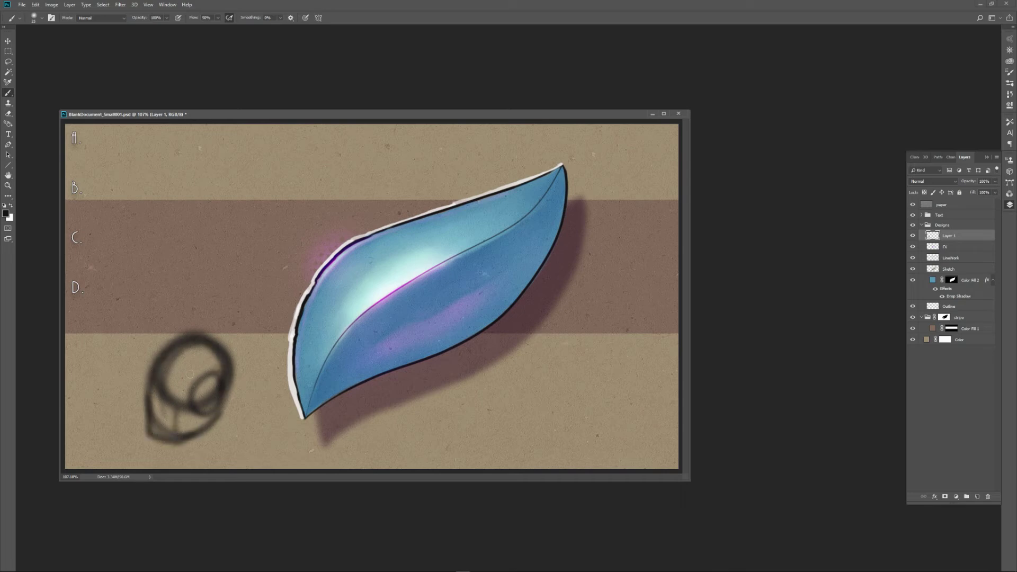
{"action": "mouse_move", "coordinate": [190, 374]}
{"action": "left_mouse_down"}
{"action": "mouse_move", "coordinate": [228, 360]}
{"action": "mouse_move", "coordinate": [204, 402]}
{"action": "left_mouse_up"}
{"action": "mouse_move", "coordinate": [203, 453]}
{"action": "left_mouse_down"}
{"action": "mouse_move", "coordinate": [245, 423]}
{"action": "mouse_move", "coordinate": [223, 385]}
{"action": "left_mouse_up"}
{"action": "mouse_move", "coordinate": [224, 385]}
{"action": "left_mouse_down"}
{"action": "mouse_move", "coordinate": [243, 426]}
{"action": "mouse_move", "coordinate": [218, 451]}
{"action": "mouse_move", "coordinate": [244, 428]}
{"action": "left_mouse_up"}
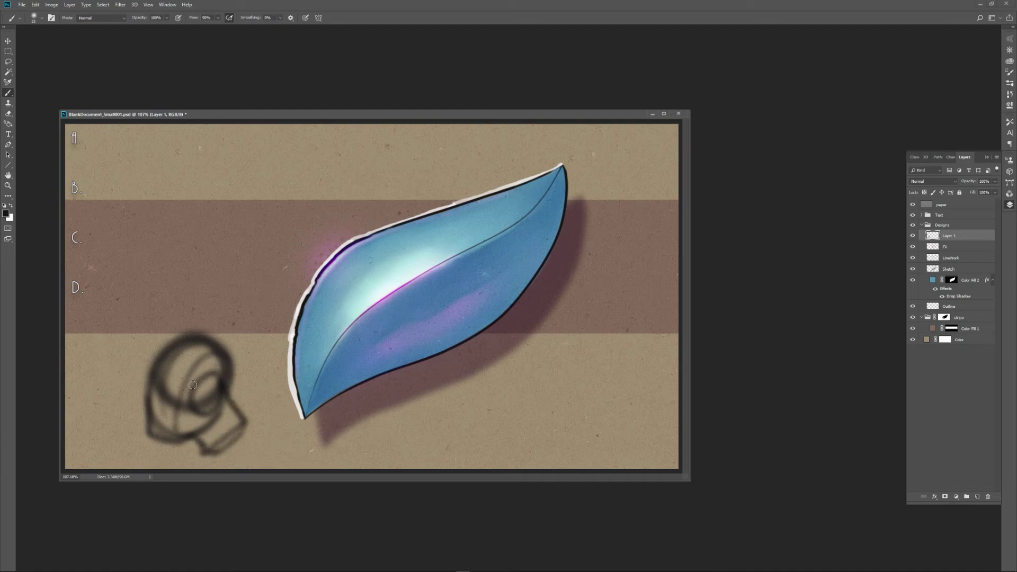
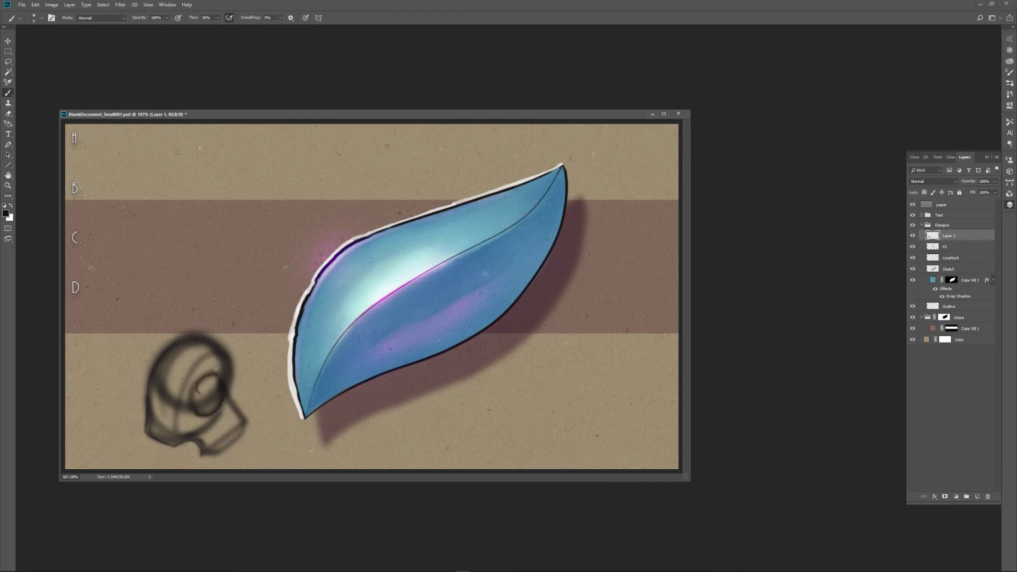
Add dark detail strokes to the neck, jaw and face edge of the soft head sketch.
{"action": "left_click_drag", "start_coordinate": [202, 453], "coordinate": [218, 412]}
{"action": "left_click_drag", "start_coordinate": [213, 454], "coordinate": [236, 408]}
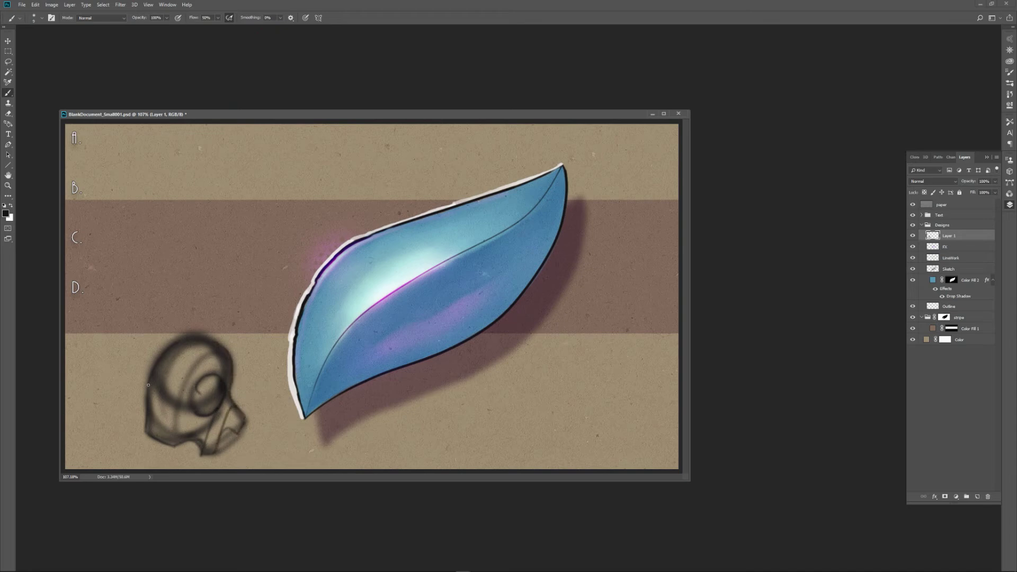
{"action": "left_click_drag", "start_coordinate": [147, 376], "coordinate": [180, 341]}
Try the brush presets 2B Pencil No Color and 2B Pencil in turn.
{"action": "left_click", "coordinate": [20, 19]}
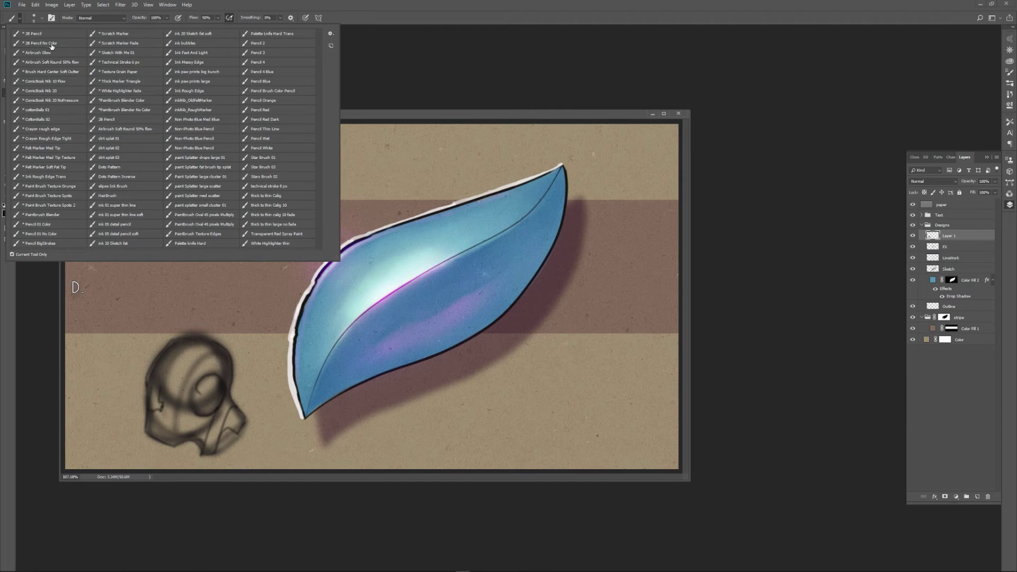
{"action": "left_click", "coordinate": [55, 44]}
{"action": "left_click", "coordinate": [393, 119]}
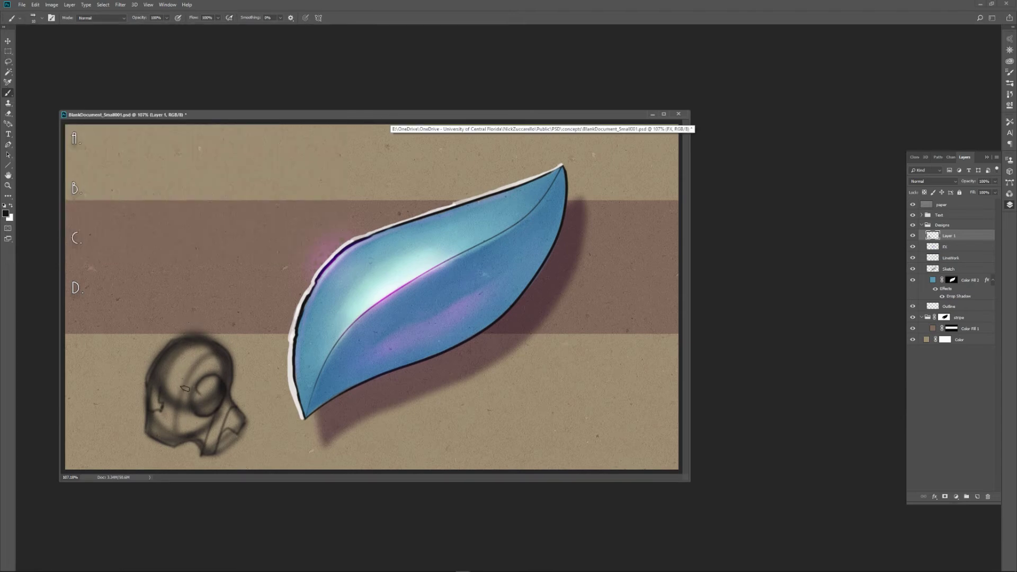
{"action": "left_click", "coordinate": [21, 18]}
{"action": "left_click", "coordinate": [33, 34]}
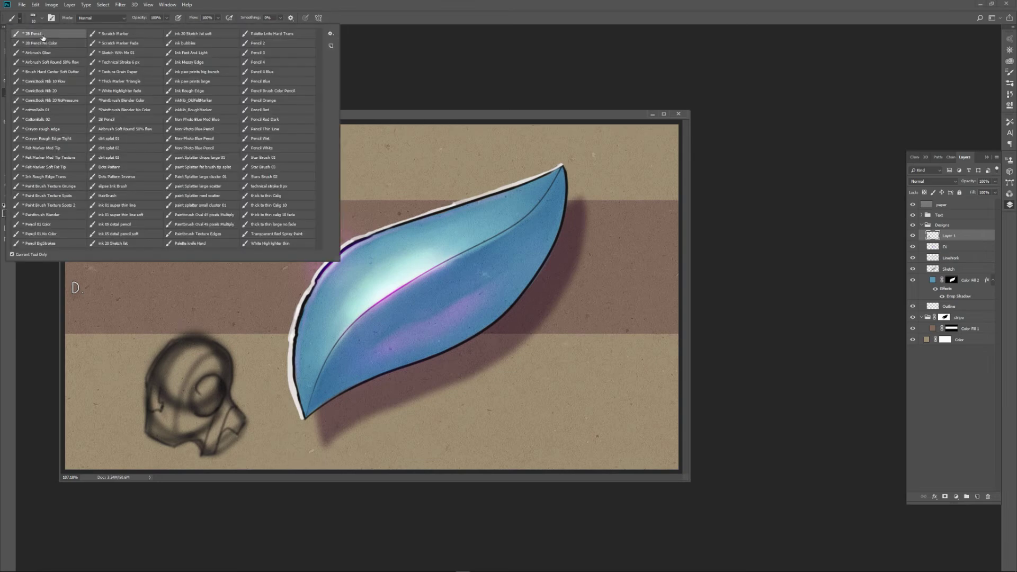
{"action": "left_click", "coordinate": [167, 373]}
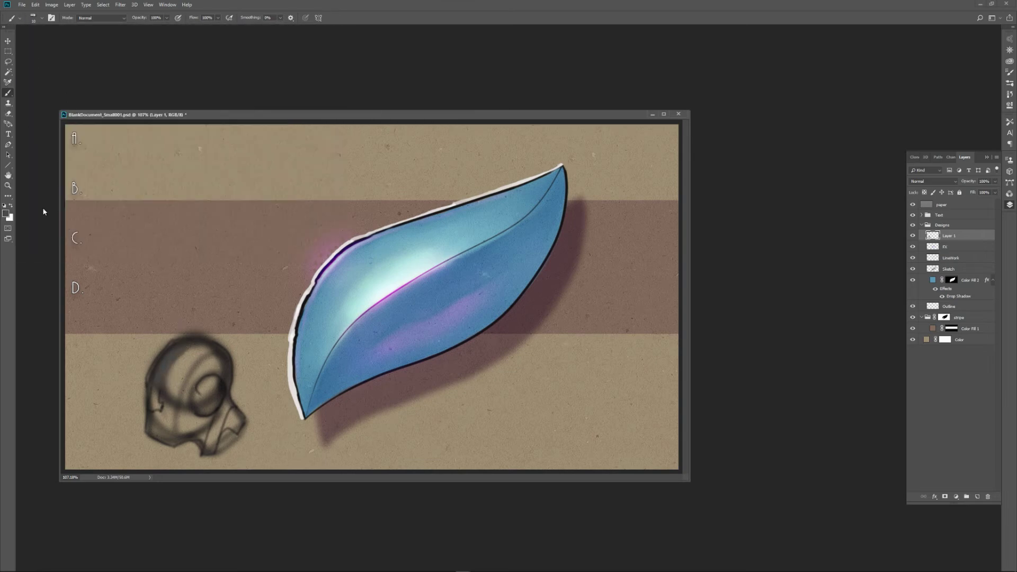
Set the foreground colour to bright red and choose the 2B Pencil No Color brush preset.
{"action": "left_click", "coordinate": [5, 214]}
{"action": "left_click_drag", "start_coordinate": [662, 353], "coordinate": [663, 336]}
{"action": "left_click_drag", "start_coordinate": [652, 340], "coordinate": [660, 333]}
{"action": "left_click", "coordinate": [734, 333]}
{"action": "key", "text": "b"}
{"action": "left_click", "coordinate": [21, 19]}
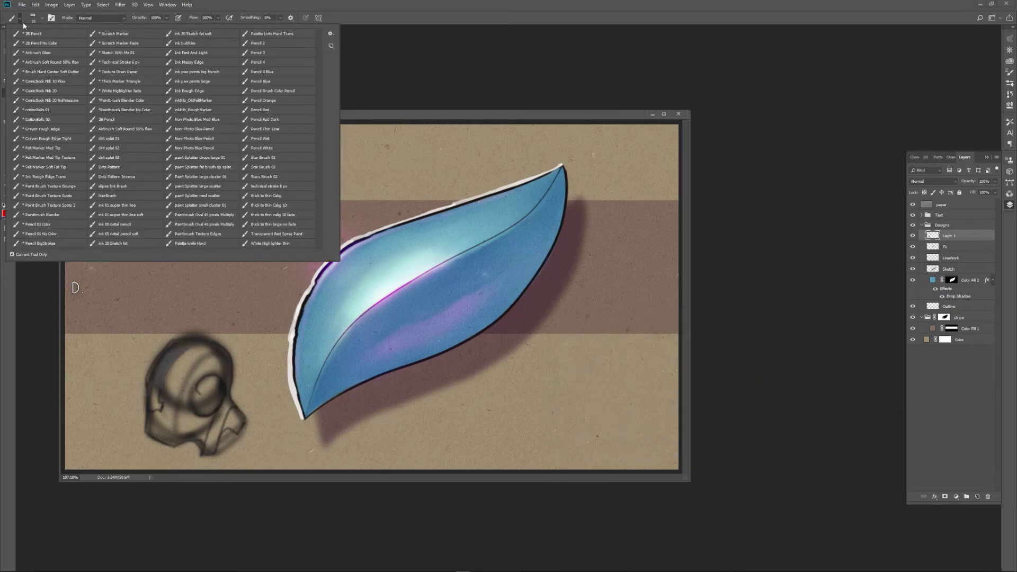
{"action": "left_click", "coordinate": [62, 44]}
Paint red accents on the sketched head's forehead, face edge, ear and neck, and smudge them into soft shading.
{"action": "left_click_drag", "start_coordinate": [160, 375], "coordinate": [161, 365]}
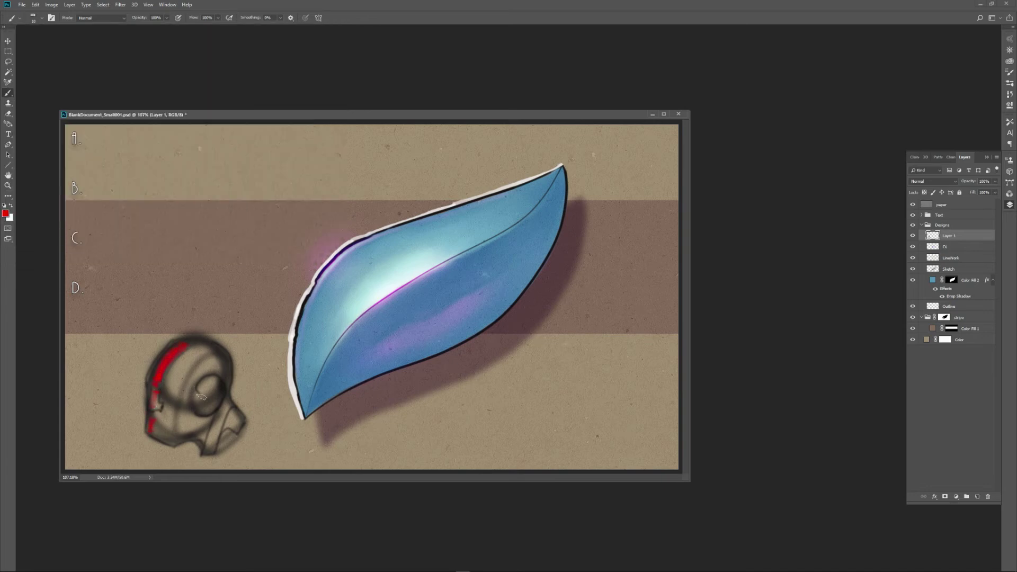
{"action": "mouse_move", "coordinate": [200, 391]}
{"action": "left_mouse_down"}
{"action": "mouse_move", "coordinate": [215, 381]}
{"action": "mouse_move", "coordinate": [207, 401]}
{"action": "mouse_move", "coordinate": [181, 397]}
{"action": "mouse_move", "coordinate": [218, 446]}
{"action": "left_mouse_up"}
{"action": "left_click", "coordinate": [192, 375]}
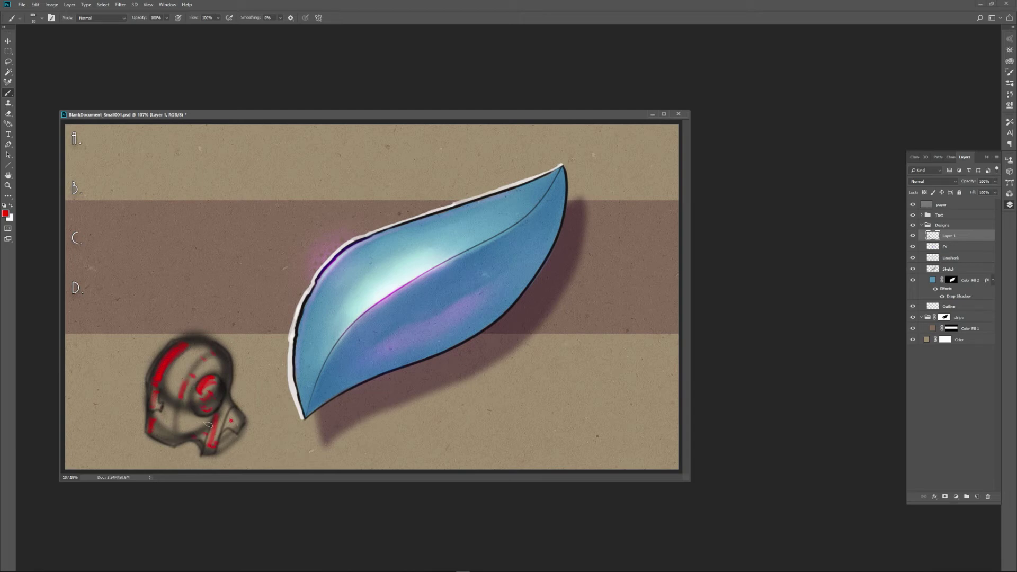
{"action": "key", "text": "r"}
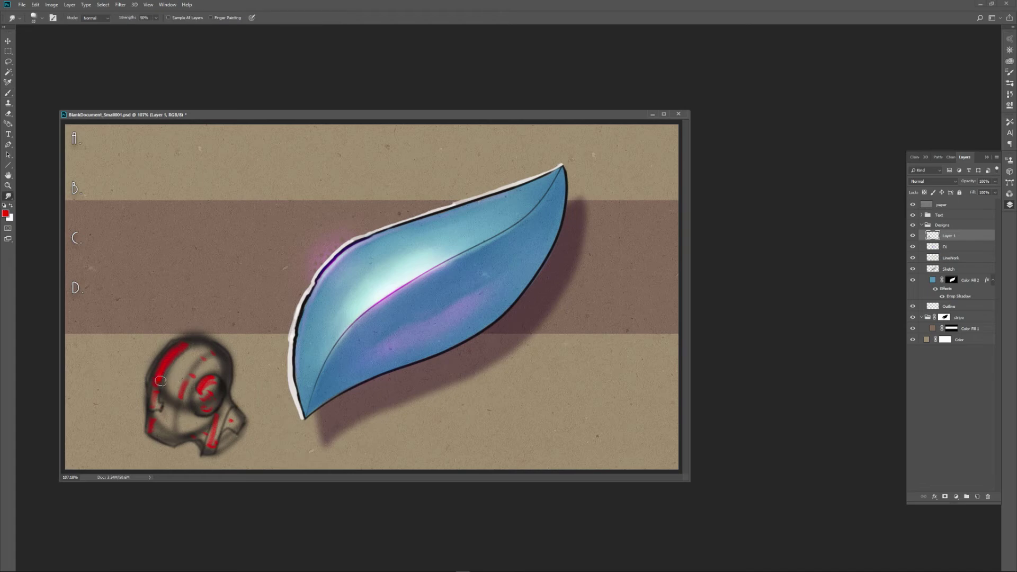
{"action": "mouse_move", "coordinate": [160, 381]}
{"action": "left_mouse_down"}
{"action": "mouse_move", "coordinate": [196, 346]}
{"action": "mouse_move", "coordinate": [174, 387]}
{"action": "mouse_move", "coordinate": [158, 390]}
{"action": "mouse_move", "coordinate": [153, 428]}
{"action": "mouse_move", "coordinate": [162, 435]}
{"action": "mouse_move", "coordinate": [170, 400]}
{"action": "mouse_move", "coordinate": [202, 361]}
{"action": "mouse_move", "coordinate": [197, 399]}
{"action": "mouse_move", "coordinate": [210, 382]}
{"action": "mouse_move", "coordinate": [205, 401]}
{"action": "mouse_move", "coordinate": [214, 393]}
{"action": "mouse_move", "coordinate": [219, 417]}
{"action": "mouse_move", "coordinate": [202, 433]}
{"action": "mouse_move", "coordinate": [169, 416]}
{"action": "mouse_move", "coordinate": [178, 381]}
{"action": "mouse_move", "coordinate": [212, 354]}
{"action": "mouse_move", "coordinate": [176, 352]}
{"action": "mouse_move", "coordinate": [202, 346]}
{"action": "mouse_move", "coordinate": [154, 378]}
{"action": "mouse_move", "coordinate": [178, 372]}
{"action": "mouse_move", "coordinate": [174, 391]}
{"action": "mouse_move", "coordinate": [209, 429]}
{"action": "mouse_move", "coordinate": [230, 423]}
{"action": "mouse_move", "coordinate": [220, 412]}
{"action": "mouse_move", "coordinate": [207, 447]}
{"action": "mouse_move", "coordinate": [205, 421]}
{"action": "mouse_move", "coordinate": [178, 425]}
{"action": "mouse_move", "coordinate": [175, 409]}
{"action": "mouse_move", "coordinate": [158, 415]}
{"action": "mouse_move", "coordinate": [171, 382]}
{"action": "mouse_move", "coordinate": [186, 389]}
{"action": "mouse_move", "coordinate": [208, 365]}
{"action": "mouse_move", "coordinate": [162, 379]}
{"action": "mouse_move", "coordinate": [208, 358]}
{"action": "mouse_move", "coordinate": [188, 387]}
{"action": "mouse_move", "coordinate": [221, 373]}
{"action": "mouse_move", "coordinate": [198, 345]}
{"action": "left_mouse_up"}
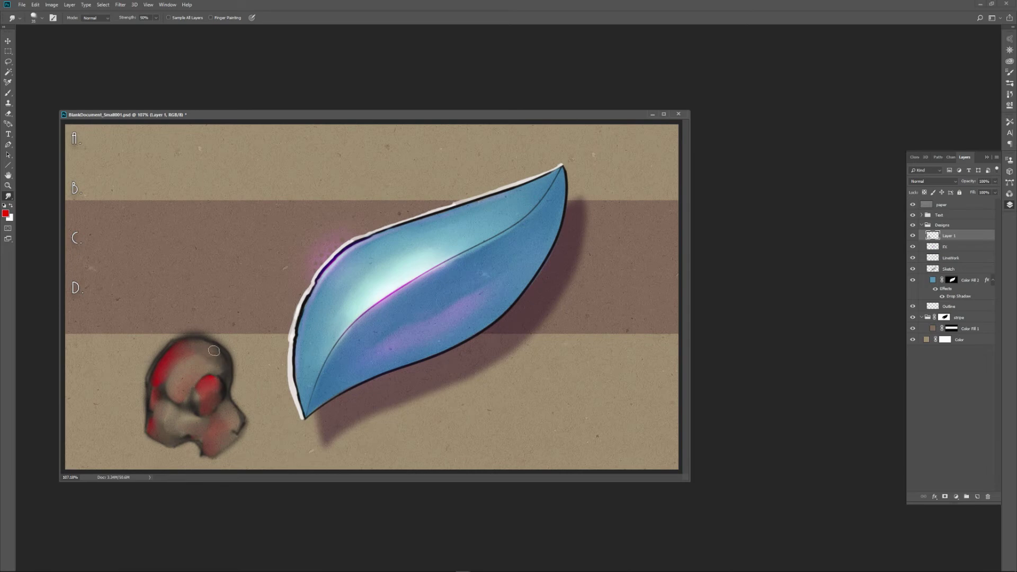
Paint white highlights on the head's forehead, face edge, ear and cheek, and smudge the cheek highlight.
{"action": "key", "text": "x"}
{"action": "key", "text": "b"}
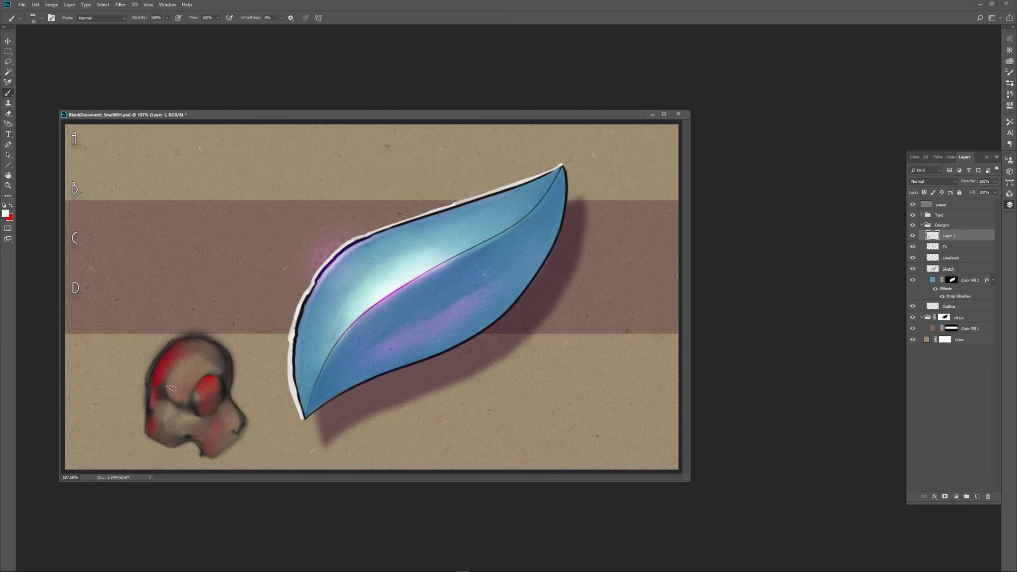
{"action": "left_click_drag", "start_coordinate": [152, 377], "coordinate": [170, 351]}
{"action": "left_click_drag", "start_coordinate": [155, 388], "coordinate": [154, 415]}
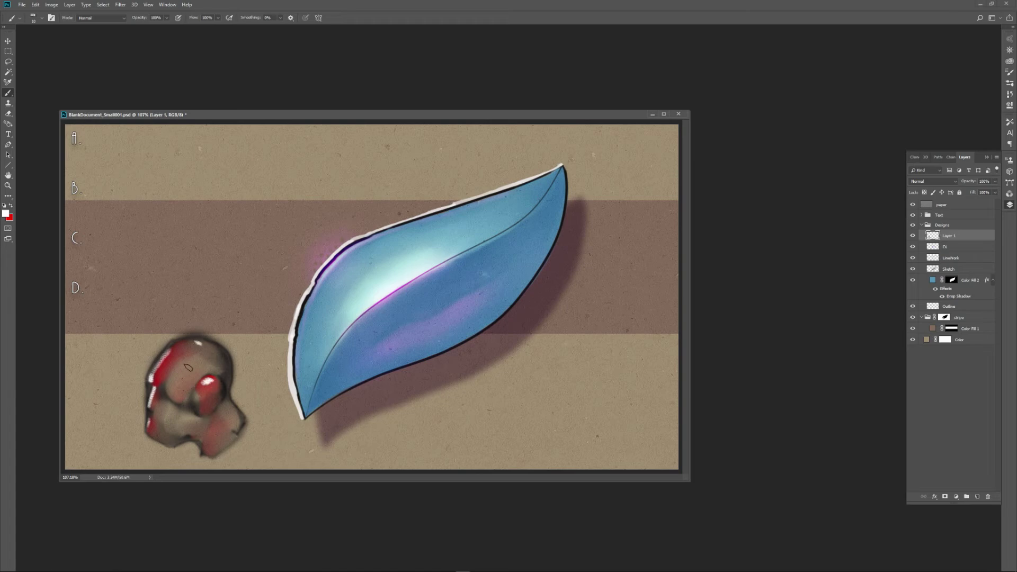
{"action": "left_click_drag", "start_coordinate": [168, 416], "coordinate": [170, 407]}
{"action": "key", "text": "r"}
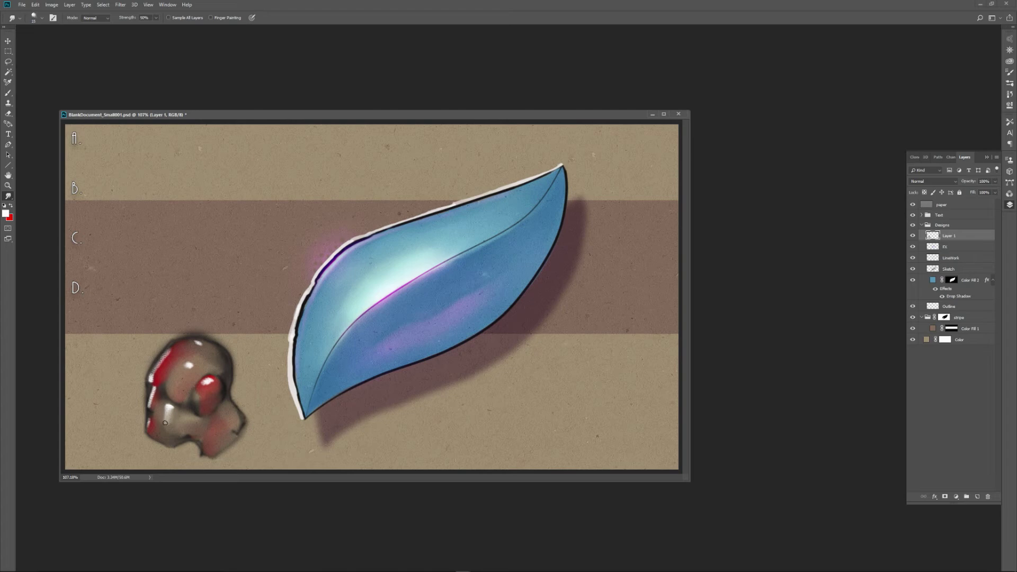
{"action": "left_click_drag", "start_coordinate": [176, 412], "coordinate": [166, 413]}
Sketch a second head with ear, jaw and neck in white above the first, using the Felt Marker Med Tip brush preset.
{"action": "key", "text": "b"}
{"action": "left_click", "coordinate": [20, 20]}
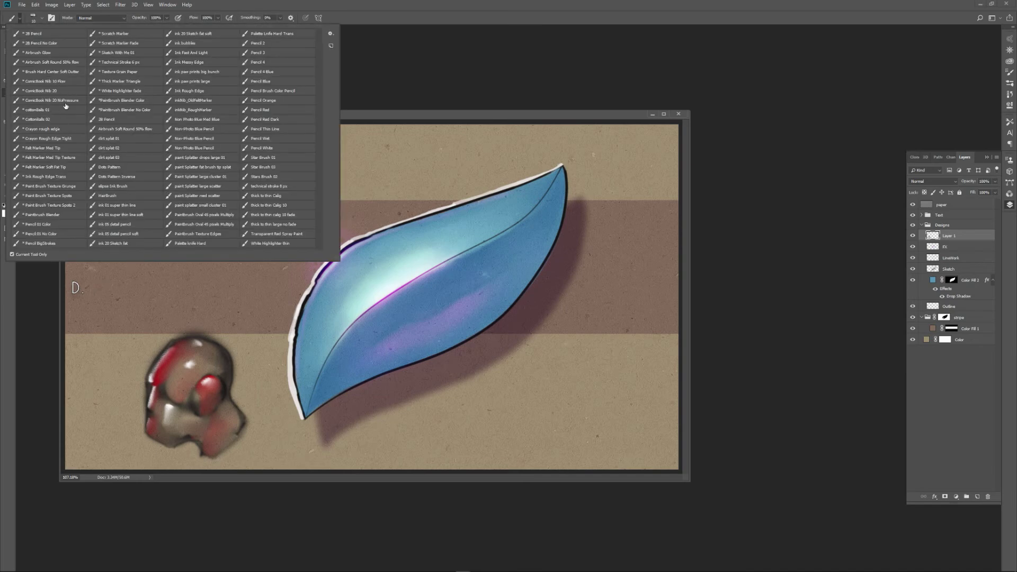
{"action": "left_click", "coordinate": [61, 150]}
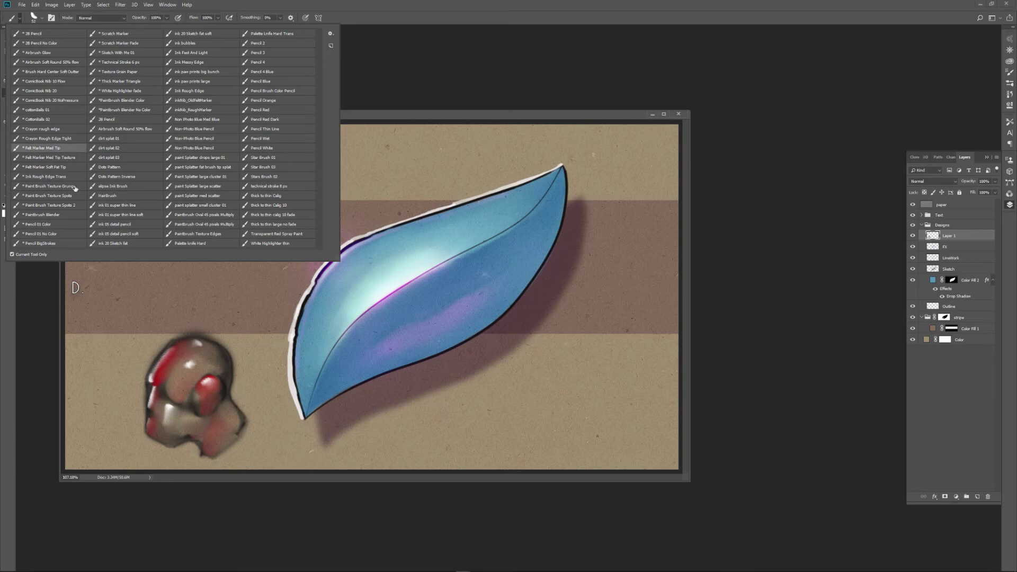
{"action": "left_click", "coordinate": [422, 117]}
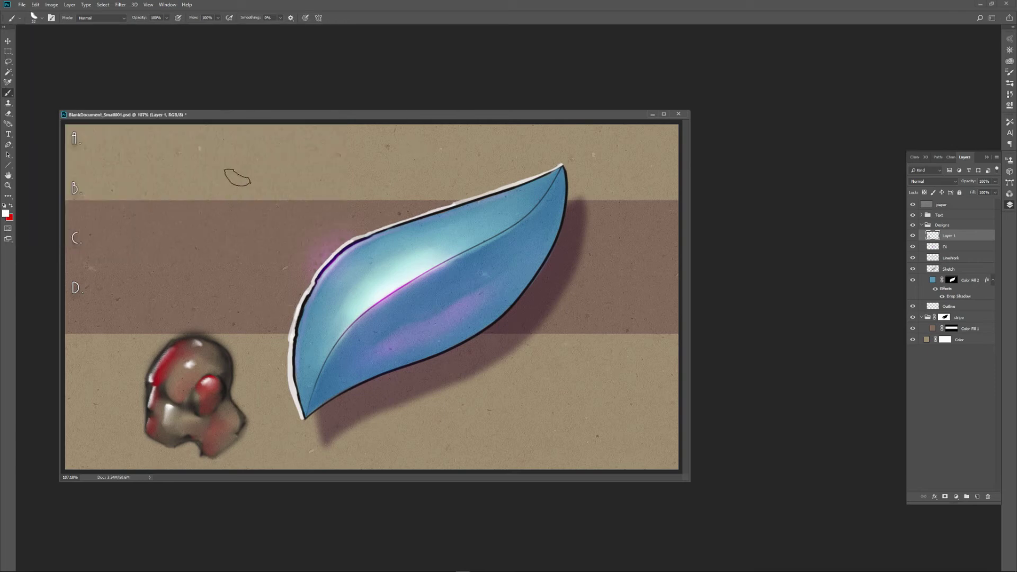
{"action": "mouse_move", "coordinate": [248, 174]}
{"action": "left_mouse_down"}
{"action": "mouse_move", "coordinate": [268, 226]}
{"action": "mouse_move", "coordinate": [204, 212]}
{"action": "mouse_move", "coordinate": [201, 276]}
{"action": "mouse_move", "coordinate": [212, 292]}
{"action": "mouse_move", "coordinate": [254, 282]}
{"action": "mouse_move", "coordinate": [289, 223]}
{"action": "mouse_move", "coordinate": [275, 167]}
{"action": "mouse_move", "coordinate": [244, 164]}
{"action": "mouse_move", "coordinate": [198, 227]}
{"action": "mouse_move", "coordinate": [233, 178]}
{"action": "left_mouse_up"}
{"action": "mouse_move", "coordinate": [206, 249]}
{"action": "left_mouse_down"}
{"action": "mouse_move", "coordinate": [205, 271]}
{"action": "mouse_move", "coordinate": [230, 294]}
{"action": "mouse_move", "coordinate": [225, 267]}
{"action": "mouse_move", "coordinate": [259, 227]}
{"action": "mouse_move", "coordinate": [247, 271]}
{"action": "mouse_move", "coordinate": [278, 209]}
{"action": "mouse_move", "coordinate": [223, 229]}
{"action": "left_mouse_up"}
{"action": "mouse_move", "coordinate": [249, 286]}
{"action": "left_mouse_down"}
{"action": "mouse_move", "coordinate": [262, 306]}
{"action": "mouse_move", "coordinate": [290, 254]}
{"action": "mouse_move", "coordinate": [255, 310]}
{"action": "mouse_move", "coordinate": [254, 341]}
{"action": "mouse_move", "coordinate": [304, 269]}
{"action": "mouse_move", "coordinate": [294, 252]}
{"action": "mouse_move", "coordinate": [301, 204]}
{"action": "mouse_move", "coordinate": [257, 167]}
{"action": "left_mouse_up"}
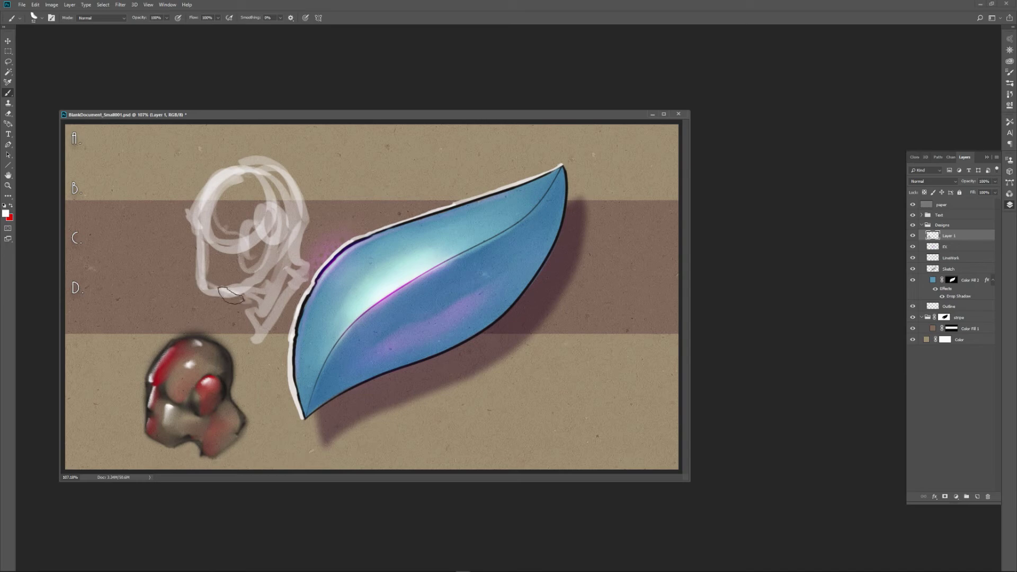
{"action": "mouse_move", "coordinate": [231, 230]}
{"action": "left_mouse_down"}
{"action": "mouse_move", "coordinate": [275, 192]}
{"action": "mouse_move", "coordinate": [256, 213]}
{"action": "mouse_move", "coordinate": [277, 241]}
{"action": "mouse_move", "coordinate": [278, 262]}
{"action": "mouse_move", "coordinate": [267, 228]}
{"action": "mouse_move", "coordinate": [284, 227]}
{"action": "mouse_move", "coordinate": [245, 230]}
{"action": "mouse_move", "coordinate": [290, 232]}
{"action": "mouse_move", "coordinate": [276, 260]}
{"action": "left_mouse_up"}
Reinforce the second head's ear, skull, jaw and neck with red marker strokes.
{"action": "key", "text": "x"}
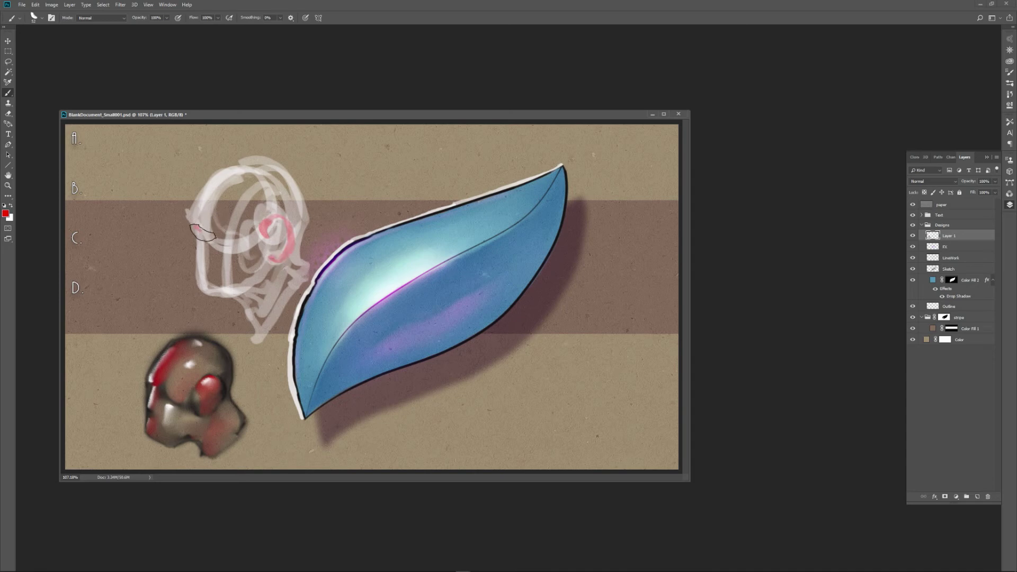
{"action": "left_click_drag", "start_coordinate": [196, 237], "coordinate": [241, 169]}
{"action": "mouse_move", "coordinate": [197, 250]}
{"action": "left_mouse_down"}
{"action": "mouse_move", "coordinate": [198, 285]}
{"action": "mouse_move", "coordinate": [232, 303]}
{"action": "mouse_move", "coordinate": [281, 266]}
{"action": "mouse_move", "coordinate": [258, 283]}
{"action": "mouse_move", "coordinate": [255, 337]}
{"action": "mouse_move", "coordinate": [306, 253]}
{"action": "mouse_move", "coordinate": [299, 213]}
{"action": "mouse_move", "coordinate": [249, 204]}
{"action": "mouse_move", "coordinate": [247, 240]}
{"action": "mouse_move", "coordinate": [254, 219]}
{"action": "left_mouse_up"}
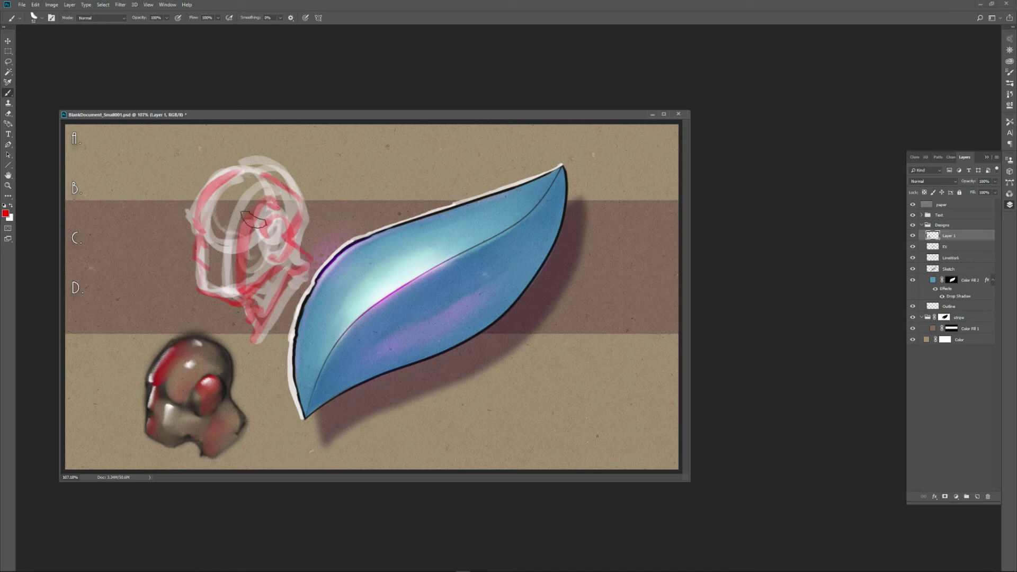
Choose the Pencil BigStrokes brush preset and reduce the brush size by three steps.
{"action": "left_click", "coordinate": [19, 19]}
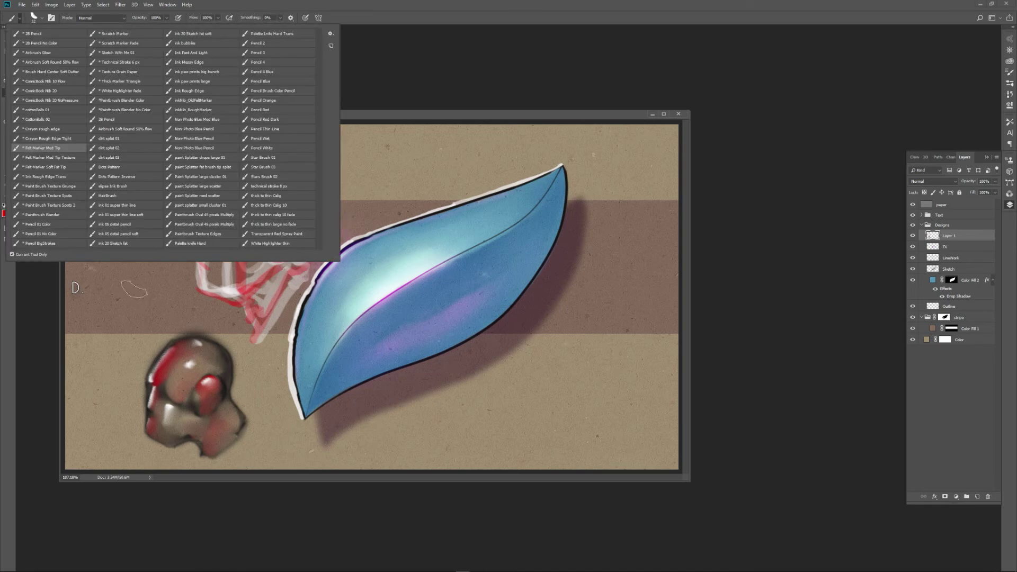
{"action": "left_click", "coordinate": [53, 245]}
{"action": "left_click", "coordinate": [391, 118]}
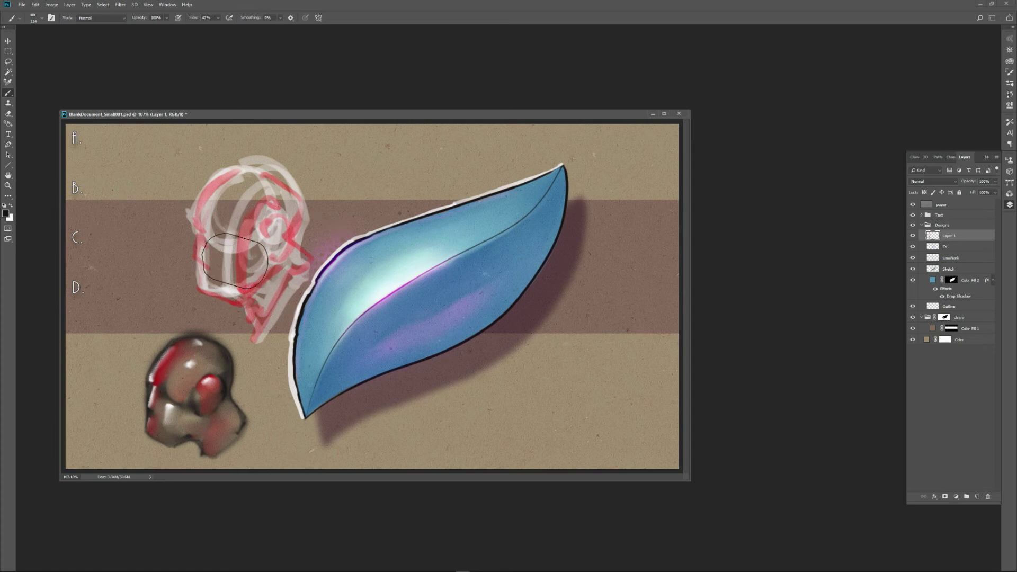
{"action": "key", "text": "bracketleft"}
{"action": "key", "text": "bracketleft"}
{"action": "key", "text": "bracketleft"}
{"action": "key", "text": "bracketleft"}
Clear both head sketches by deleting the entire contents of Layer 1.
{"action": "key", "text": "ctrl+a"}
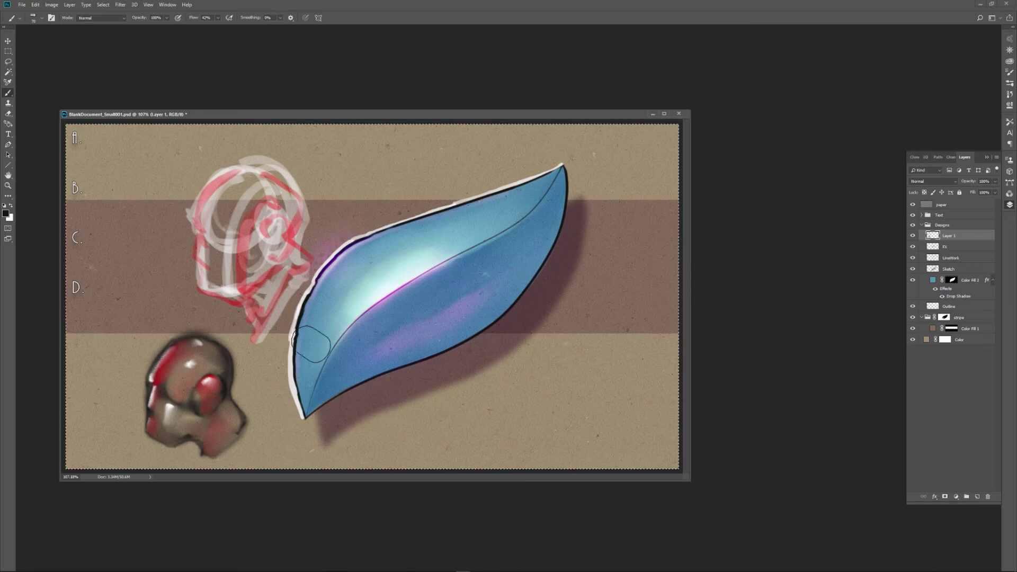
{"action": "key", "text": "Delete"}
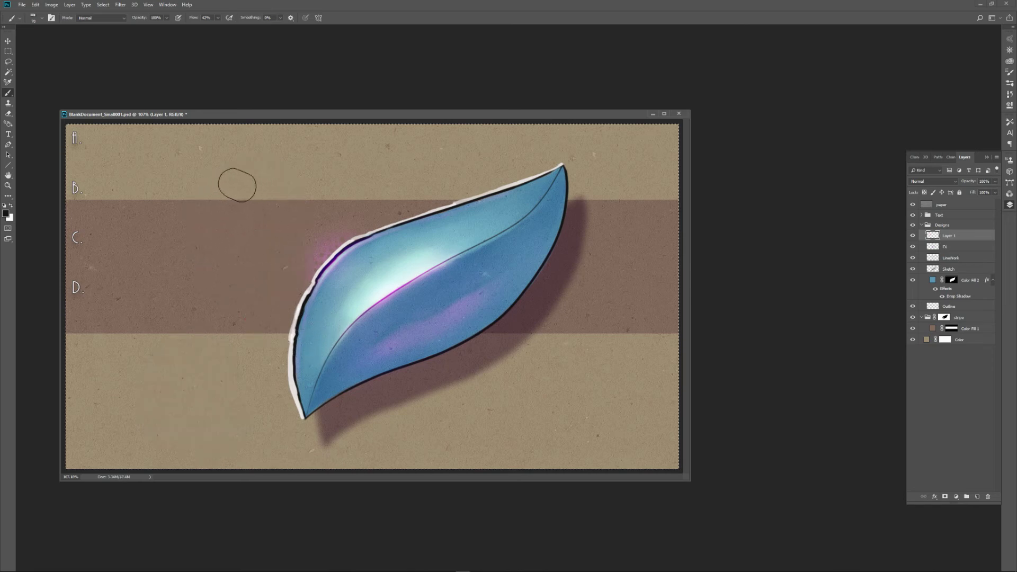
Sketch a standing figure's large oval torso, small round head, curved centre line and shoulder in dark strokes left of the leaf.
{"action": "mouse_move", "coordinate": [237, 185]}
{"action": "left_mouse_down"}
{"action": "mouse_move", "coordinate": [180, 249]}
{"action": "mouse_move", "coordinate": [272, 192]}
{"action": "mouse_move", "coordinate": [289, 239]}
{"action": "mouse_move", "coordinate": [243, 291]}
{"action": "mouse_move", "coordinate": [209, 295]}
{"action": "mouse_move", "coordinate": [253, 291]}
{"action": "mouse_move", "coordinate": [268, 241]}
{"action": "left_mouse_up"}
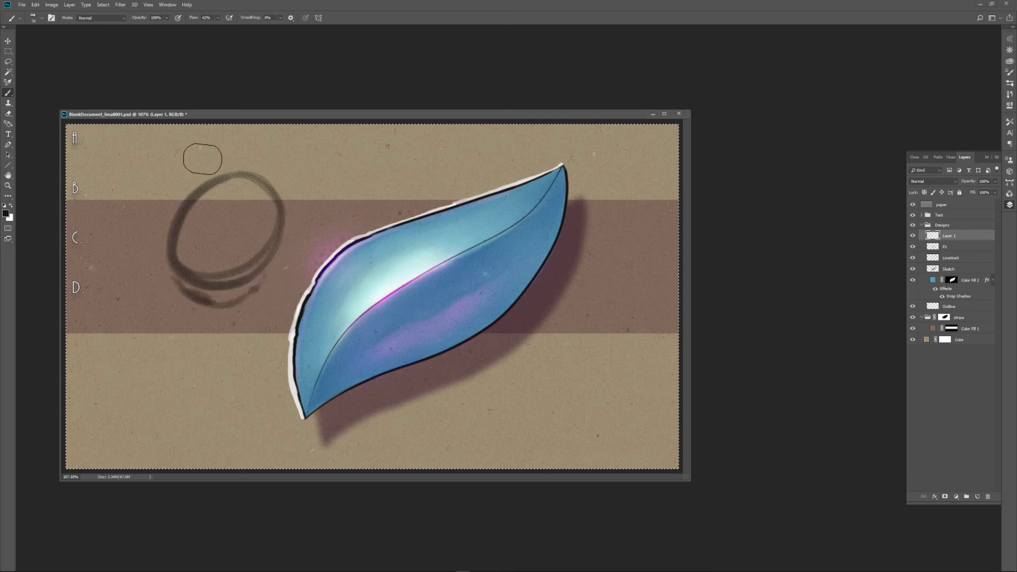
{"action": "mouse_move", "coordinate": [202, 159]}
{"action": "left_mouse_down"}
{"action": "mouse_move", "coordinate": [200, 185]}
{"action": "mouse_move", "coordinate": [202, 142]}
{"action": "mouse_move", "coordinate": [208, 186]}
{"action": "mouse_move", "coordinate": [217, 185]}
{"action": "mouse_move", "coordinate": [208, 187]}
{"action": "mouse_move", "coordinate": [225, 174]}
{"action": "mouse_move", "coordinate": [238, 199]}
{"action": "mouse_move", "coordinate": [217, 203]}
{"action": "mouse_move", "coordinate": [234, 176]}
{"action": "mouse_move", "coordinate": [280, 197]}
{"action": "mouse_move", "coordinate": [188, 216]}
{"action": "left_mouse_up"}
{"action": "mouse_move", "coordinate": [229, 183]}
{"action": "left_mouse_down"}
{"action": "mouse_move", "coordinate": [209, 243]}
{"action": "mouse_move", "coordinate": [240, 310]}
{"action": "mouse_move", "coordinate": [195, 239]}
{"action": "mouse_move", "coordinate": [216, 197]}
{"action": "left_mouse_up"}
{"action": "left_click_drag", "start_coordinate": [216, 198], "coordinate": [227, 306]}
{"action": "mouse_move", "coordinate": [228, 306]}
{"action": "left_mouse_down"}
{"action": "mouse_move", "coordinate": [192, 285]}
{"action": "mouse_move", "coordinate": [285, 271]}
{"action": "mouse_move", "coordinate": [269, 181]}
{"action": "mouse_move", "coordinate": [212, 179]}
{"action": "left_mouse_up"}
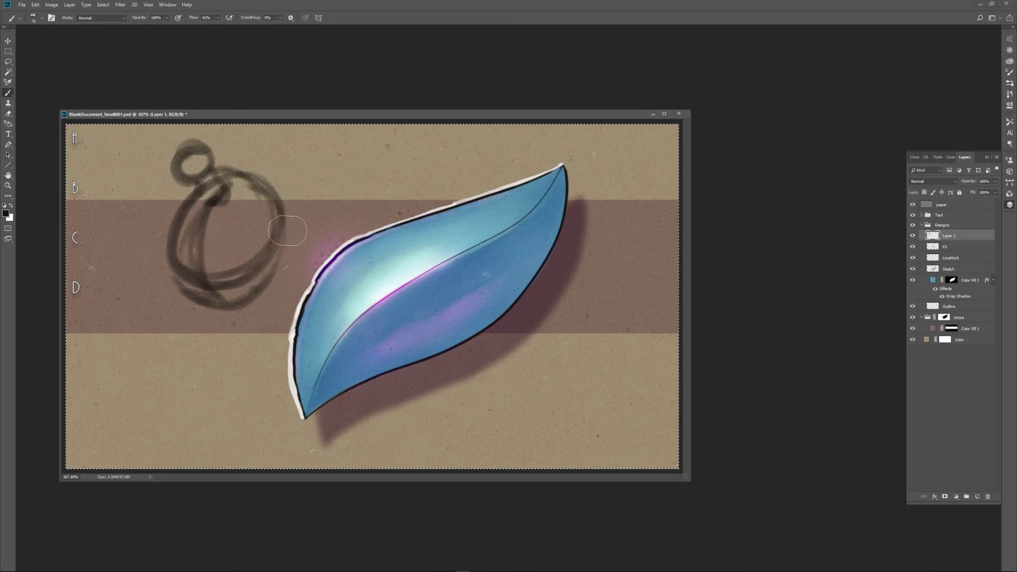
{"action": "mouse_move", "coordinate": [288, 231]}
{"action": "left_mouse_down"}
{"action": "mouse_move", "coordinate": [291, 220]}
{"action": "mouse_move", "coordinate": [270, 207]}
{"action": "mouse_move", "coordinate": [281, 217]}
{"action": "left_mouse_up"}
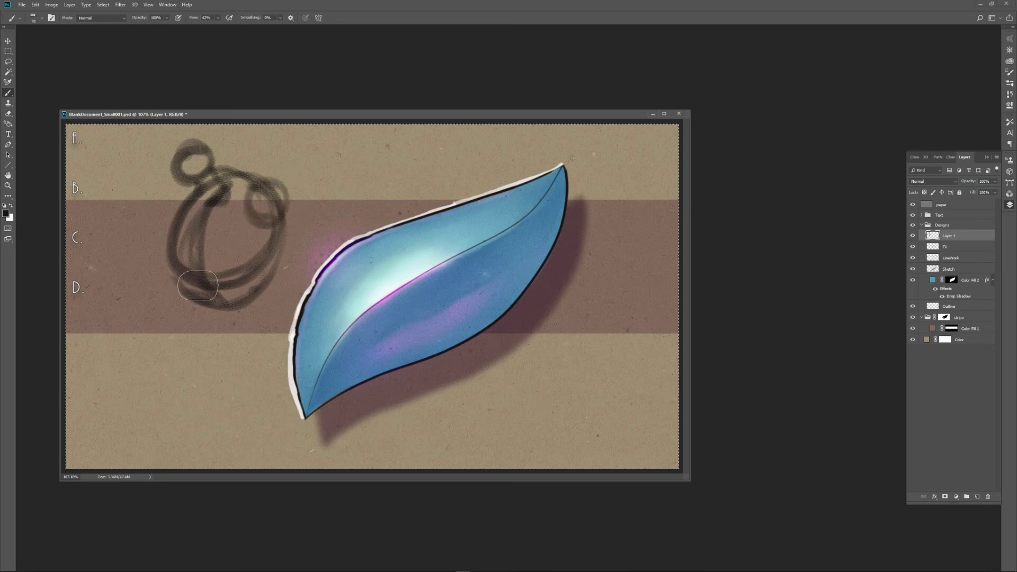
Sketch the figure's waist, round pelvis and two spread legs below the torso.
{"action": "mouse_move", "coordinate": [191, 289]}
{"action": "left_mouse_down"}
{"action": "mouse_move", "coordinate": [209, 344]}
{"action": "mouse_move", "coordinate": [233, 366]}
{"action": "mouse_move", "coordinate": [196, 334]}
{"action": "mouse_move", "coordinate": [215, 339]}
{"action": "mouse_move", "coordinate": [150, 440]}
{"action": "left_mouse_up"}
{"action": "mouse_move", "coordinate": [218, 344]}
{"action": "left_mouse_down"}
{"action": "mouse_move", "coordinate": [233, 350]}
{"action": "mouse_move", "coordinate": [263, 437]}
{"action": "left_mouse_up"}
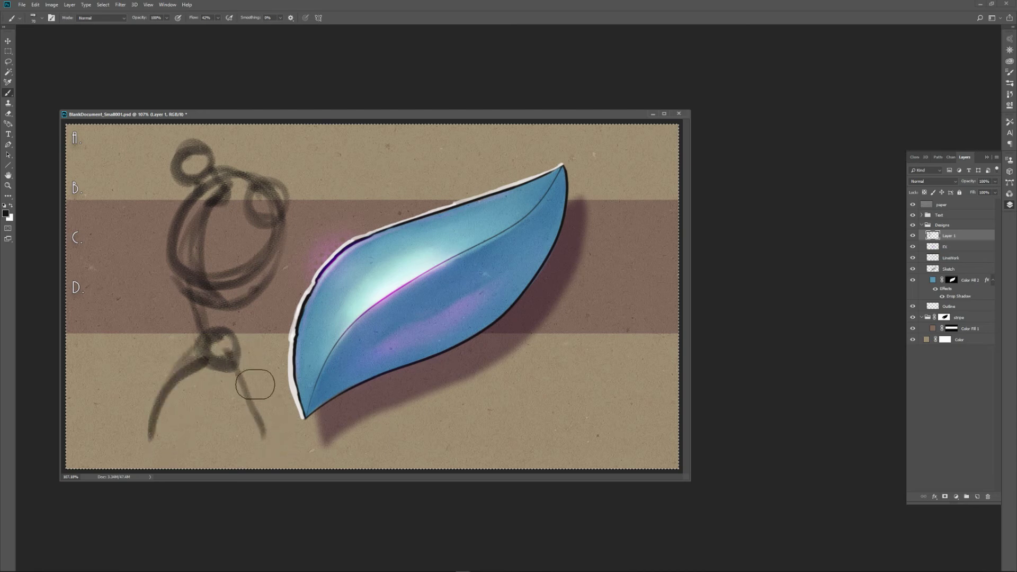
{"action": "mouse_move", "coordinate": [254, 384]}
{"action": "left_mouse_down"}
{"action": "mouse_move", "coordinate": [278, 440]}
{"action": "mouse_move", "coordinate": [297, 453]}
{"action": "mouse_move", "coordinate": [256, 366]}
{"action": "mouse_move", "coordinate": [154, 440]}
{"action": "left_mouse_up"}
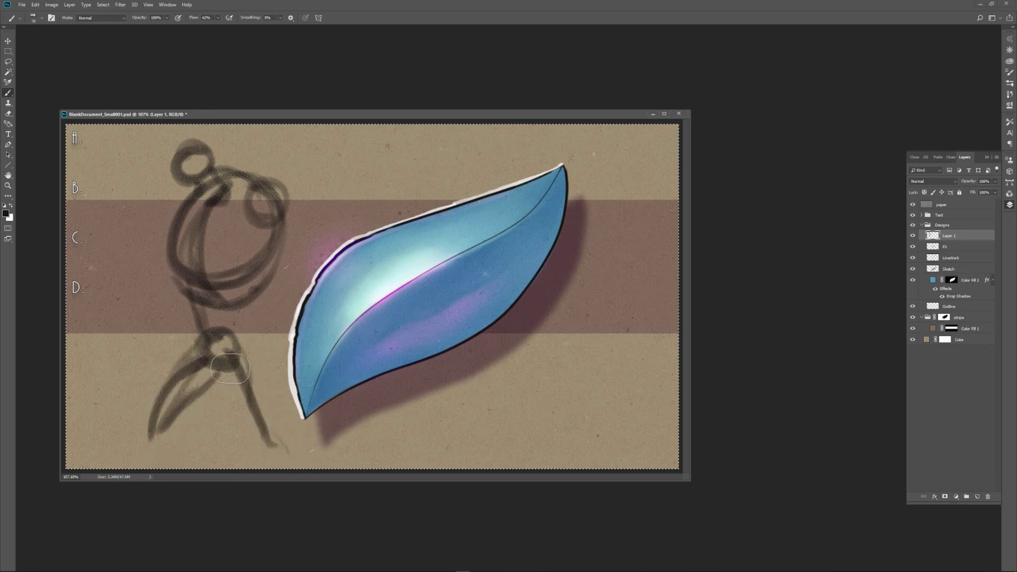
{"action": "mouse_move", "coordinate": [231, 367]}
{"action": "left_mouse_down"}
{"action": "mouse_move", "coordinate": [207, 337]}
{"action": "mouse_move", "coordinate": [233, 360]}
{"action": "mouse_move", "coordinate": [270, 276]}
{"action": "mouse_move", "coordinate": [232, 305]}
{"action": "left_mouse_up"}
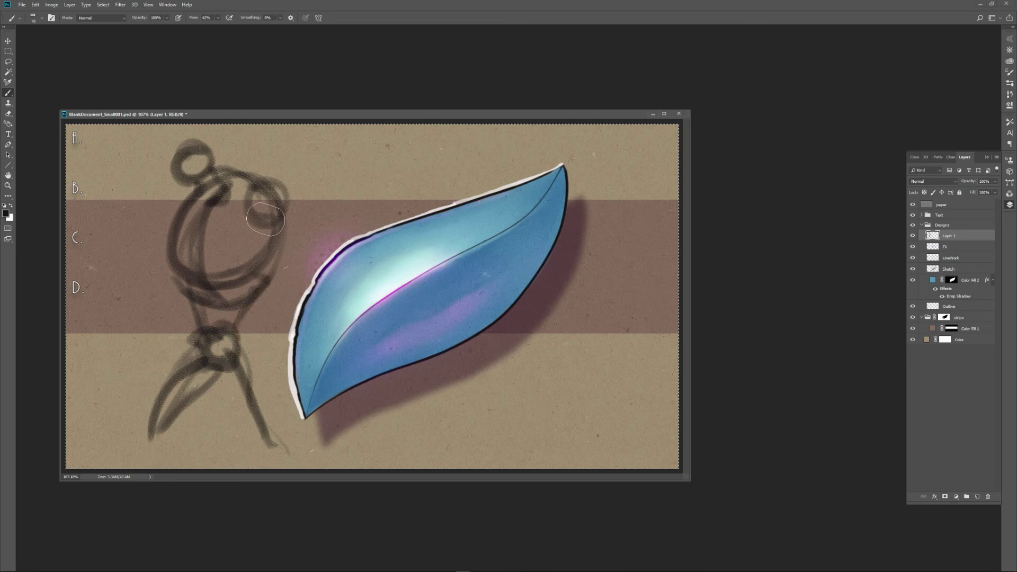
Darken the shoulder nearest the leaf, and sketch the opposite bent arm with its fist around a tall vertical staff.
{"action": "left_click_drag", "start_coordinate": [265, 219], "coordinate": [280, 204]}
{"action": "mouse_move", "coordinate": [185, 200]}
{"action": "left_mouse_down"}
{"action": "mouse_move", "coordinate": [163, 239]}
{"action": "mouse_move", "coordinate": [139, 272]}
{"action": "left_mouse_up"}
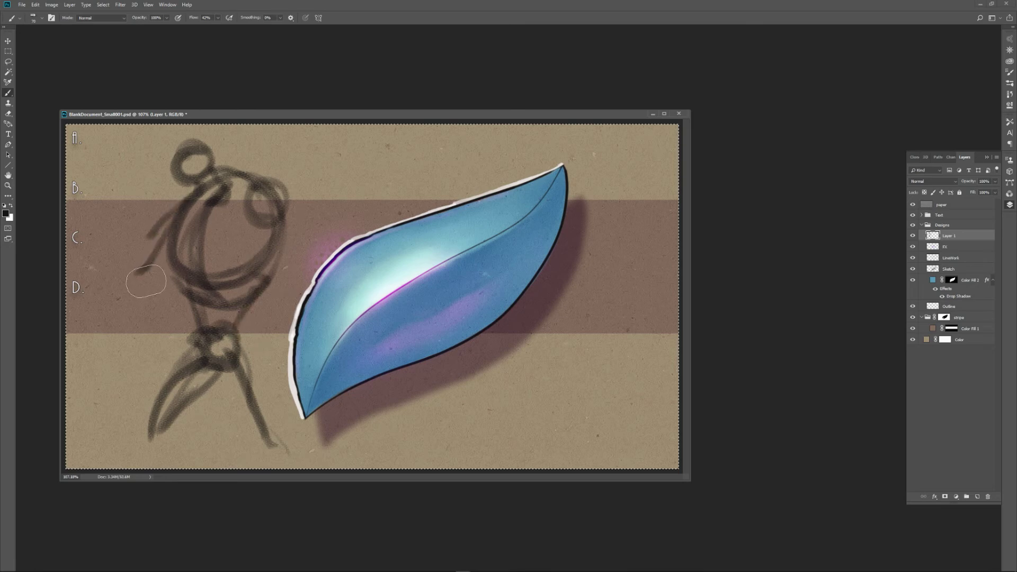
{"action": "mouse_move", "coordinate": [118, 228]}
{"action": "left_mouse_down"}
{"action": "mouse_move", "coordinate": [119, 256]}
{"action": "mouse_move", "coordinate": [107, 232]}
{"action": "mouse_move", "coordinate": [116, 214]}
{"action": "mouse_move", "coordinate": [131, 218]}
{"action": "mouse_move", "coordinate": [112, 225]}
{"action": "mouse_move", "coordinate": [114, 273]}
{"action": "mouse_move", "coordinate": [135, 308]}
{"action": "left_mouse_up"}
{"action": "mouse_move", "coordinate": [120, 258]}
{"action": "left_mouse_down"}
{"action": "mouse_move", "coordinate": [154, 326]}
{"action": "mouse_move", "coordinate": [130, 308]}
{"action": "left_mouse_up"}
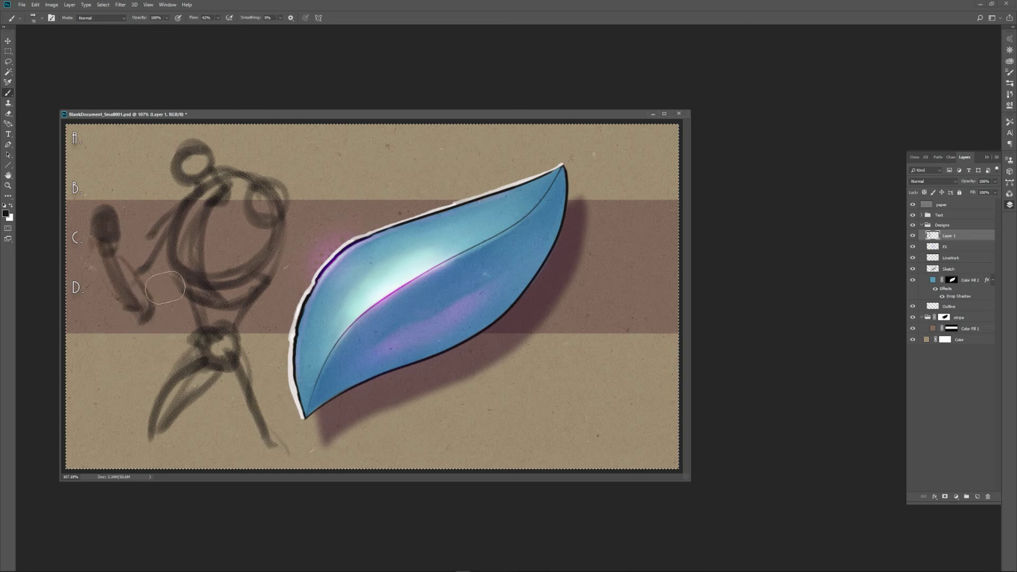
{"action": "left_click_drag", "start_coordinate": [113, 159], "coordinate": [114, 365]}
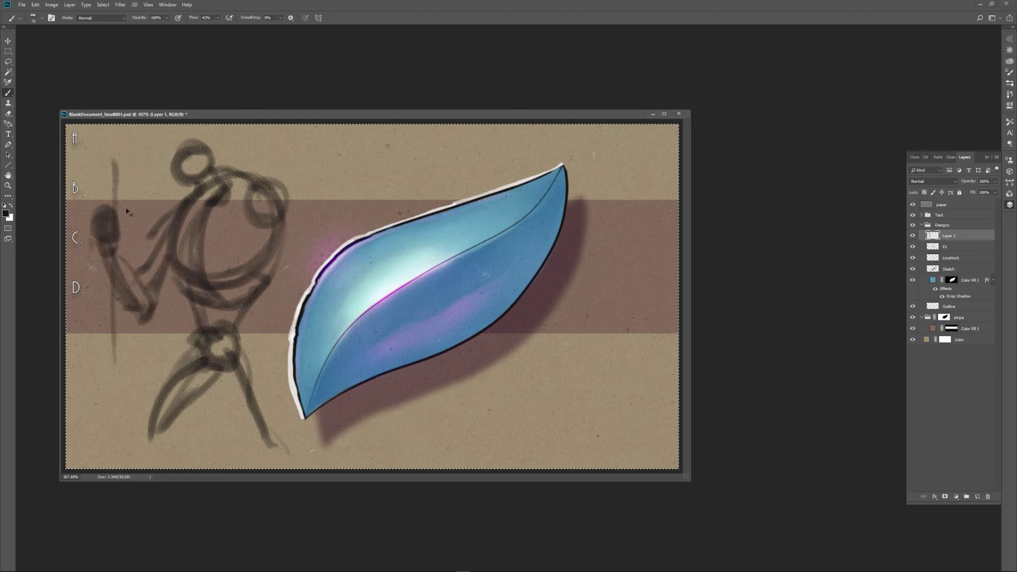
{"action": "left_click_drag", "start_coordinate": [119, 142], "coordinate": [126, 468]}
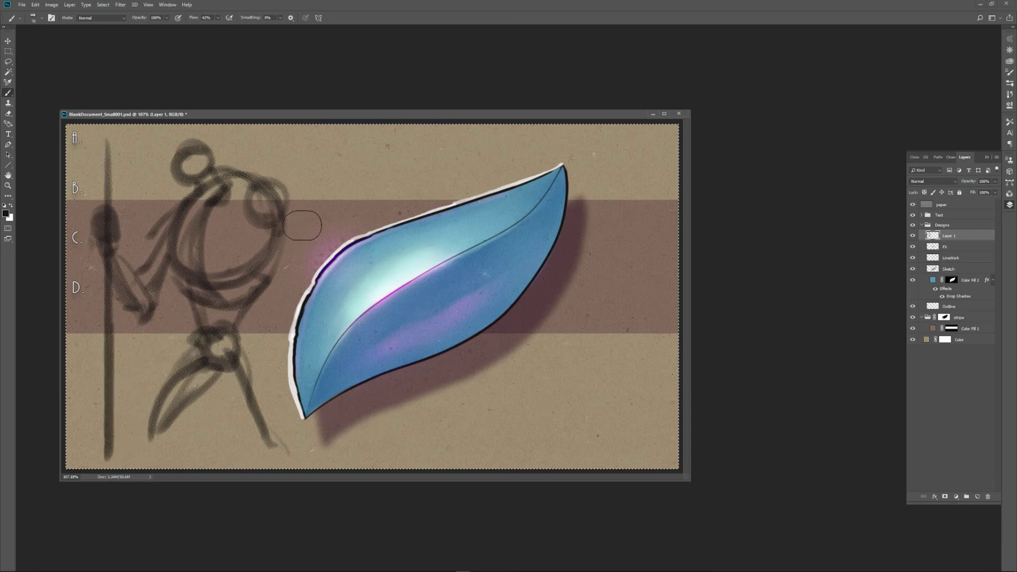
Sketch the figure's hanging arm and hand beside the leaf, and add rounded feet at the ends of both legs.
{"action": "mouse_move", "coordinate": [290, 212]}
{"action": "left_mouse_down"}
{"action": "mouse_move", "coordinate": [312, 311]}
{"action": "mouse_move", "coordinate": [301, 202]}
{"action": "mouse_move", "coordinate": [302, 374]}
{"action": "left_mouse_up"}
{"action": "left_click_drag", "start_coordinate": [302, 331], "coordinate": [291, 387]}
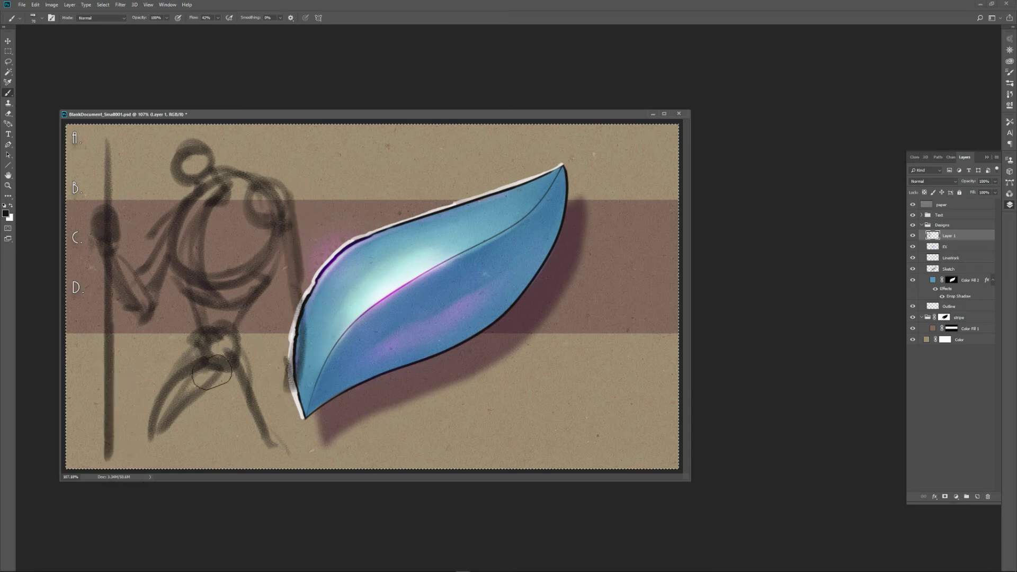
{"action": "left_click_drag", "start_coordinate": [164, 443], "coordinate": [170, 444]}
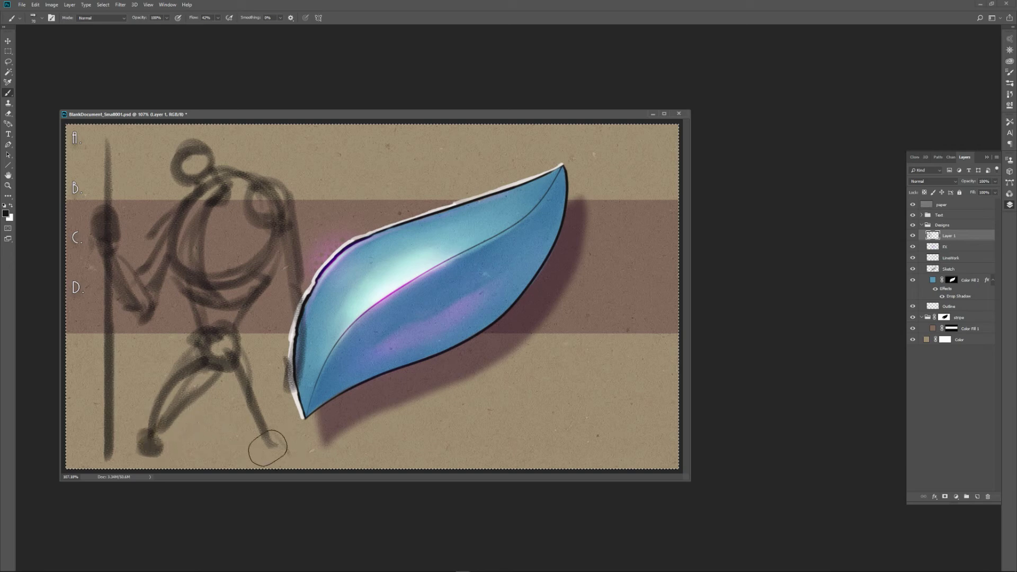
{"action": "left_click_drag", "start_coordinate": [267, 448], "coordinate": [284, 442]}
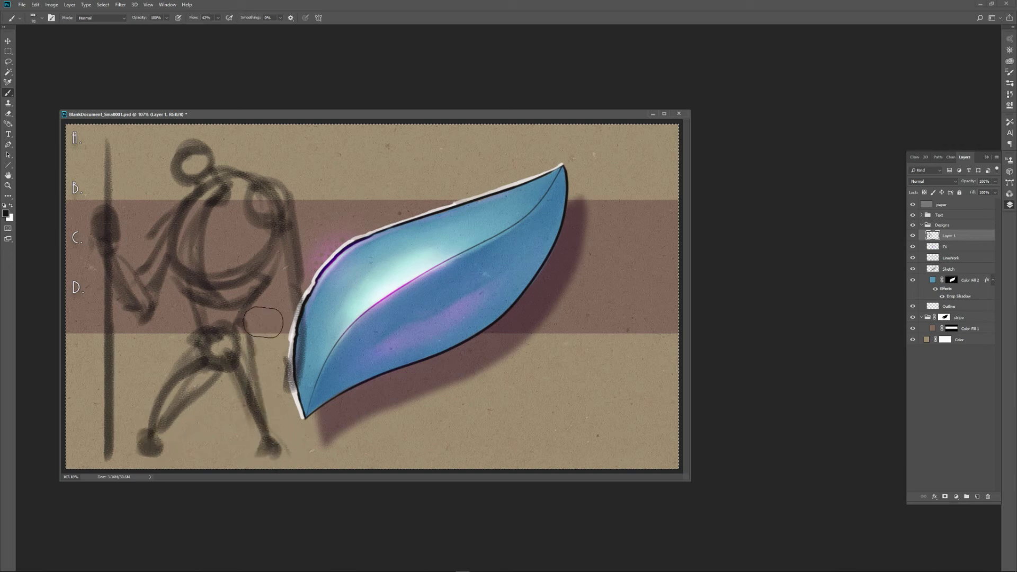
Add curved contour lines across the torso and reinforce both arms and the shoulder nearest the leaf with darker strokes.
{"action": "left_click_drag", "start_coordinate": [217, 267], "coordinate": [243, 206]}
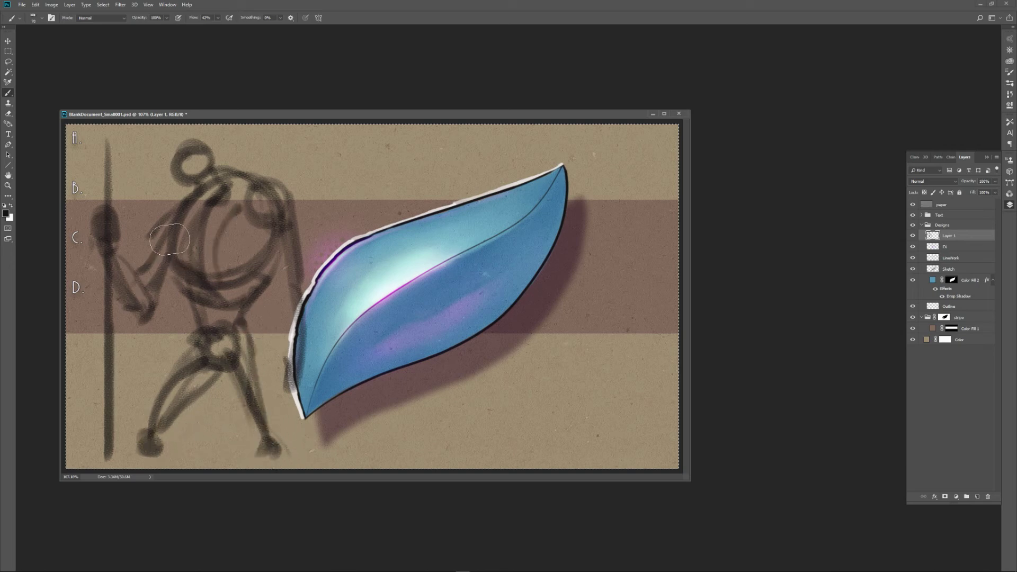
{"action": "mouse_move", "coordinate": [171, 231]}
{"action": "left_mouse_down"}
{"action": "mouse_move", "coordinate": [144, 271]}
{"action": "mouse_move", "coordinate": [148, 317]}
{"action": "left_mouse_up"}
{"action": "mouse_move", "coordinate": [119, 253]}
{"action": "left_mouse_down"}
{"action": "mouse_move", "coordinate": [158, 287]}
{"action": "mouse_move", "coordinate": [171, 262]}
{"action": "left_mouse_up"}
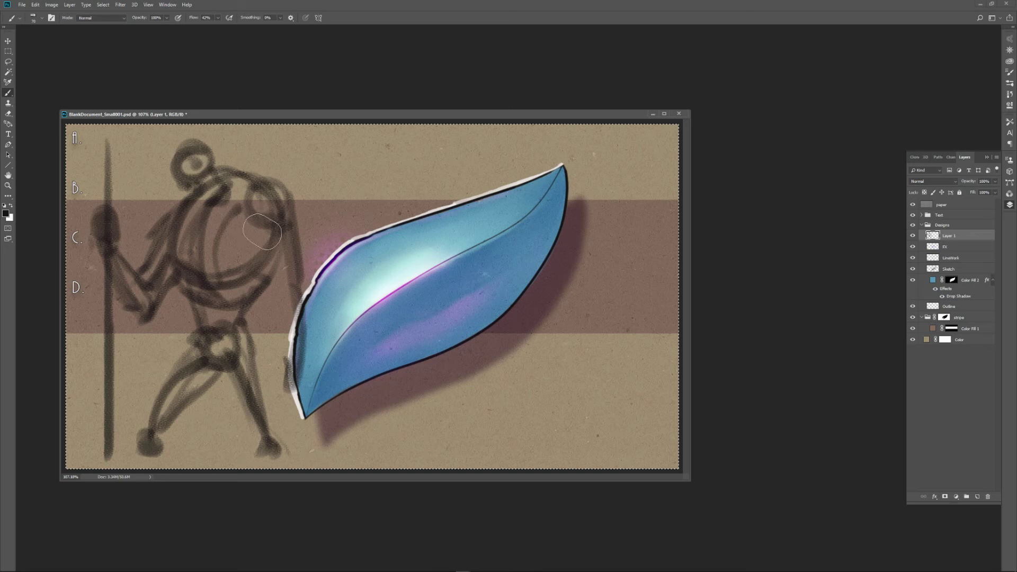
{"action": "left_click_drag", "start_coordinate": [202, 248], "coordinate": [281, 226]}
{"action": "left_click_drag", "start_coordinate": [244, 175], "coordinate": [290, 193]}
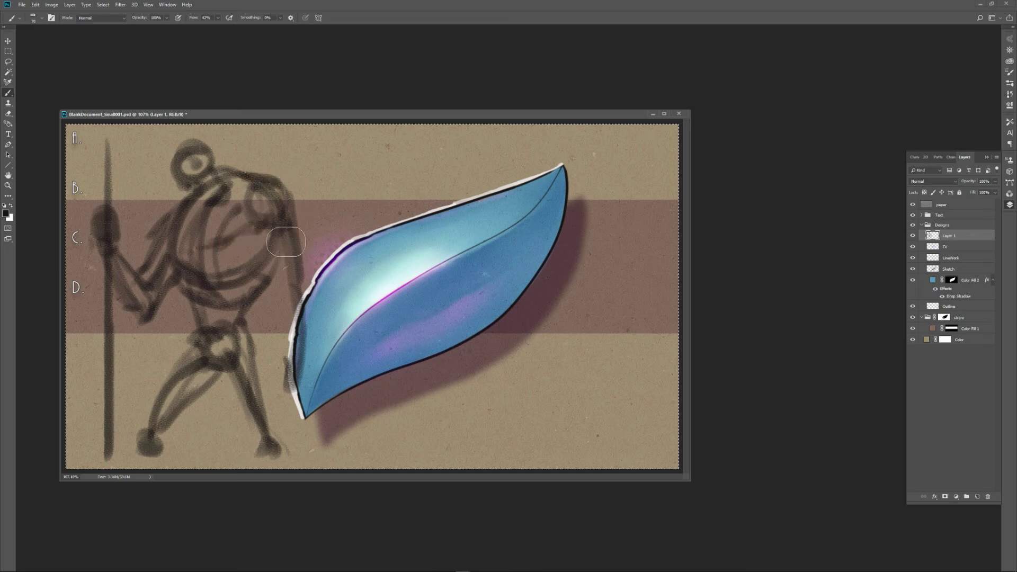
{"action": "mouse_move", "coordinate": [285, 244]}
{"action": "left_mouse_down"}
{"action": "mouse_move", "coordinate": [305, 300]}
{"action": "mouse_move", "coordinate": [292, 227]}
{"action": "mouse_move", "coordinate": [293, 318]}
{"action": "left_mouse_up"}
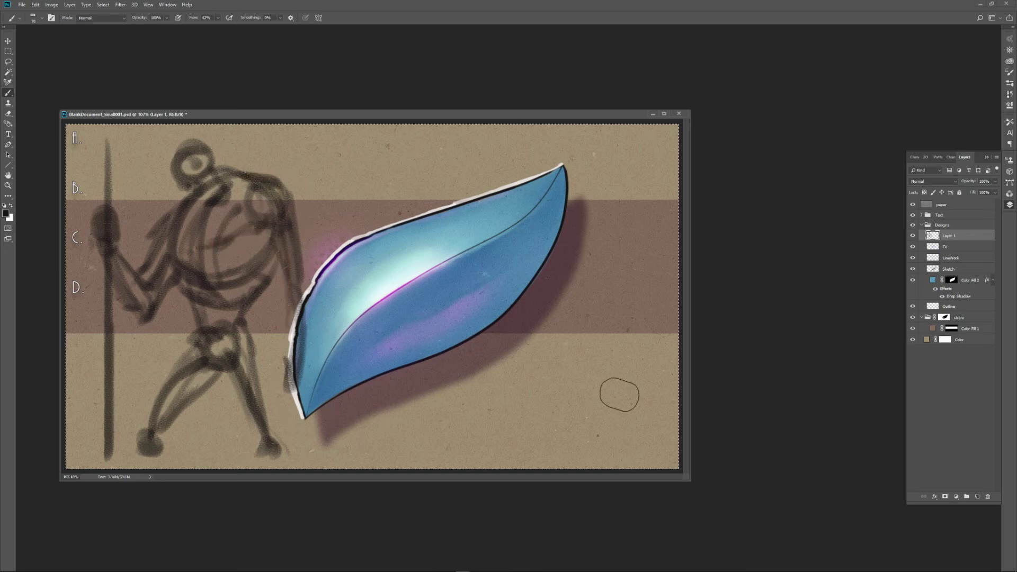
Lower the opacity of Layer 1 to fade the rough figure, and add a new layer above it.
{"action": "left_click", "coordinate": [995, 182]}
{"action": "left_click_drag", "start_coordinate": [974, 192], "coordinate": [970, 192]}
{"action": "left_click", "coordinate": [978, 496]}
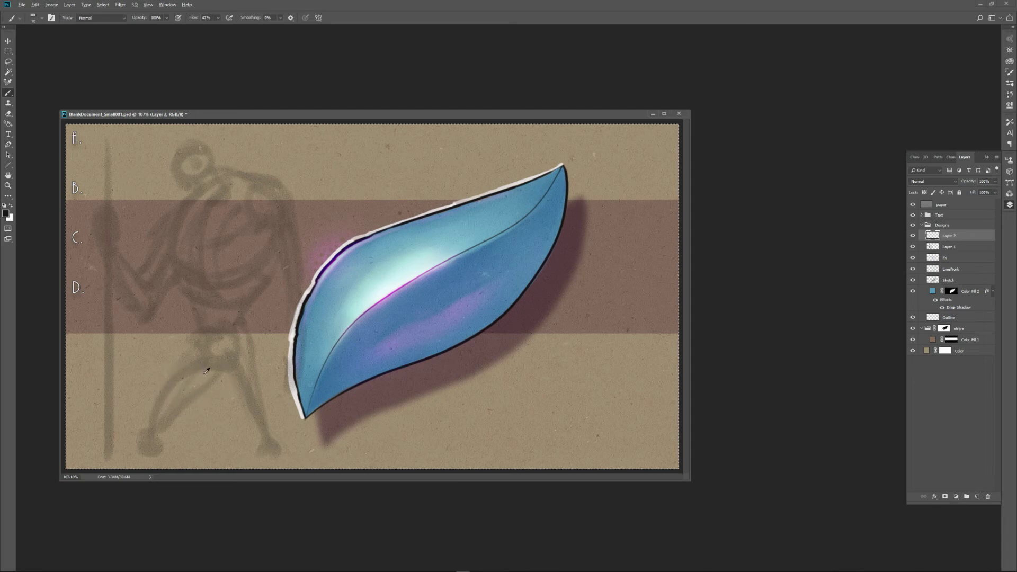
Shrink the brush and ink the fist, shoulder and bent arm of the staff side over the faded sketch, darkening the armpit.
{"action": "left_click_drag", "start_coordinate": [204, 374], "coordinate": [188, 382]}
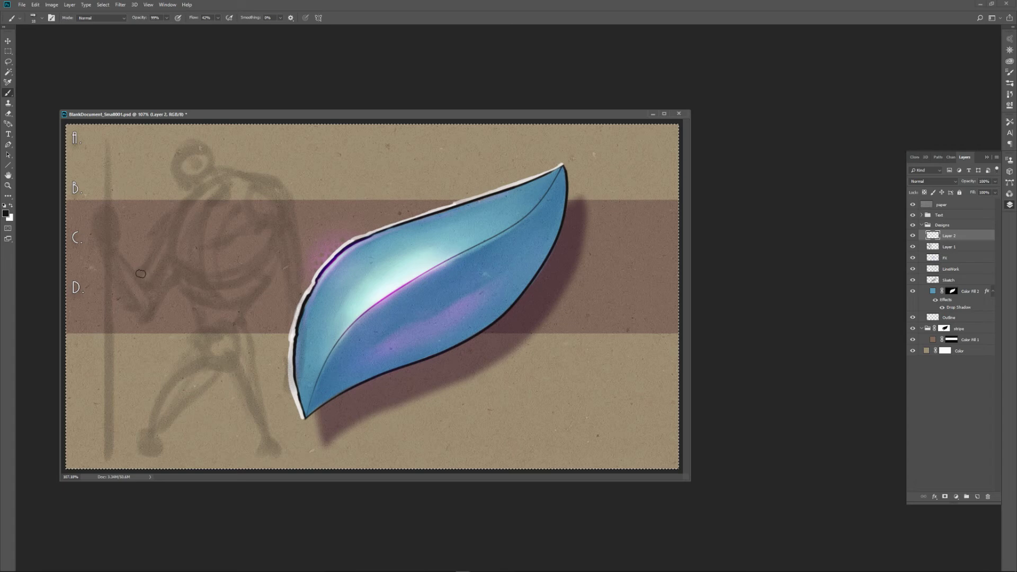
{"action": "left_click_drag", "start_coordinate": [140, 273], "coordinate": [186, 200]}
{"action": "mouse_move", "coordinate": [116, 208]}
{"action": "left_mouse_down"}
{"action": "mouse_move", "coordinate": [97, 232]}
{"action": "mouse_move", "coordinate": [116, 210]}
{"action": "mouse_move", "coordinate": [121, 216]}
{"action": "mouse_move", "coordinate": [105, 254]}
{"action": "left_mouse_up"}
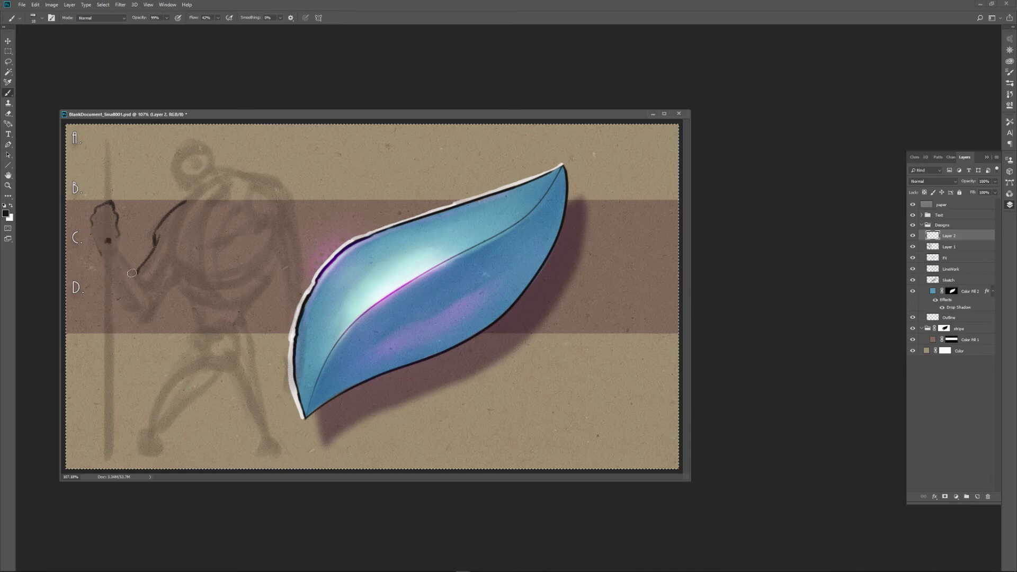
{"action": "mouse_move", "coordinate": [116, 242]}
{"action": "left_mouse_down"}
{"action": "mouse_move", "coordinate": [146, 291]}
{"action": "mouse_move", "coordinate": [125, 267]}
{"action": "left_mouse_up"}
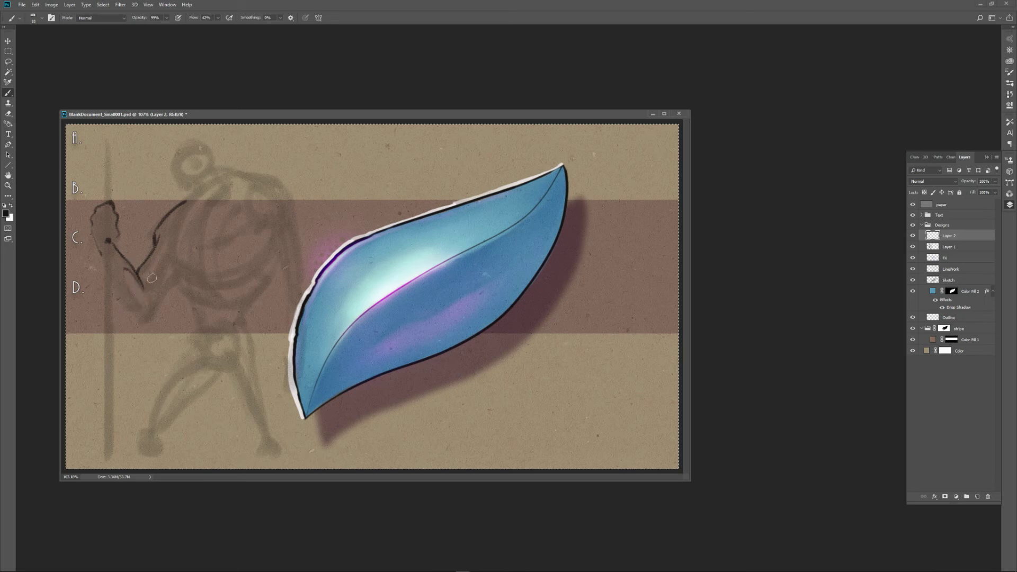
{"action": "left_click_drag", "start_coordinate": [152, 286], "coordinate": [165, 242]}
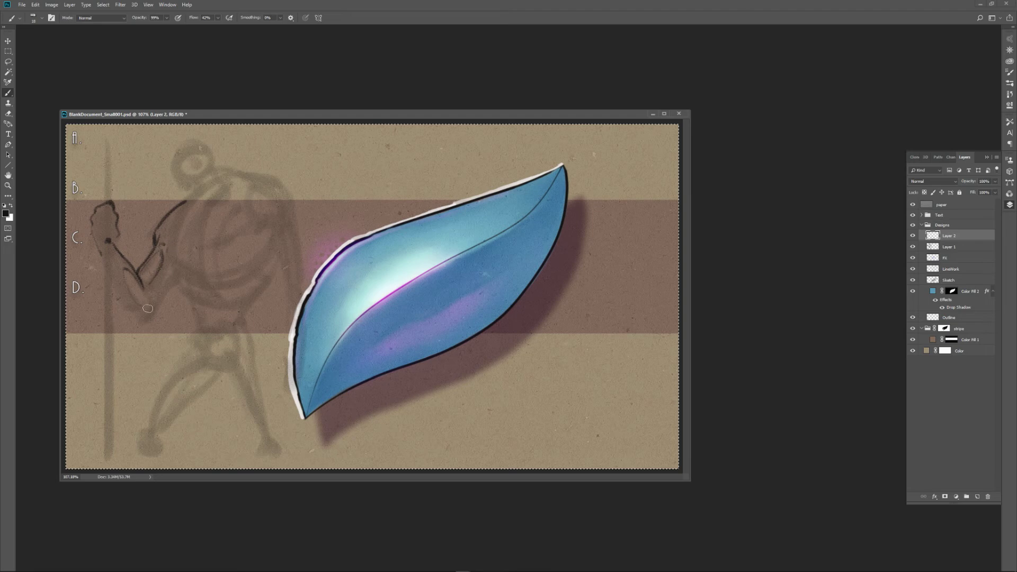
{"action": "mouse_move", "coordinate": [142, 326]}
{"action": "left_mouse_down"}
{"action": "mouse_move", "coordinate": [166, 277]}
{"action": "mouse_move", "coordinate": [158, 311]}
{"action": "mouse_move", "coordinate": [170, 297]}
{"action": "left_mouse_up"}
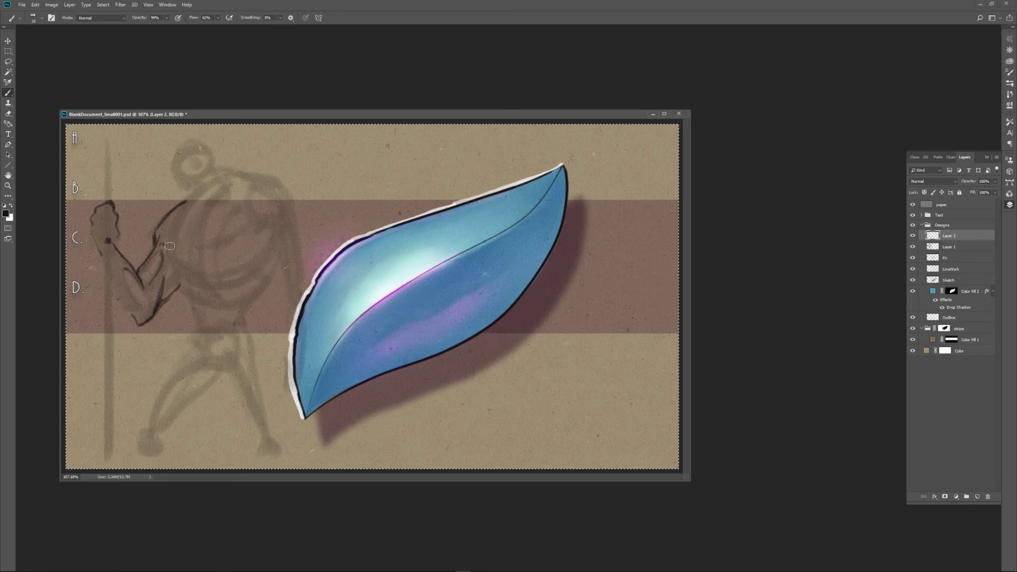
{"action": "mouse_move", "coordinate": [170, 245]}
{"action": "left_mouse_down"}
{"action": "mouse_move", "coordinate": [192, 274]}
{"action": "mouse_move", "coordinate": [187, 289]}
{"action": "left_mouse_up"}
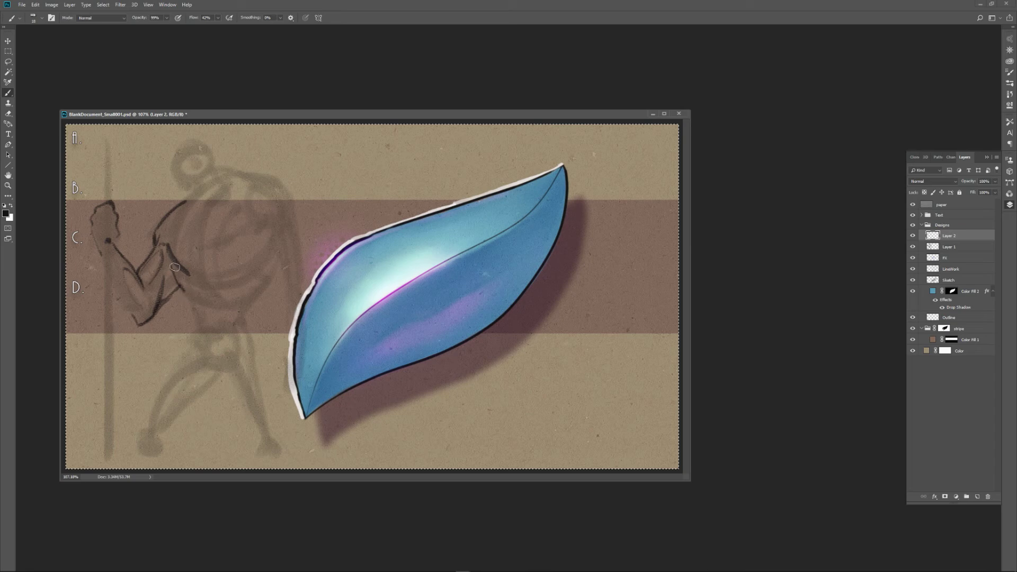
{"action": "left_click_drag", "start_coordinate": [179, 282], "coordinate": [174, 291]}
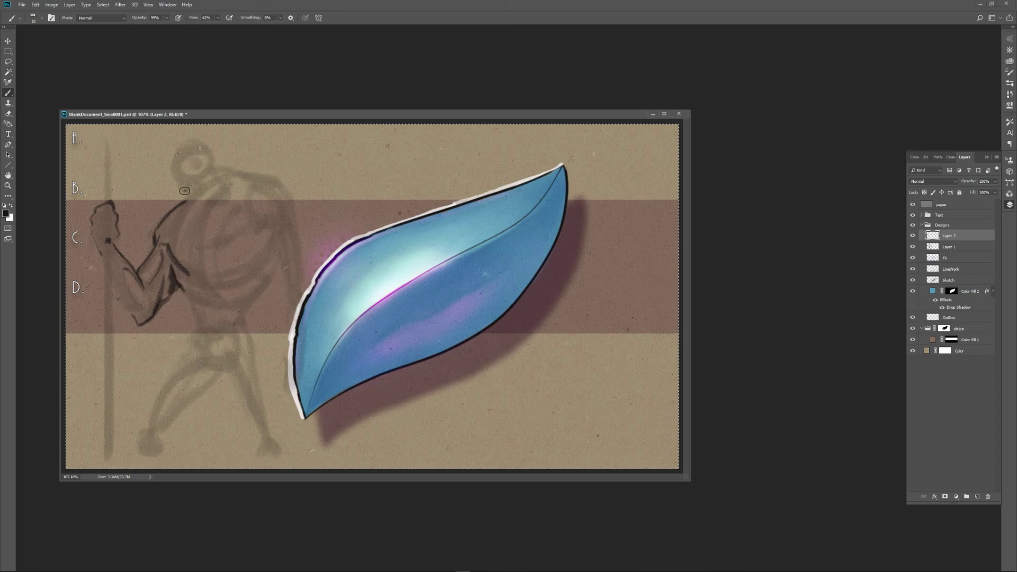
Ink the figure's head, neck, chest line, lower rib edge, waist and pelvis in thin dark strokes, and shade the chest.
{"action": "mouse_move", "coordinate": [186, 192]}
{"action": "left_mouse_down"}
{"action": "mouse_move", "coordinate": [179, 154]}
{"action": "mouse_move", "coordinate": [204, 147]}
{"action": "mouse_move", "coordinate": [188, 192]}
{"action": "mouse_move", "coordinate": [201, 183]}
{"action": "mouse_move", "coordinate": [201, 148]}
{"action": "left_mouse_up"}
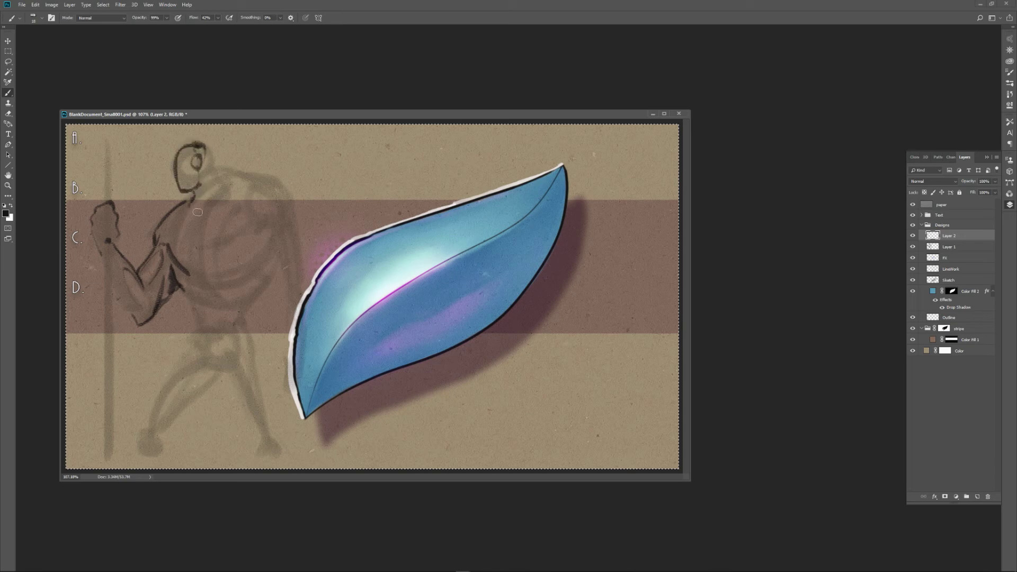
{"action": "left_click_drag", "start_coordinate": [198, 212], "coordinate": [221, 184]}
{"action": "mouse_move", "coordinate": [186, 288]}
{"action": "left_mouse_down"}
{"action": "mouse_move", "coordinate": [206, 284]}
{"action": "mouse_move", "coordinate": [231, 297]}
{"action": "mouse_move", "coordinate": [248, 283]}
{"action": "left_mouse_up"}
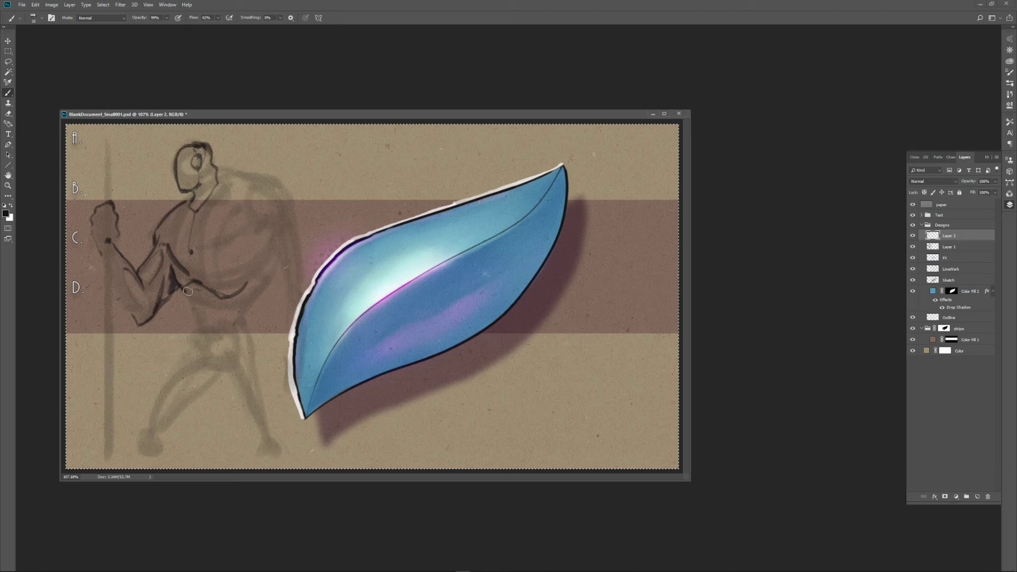
{"action": "mouse_move", "coordinate": [188, 291]}
{"action": "left_mouse_down"}
{"action": "mouse_move", "coordinate": [205, 316]}
{"action": "mouse_move", "coordinate": [199, 286]}
{"action": "mouse_move", "coordinate": [219, 364]}
{"action": "mouse_move", "coordinate": [204, 319]}
{"action": "mouse_move", "coordinate": [202, 351]}
{"action": "mouse_move", "coordinate": [195, 343]}
{"action": "mouse_move", "coordinate": [199, 312]}
{"action": "left_mouse_up"}
{"action": "left_click_drag", "start_coordinate": [218, 356], "coordinate": [241, 317]}
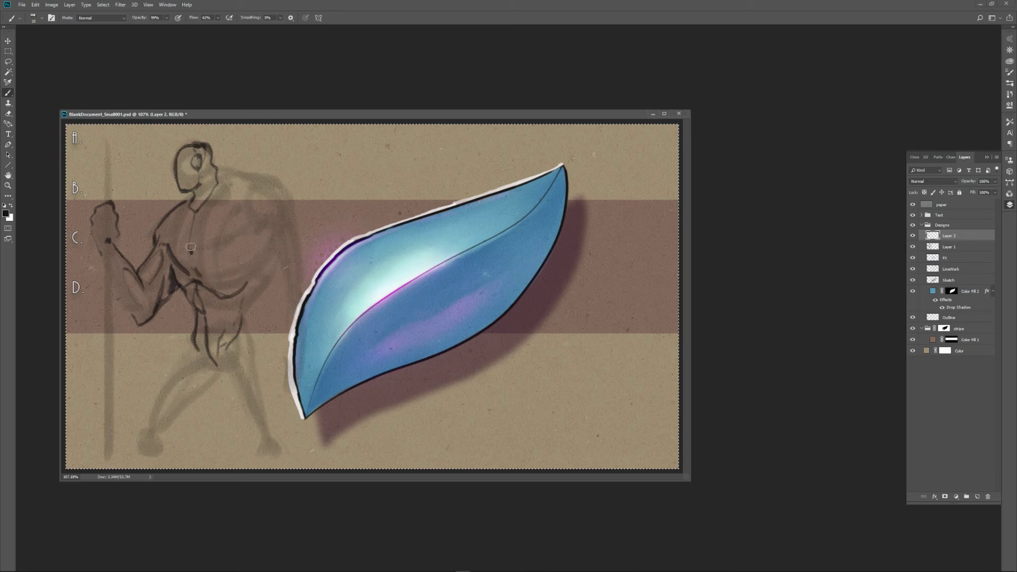
{"action": "mouse_move", "coordinate": [189, 268]}
{"action": "left_mouse_down"}
{"action": "mouse_move", "coordinate": [169, 234]}
{"action": "mouse_move", "coordinate": [176, 222]}
{"action": "mouse_move", "coordinate": [158, 245]}
{"action": "mouse_move", "coordinate": [179, 235]}
{"action": "mouse_move", "coordinate": [173, 198]}
{"action": "mouse_move", "coordinate": [183, 180]}
{"action": "mouse_move", "coordinate": [159, 264]}
{"action": "mouse_move", "coordinate": [168, 255]}
{"action": "mouse_move", "coordinate": [169, 282]}
{"action": "mouse_move", "coordinate": [158, 243]}
{"action": "mouse_move", "coordinate": [177, 244]}
{"action": "mouse_move", "coordinate": [149, 278]}
{"action": "mouse_move", "coordinate": [183, 209]}
{"action": "left_mouse_up"}
Paint white highlights on the face, chest and bent arm, and blend the shading with the Smudge tool.
{"action": "key", "text": "x"}
{"action": "left_click_drag", "start_coordinate": [194, 147], "coordinate": [185, 178]}
{"action": "mouse_move", "coordinate": [186, 233]}
{"action": "left_mouse_down"}
{"action": "mouse_move", "coordinate": [167, 223]}
{"action": "mouse_move", "coordinate": [183, 270]}
{"action": "mouse_move", "coordinate": [157, 261]}
{"action": "mouse_move", "coordinate": [147, 272]}
{"action": "mouse_move", "coordinate": [155, 266]}
{"action": "mouse_move", "coordinate": [156, 292]}
{"action": "mouse_move", "coordinate": [168, 263]}
{"action": "mouse_move", "coordinate": [165, 295]}
{"action": "mouse_move", "coordinate": [169, 255]}
{"action": "mouse_move", "coordinate": [179, 277]}
{"action": "mouse_move", "coordinate": [162, 243]}
{"action": "left_mouse_up"}
{"action": "key", "text": "r"}
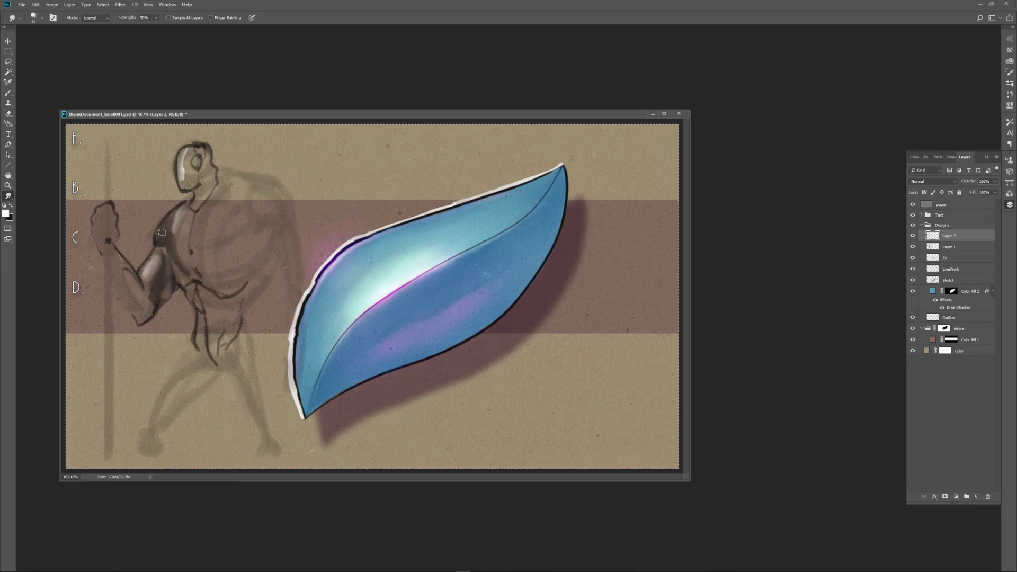
{"action": "mouse_move", "coordinate": [182, 165]}
{"action": "left_mouse_down"}
{"action": "mouse_move", "coordinate": [183, 183]}
{"action": "mouse_move", "coordinate": [189, 150]}
{"action": "left_mouse_up"}
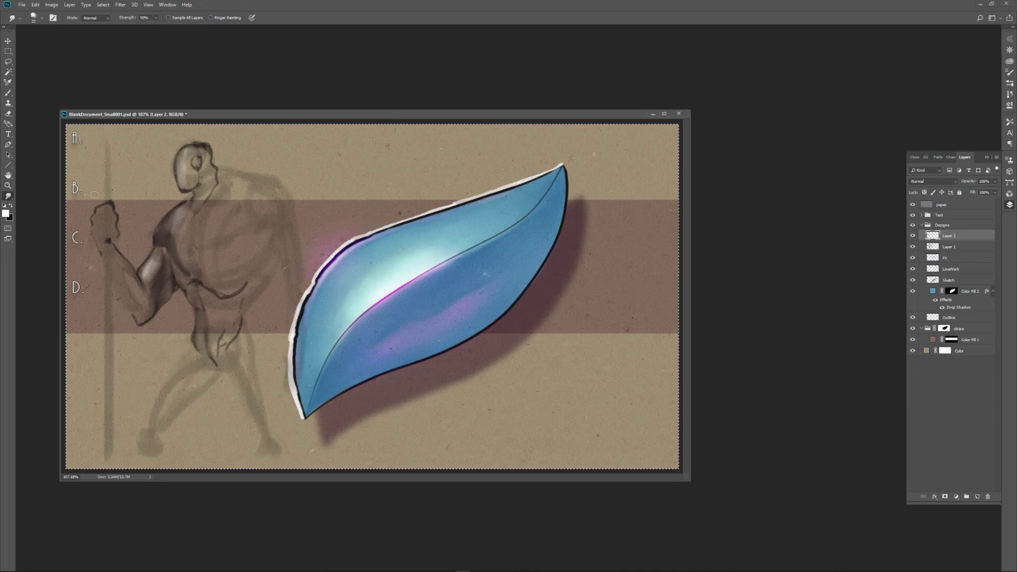
Load a brush preset that paints in Color Dodge mode, and set the foreground colour to orange #cb7b45.
{"action": "key", "text": "b"}
{"action": "left_click", "coordinate": [11, 18]}
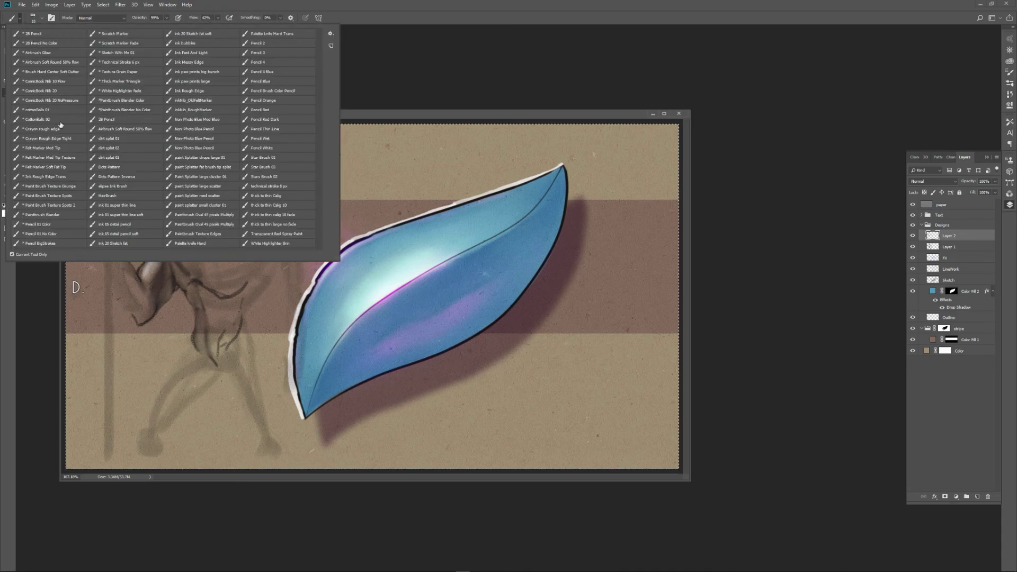
{"action": "left_click_drag", "start_coordinate": [352, 114], "coordinate": [350, 115]}
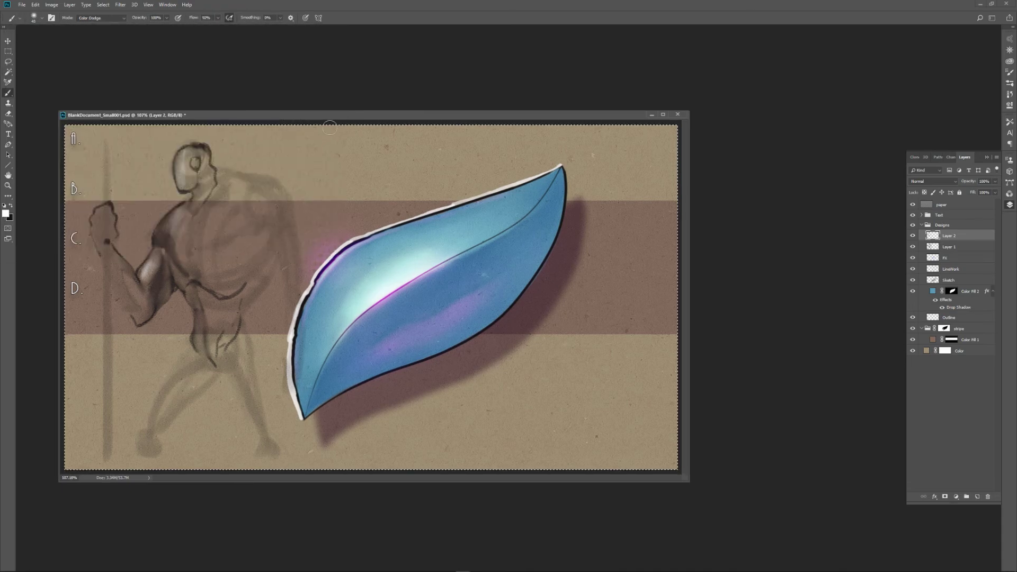
{"action": "key", "text": "n"}
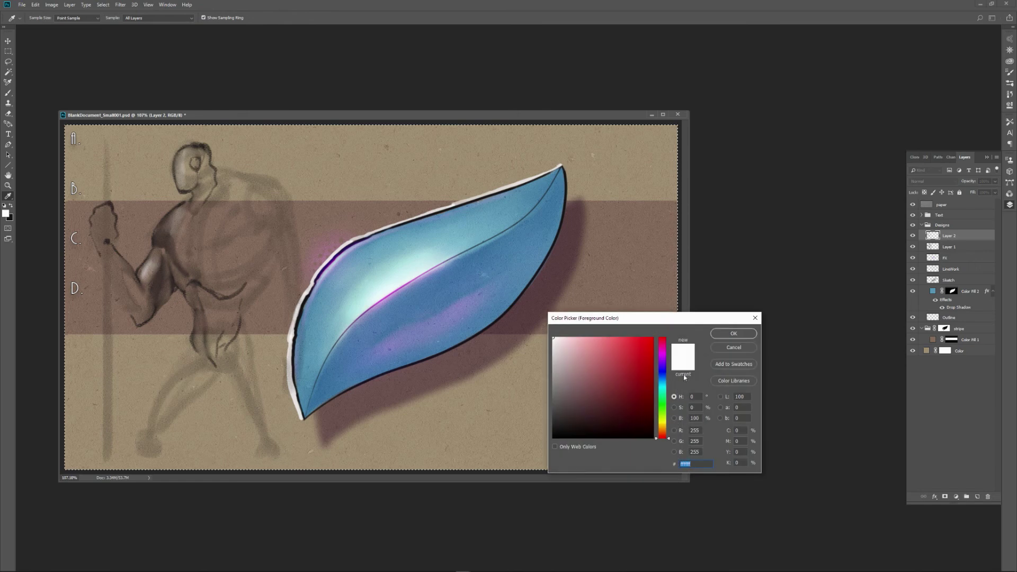
{"action": "mouse_move", "coordinate": [663, 430]}
{"action": "left_mouse_down"}
{"action": "mouse_move", "coordinate": [662, 403]}
{"action": "mouse_move", "coordinate": [662, 431]}
{"action": "left_mouse_up"}
{"action": "left_click", "coordinate": [603, 360]}
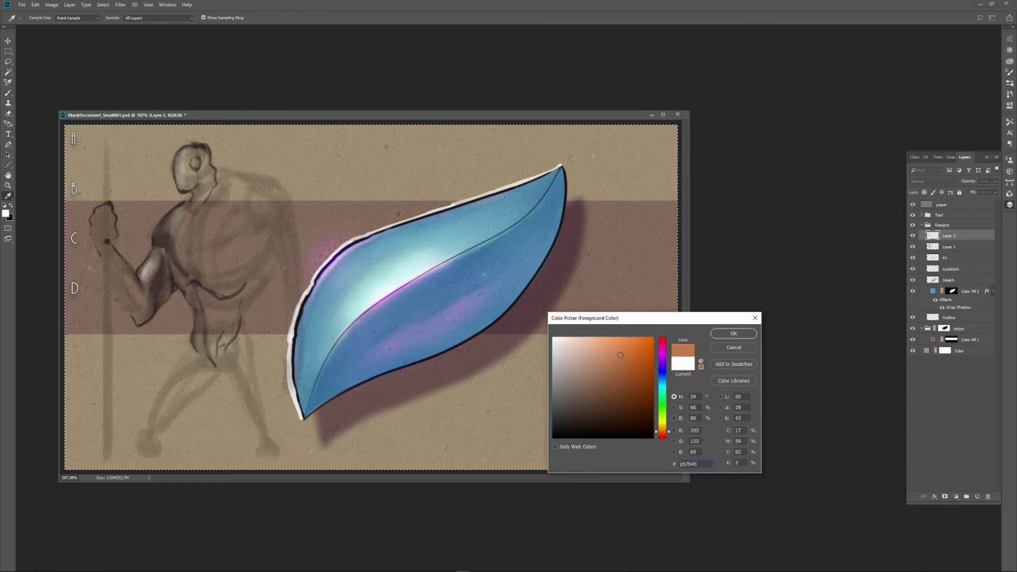
{"action": "left_click", "coordinate": [733, 333]}
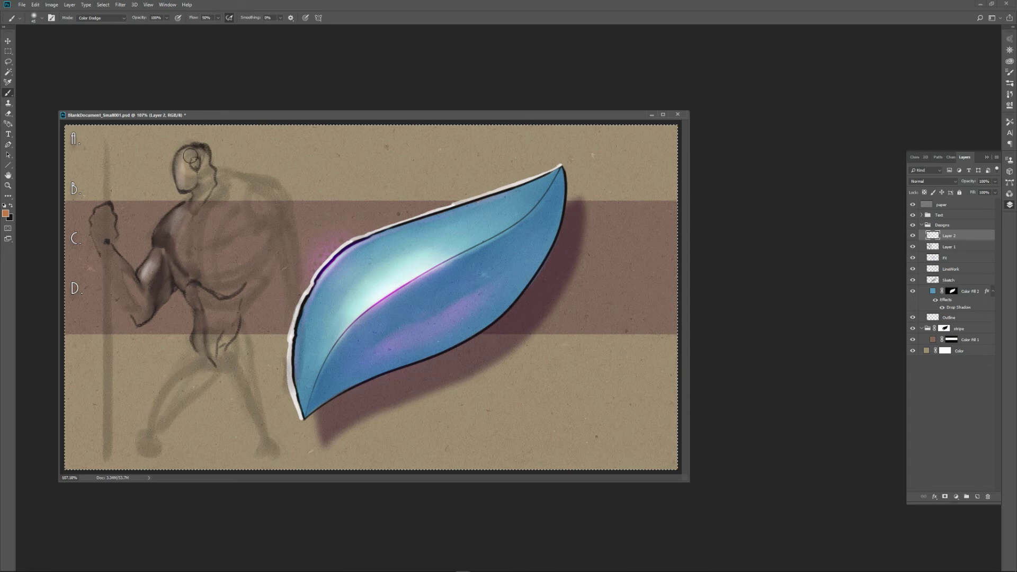
Paint an orange glow over the figure's face, shoulder, bent arm and fist.
{"action": "left_click_drag", "start_coordinate": [190, 156], "coordinate": [193, 186]}
{"action": "left_click_drag", "start_coordinate": [165, 235], "coordinate": [189, 210]}
{"action": "mouse_move", "coordinate": [150, 267]}
{"action": "left_mouse_down"}
{"action": "mouse_move", "coordinate": [130, 286]}
{"action": "mouse_move", "coordinate": [118, 265]}
{"action": "mouse_move", "coordinate": [144, 294]}
{"action": "mouse_move", "coordinate": [114, 256]}
{"action": "mouse_move", "coordinate": [143, 309]}
{"action": "mouse_move", "coordinate": [106, 214]}
{"action": "mouse_move", "coordinate": [153, 298]}
{"action": "mouse_move", "coordinate": [163, 266]}
{"action": "mouse_move", "coordinate": [151, 305]}
{"action": "left_mouse_up"}
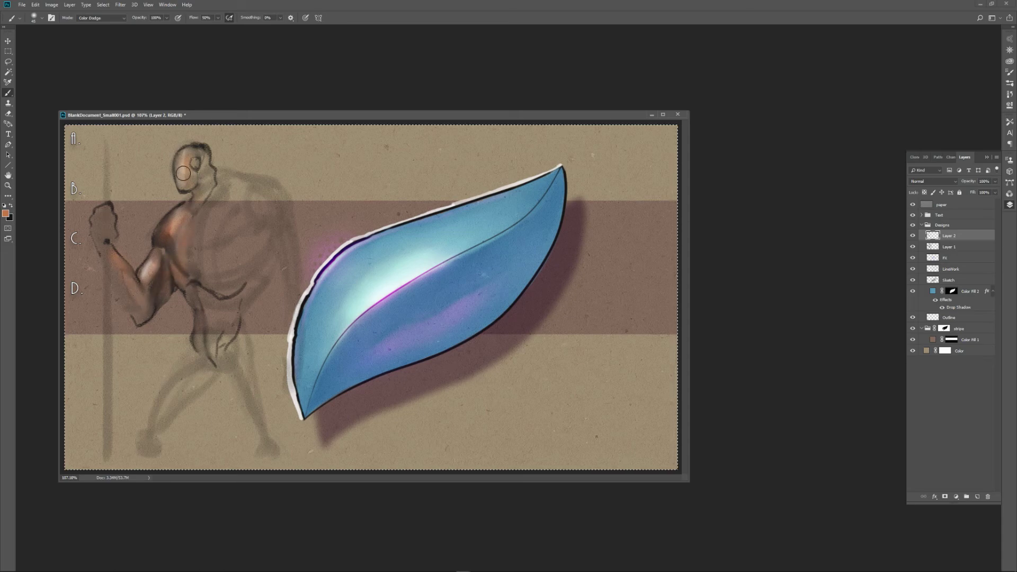
{"action": "left_click_drag", "start_coordinate": [183, 173], "coordinate": [197, 157]}
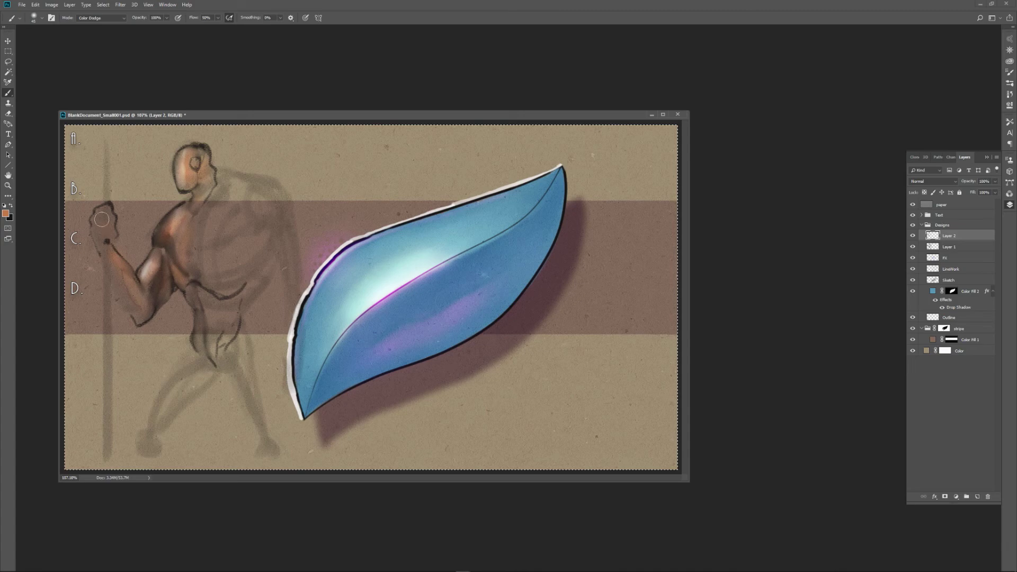
{"action": "mouse_move", "coordinate": [105, 223]}
{"action": "left_mouse_down"}
{"action": "mouse_move", "coordinate": [104, 211]}
{"action": "mouse_move", "coordinate": [108, 237]}
{"action": "left_mouse_up"}
Extend the orange glow over the abdomen and the leg nearest the staff, and strengthen it on the bent arm.
{"action": "mouse_move", "coordinate": [208, 311]}
{"action": "left_mouse_down"}
{"action": "mouse_move", "coordinate": [204, 340]}
{"action": "mouse_move", "coordinate": [209, 310]}
{"action": "left_mouse_up"}
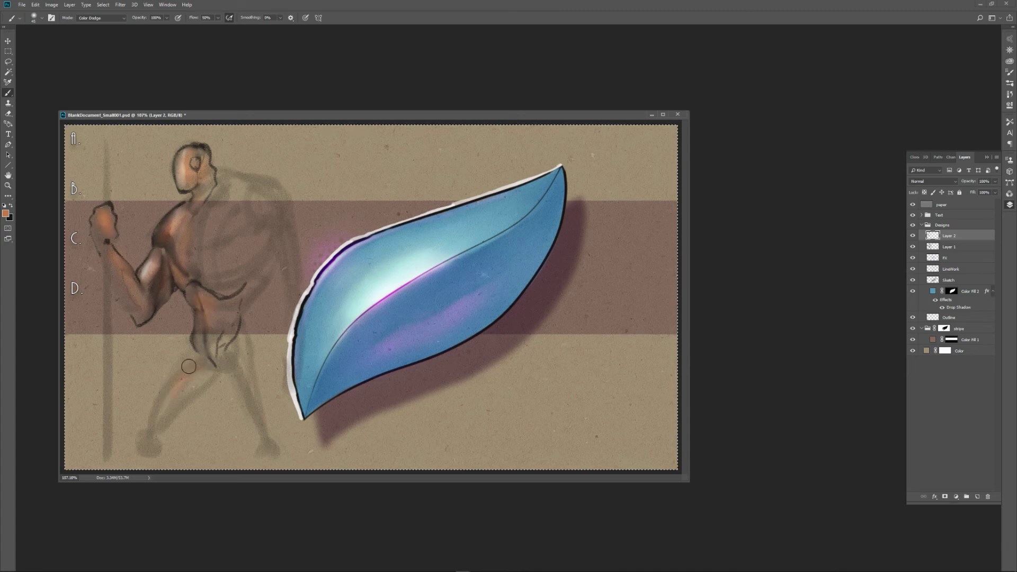
{"action": "left_click_drag", "start_coordinate": [162, 412], "coordinate": [208, 326]}
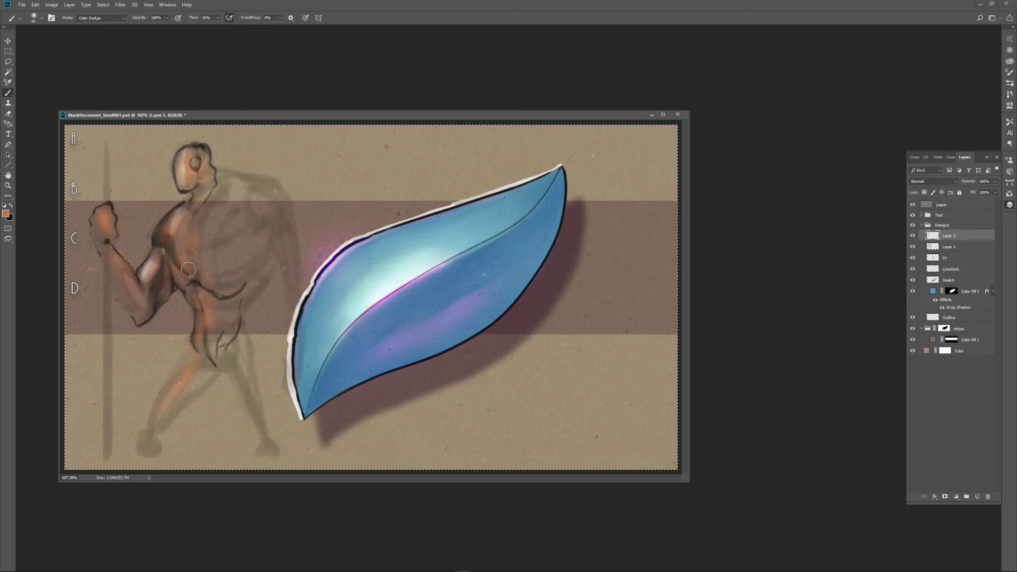
{"action": "left_click_drag", "start_coordinate": [143, 271], "coordinate": [160, 258]}
{"action": "mouse_move", "coordinate": [155, 296]}
{"action": "left_mouse_down"}
{"action": "mouse_move", "coordinate": [163, 238]}
{"action": "mouse_move", "coordinate": [184, 215]}
{"action": "mouse_move", "coordinate": [175, 217]}
{"action": "mouse_move", "coordinate": [185, 212]}
{"action": "mouse_move", "coordinate": [240, 253]}
{"action": "mouse_move", "coordinate": [195, 269]}
{"action": "mouse_move", "coordinate": [170, 251]}
{"action": "mouse_move", "coordinate": [175, 217]}
{"action": "mouse_move", "coordinate": [165, 238]}
{"action": "mouse_move", "coordinate": [180, 215]}
{"action": "mouse_move", "coordinate": [141, 276]}
{"action": "mouse_move", "coordinate": [158, 266]}
{"action": "mouse_move", "coordinate": [159, 293]}
{"action": "mouse_move", "coordinate": [169, 252]}
{"action": "left_mouse_up"}
Blend the orange tones and dark lines on the head, arm and torso with an enlarged Smudge brush.
{"action": "key", "text": "r"}
{"action": "key", "text": "bracketright"}
{"action": "key", "text": "bracketright"}
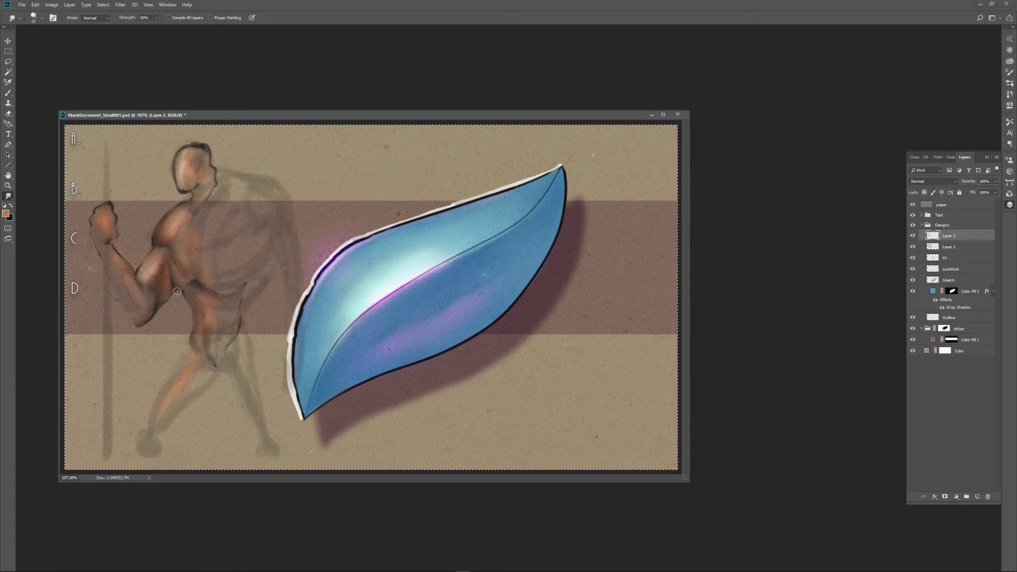
Paint pale peach #fbe0cf highlights along the head, fist, shoulder, bent arm and side of the chest, and soften them with the Smudge tool.
{"action": "key", "text": "n"}
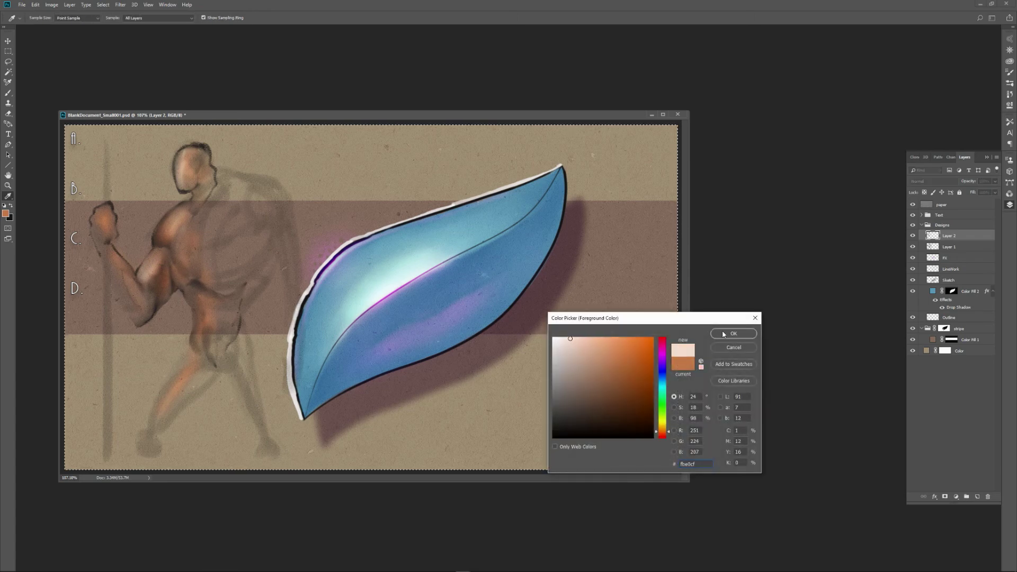
{"action": "left_click", "coordinate": [723, 334]}
{"action": "key", "text": "b"}
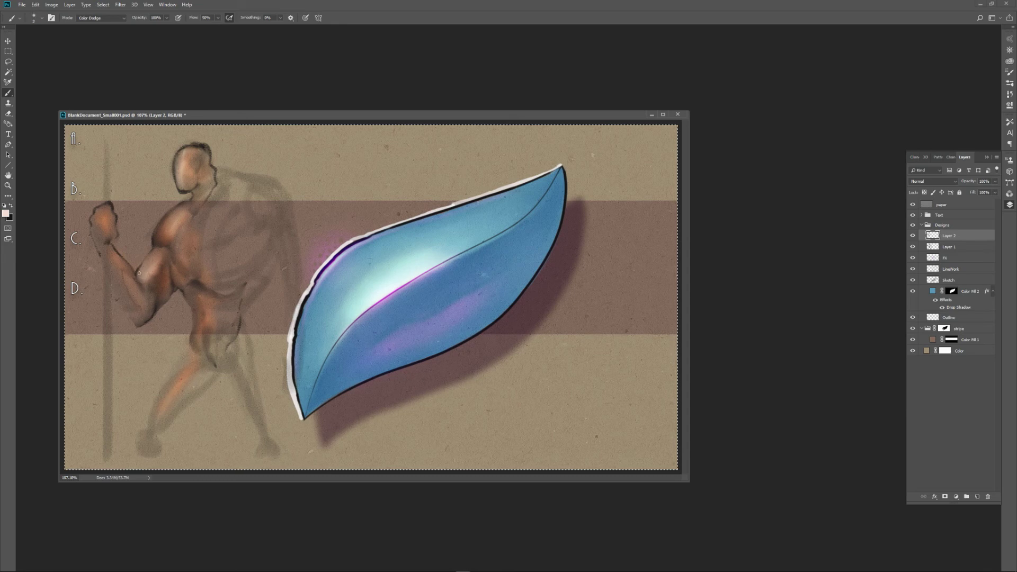
{"action": "left_click_drag", "start_coordinate": [152, 253], "coordinate": [154, 251]}
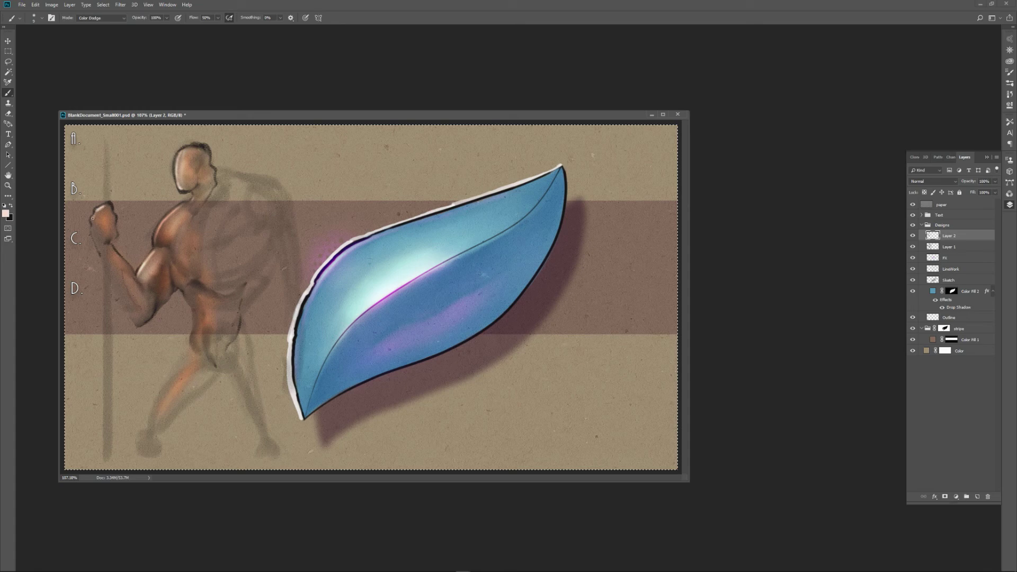
{"action": "left_click_drag", "start_coordinate": [113, 251], "coordinate": [134, 274]}
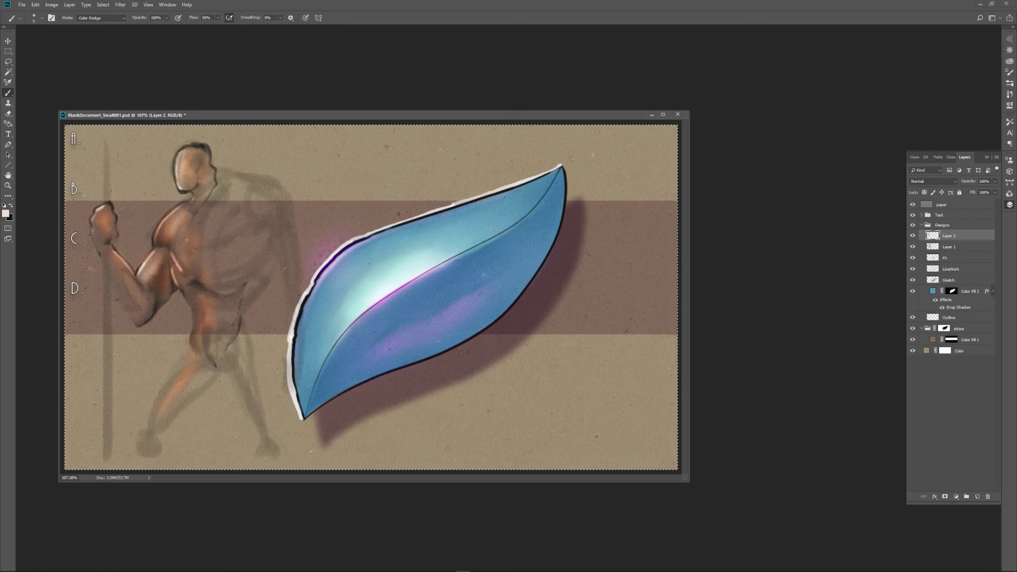
{"action": "key", "text": "r"}
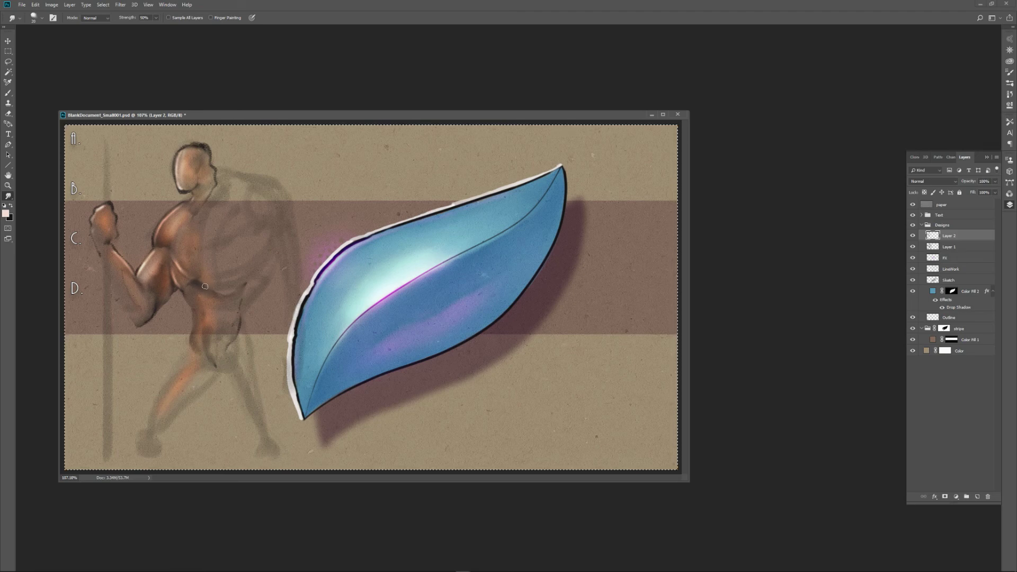
Outline the face, front shoulder and bent upper arm in pure white with the White Highlighter thin brush preset.
{"action": "key", "text": "n"}
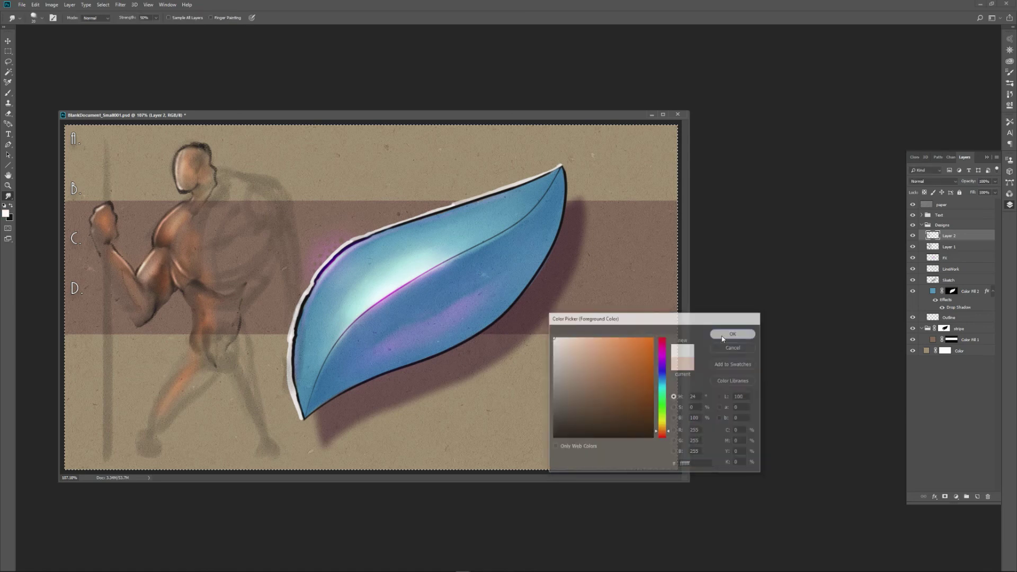
{"action": "key", "text": "Return"}
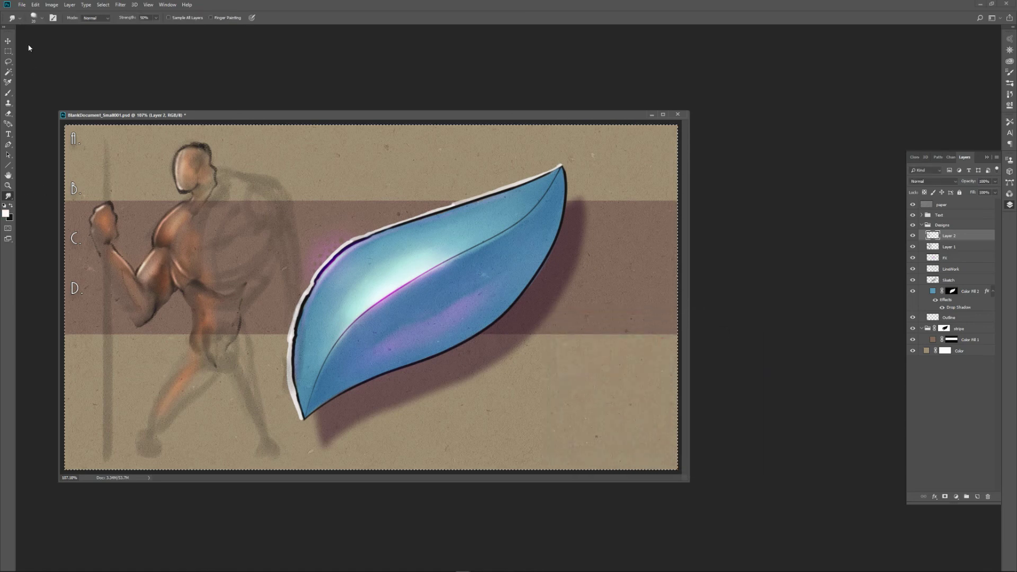
{"action": "key", "text": "b"}
{"action": "left_click", "coordinate": [20, 19]}
{"action": "left_click", "coordinate": [274, 242]}
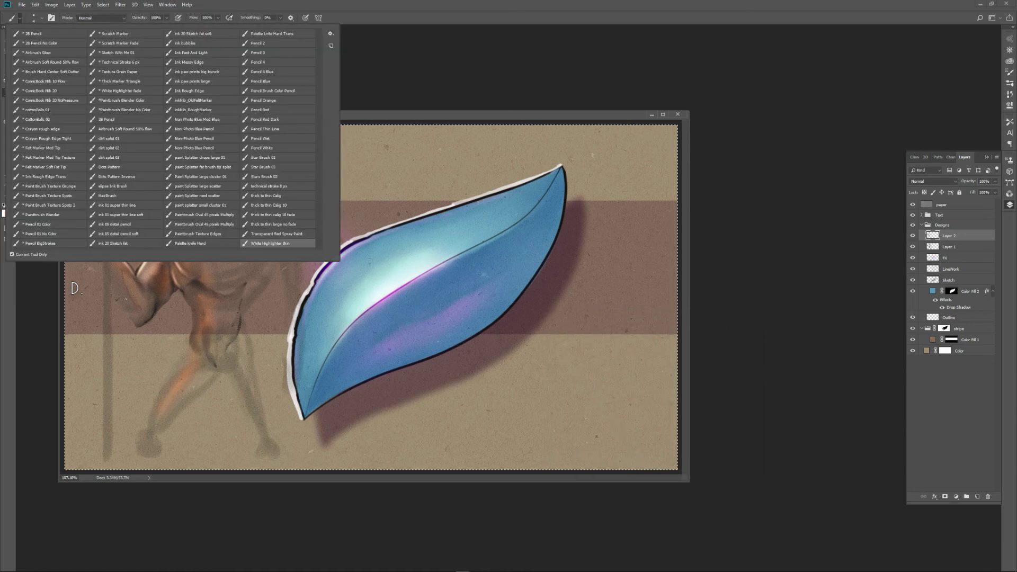
{"action": "left_click", "coordinate": [135, 281]}
{"action": "key", "text": "bracketright"}
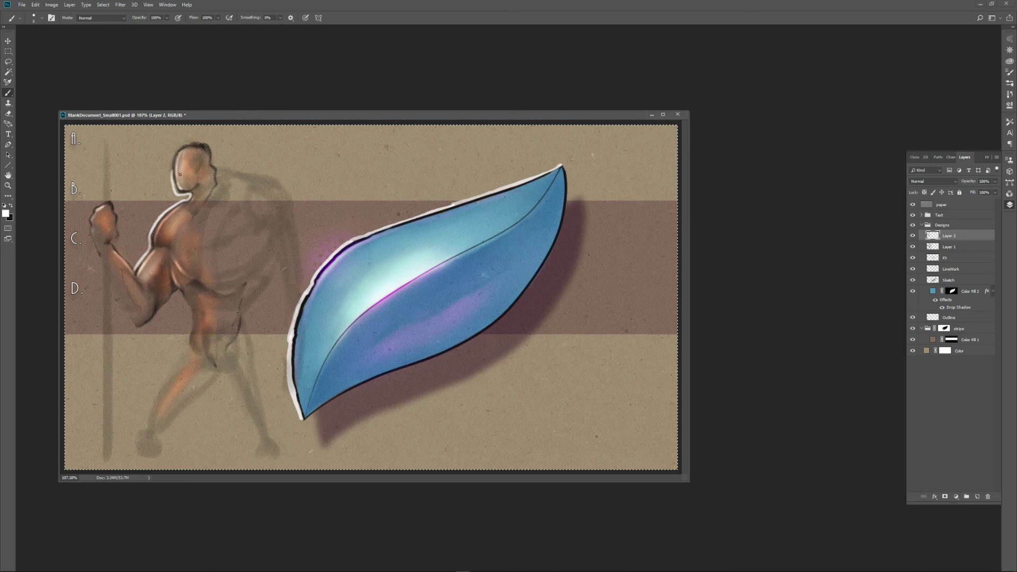
Scatter white specks over the figure's back and hip with the dirt splat 02 brush preset.
{"action": "left_click", "coordinate": [34, 20]}
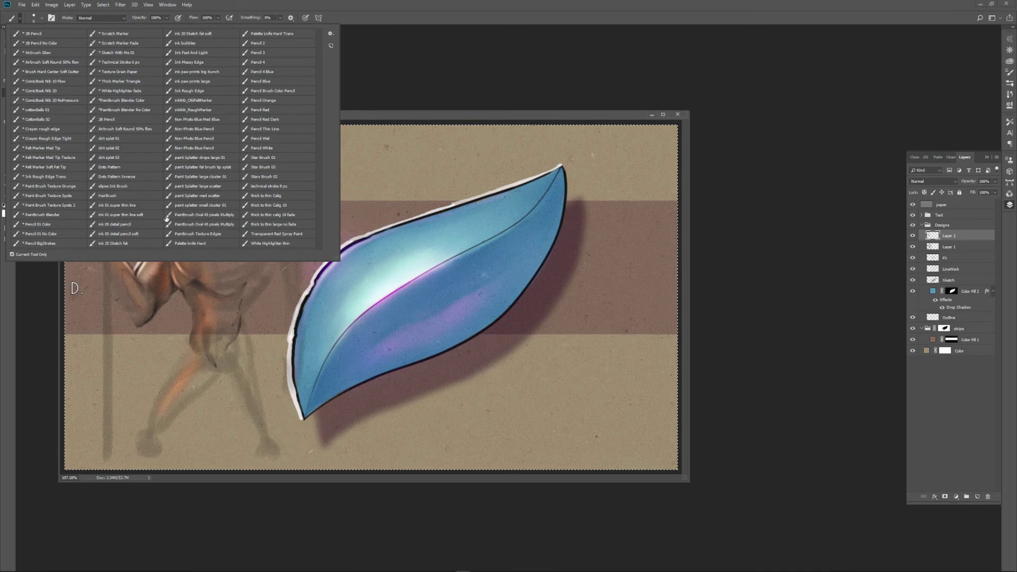
{"action": "left_click", "coordinate": [121, 151]}
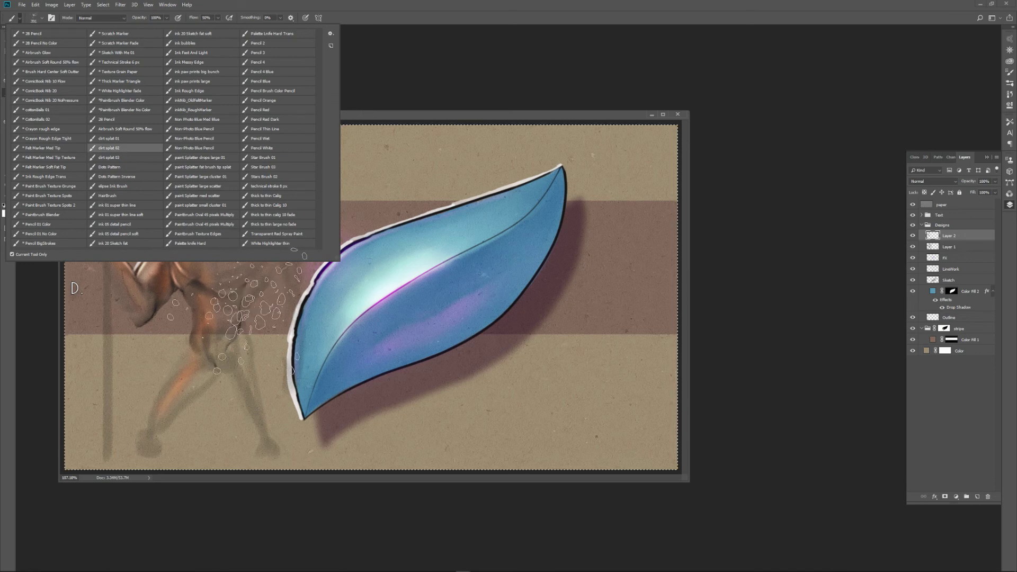
{"action": "left_click", "coordinate": [250, 331]}
{"action": "mouse_move", "coordinate": [274, 298]}
{"action": "left_mouse_down"}
{"action": "mouse_move", "coordinate": [308, 233]}
{"action": "mouse_move", "coordinate": [289, 231]}
{"action": "left_mouse_up"}
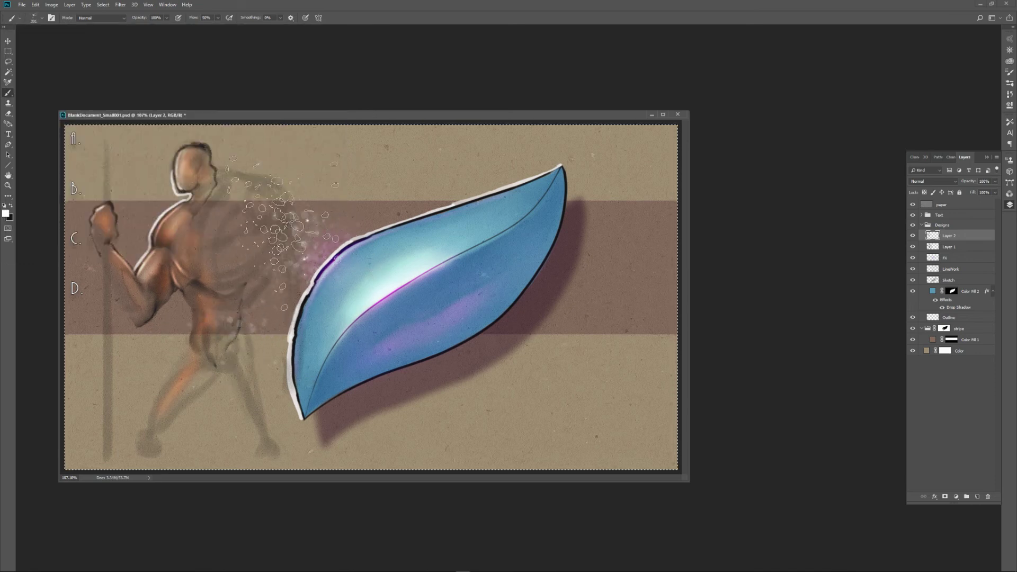
{"action": "left_click", "coordinate": [20, 19]}
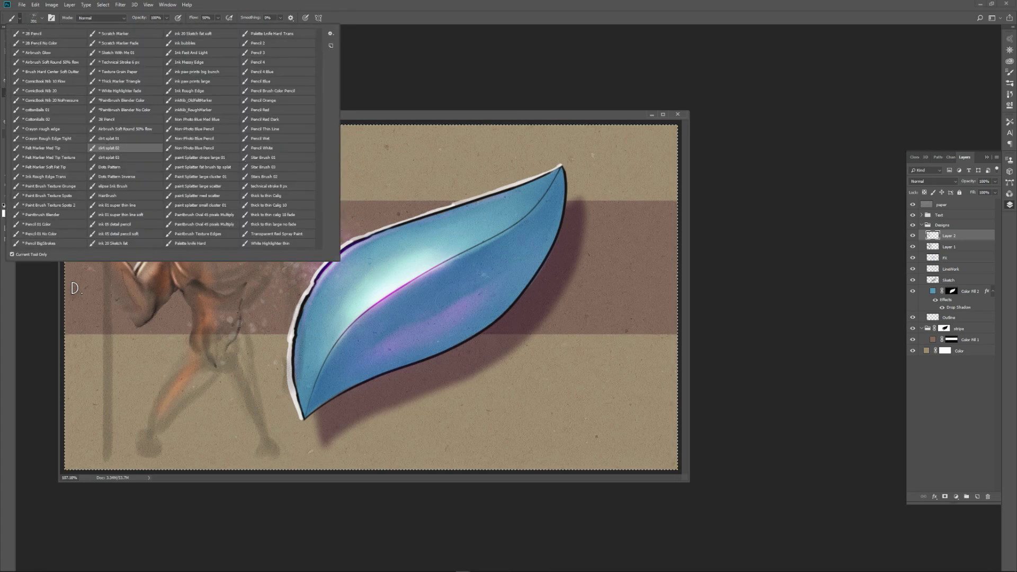
{"action": "key", "text": "ctrl+d"}
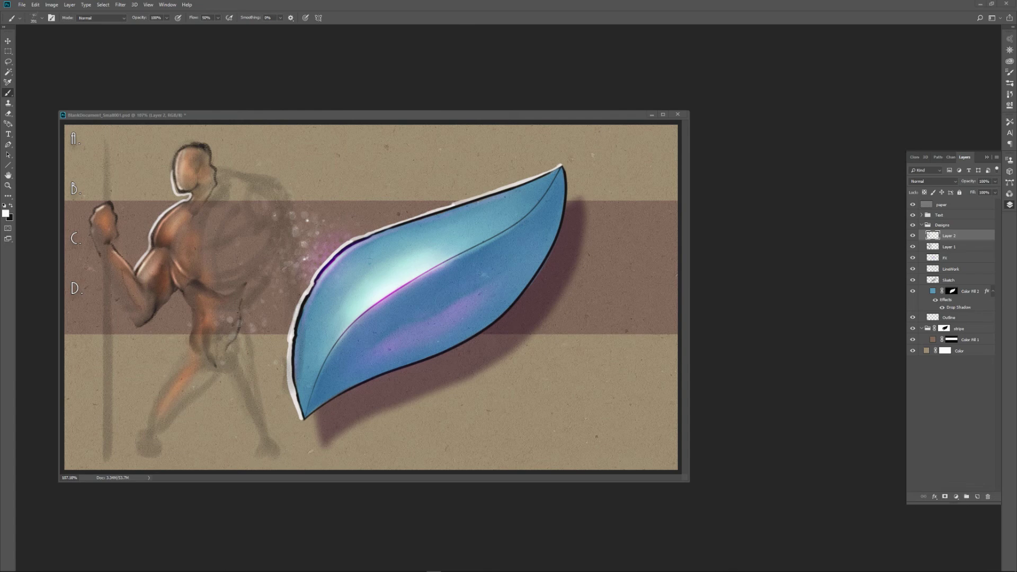
Scatter small white stars around the figure and over the leaf using the Star Brush 01 preset at 100% flow and a reduced brush size.
{"action": "left_click", "coordinate": [19, 19]}
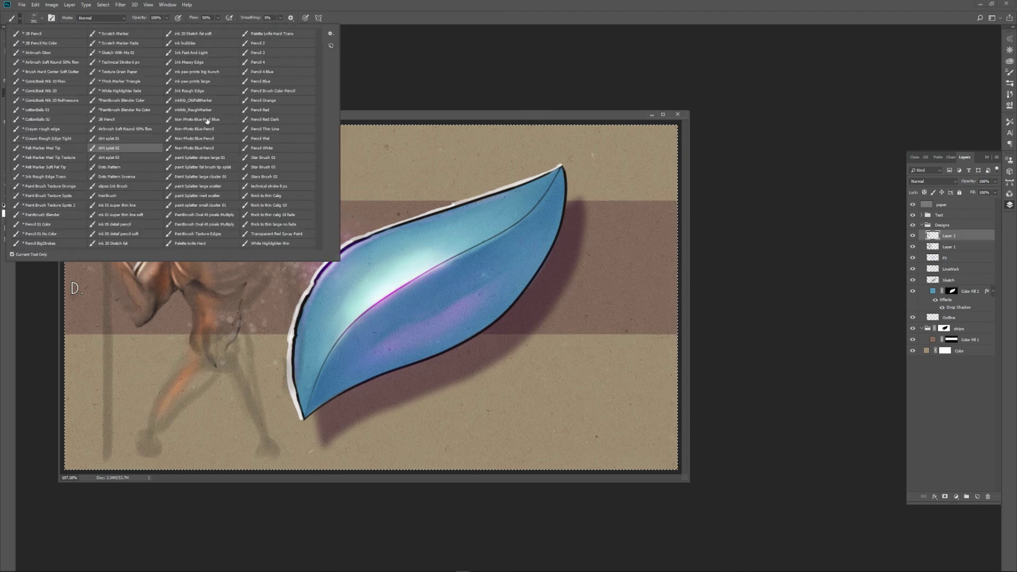
{"action": "left_click", "coordinate": [265, 159]}
{"action": "left_click", "coordinate": [232, 361]}
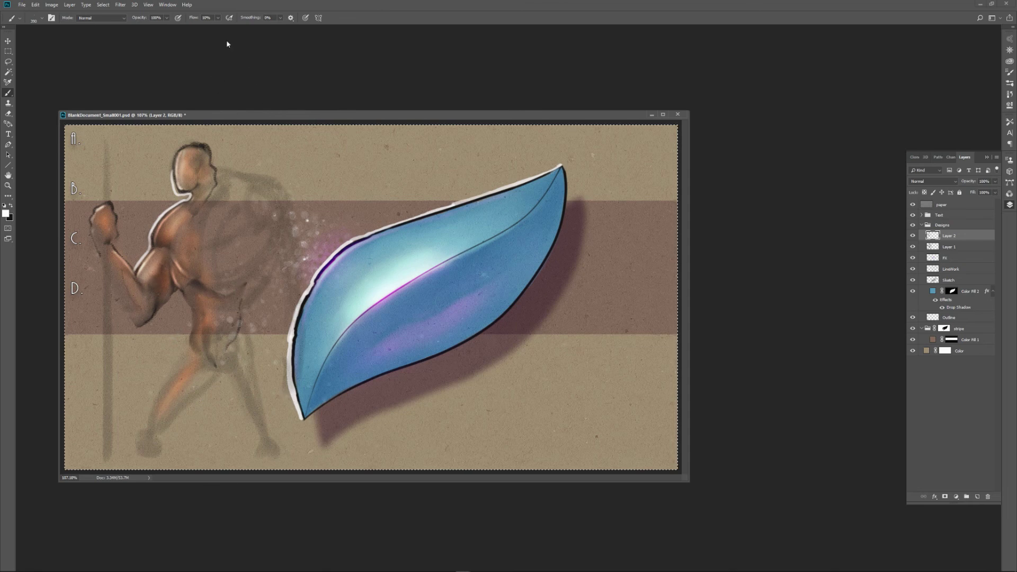
{"action": "left_click", "coordinate": [218, 17]}
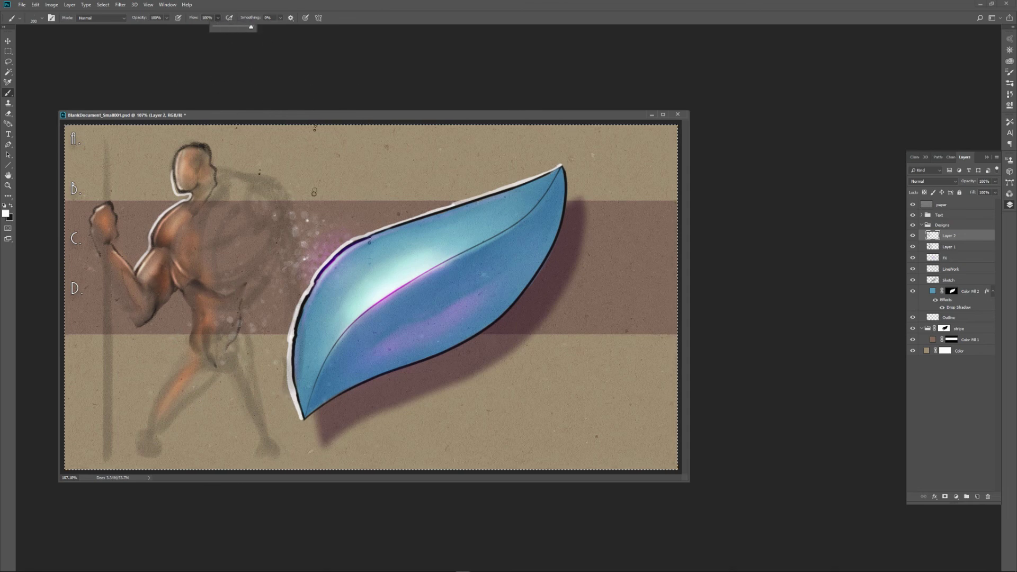
{"action": "left_click", "coordinate": [312, 174]}
{"action": "key", "text": "["}
{"action": "key", "text": "["}
{"action": "key", "text": "["}
{"action": "key", "text": "["}
{"action": "mouse_move", "coordinate": [308, 196]}
{"action": "left_mouse_down"}
{"action": "mouse_move", "coordinate": [297, 227]}
{"action": "mouse_move", "coordinate": [302, 194]}
{"action": "left_mouse_up"}
{"action": "key", "text": "["}
{"action": "key", "text": "["}
{"action": "key", "text": "["}
{"action": "key", "text": "["}
{"action": "key", "text": "["}
{"action": "key", "text": "["}
{"action": "key", "text": "["}
{"action": "key", "text": "["}
{"action": "key", "text": "["}
{"action": "key", "text": "["}
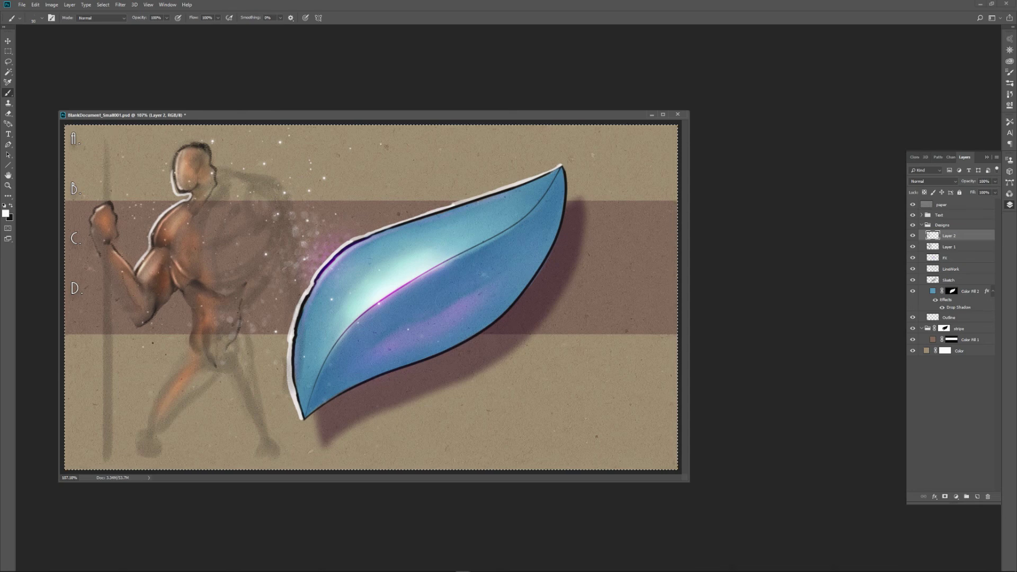
{"action": "left_click_drag", "start_coordinate": [330, 206], "coordinate": [268, 360]}
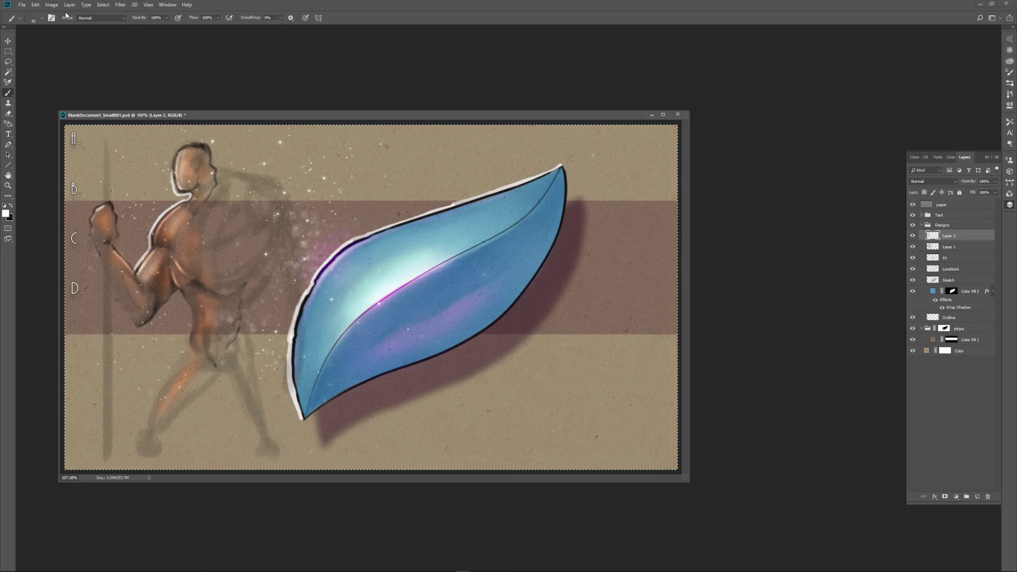
Try the Palette Knife Hard Trans brush preset with white strokes behind the figure's back and around the legs.
{"action": "left_click", "coordinate": [20, 19]}
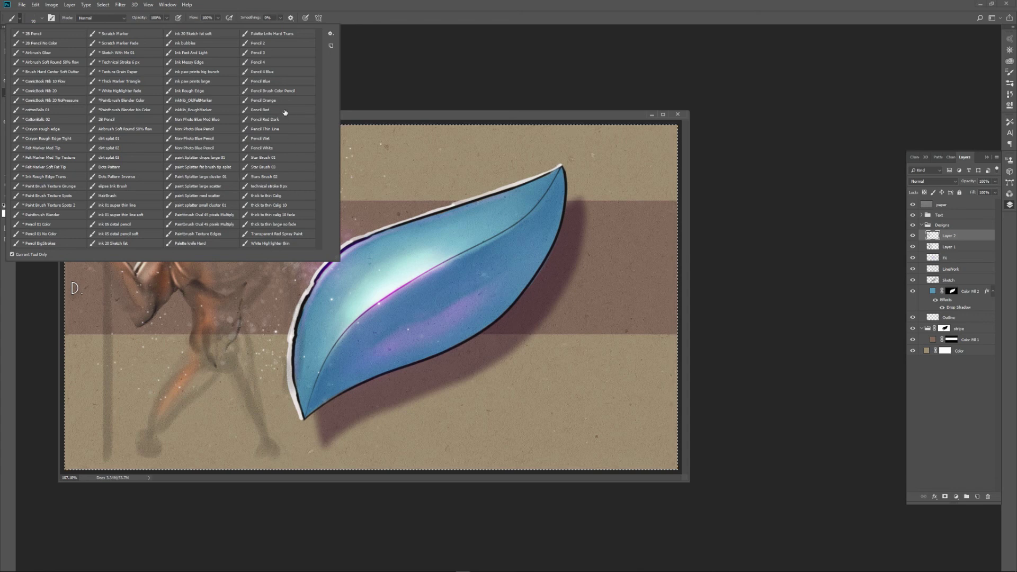
{"action": "left_click", "coordinate": [272, 33]}
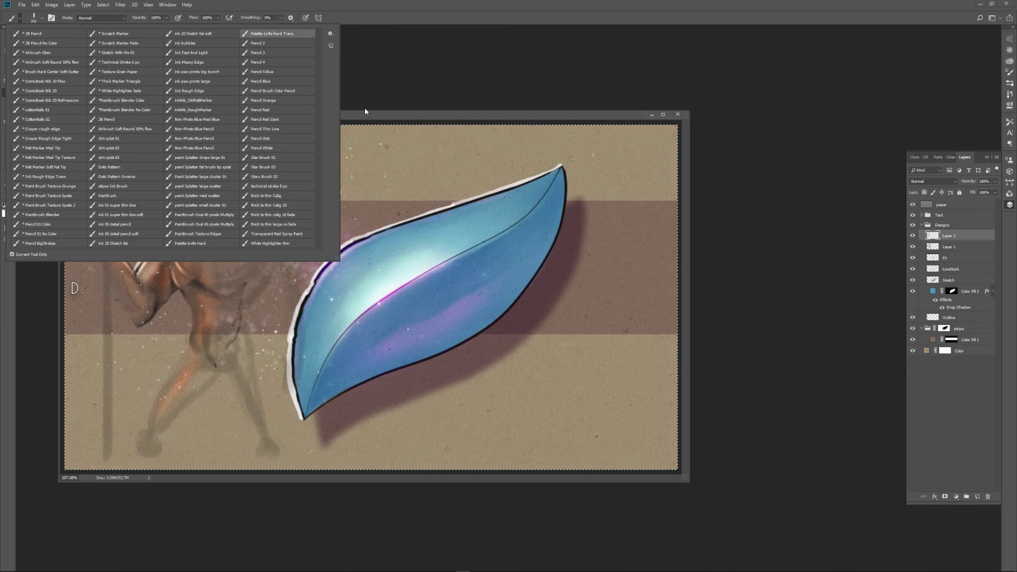
{"action": "left_click", "coordinate": [366, 119]}
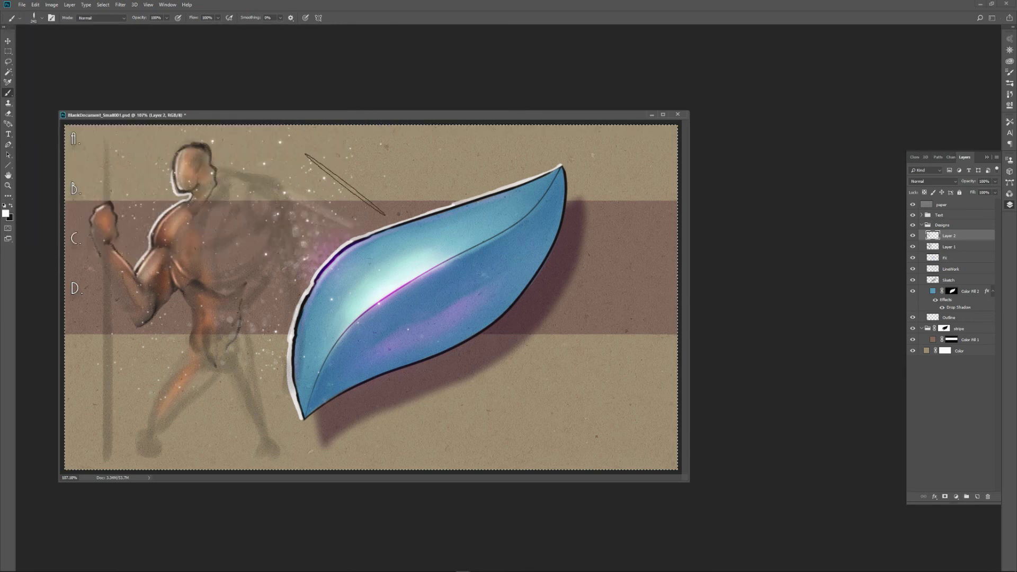
{"action": "mouse_move", "coordinate": [333, 192]}
{"action": "left_mouse_down"}
{"action": "mouse_move", "coordinate": [305, 243]}
{"action": "mouse_move", "coordinate": [290, 236]}
{"action": "mouse_move", "coordinate": [380, 160]}
{"action": "mouse_move", "coordinate": [373, 200]}
{"action": "mouse_move", "coordinate": [266, 257]}
{"action": "mouse_move", "coordinate": [267, 346]}
{"action": "mouse_move", "coordinate": [195, 348]}
{"action": "mouse_move", "coordinate": [234, 353]}
{"action": "mouse_move", "coordinate": [162, 333]}
{"action": "mouse_move", "coordinate": [189, 384]}
{"action": "left_mouse_up"}
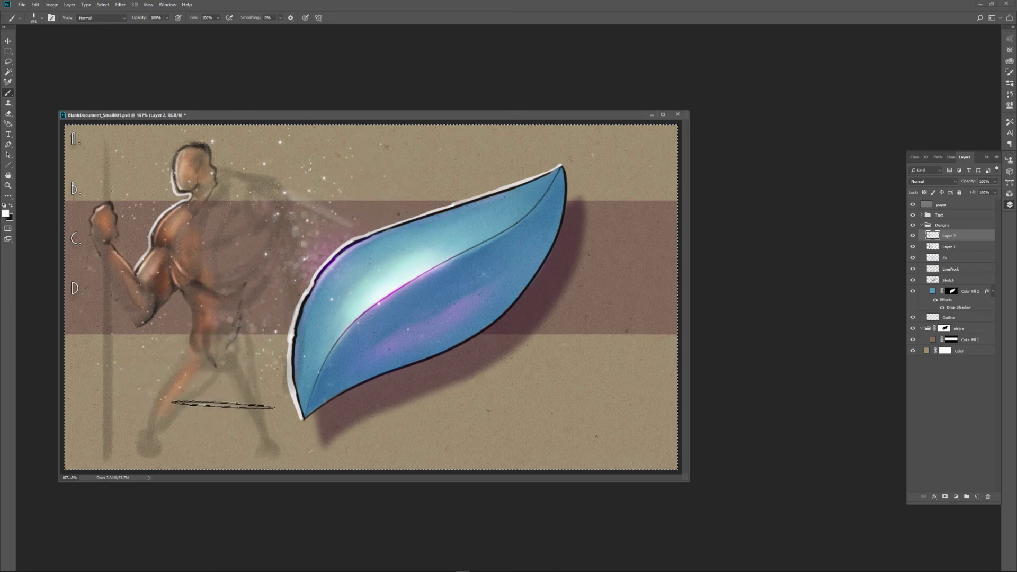
{"action": "mouse_move", "coordinate": [220, 432]}
{"action": "left_mouse_down"}
{"action": "mouse_move", "coordinate": [200, 377]}
{"action": "mouse_move", "coordinate": [220, 385]}
{"action": "mouse_move", "coordinate": [245, 345]}
{"action": "mouse_move", "coordinate": [246, 304]}
{"action": "mouse_move", "coordinate": [287, 297]}
{"action": "left_mouse_up"}
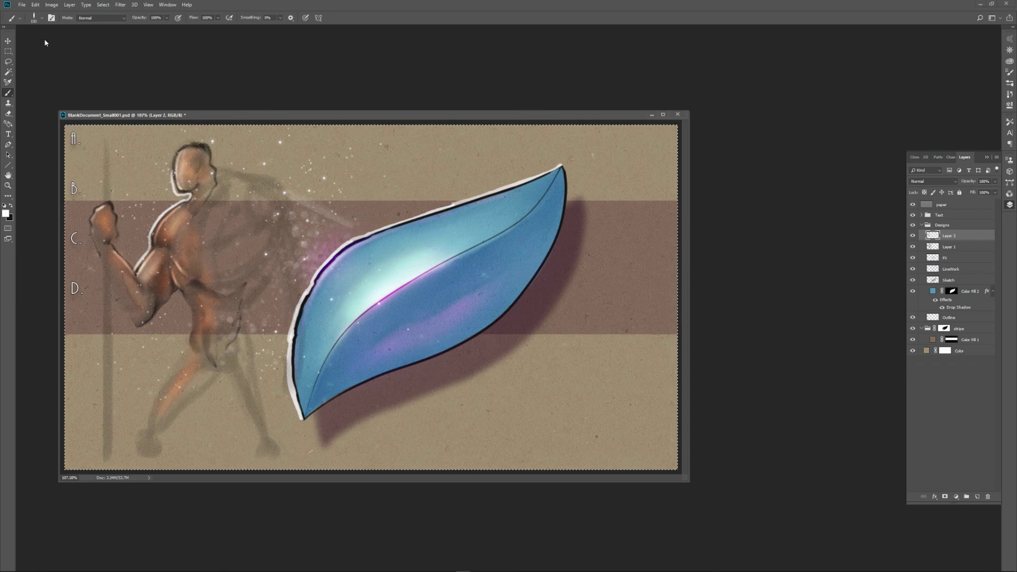
Open sketchCompanion_015.jpg, sketchCompanion_025.jpg, sketchCompanion_031.jpg and sketchCompanion_032_Froggies.jpg together from the Sketch Ideas folder.
{"action": "left_click", "coordinate": [22, 5]}
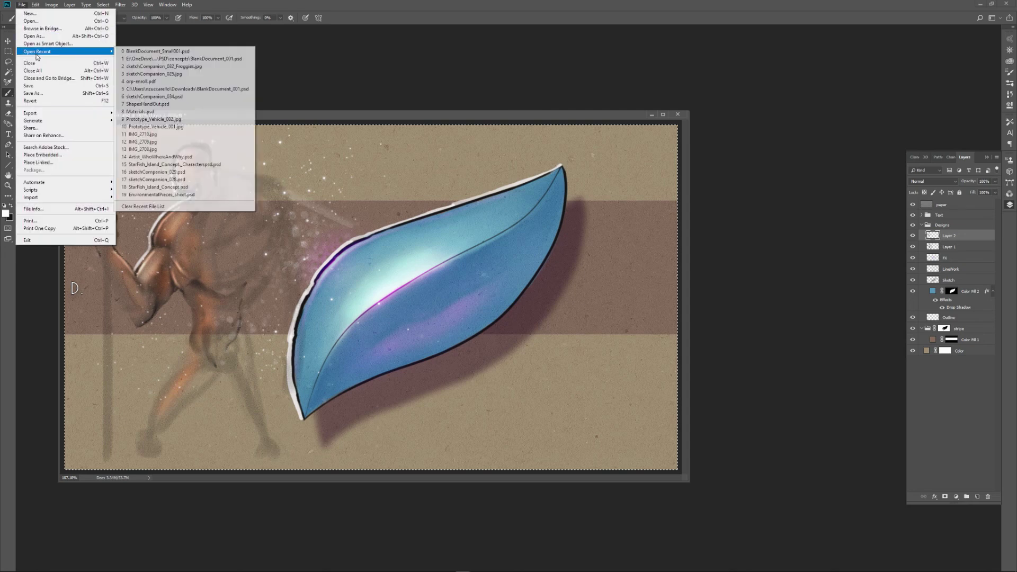
{"action": "left_click", "coordinate": [31, 21]}
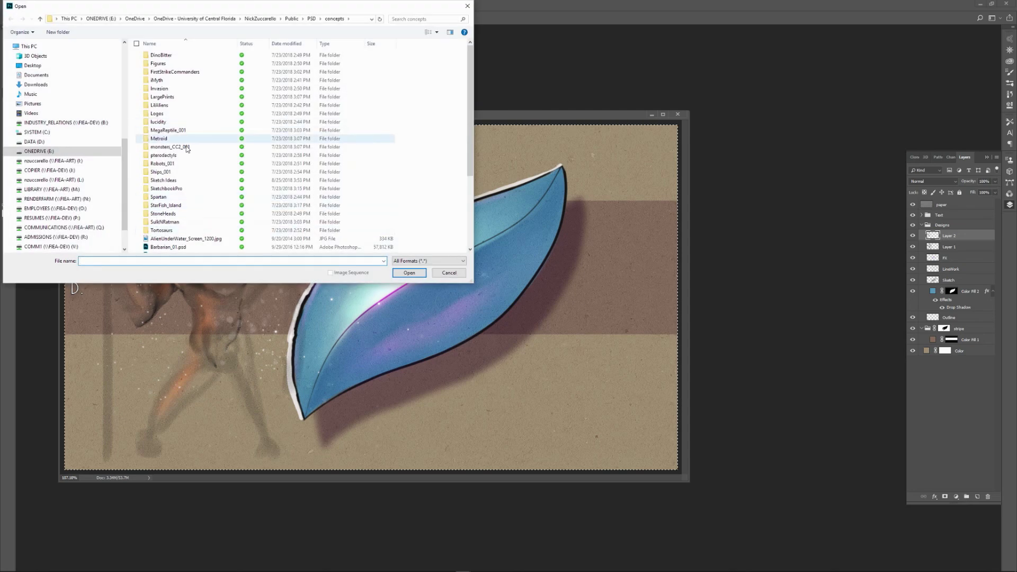
{"action": "double_click", "coordinate": [179, 182]}
{"action": "scroll", "coordinate": [251, 197], "scroll_direction": "down", "scroll_amount": 3}
{"action": "scroll", "coordinate": [252, 197], "scroll_direction": "down", "scroll_amount": 2}
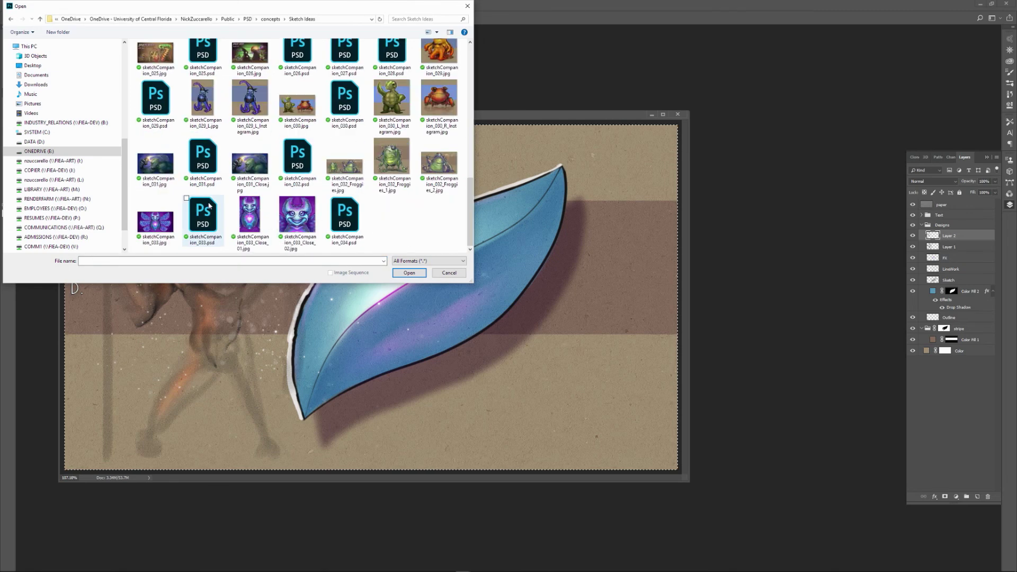
{"action": "left_click", "coordinate": [165, 177]}
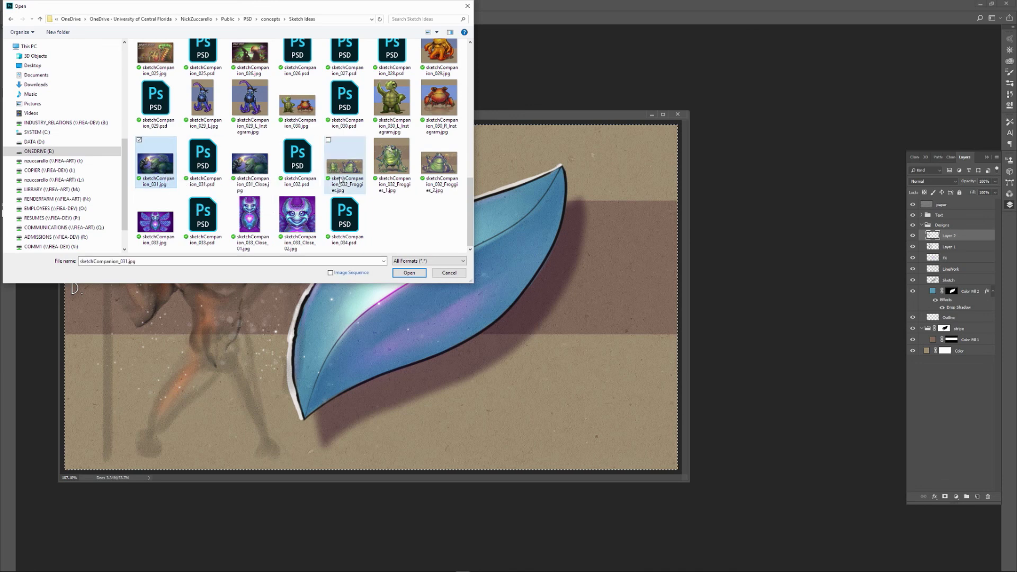
{"action": "left_click", "coordinate": [347, 186], "text": "ctrl"}
{"action": "scroll", "coordinate": [339, 192], "scroll_direction": "up", "scroll_amount": 1}
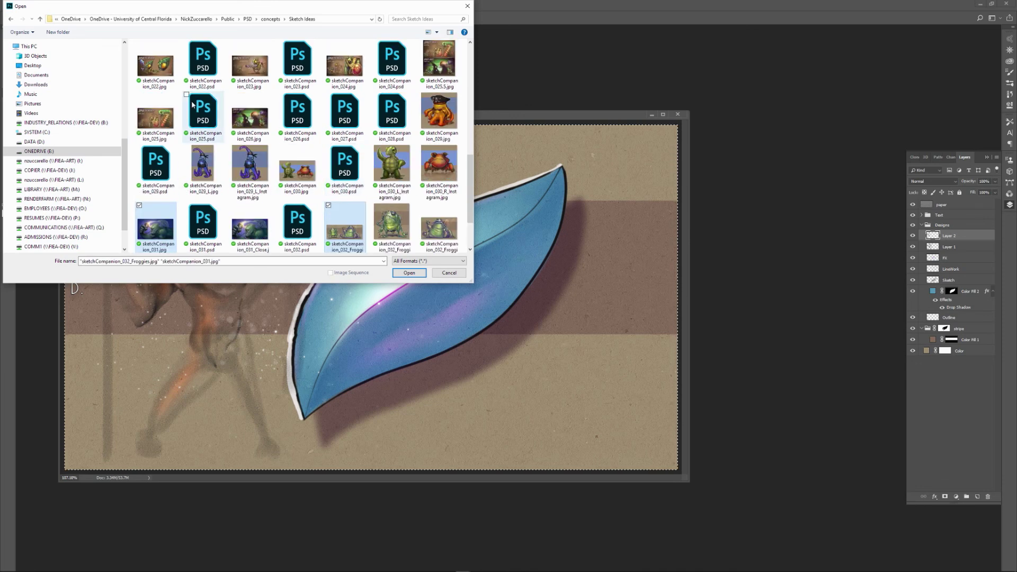
{"action": "left_click", "coordinate": [155, 117], "text": "ctrl"}
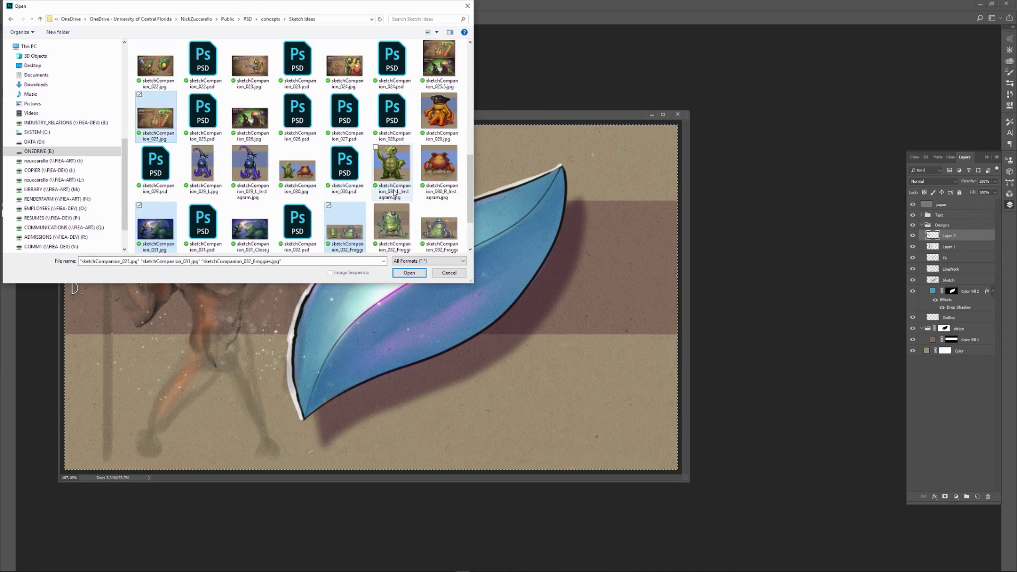
{"action": "scroll", "coordinate": [394, 189], "scroll_direction": "up", "scroll_amount": 2}
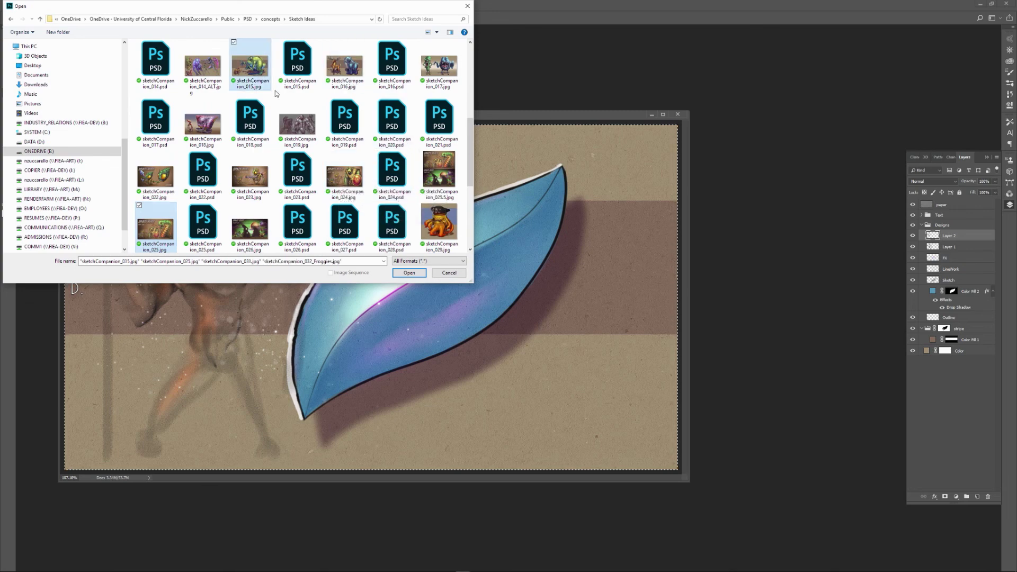
{"action": "left_click", "coordinate": [420, 273]}
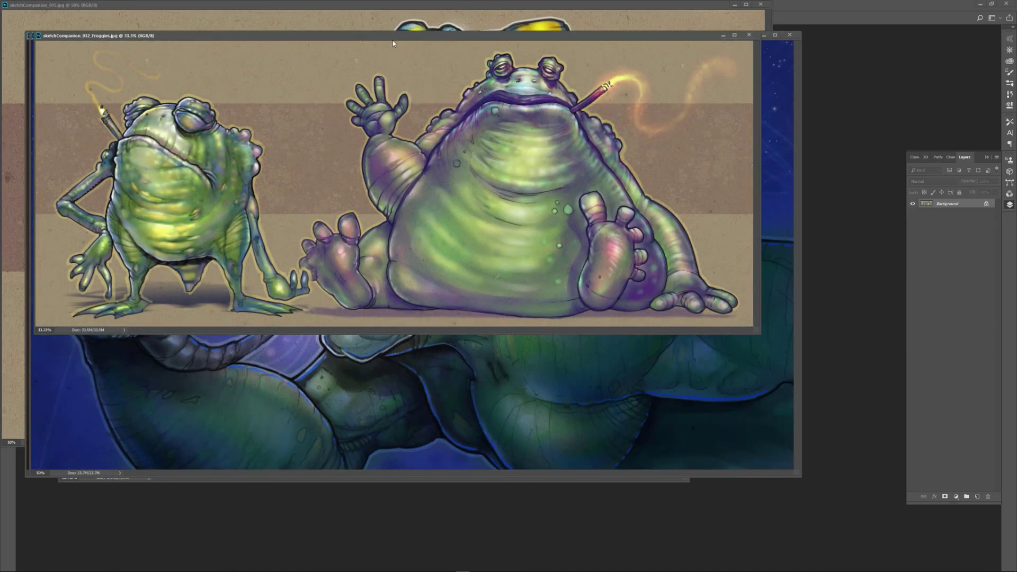
Examine the two frogs in sketchCompanion_032_Froggies.jpg, then close that image.
{"action": "left_click_drag", "start_coordinate": [393, 43], "coordinate": [433, 151]}
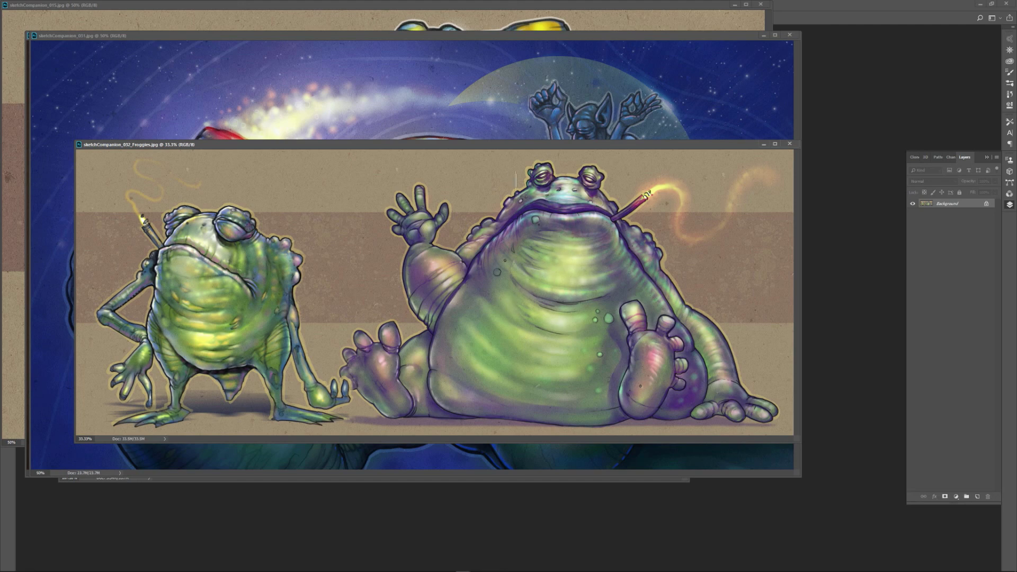
{"action": "left_click_drag", "start_coordinate": [464, 149], "coordinate": [476, 200]}
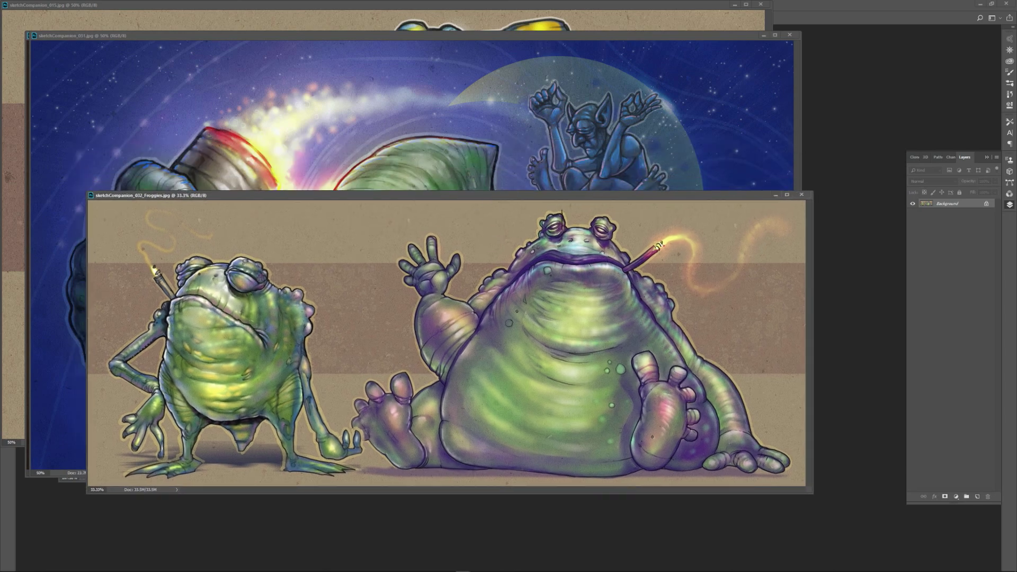
{"action": "left_click", "coordinate": [801, 194]}
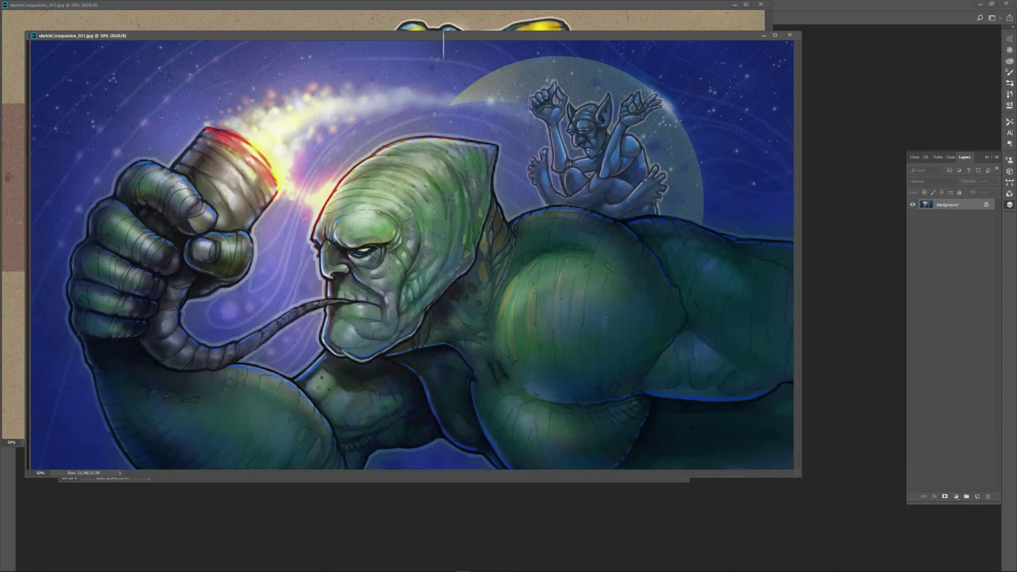
Examine the green giant in sketchCompanion_031.jpg and the Space Bugs artwork in sketchCompanion_025.jpg, closing each image after viewing.
{"action": "left_click_drag", "start_coordinate": [432, 43], "coordinate": [500, 114]}
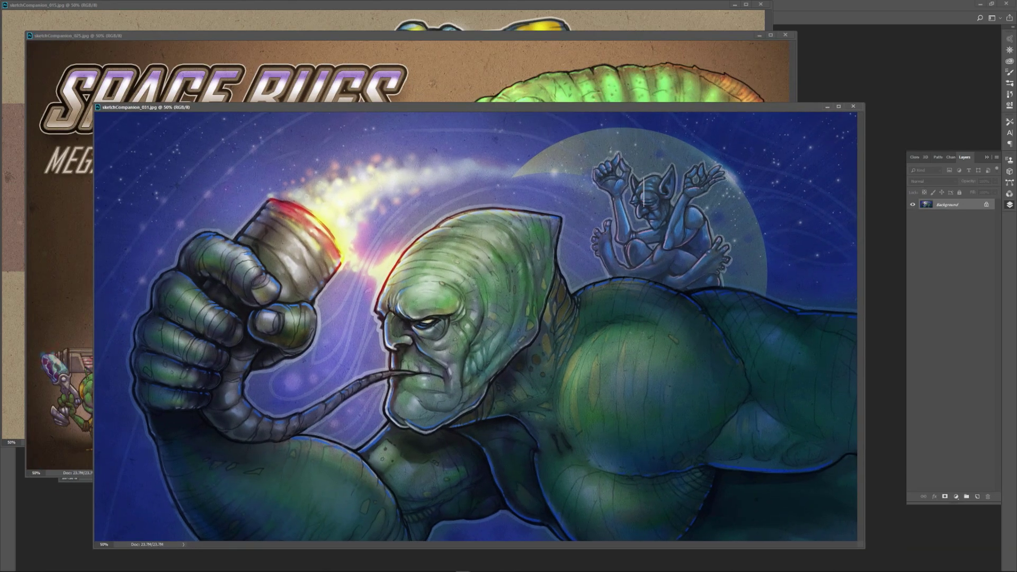
{"action": "left_click_drag", "start_coordinate": [616, 110], "coordinate": [593, 93]}
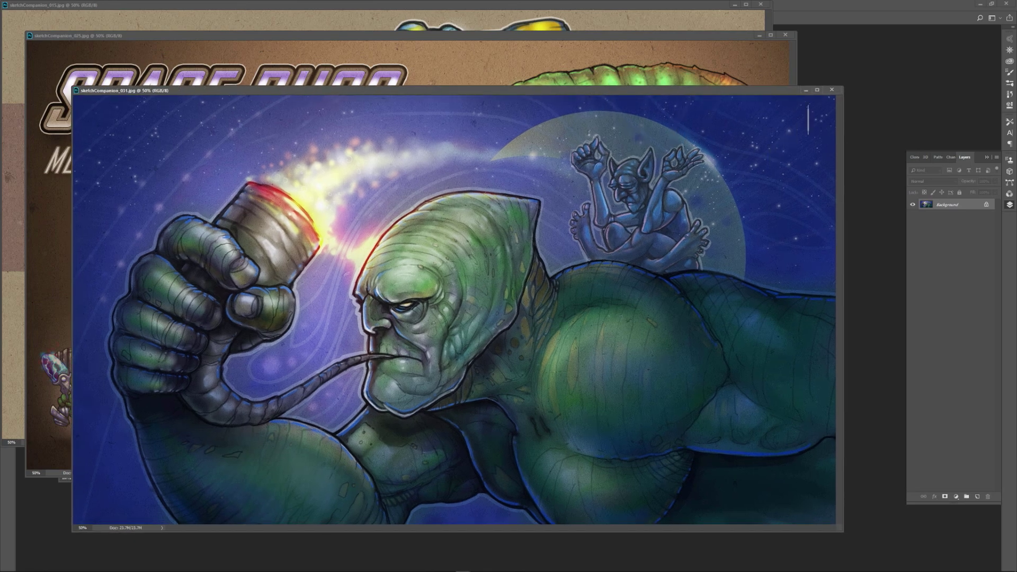
{"action": "left_click", "coordinate": [832, 90]}
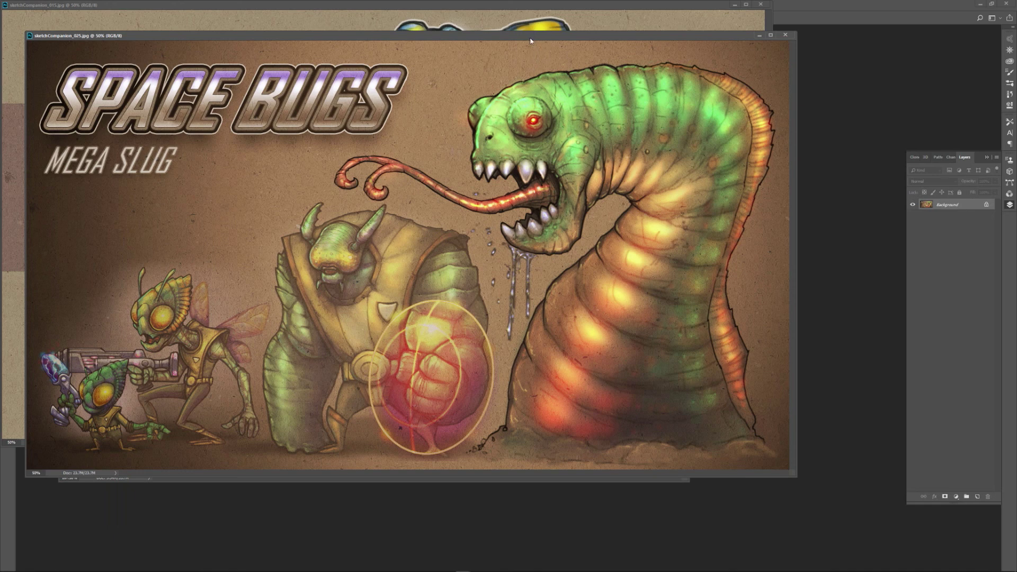
{"action": "left_click_drag", "start_coordinate": [530, 37], "coordinate": [572, 97]}
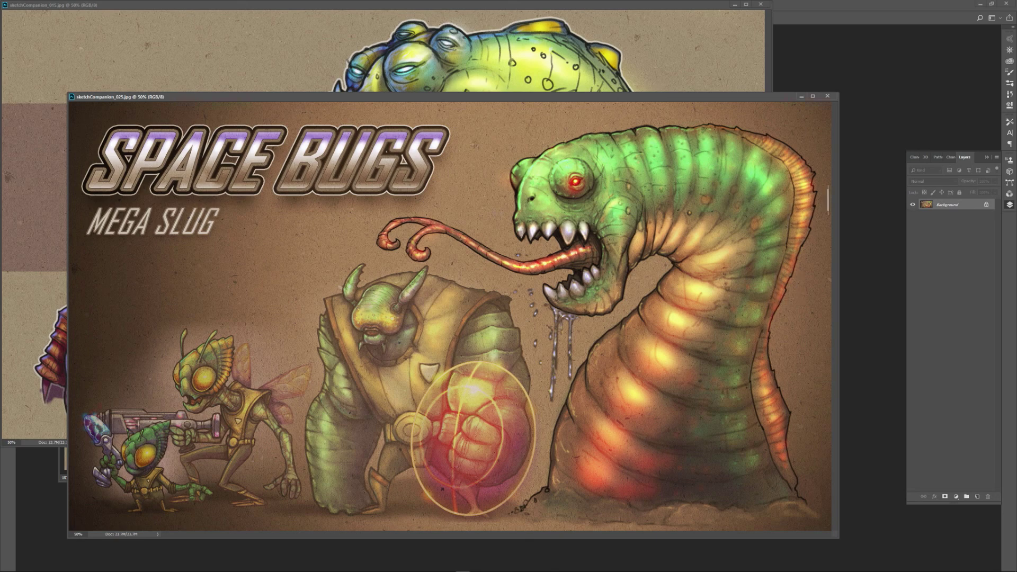
{"action": "left_click", "coordinate": [829, 97]}
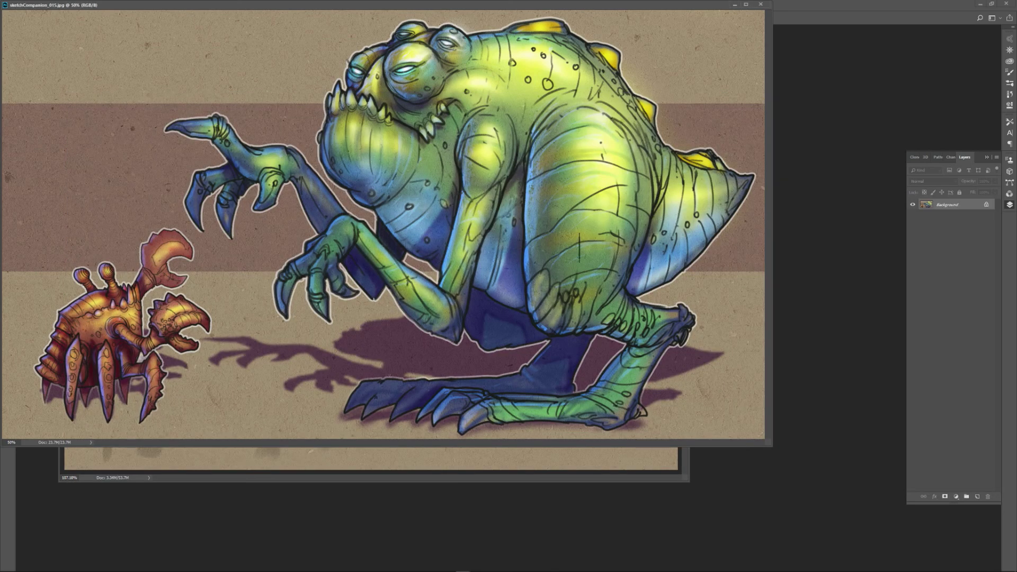
Examine the crab and large green creature in sketchCompanion_015.jpg, with its window moved clear of the workspace controls.
{"action": "mouse_move", "coordinate": [395, 6]}
{"action": "left_mouse_down"}
{"action": "mouse_move", "coordinate": [509, 133]}
{"action": "mouse_move", "coordinate": [478, 97]}
{"action": "left_mouse_up"}
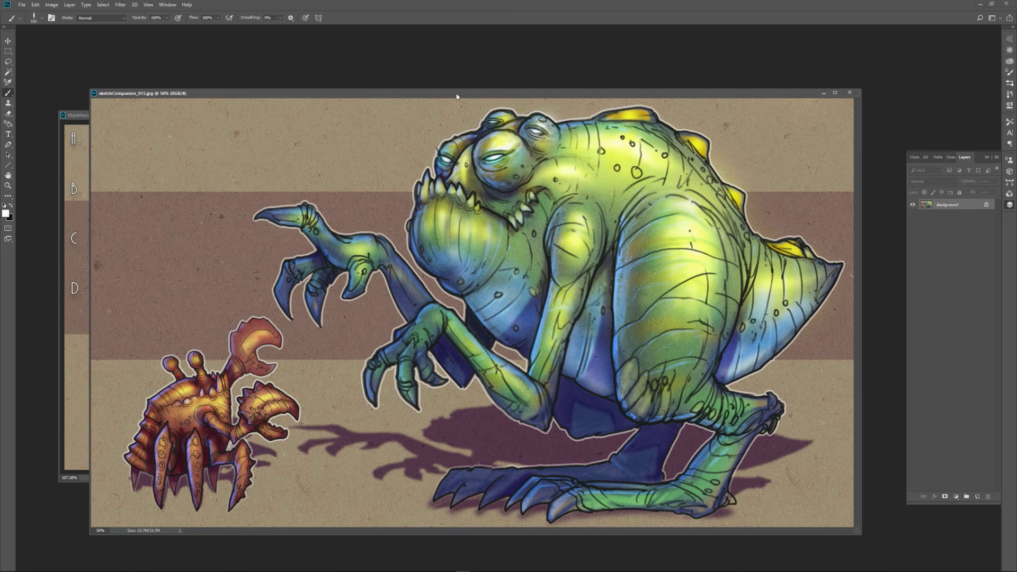
{"action": "left_click_drag", "start_coordinate": [460, 98], "coordinate": [448, 100]}
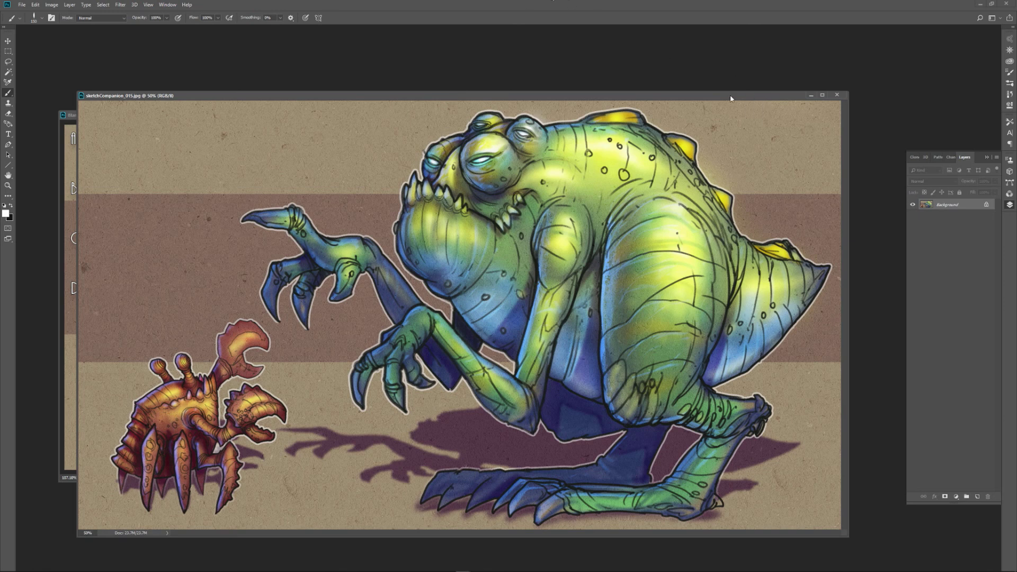
{"action": "mouse_move", "coordinate": [731, 98]}
{"action": "left_mouse_down"}
{"action": "mouse_move", "coordinate": [732, 86]}
{"action": "mouse_move", "coordinate": [753, 89]}
{"action": "left_mouse_up"}
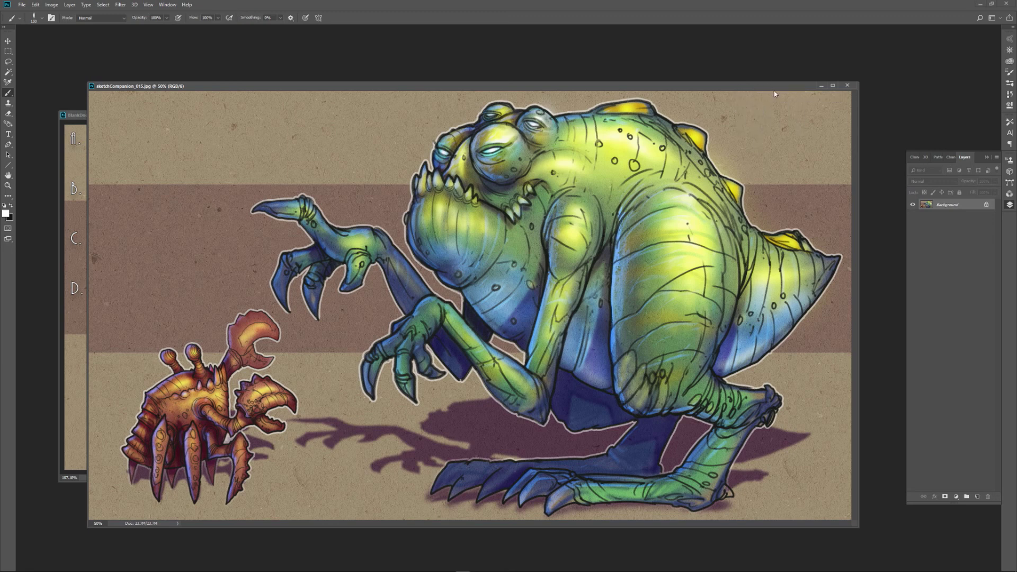
{"action": "left_click_drag", "start_coordinate": [775, 89], "coordinate": [776, 93]}
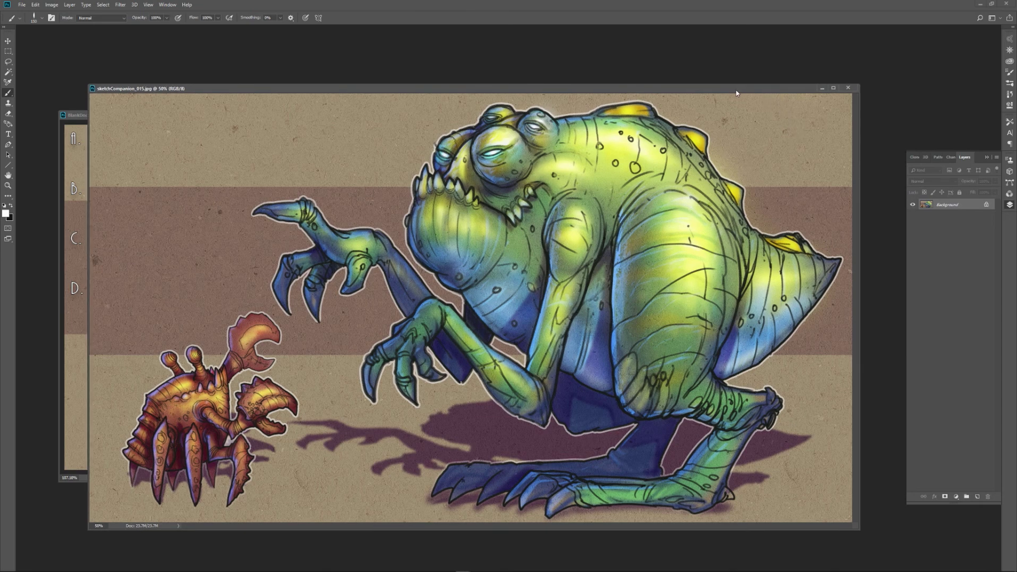
{"action": "left_click_drag", "start_coordinate": [730, 91], "coordinate": [736, 87]}
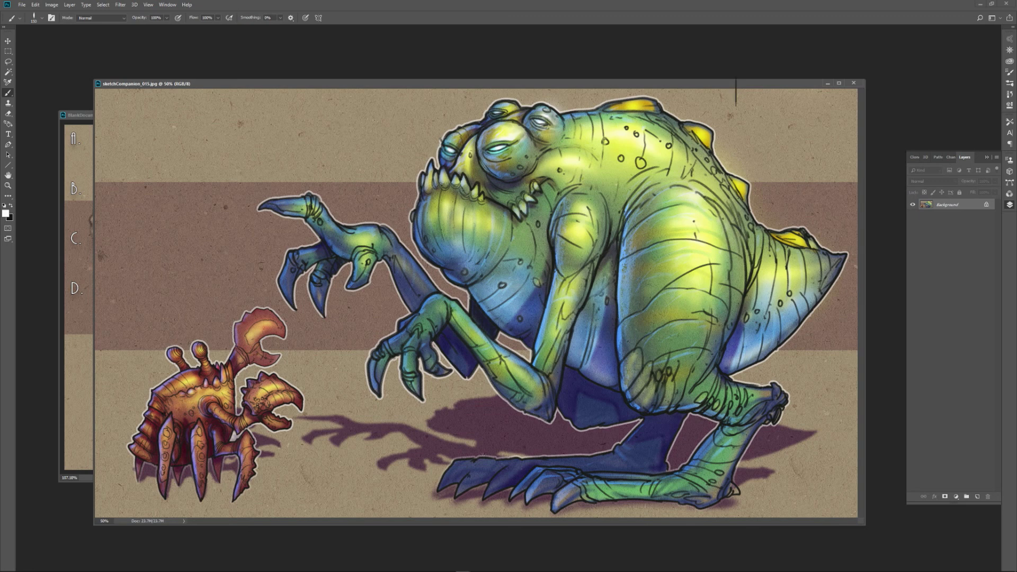